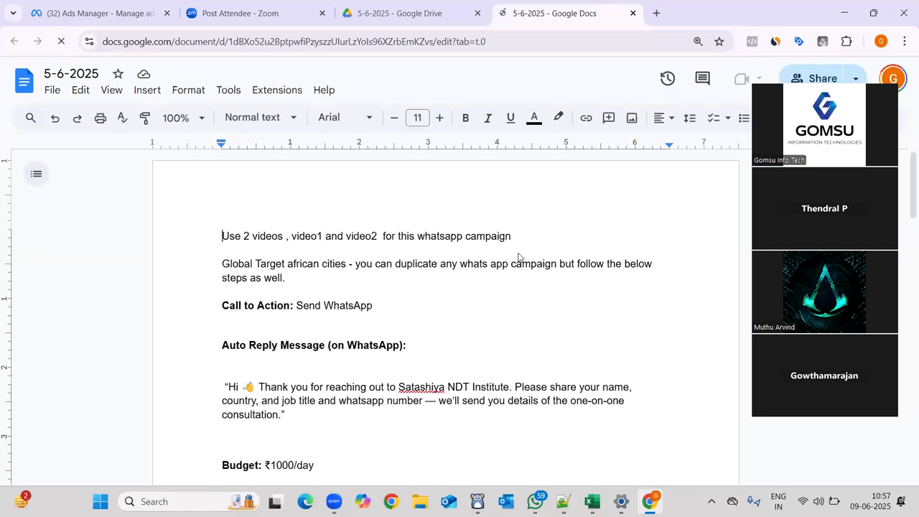
# Read the 5-6-2025 WhatsApp campaign brief for its call to action, auto-reply message, budget, target cities, audience filters and both videos' ad copy.
pyautogui.scroll(-1, 367, 304)
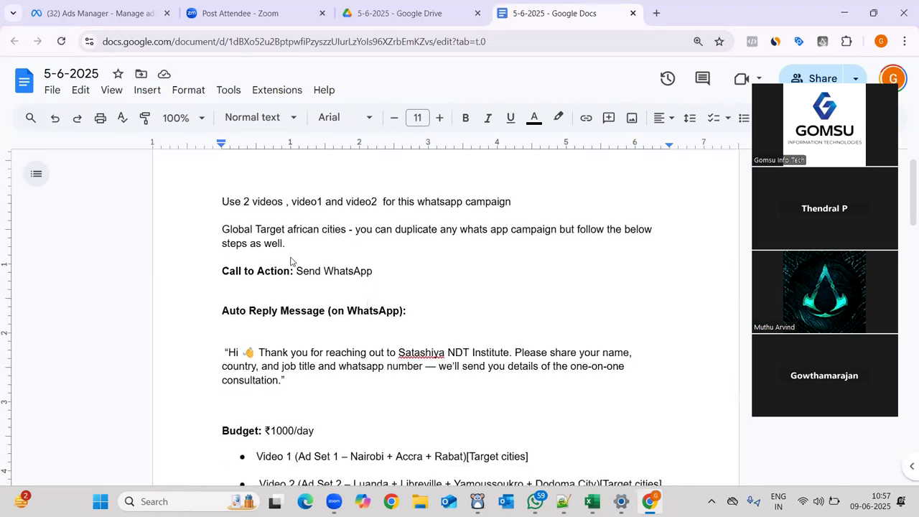
pyautogui.scroll(-1, 287, 263)
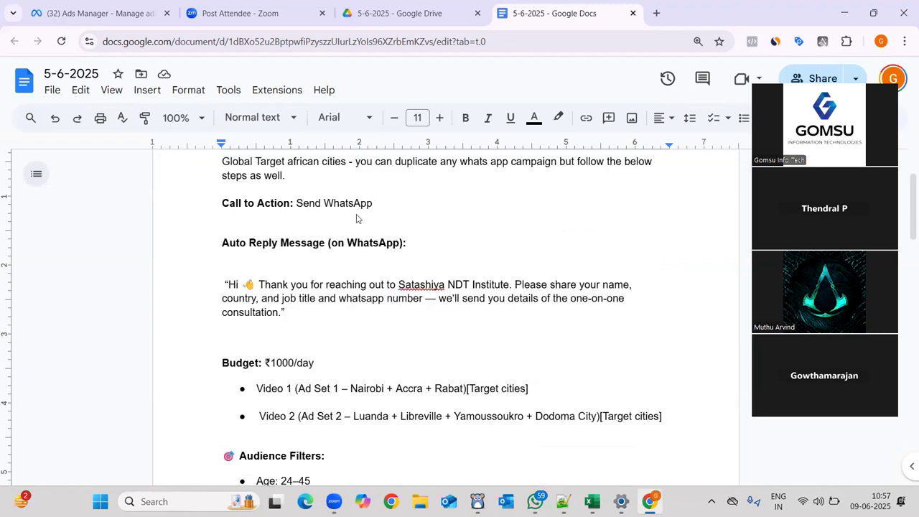
pyautogui.scroll(-2, 364, 306)
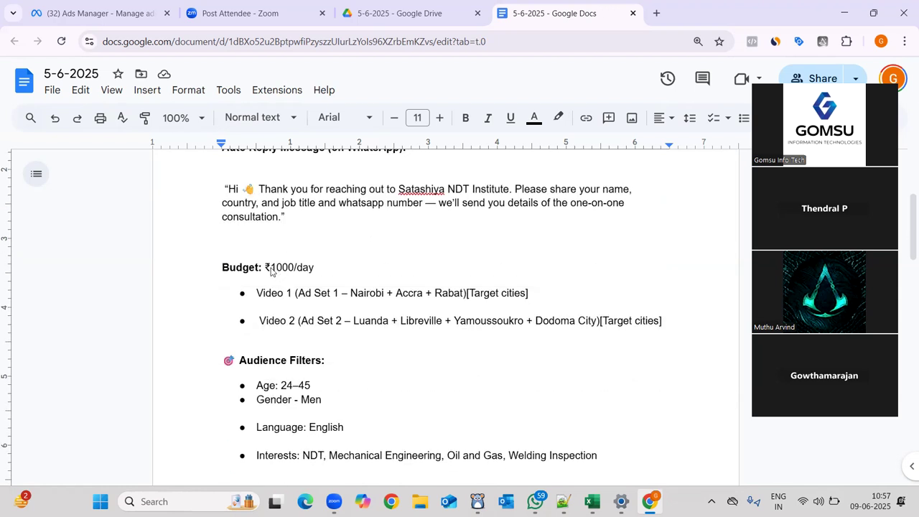
pyautogui.scroll(-1, 328, 271)
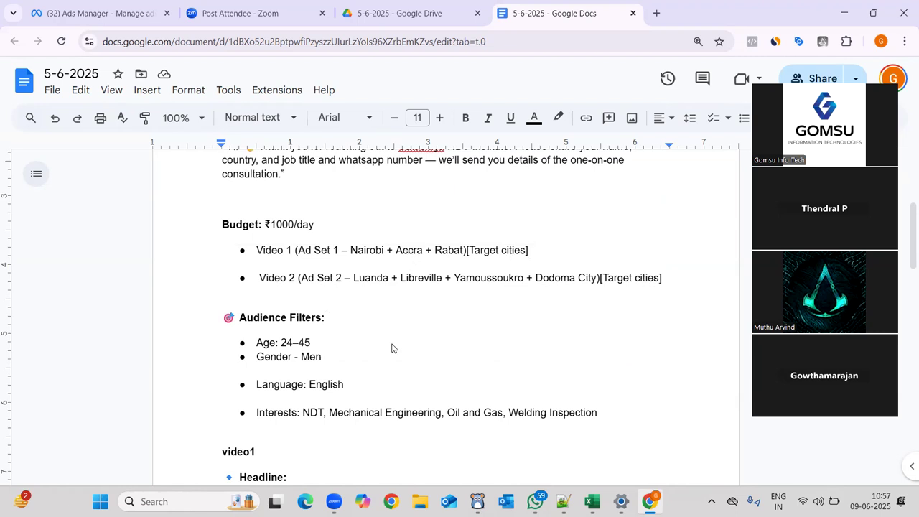
pyautogui.scroll(-1, 392, 347)
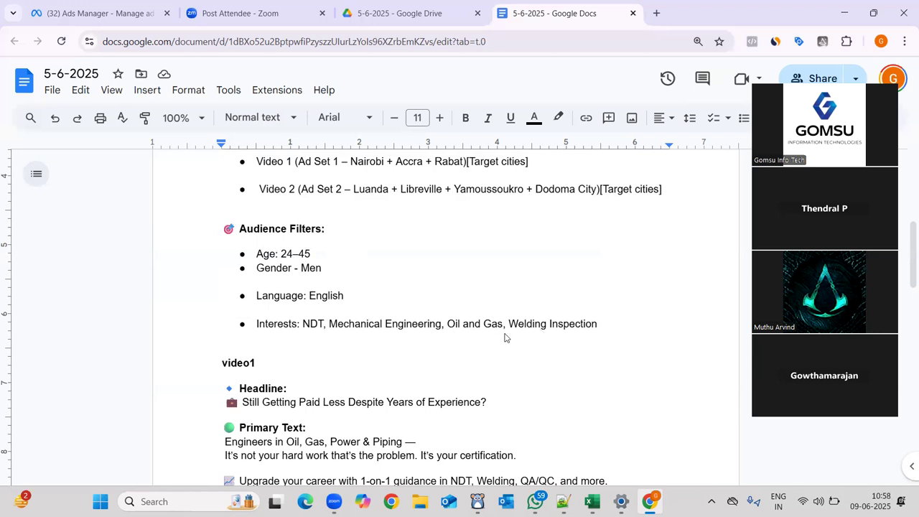
pyautogui.scroll(-2, 505, 337)
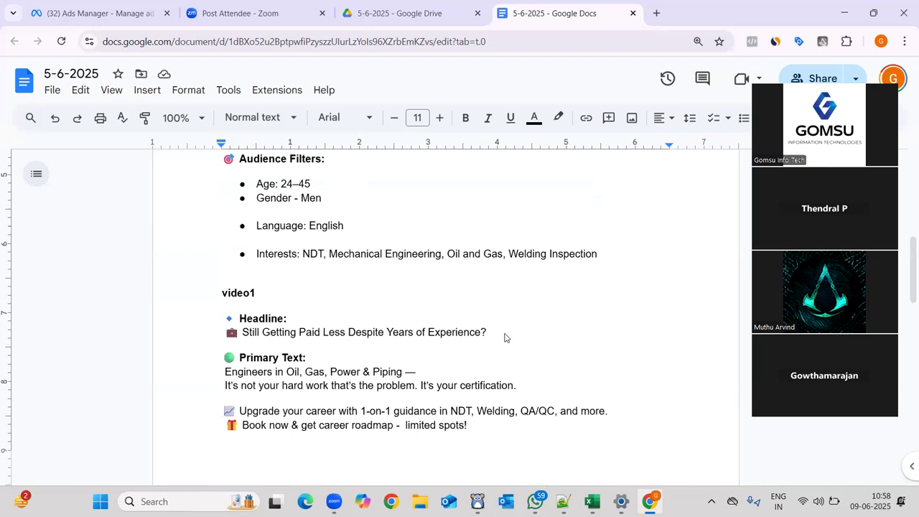
pyautogui.scroll(-3, 359, 318)
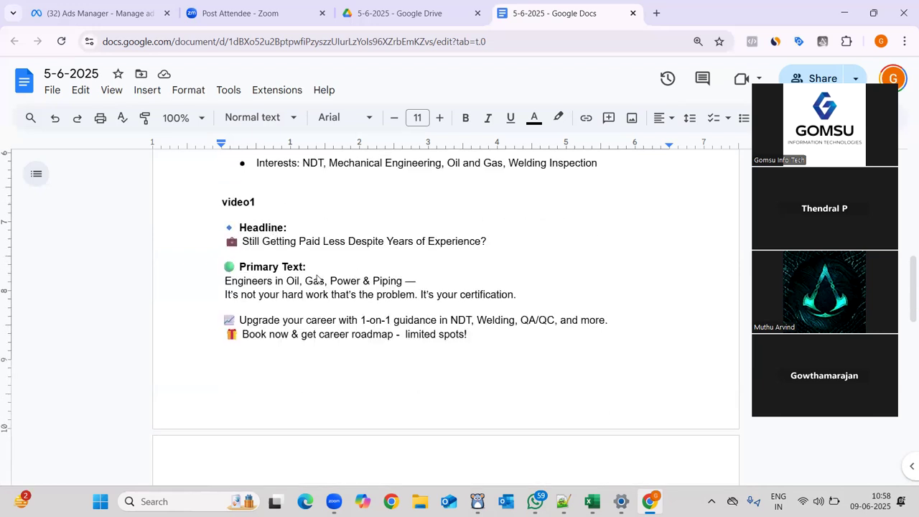
pyautogui.scroll(-3, 369, 318)
pyautogui.scroll(2, 369, 319)
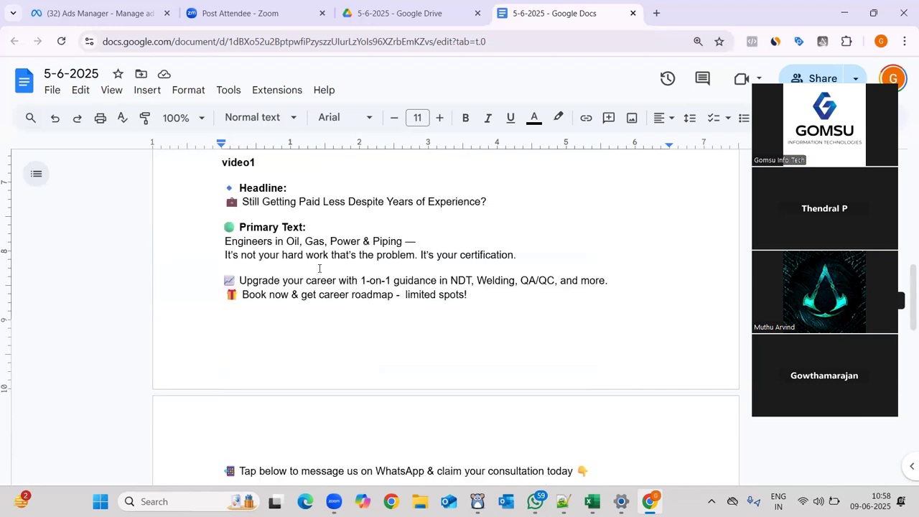
pyautogui.scroll(-5, 323, 388)
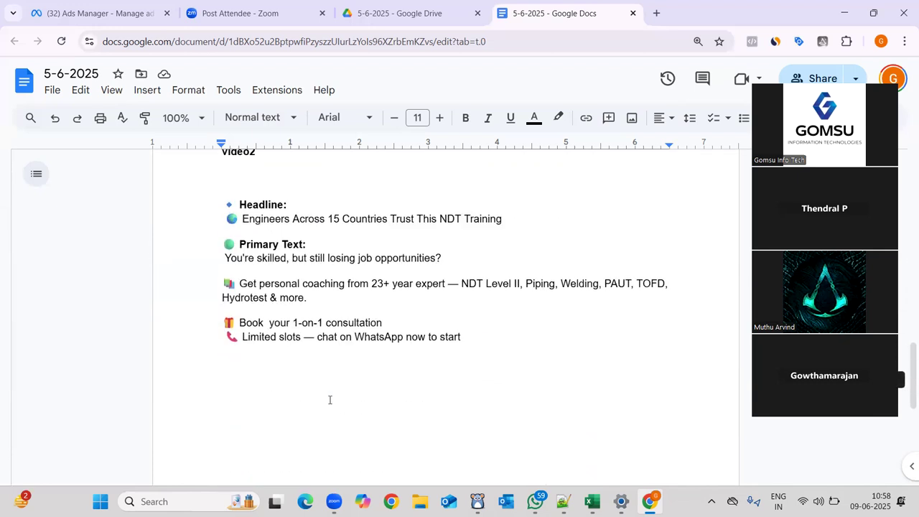
pyautogui.scroll(-4, 258, 220)
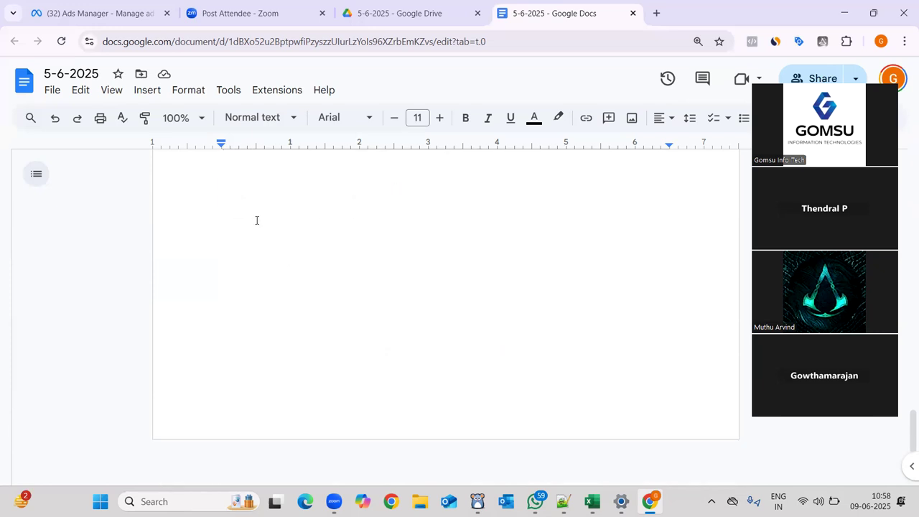
pyautogui.scroll(6, 257, 220)
pyautogui.scroll(10, 257, 221)
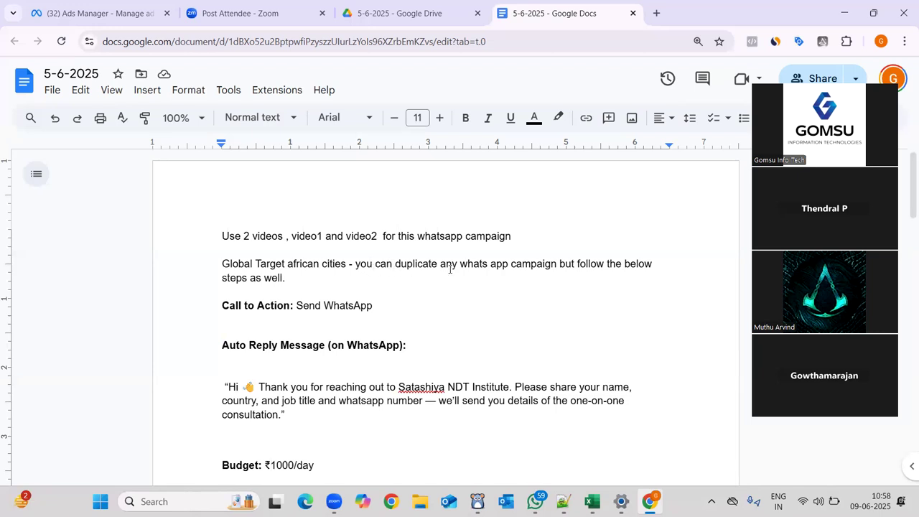
# Switch to Meta Ads Manager and change the ad account to NDT 1-1 SESSION.
pyautogui.click(114, 10)
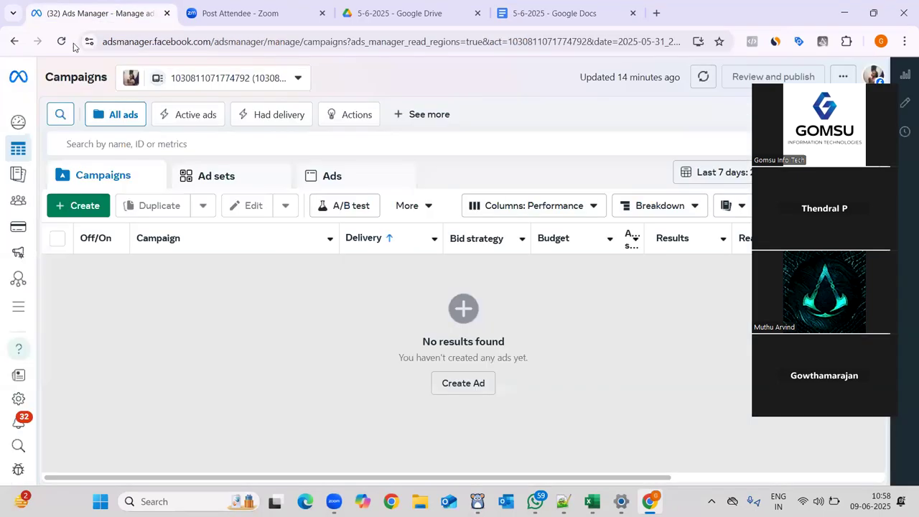
pyautogui.click(228, 81)
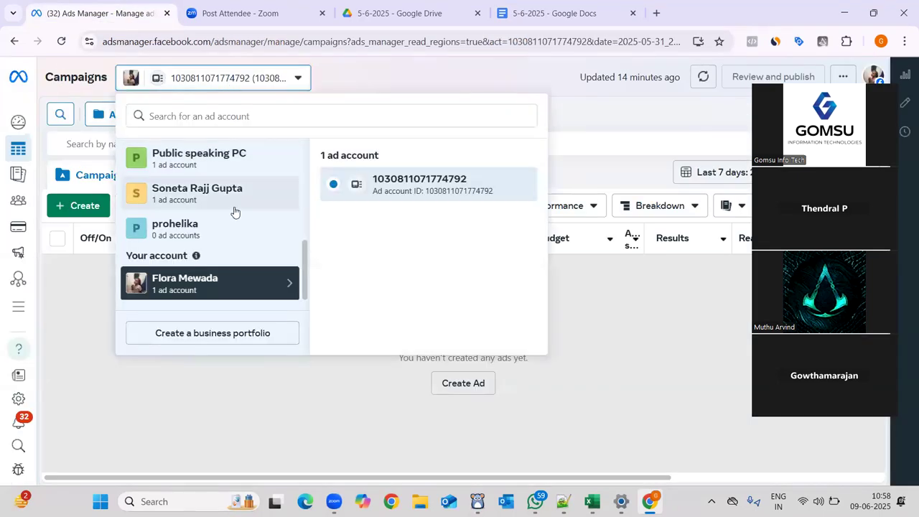
pyautogui.scroll(3, 234, 211)
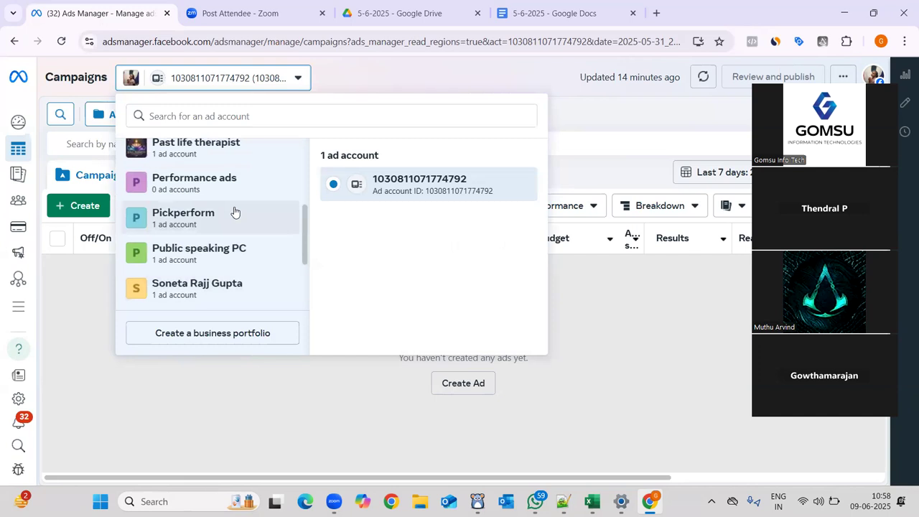
pyautogui.scroll(3, 235, 212)
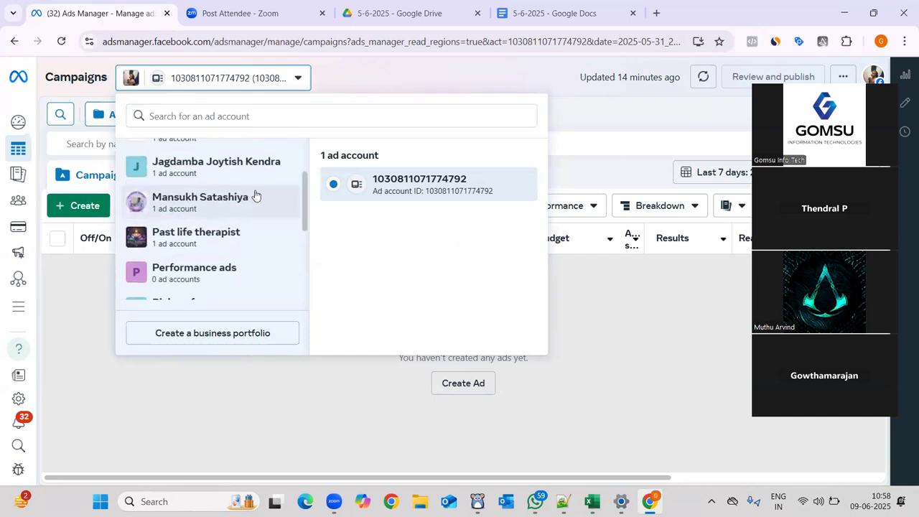
pyautogui.scroll(3, 254, 196)
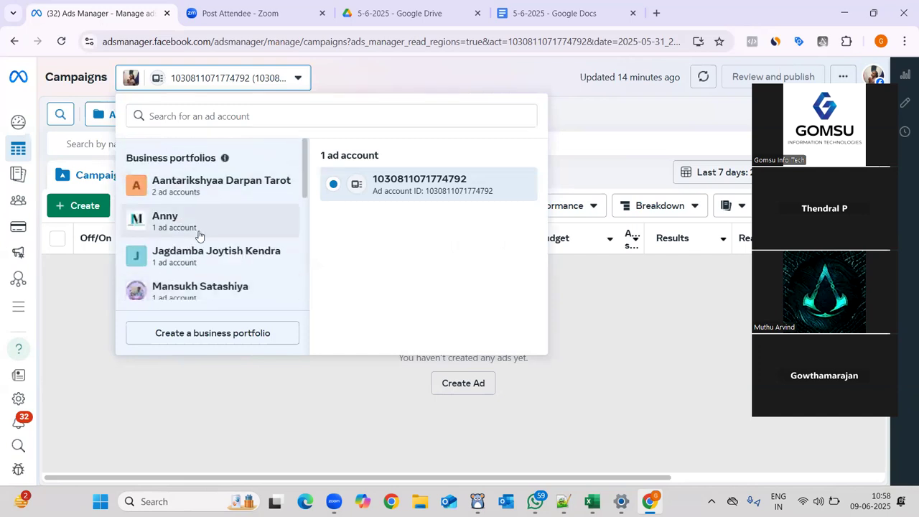
pyautogui.scroll(-2, 201, 239)
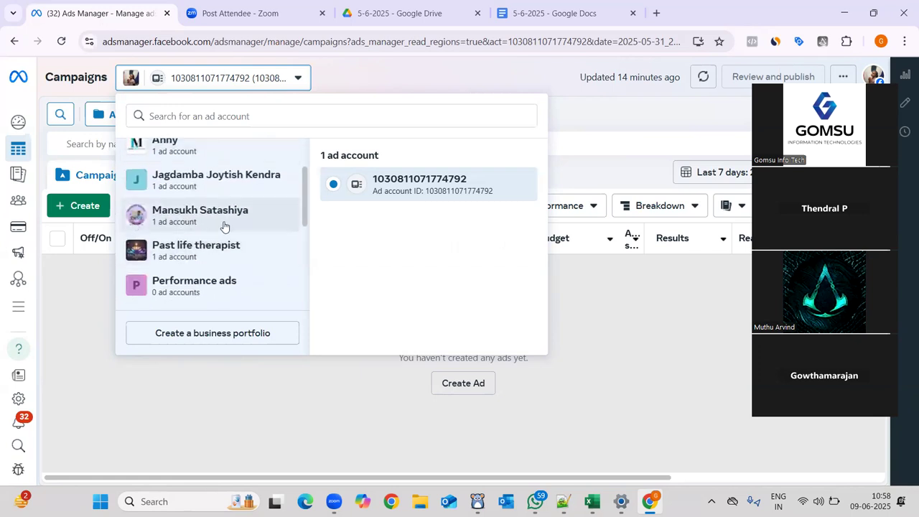
pyautogui.click(224, 227)
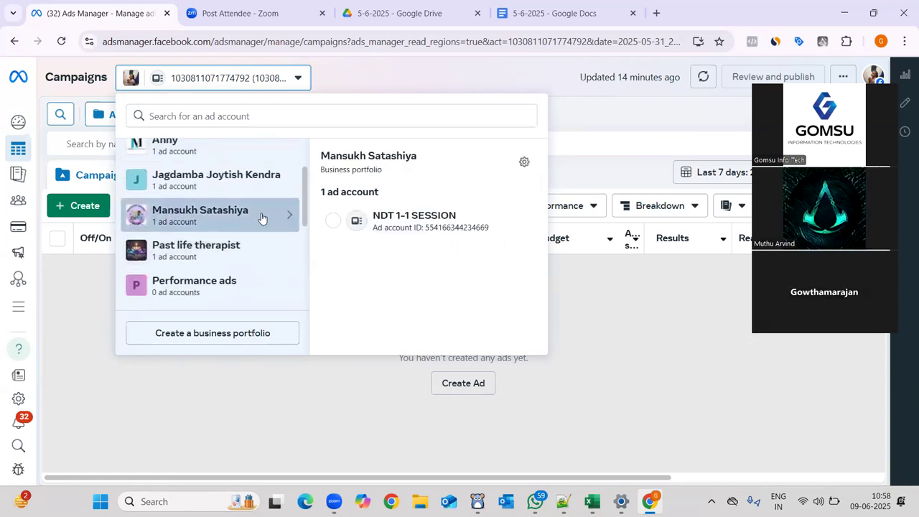
pyautogui.click(444, 226)
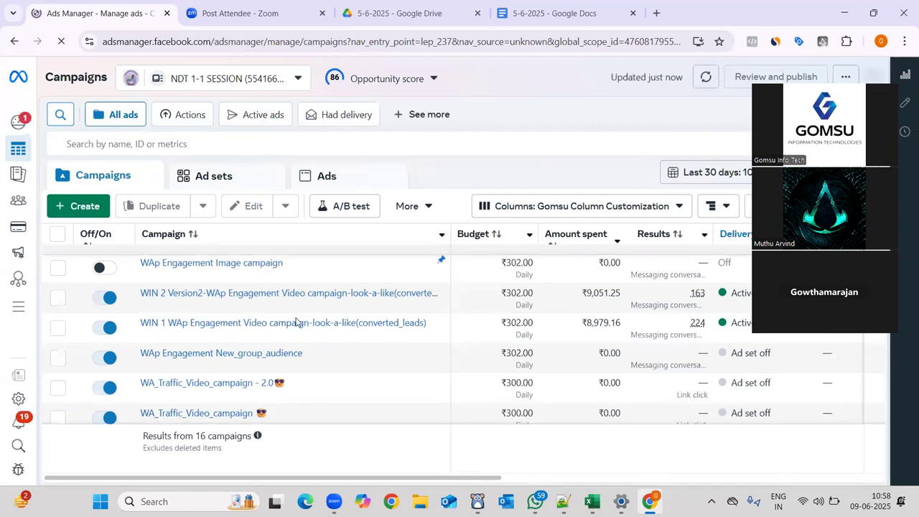
# Examine the account's campaign list, including the delivery, cost per result, CTR, reach and impressions columns for the existing WhatsApp campaigns.
pyautogui.scroll(-1, 280, 337)
pyautogui.scroll(-1, 270, 348)
pyautogui.scroll(-1, 270, 348)
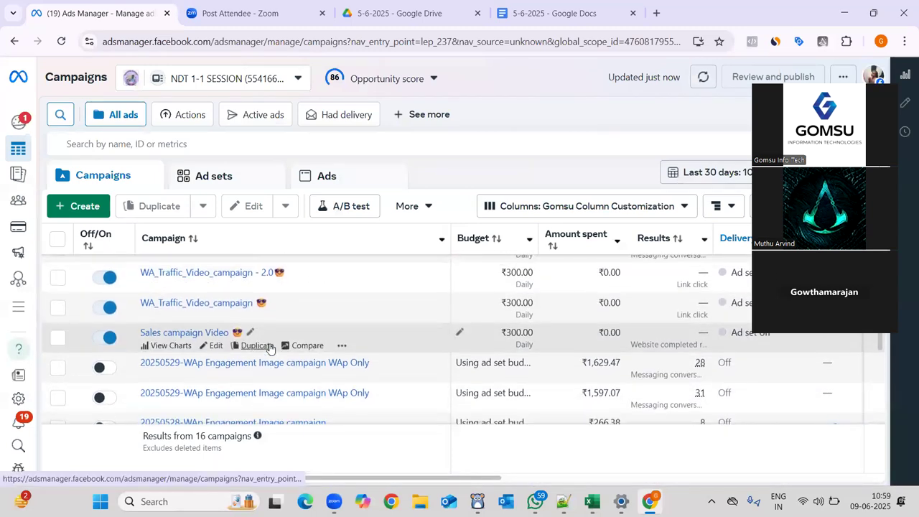
pyautogui.scroll(-1, 270, 348)
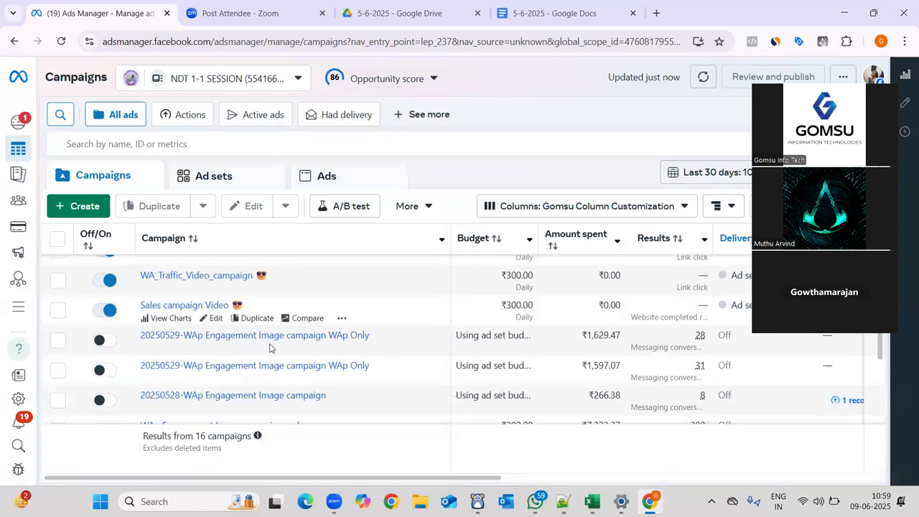
pyautogui.scroll(4, 270, 349)
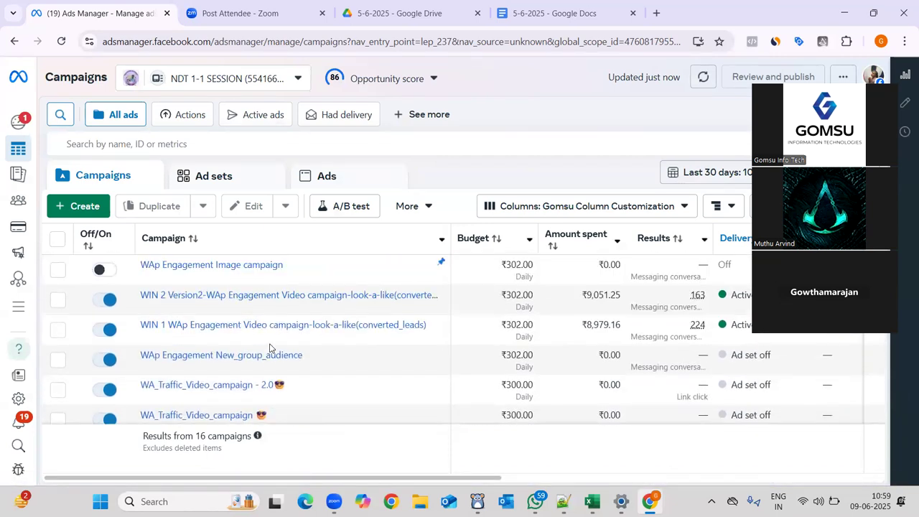
pyautogui.moveTo(236, 304)
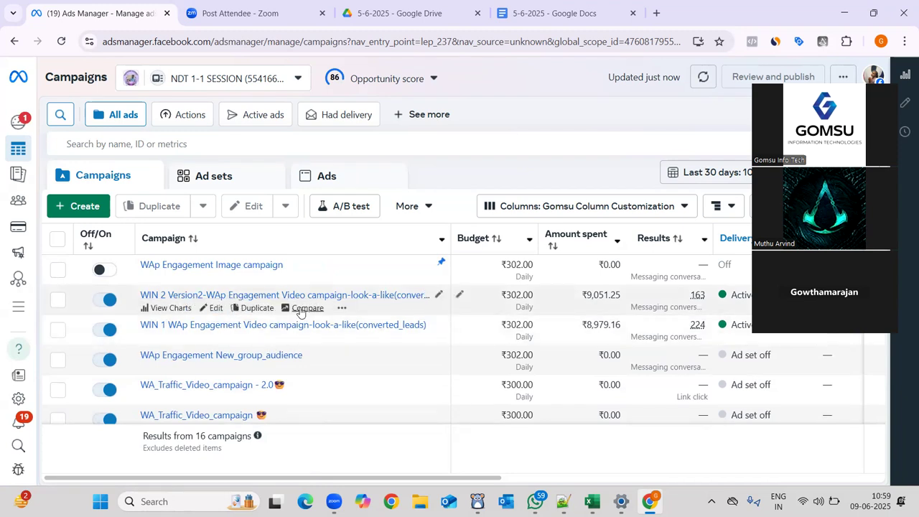
pyautogui.moveTo(321, 352)
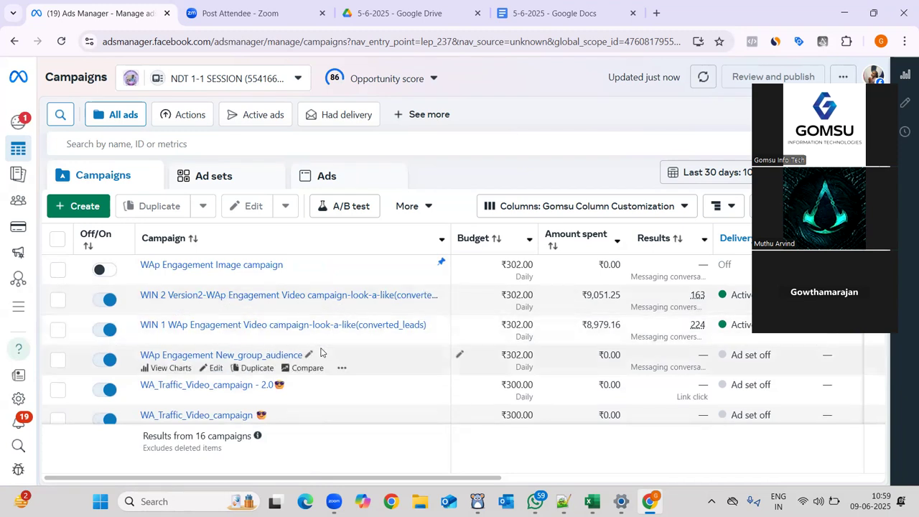
pyautogui.scroll(-1, 321, 353)
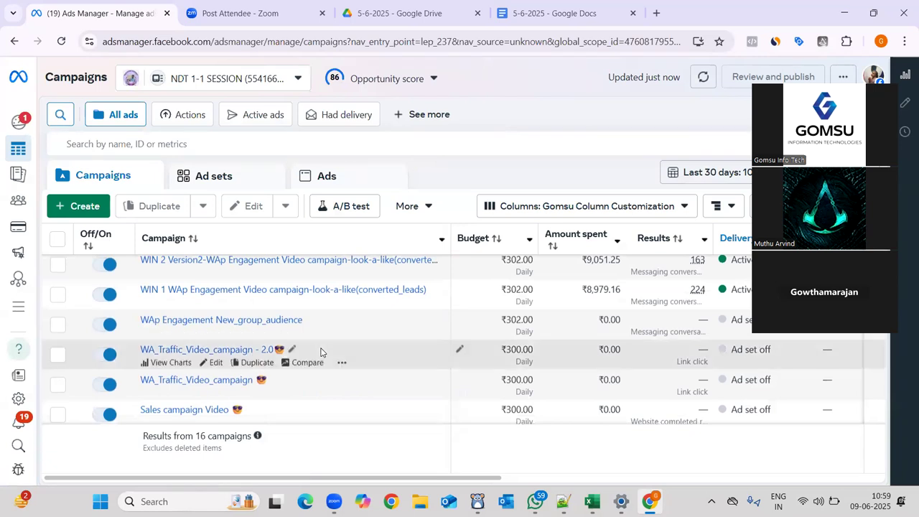
pyautogui.scroll(-1, 321, 353)
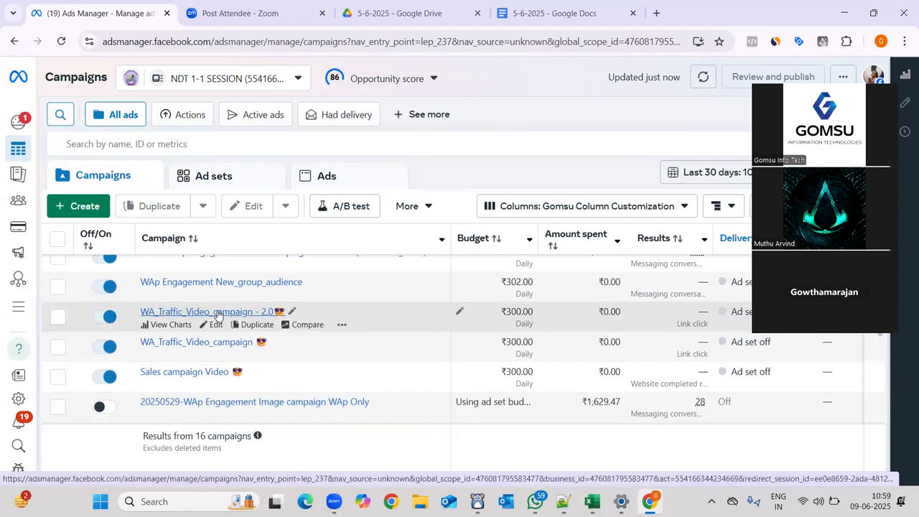
pyautogui.scroll(-2, 218, 315)
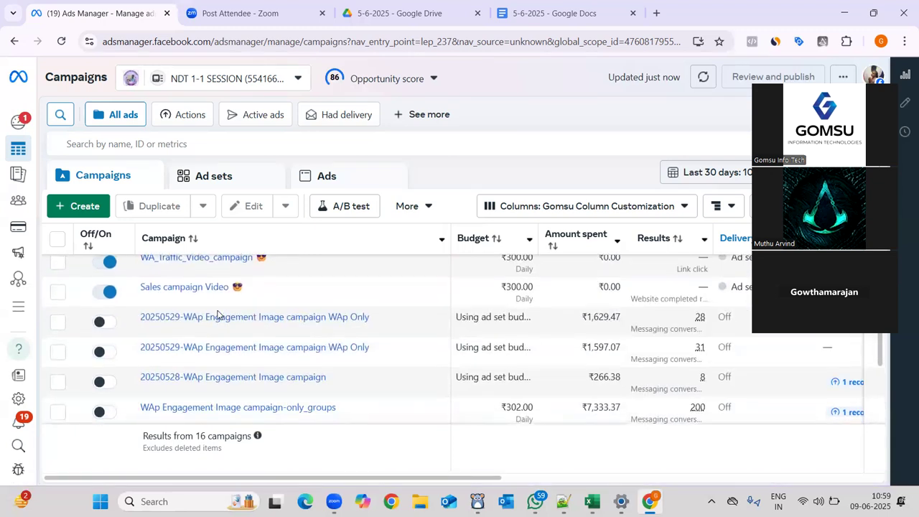
pyautogui.scroll(-4, 218, 315)
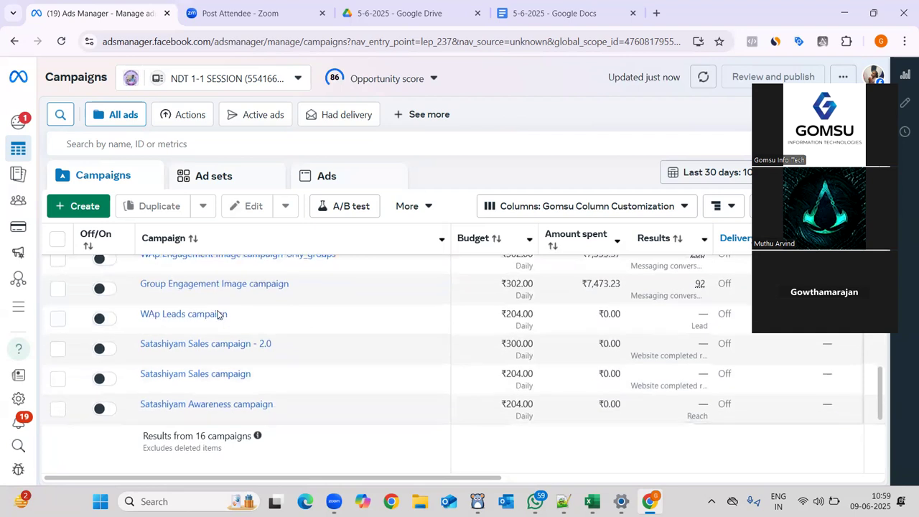
pyautogui.scroll(2, 217, 315)
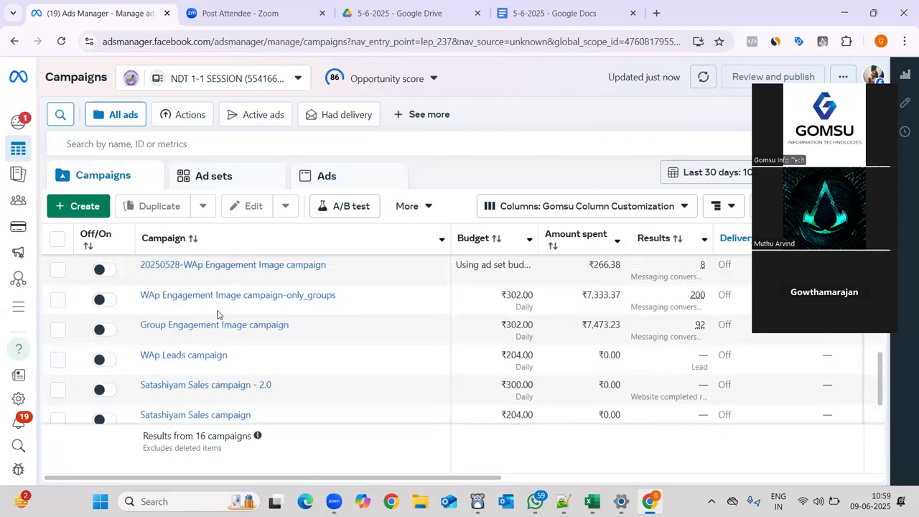
pyautogui.scroll(1, 217, 315)
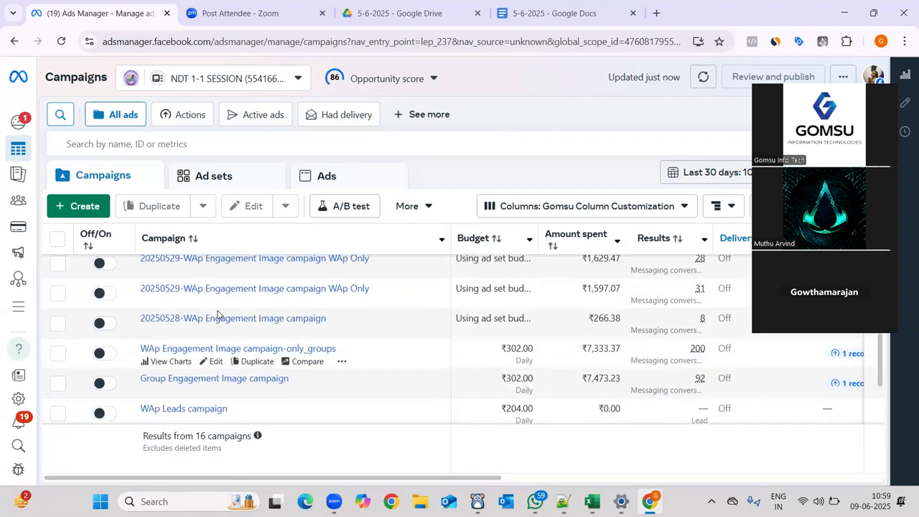
pyautogui.scroll(3, 260, 329)
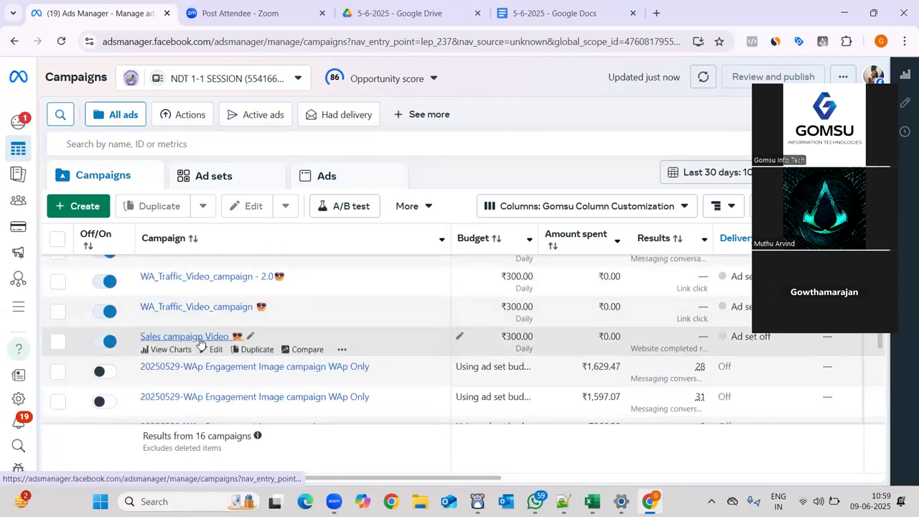
pyautogui.hscroll(5, 321, 378)
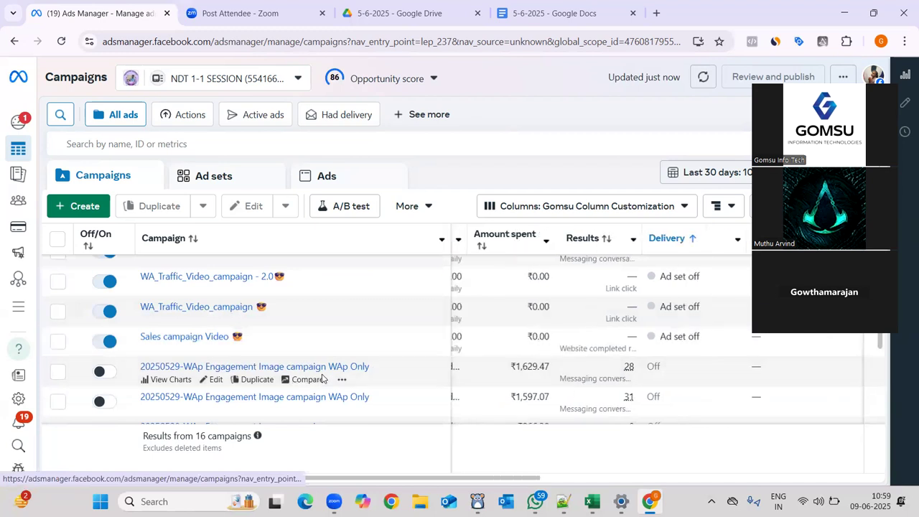
pyautogui.hscroll(4, 496, 344)
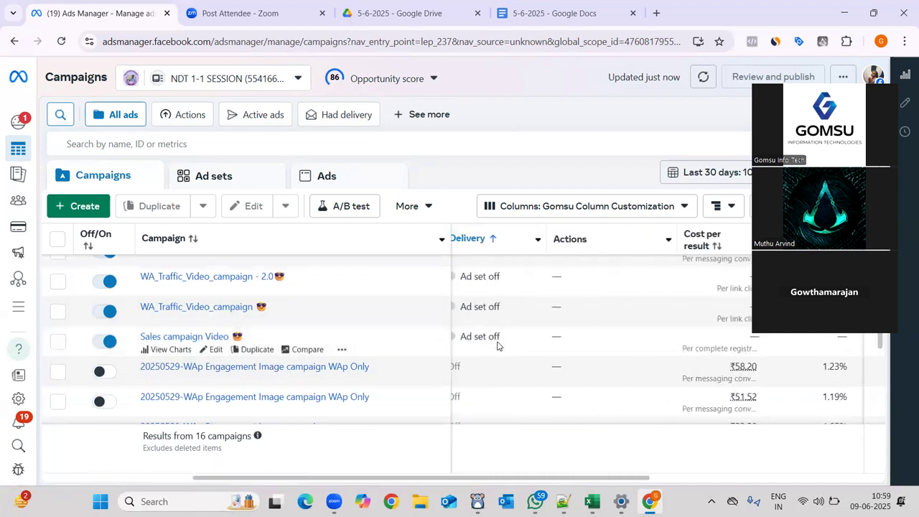
pyautogui.hscroll(6, 622, 338)
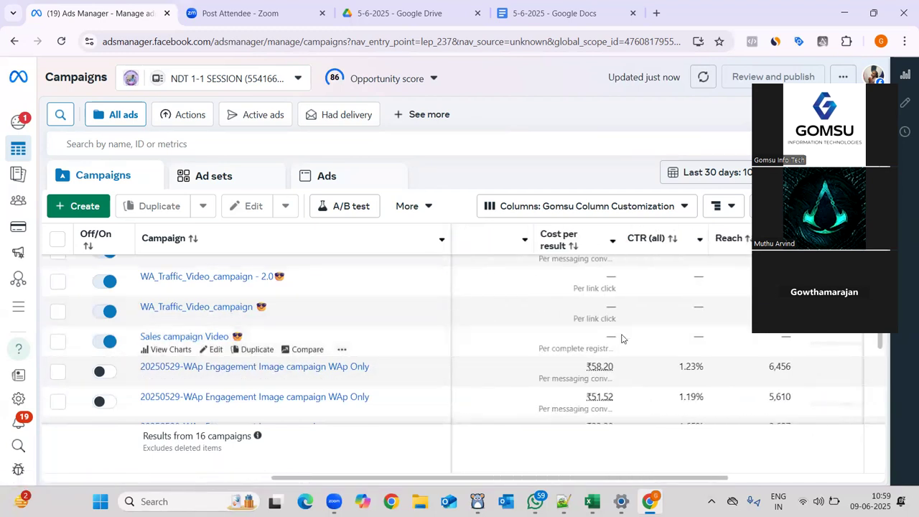
pyautogui.hscroll(5, 622, 338)
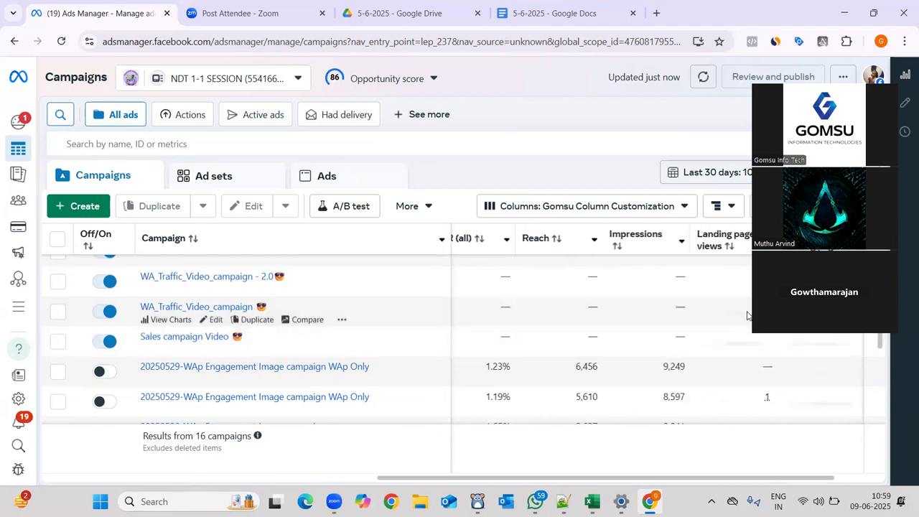
# Compare the budget, amount spent, results and delivery of all campaigns in the list to find one suitable for duplicating.
pyautogui.hscroll(-14, 746, 316)
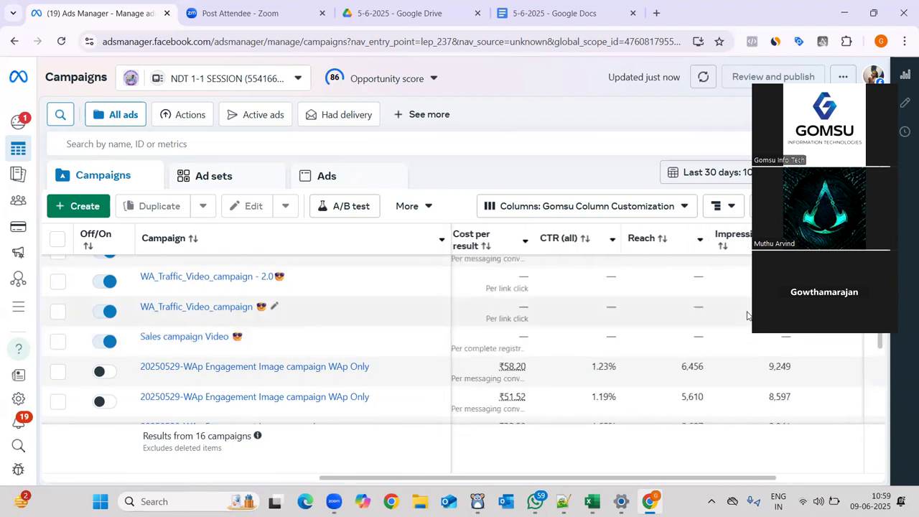
pyautogui.hscroll(-8, 607, 345)
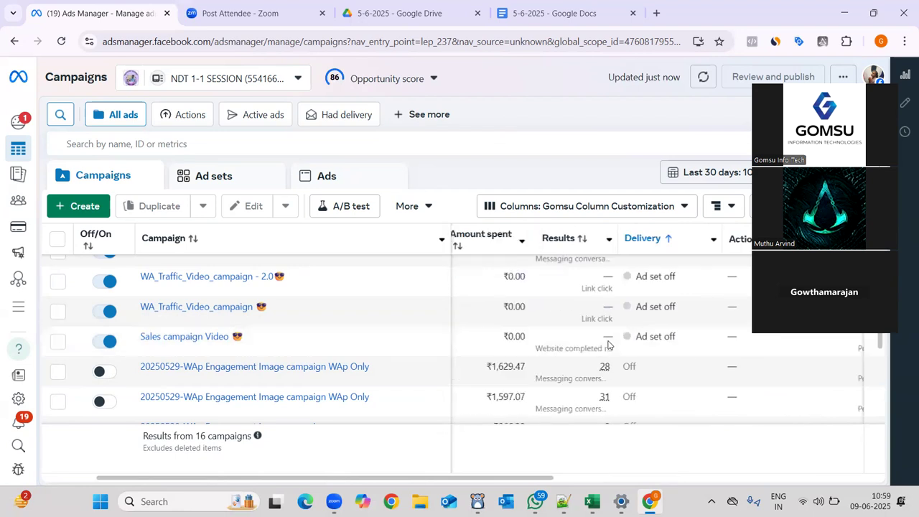
pyautogui.hscroll(-1, 607, 345)
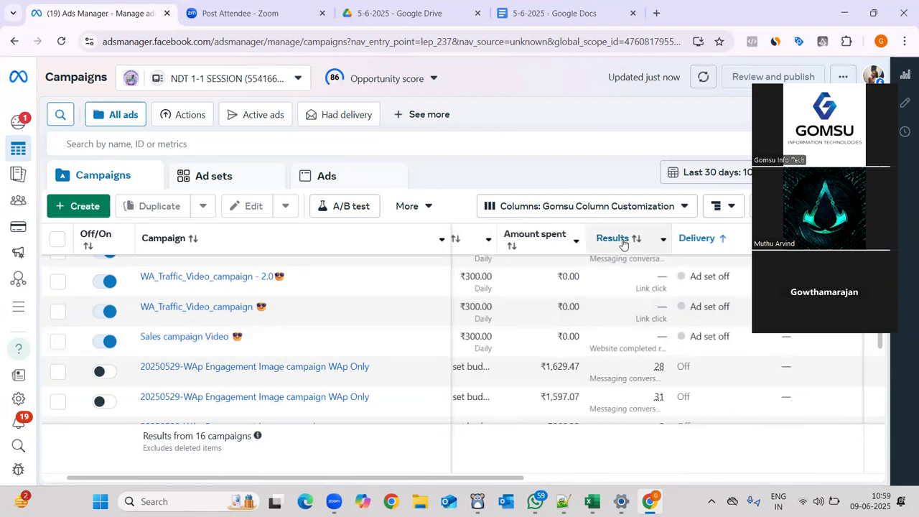
pyautogui.scroll(-3, 644, 361)
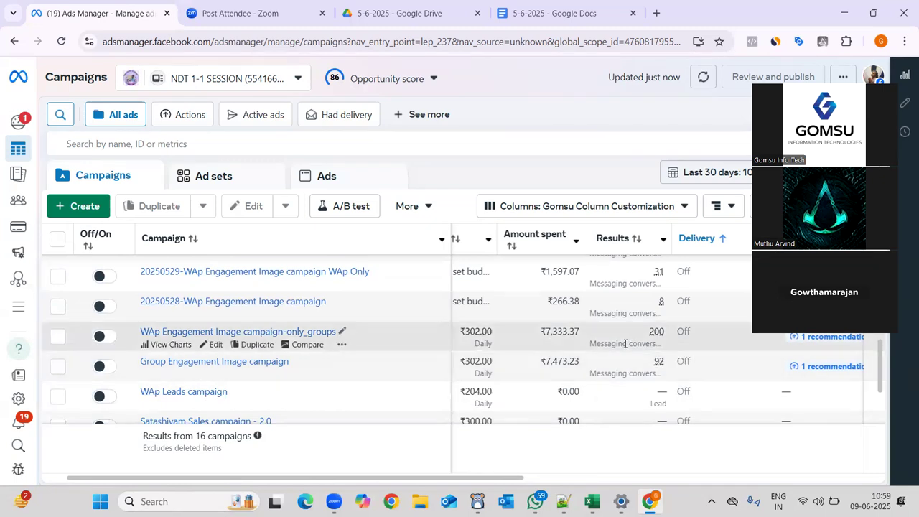
pyautogui.scroll(-3, 605, 341)
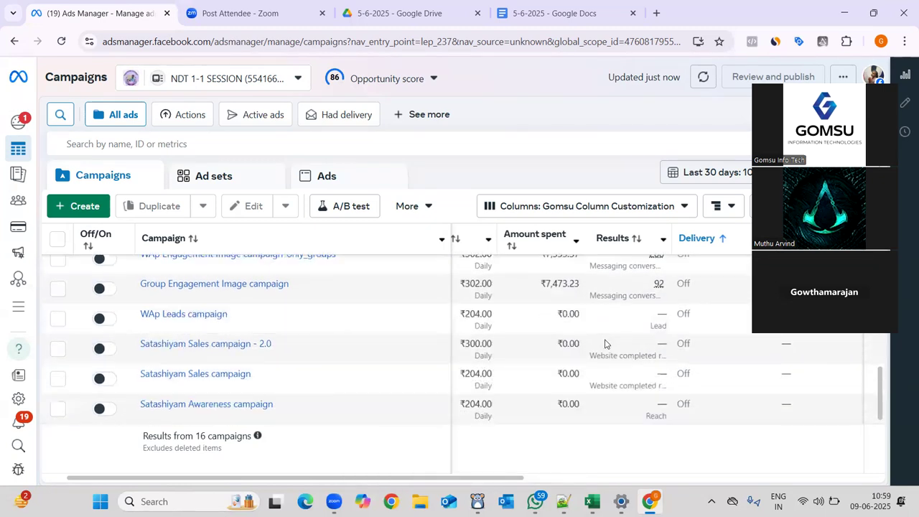
pyautogui.scroll(3, 605, 344)
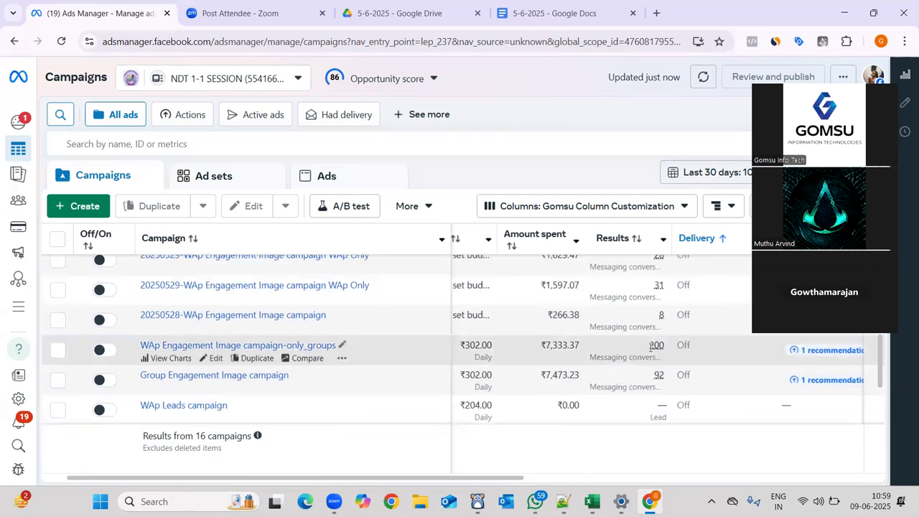
pyautogui.scroll(3, 651, 349)
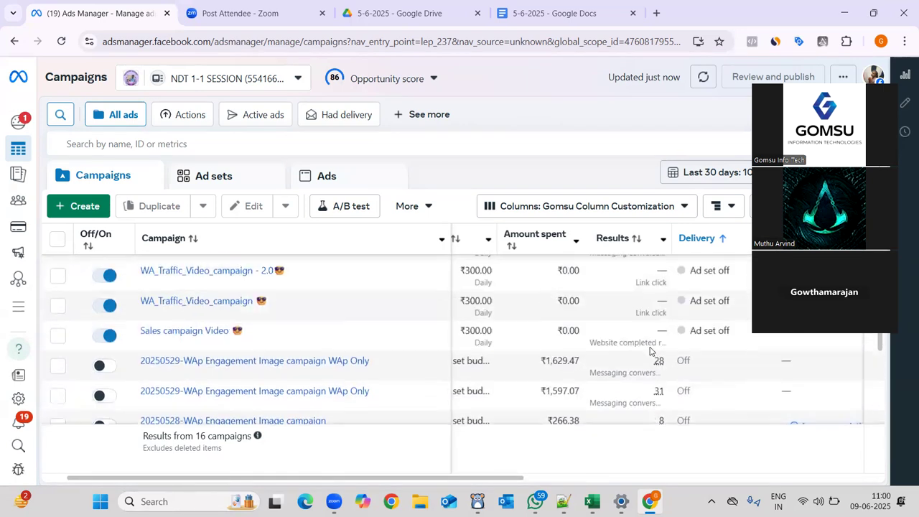
pyautogui.scroll(3, 649, 351)
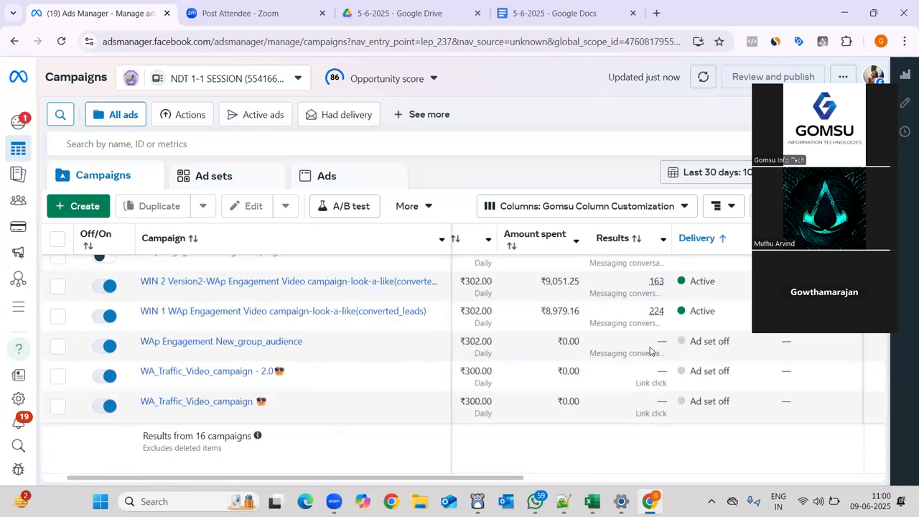
pyautogui.scroll(1, 650, 350)
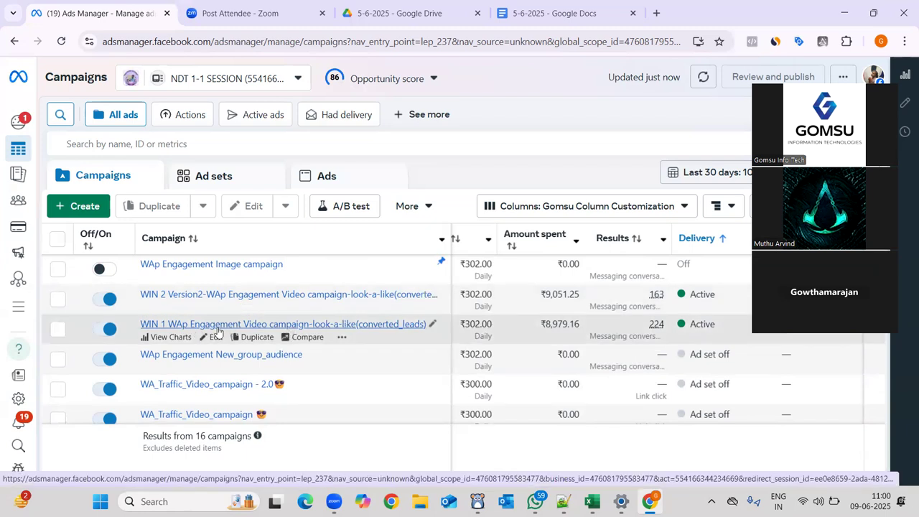
# Duplicate the WIN 1 WAp Engagement Video campaign once in its original setup, without the Advantage+ audience and Advantage+ placements recommendations.
pyautogui.click(255, 337)
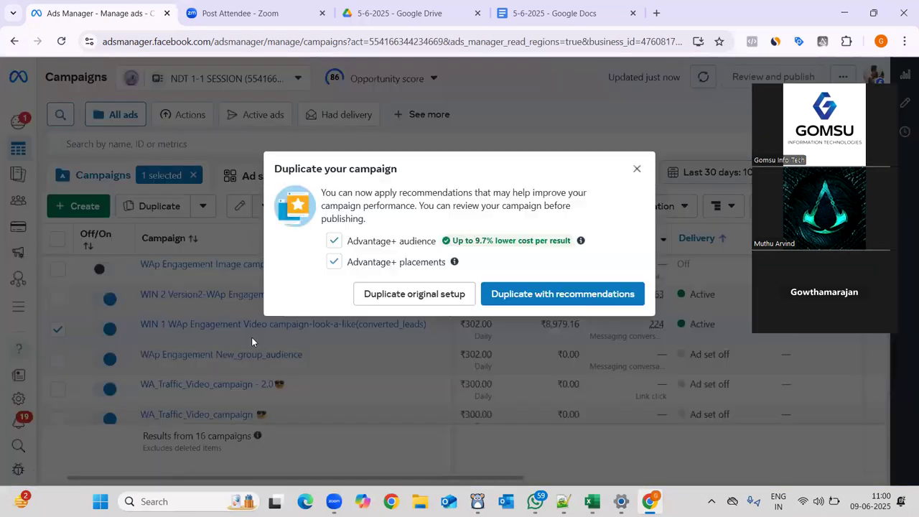
pyautogui.click(406, 244)
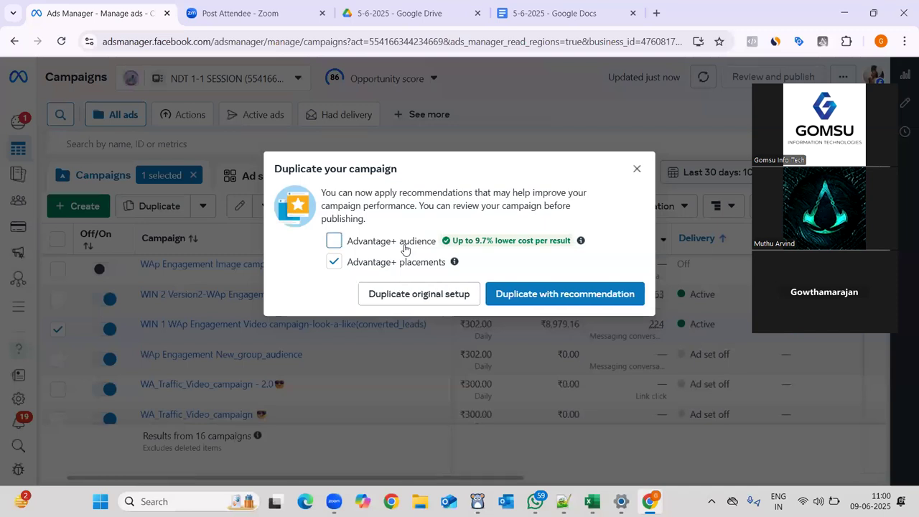
pyautogui.click(392, 269)
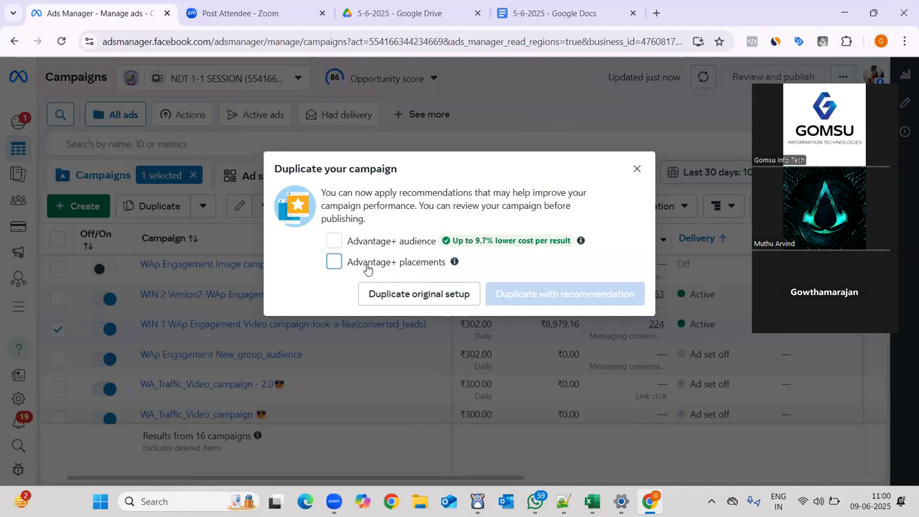
pyautogui.click(431, 295)
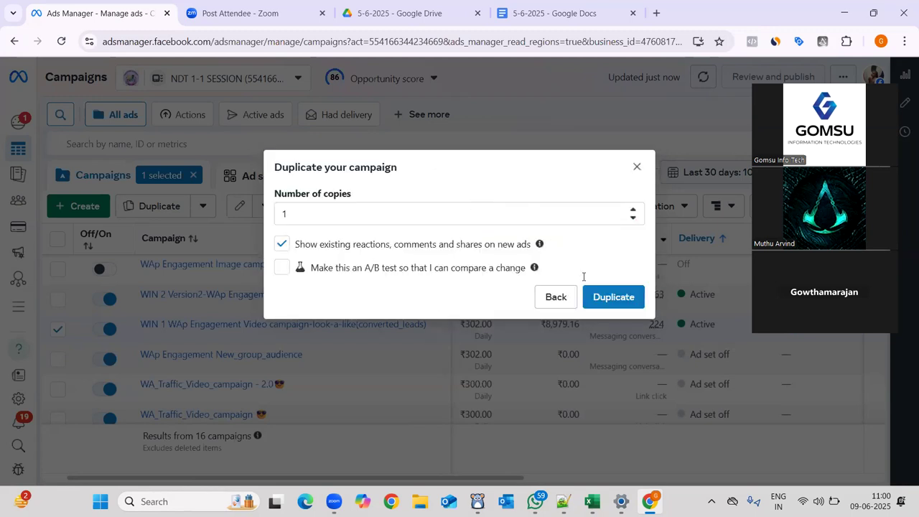
pyautogui.click(606, 305)
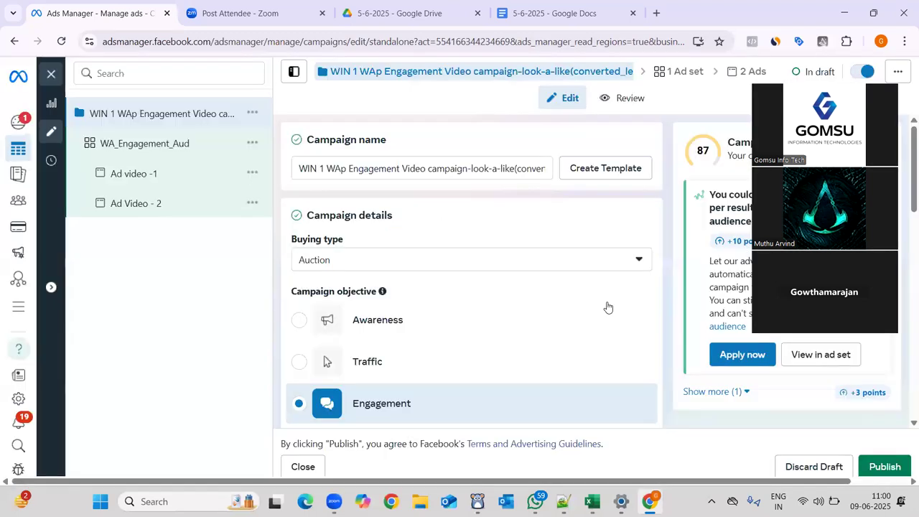
# Replace the WIN 1 prefix in the duplicated campaign's name with the date prefix 20250609_.
pyautogui.scroll(-2, 608, 307)
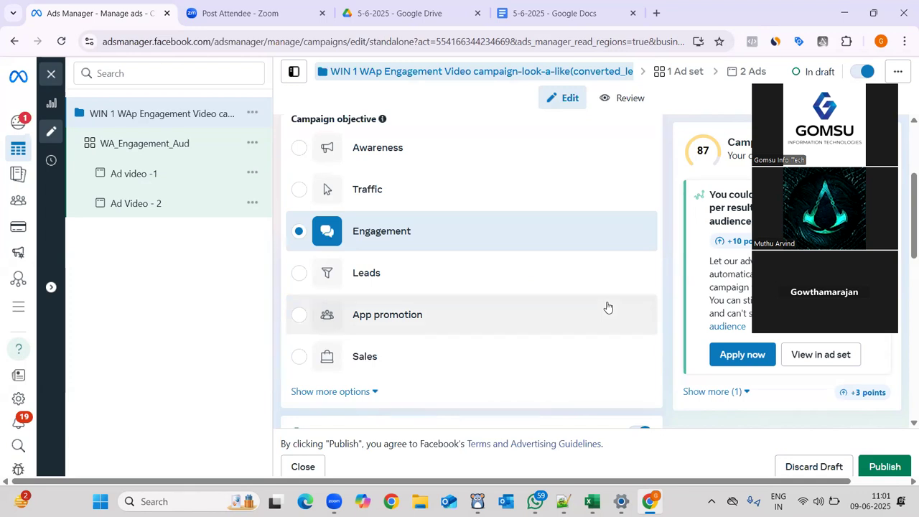
pyautogui.scroll(-4, 607, 307)
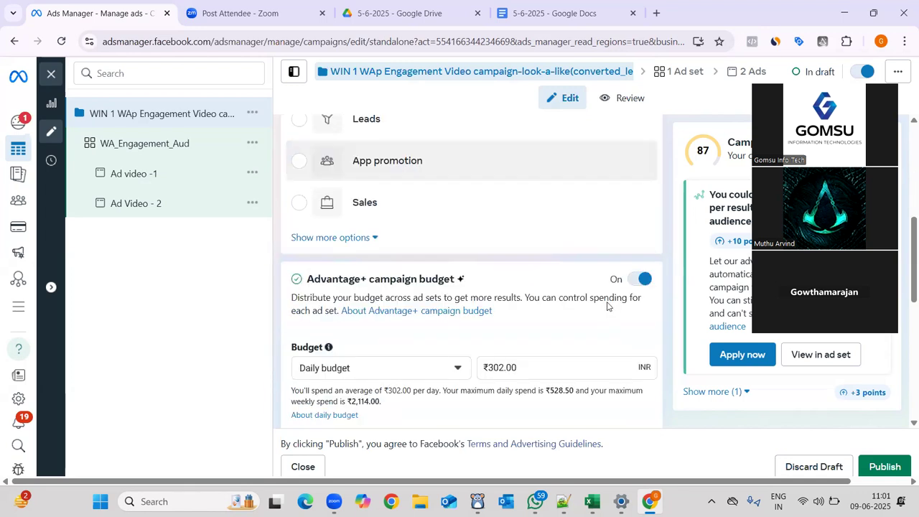
pyautogui.scroll(5, 528, 291)
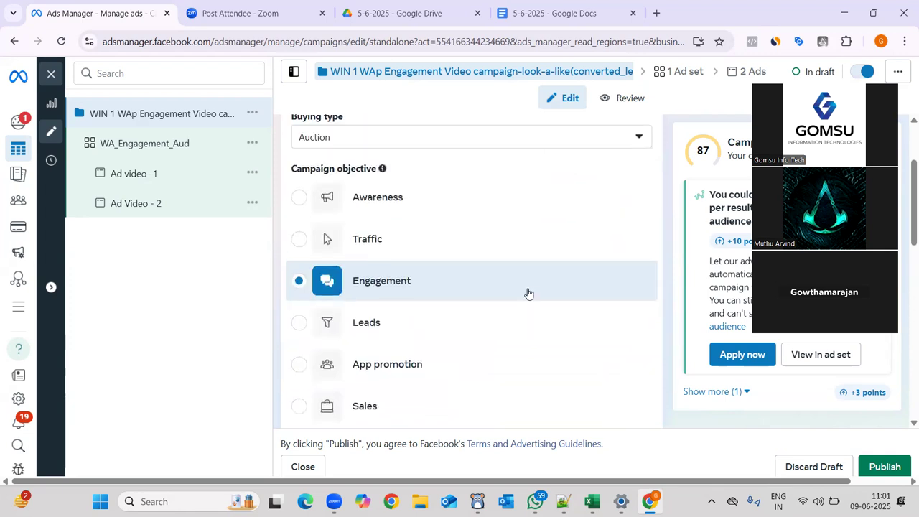
pyautogui.click(428, 171)
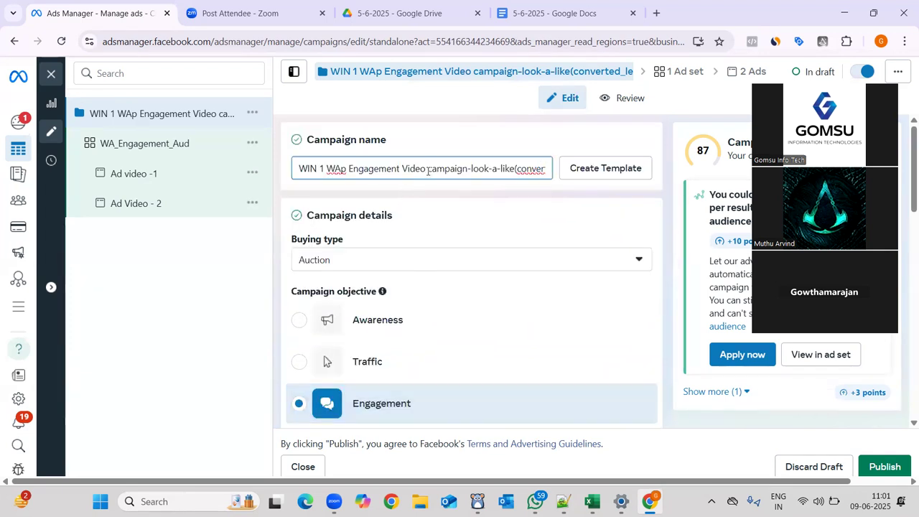
pyautogui.press('Home')
pyautogui.press('Delete')
pyautogui.press('Delete')
pyautogui.press('Delete')
pyautogui.press('Delete')
pyautogui.press('Delete')
pyautogui.press('Delete')
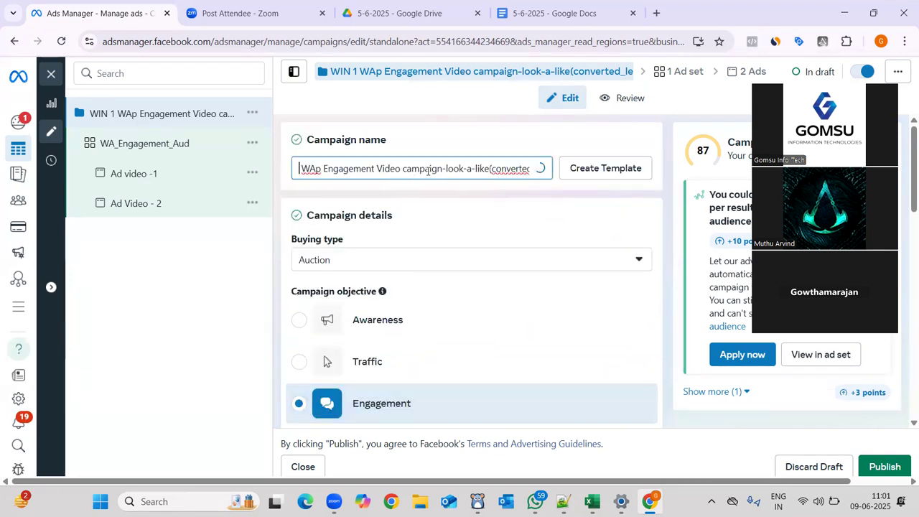
pyautogui.write('2025')
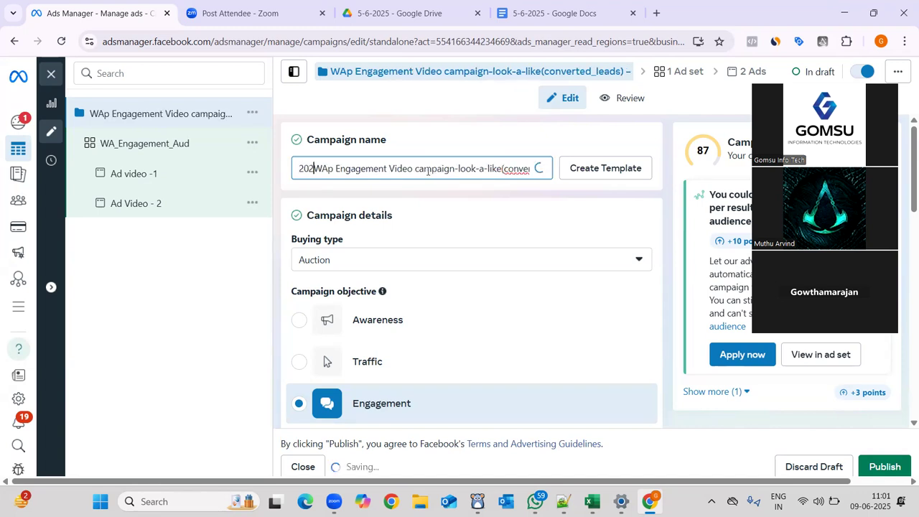
pyautogui.write('0609_')
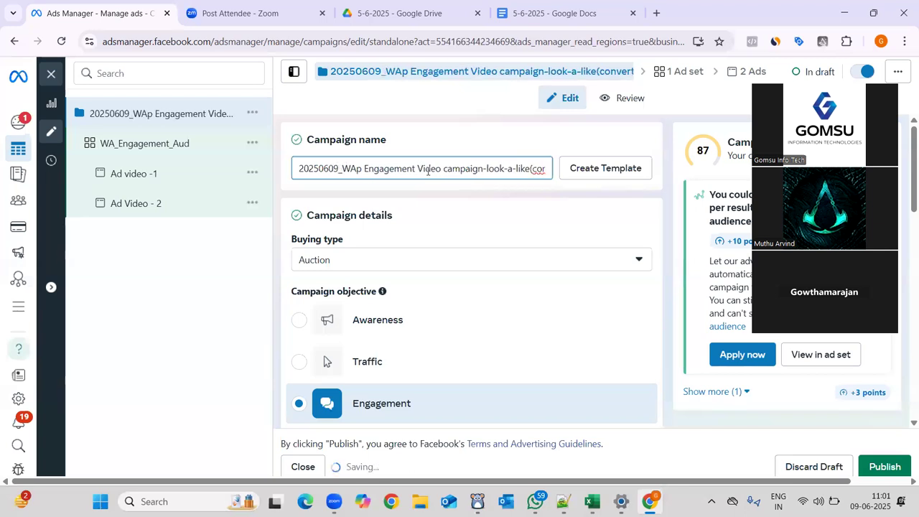
# Remove the "– Copy" suffix from the end of the campaign name.
pyautogui.press('Right')
pyautogui.press('Right')
pyautogui.press('Right')
pyautogui.press('Right')
pyautogui.press('Right')
pyautogui.press('Right')
pyautogui.press('Right')
pyautogui.press('Right')
pyautogui.press('Right')
pyautogui.press('Right')
pyautogui.press('Right')
pyautogui.press('Right')
pyautogui.press('Right')
pyautogui.press('Right')
pyautogui.press('Right')
pyautogui.press('Right')
pyautogui.press('Right')
pyautogui.press('Right')
pyautogui.press('Right')
pyautogui.press('Right')
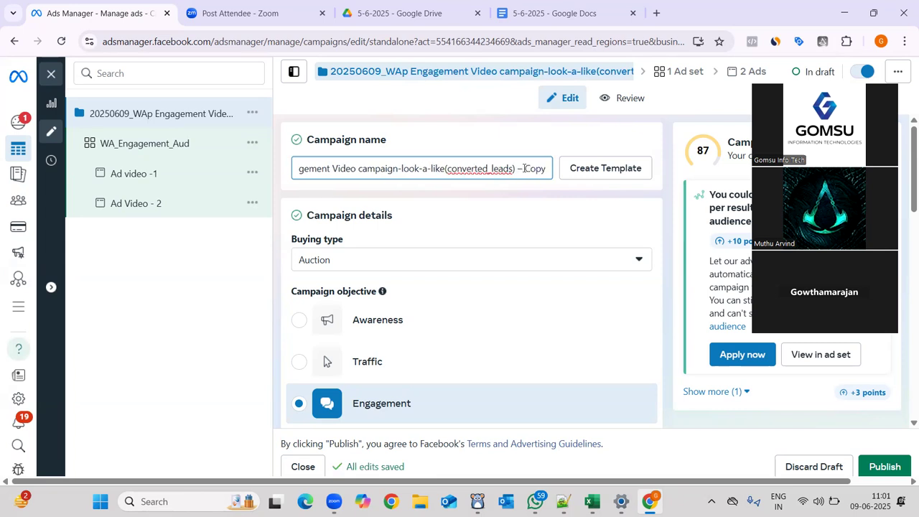
pyautogui.hotkey('shift', 'End')
pyautogui.press('BackSpace')
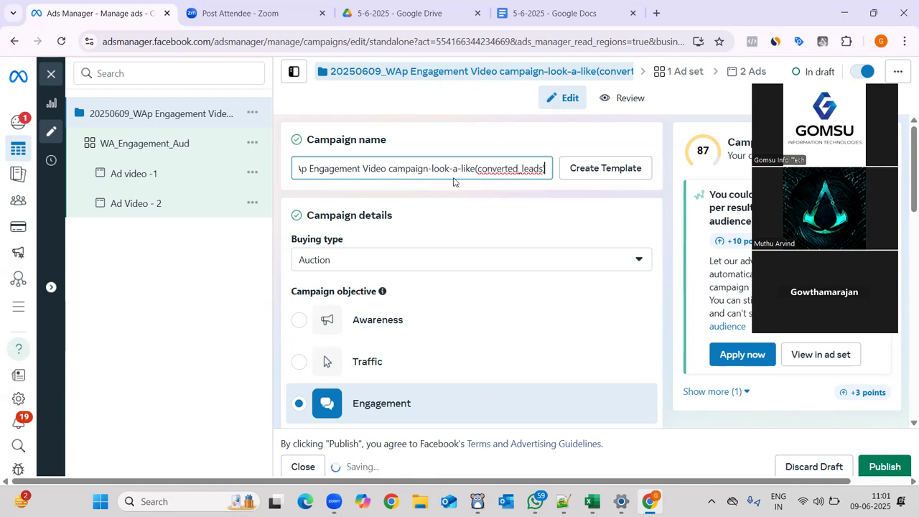
# Highlight the campaign-look-a-like(converted_leads) ending of the campaign name.
pyautogui.press('Left')
pyautogui.press('Left')
pyautogui.press('Left')
pyautogui.press('Left')
pyautogui.press('Left')
pyautogui.press('Left')
pyautogui.press('Left')
pyautogui.press('Left')
pyautogui.press('Left')
pyautogui.press('Left')
pyautogui.press('Left')
pyautogui.press('Left')
pyautogui.press('Left')
pyautogui.press('Left')
pyautogui.press('Left')
pyautogui.press('Left')
pyautogui.press('Left')
pyautogui.press('Left')
pyautogui.press('Left')
pyautogui.press('Left')
pyautogui.moveTo(388, 169); pyautogui.dragTo(545, 177)
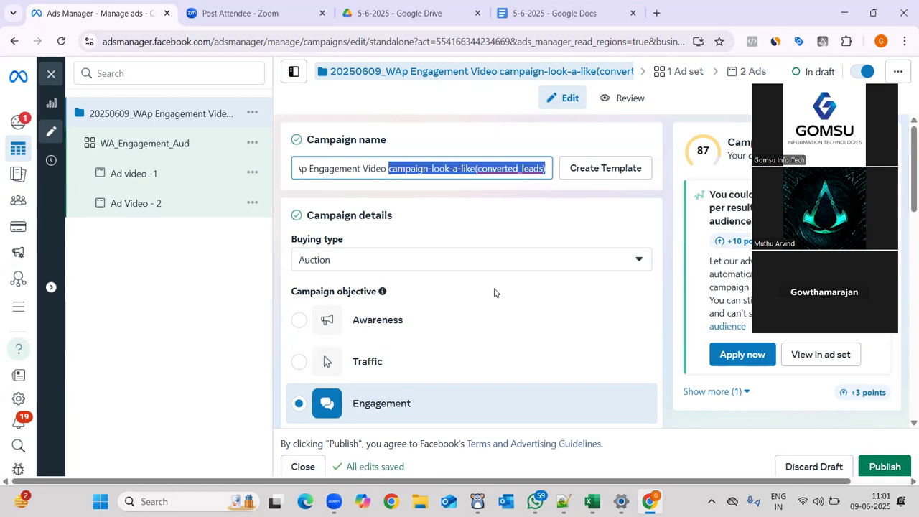
pyautogui.scroll(-5, 494, 293)
pyautogui.hotkey('alt', 'Tab')
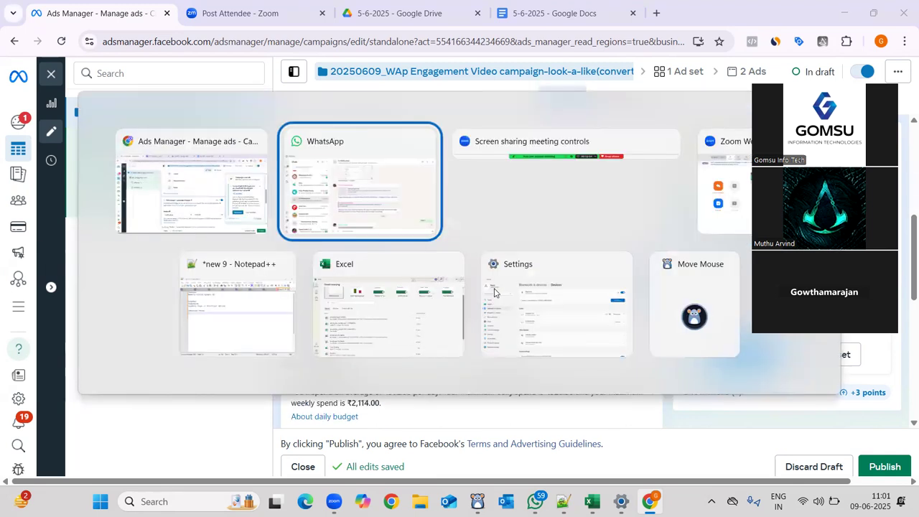
pyautogui.press('Tab')
pyautogui.press('Tab')
pyautogui.press('Tab')
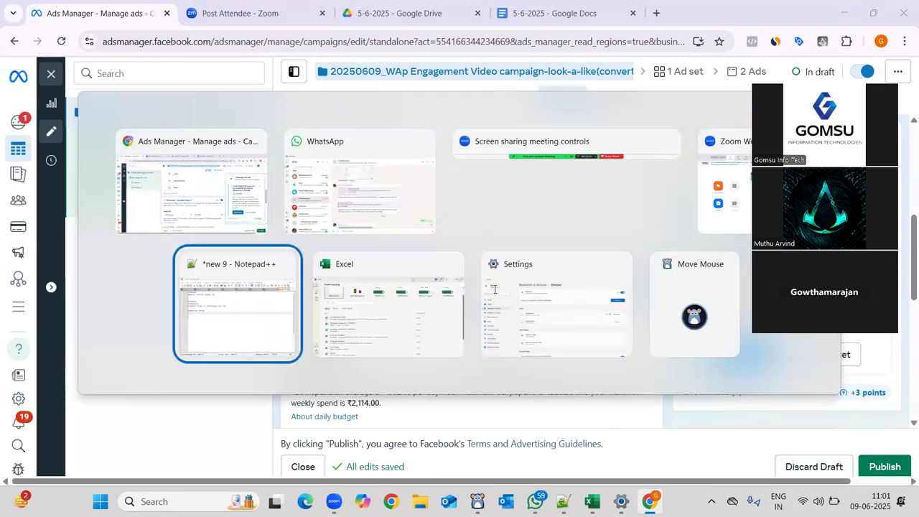
pyautogui.hotkey('alt', 'Tab')
pyautogui.press('Tab')
pyautogui.hotkey('shift', 'Tab')
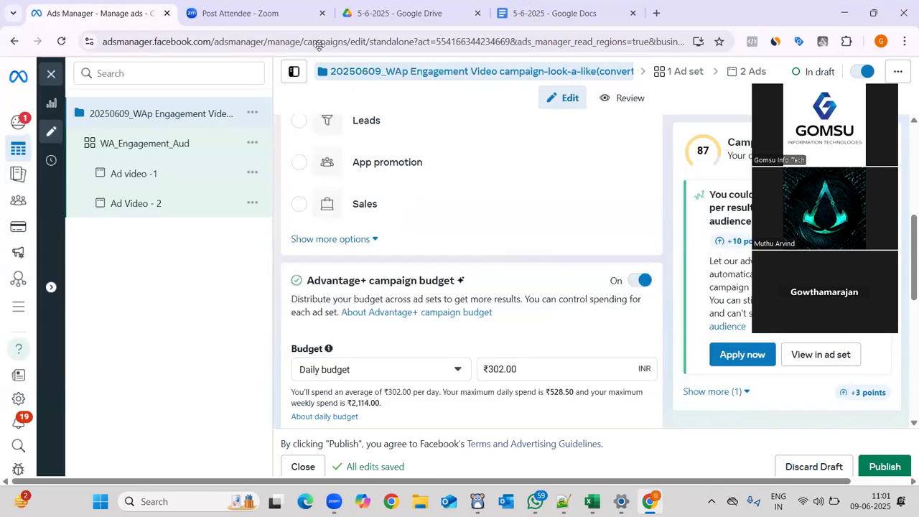
# Detach the 5-6-2025 Google Docs brief into its own browser window.
pyautogui.click(526, 9)
pyautogui.moveTo(510, 102); pyautogui.dragTo(633, 104)
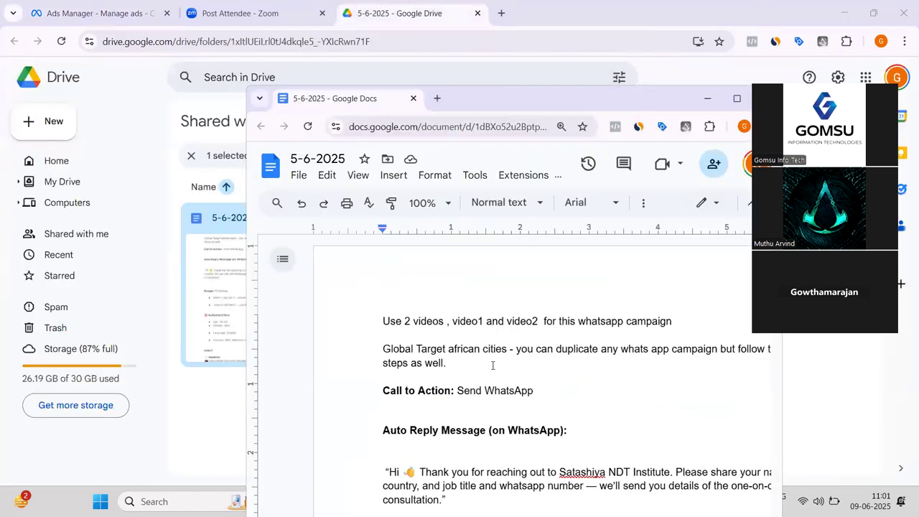
# Read the brief's campaign instructions, call to action, WhatsApp auto-reply message and daily budget.
pyautogui.moveTo(553, 361); pyautogui.dragTo(447, 361)
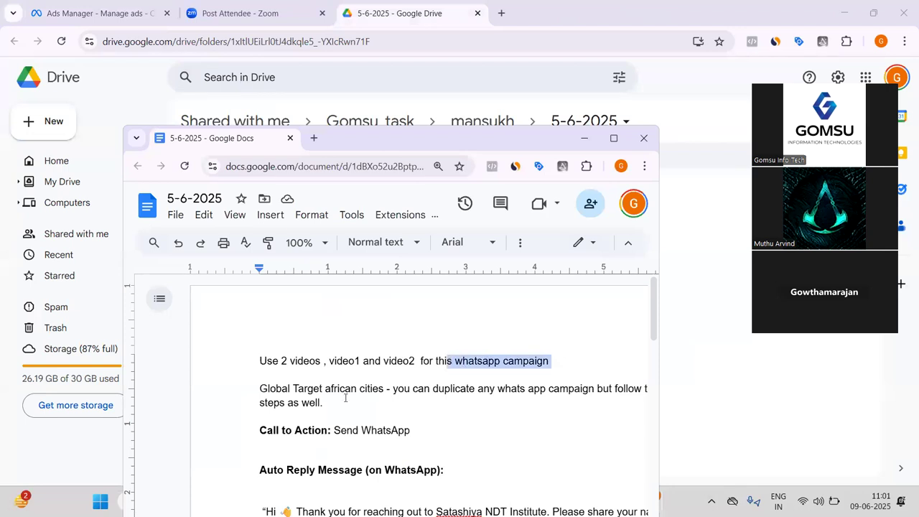
pyautogui.hscroll(3, 533, 394)
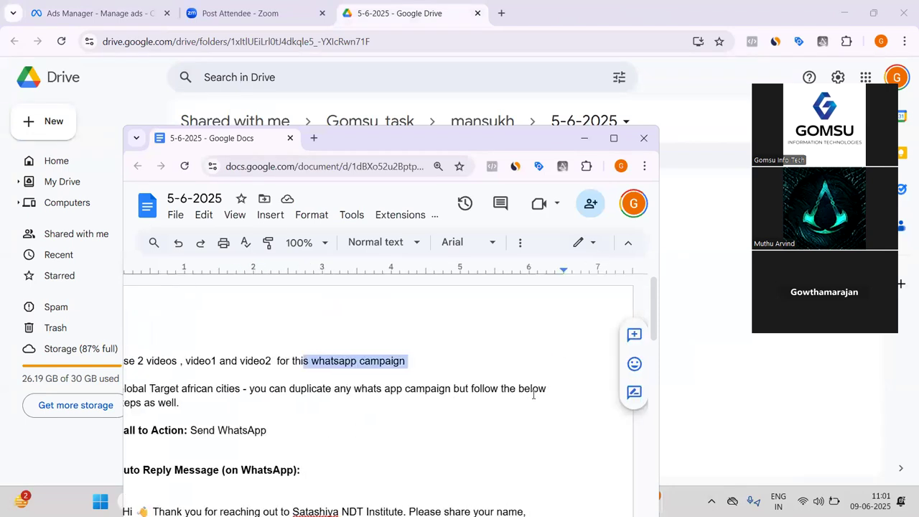
pyautogui.hscroll(-3, 534, 394)
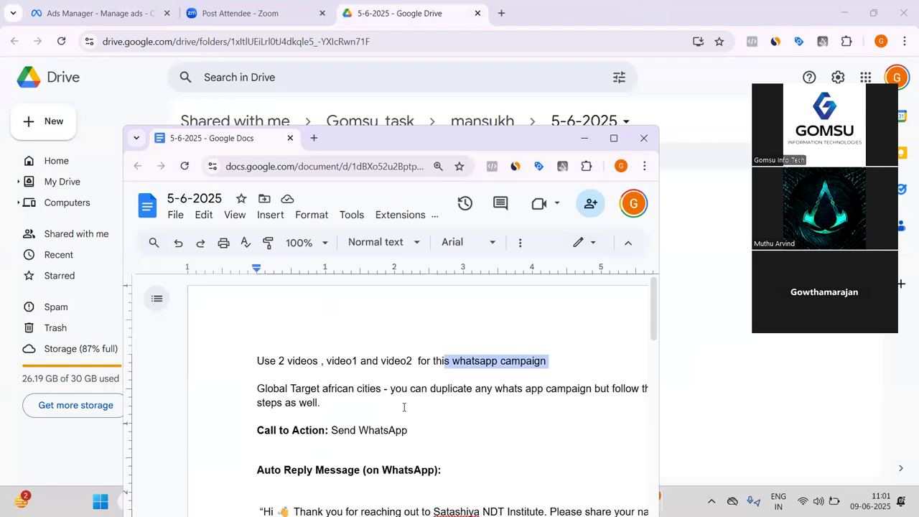
pyautogui.scroll(-1, 401, 411)
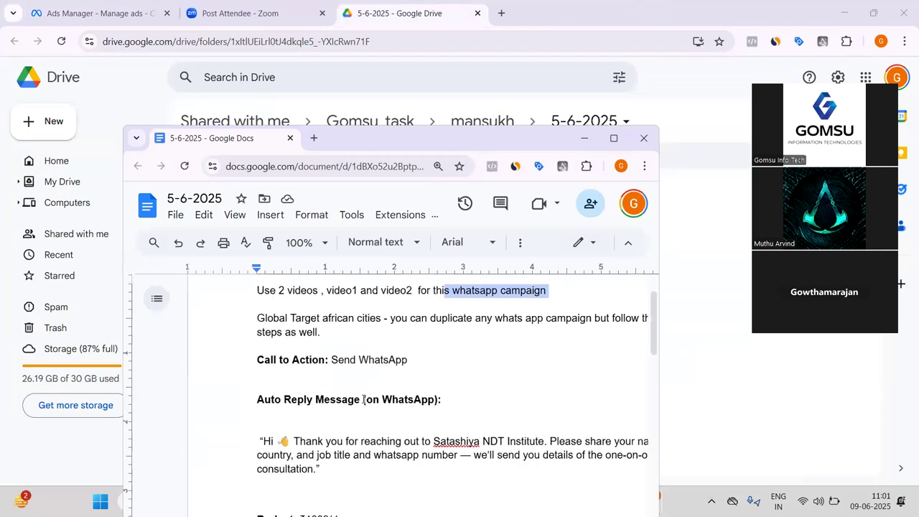
pyautogui.scroll(-1, 364, 398)
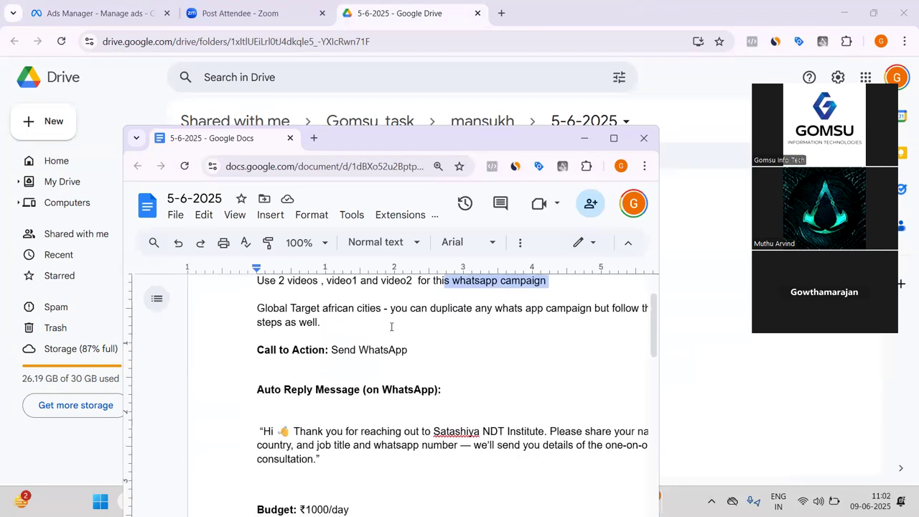
pyautogui.scroll(-1, 464, 312)
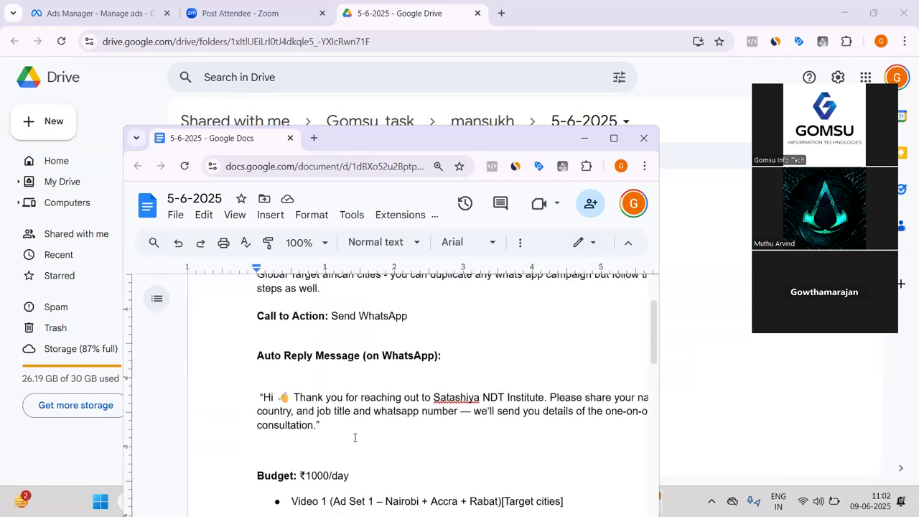
pyautogui.doubleClick(318, 477)
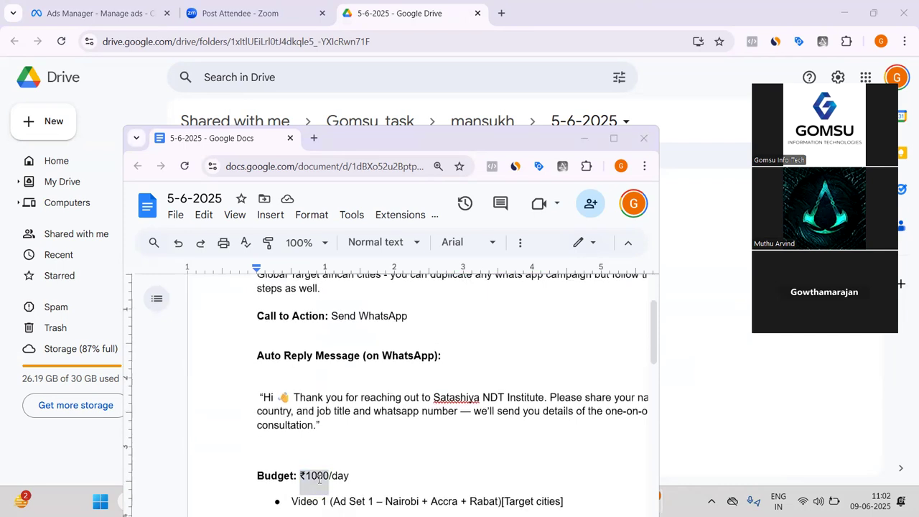
# Switch to Ads Manager and set the duplicated campaign's daily Advantage+ campaign budget to ₹1,000.
pyautogui.hotkey('alt', 'Tab')
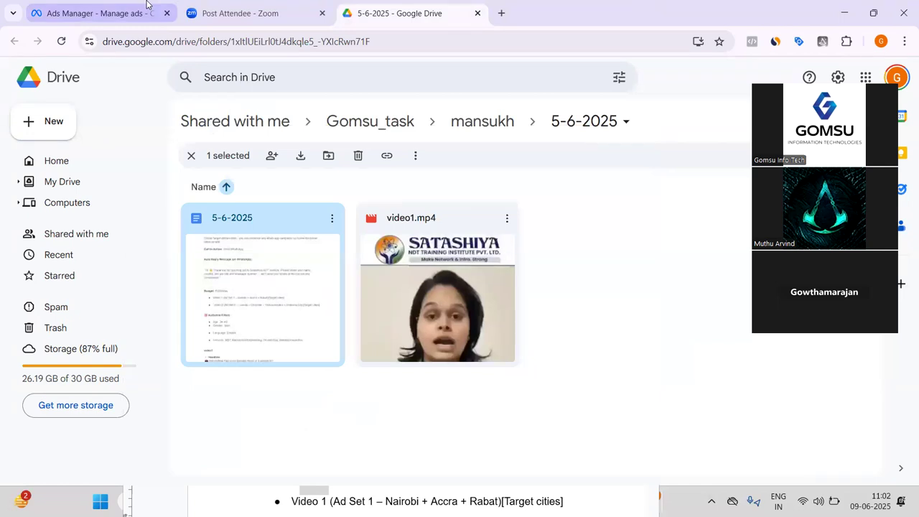
pyautogui.click(146, 6)
pyautogui.scroll(5, 378, 156)
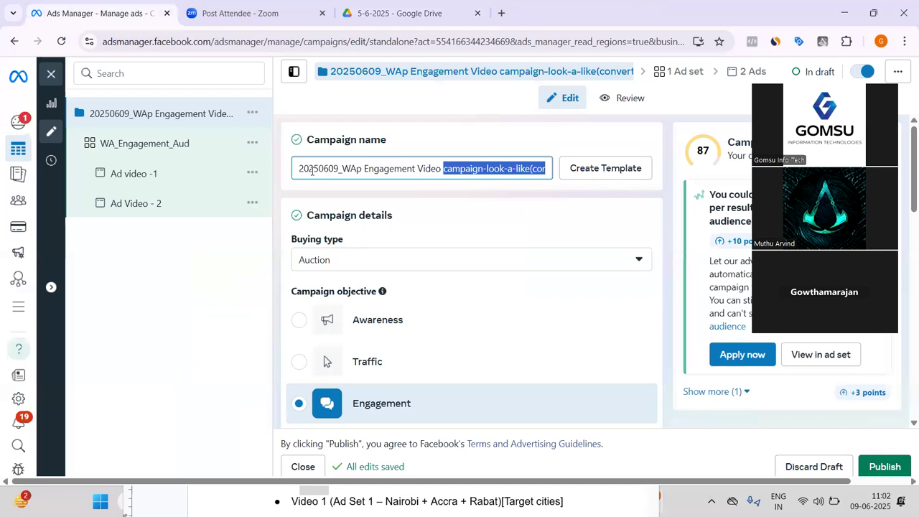
pyautogui.click(407, 168)
pyautogui.scroll(-3, 407, 171)
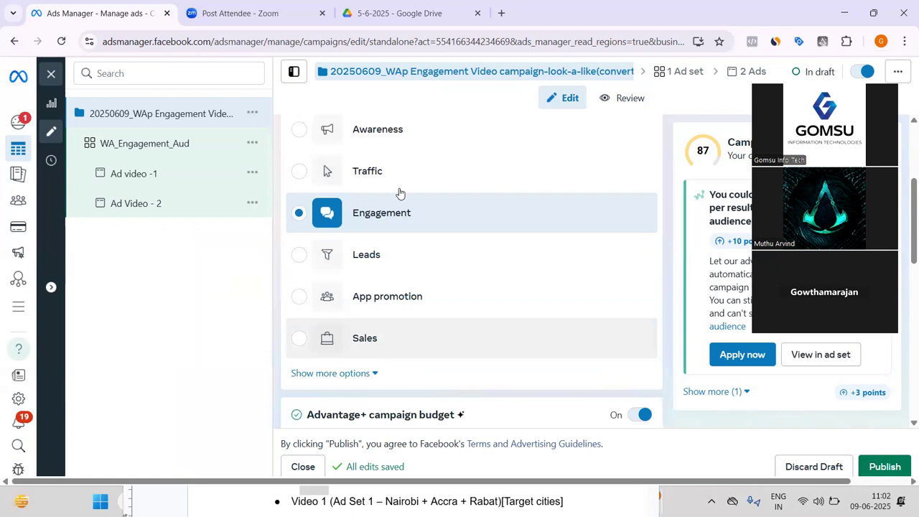
pyautogui.scroll(-3, 458, 179)
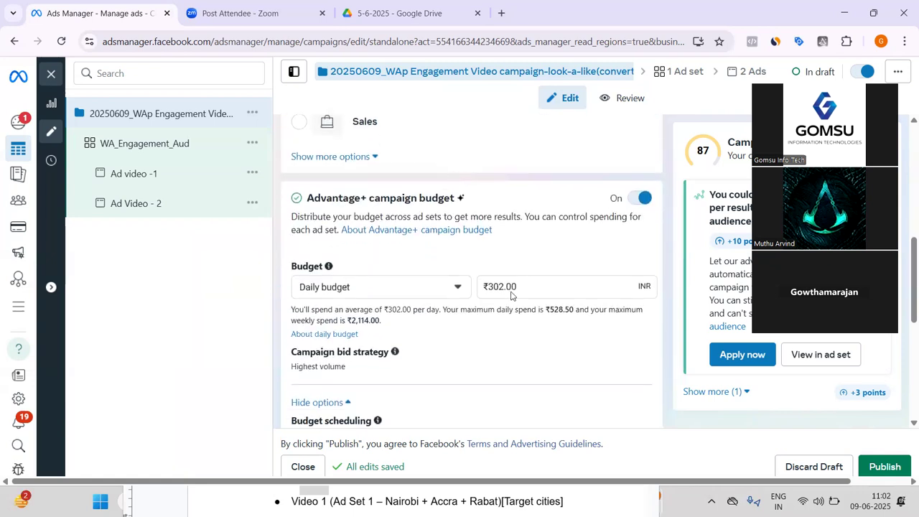
pyautogui.tripleClick(511, 288)
pyautogui.press('BackSpace')
pyautogui.write('1000')
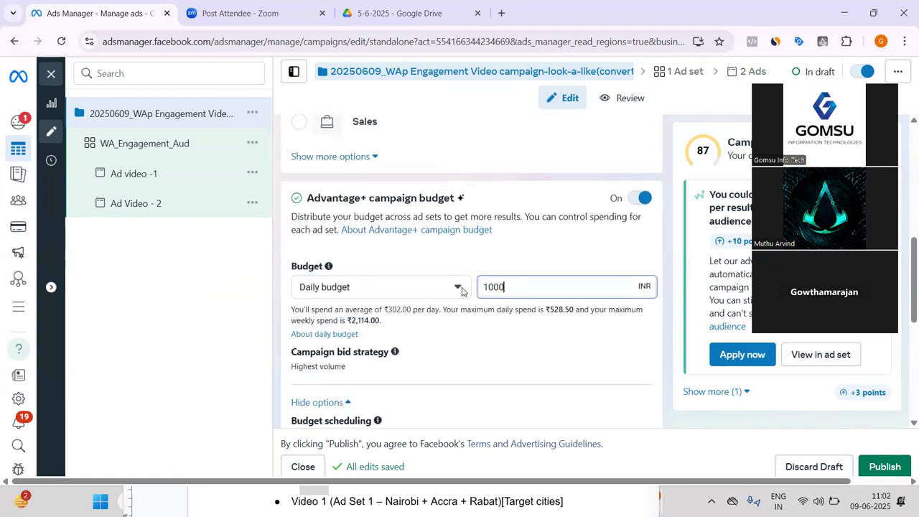
pyautogui.press('Tab')
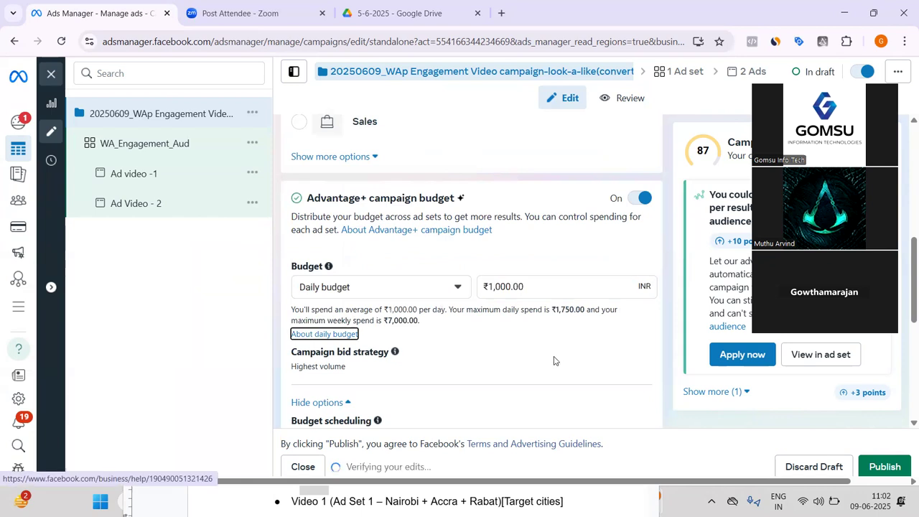
pyautogui.scroll(-3, 553, 360)
pyautogui.scroll(3, 554, 360)
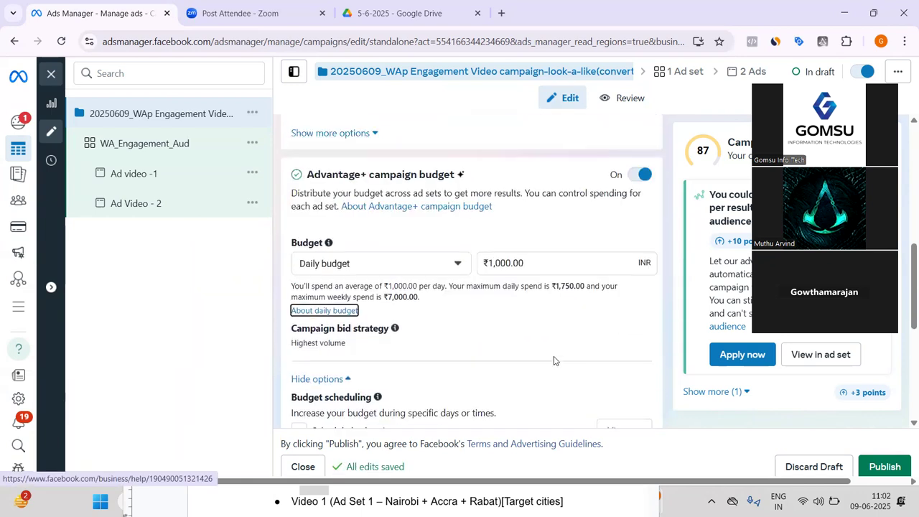
# Add the prefix GMS_ in front of the date 20250609 in the campaign name.
pyautogui.scroll(5, 554, 360)
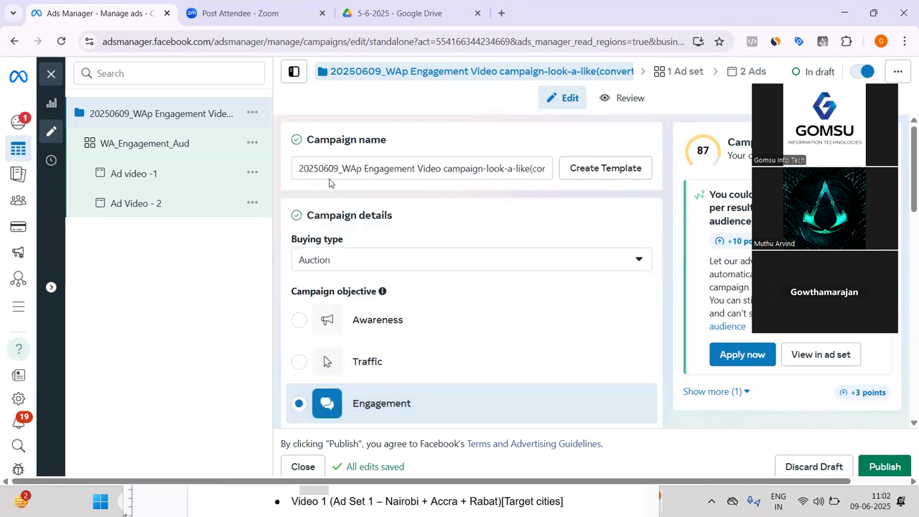
pyautogui.moveTo(340, 168); pyautogui.dragTo(284, 168)
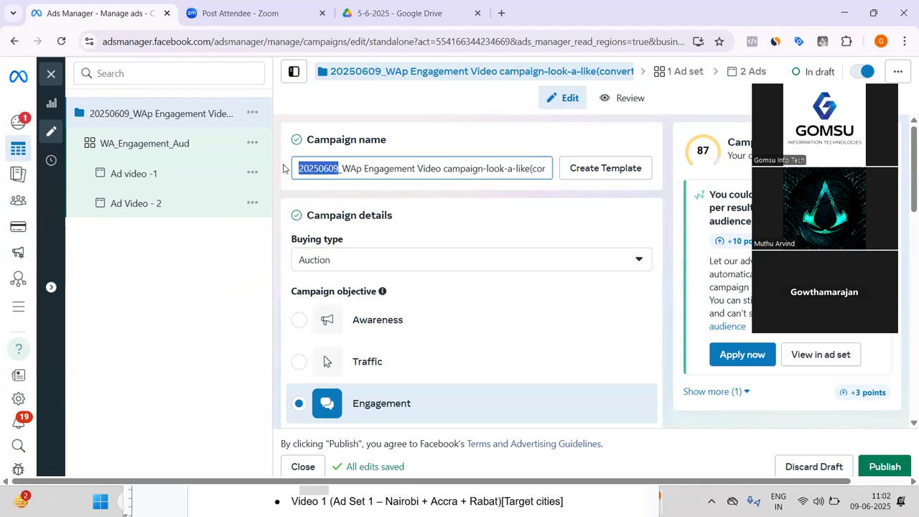
pyautogui.press('Left')
pyautogui.write('GMS')
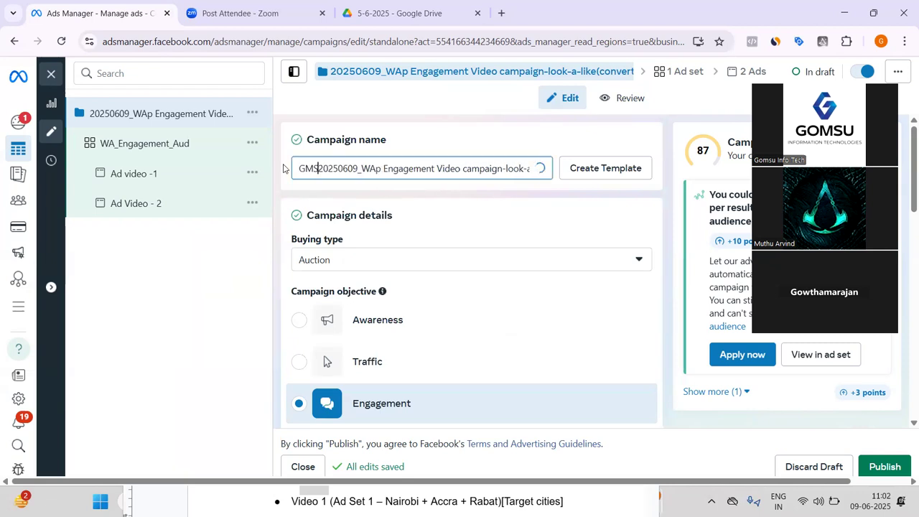
pyautogui.write('_')
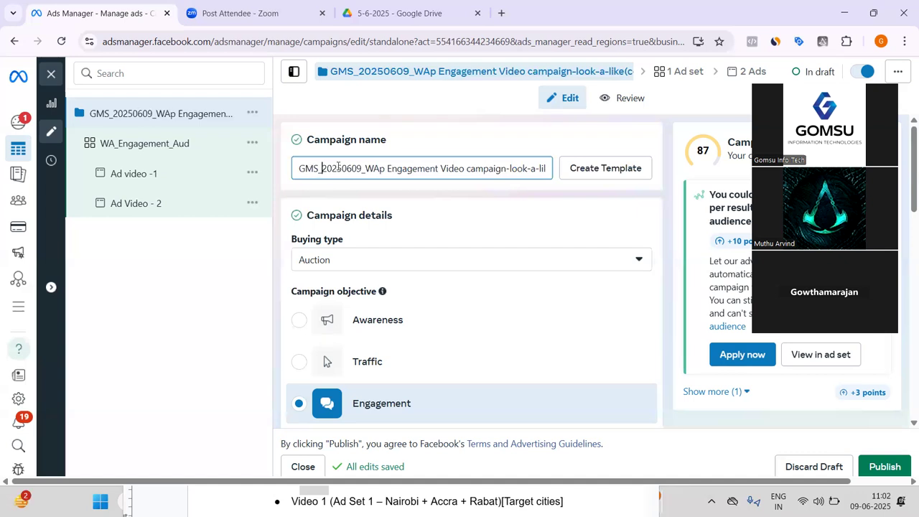
pyautogui.moveTo(365, 170); pyautogui.dragTo(300, 169)
pyautogui.click(363, 170)
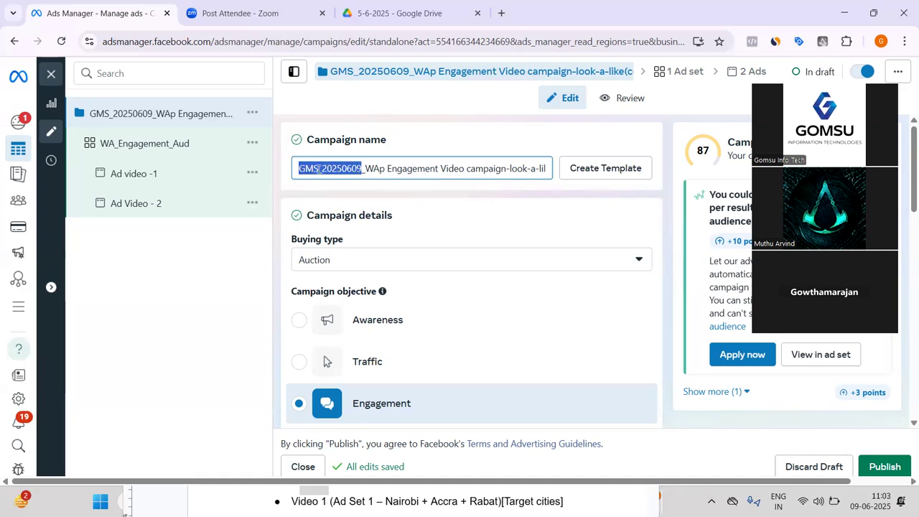
# In the WA_Engagement_Aud ad set, deselect Messenger and Instagram as message destinations, leaving only WhatsApp selected.
pyautogui.scroll(-4, 349, 335)
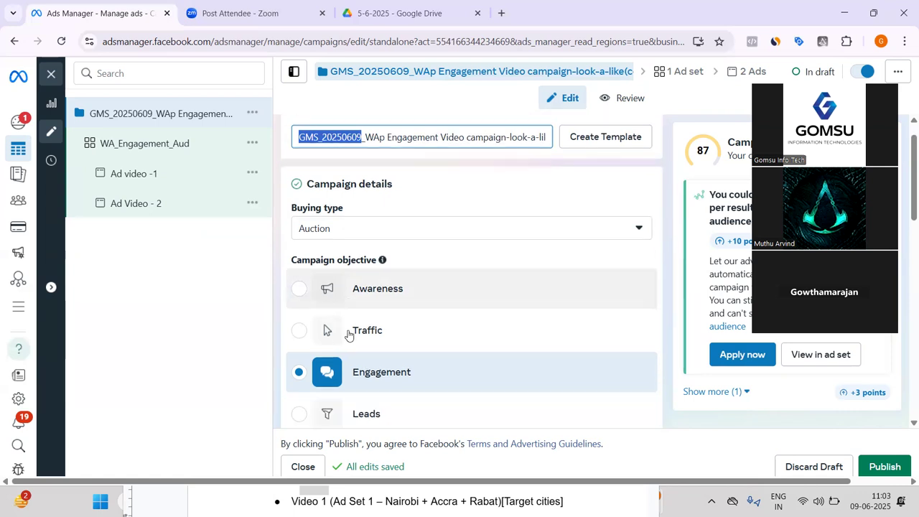
pyautogui.scroll(-1, 349, 335)
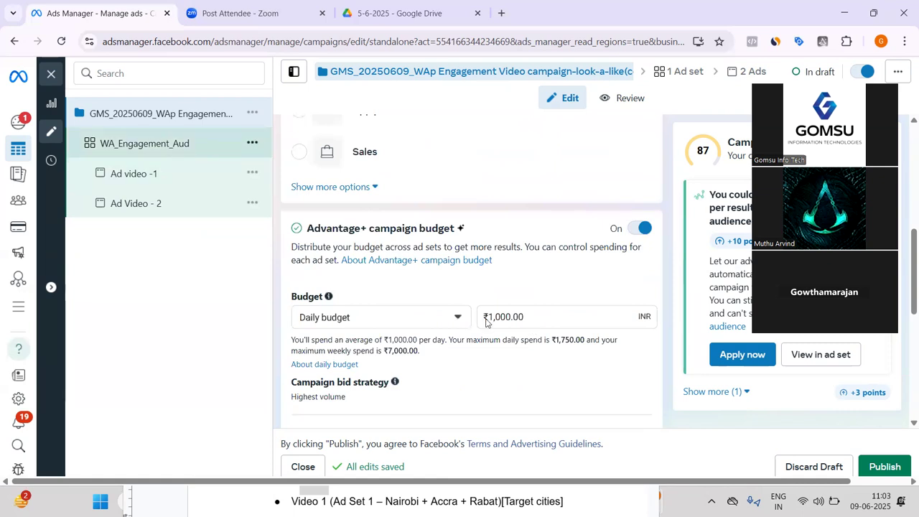
pyautogui.scroll(-5, 488, 321)
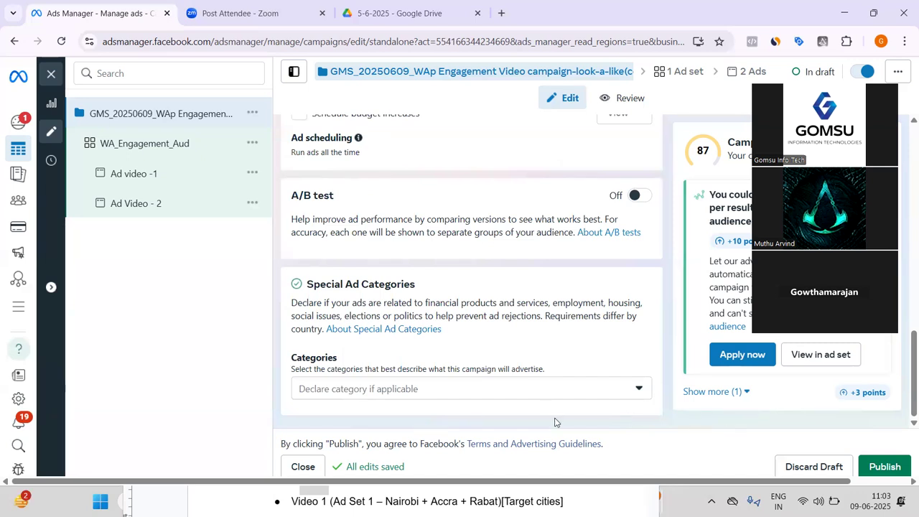
pyautogui.click(176, 153)
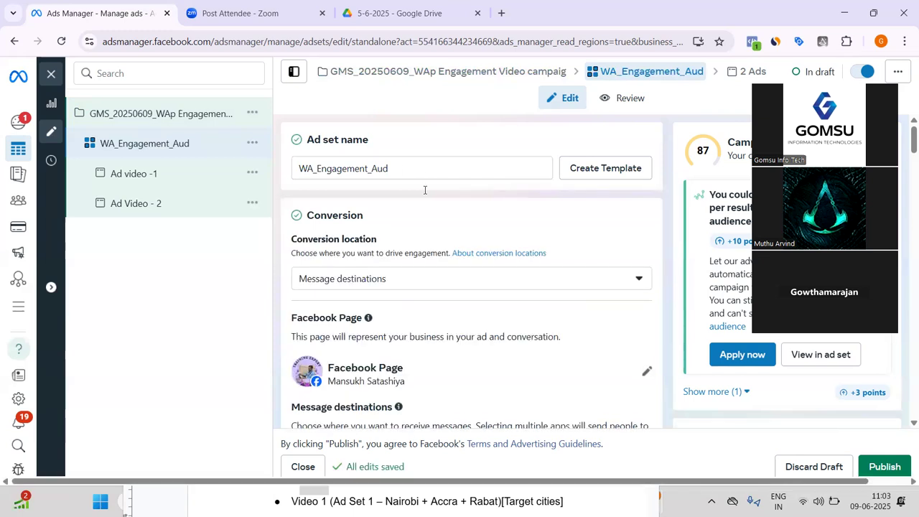
pyautogui.scroll(-3, 424, 190)
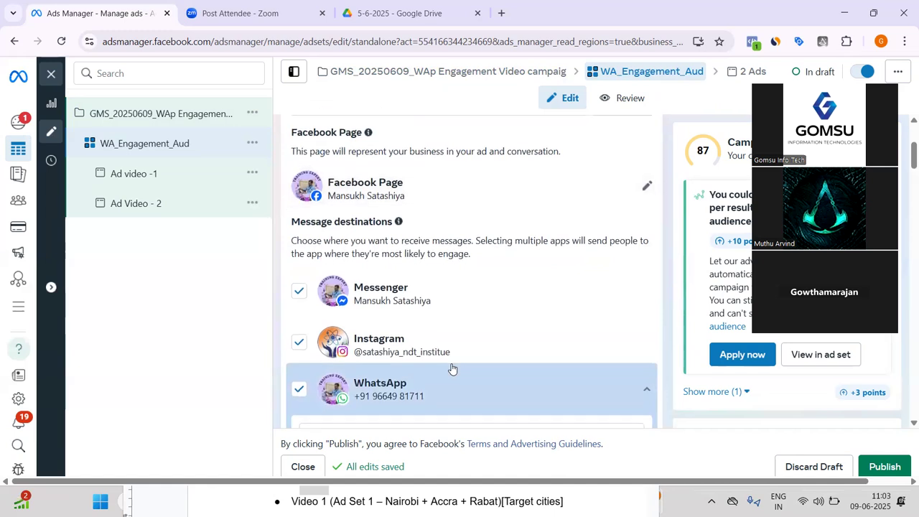
pyautogui.click(299, 292)
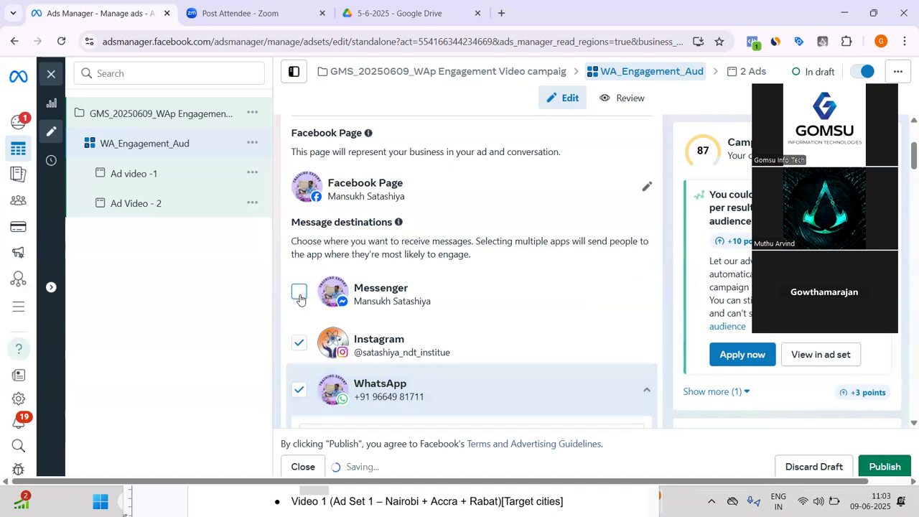
pyautogui.click(299, 344)
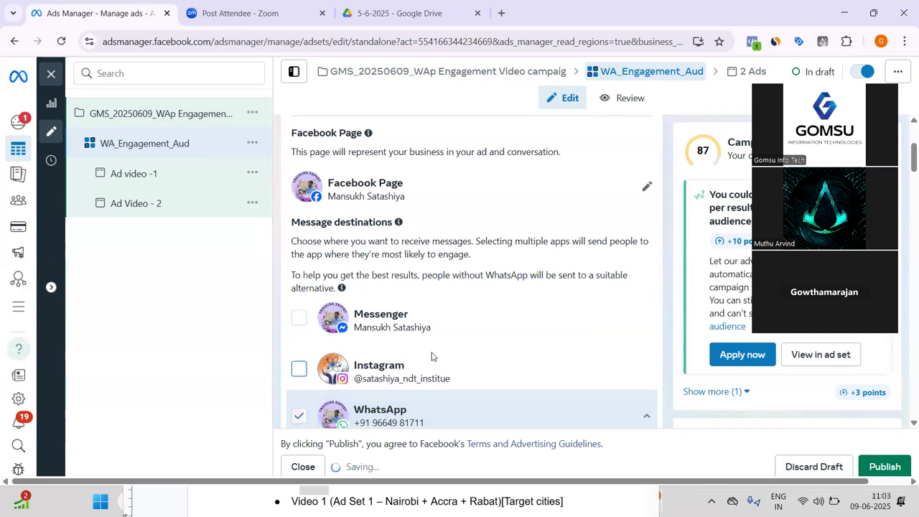
# Examine the ad set's WhatsApp number, performance goal, budget and schedule, and saved audience settings.
pyautogui.scroll(-2, 431, 357)
pyautogui.scroll(-2, 432, 355)
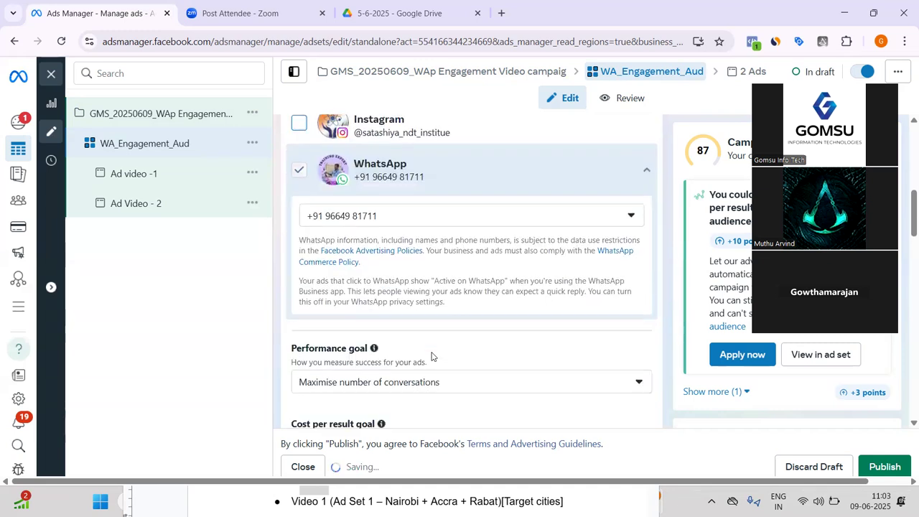
pyautogui.scroll(-2, 431, 357)
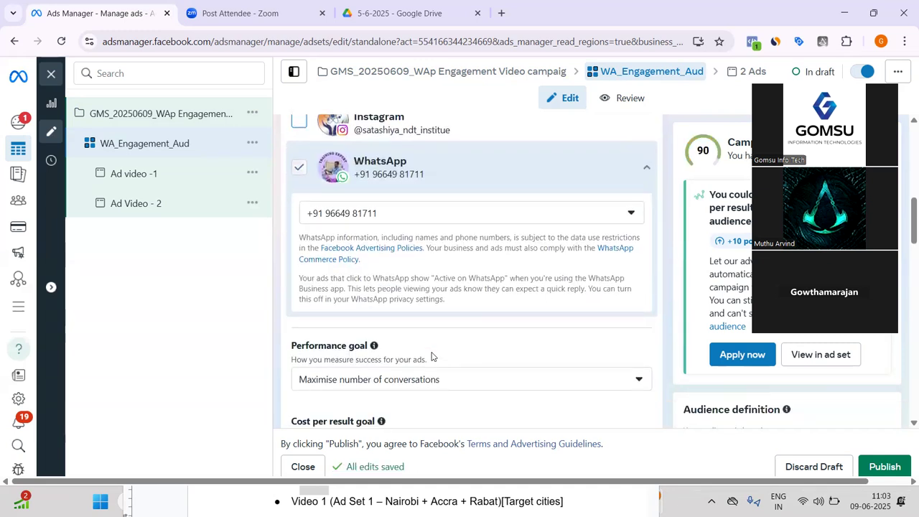
pyautogui.scroll(-1, 432, 357)
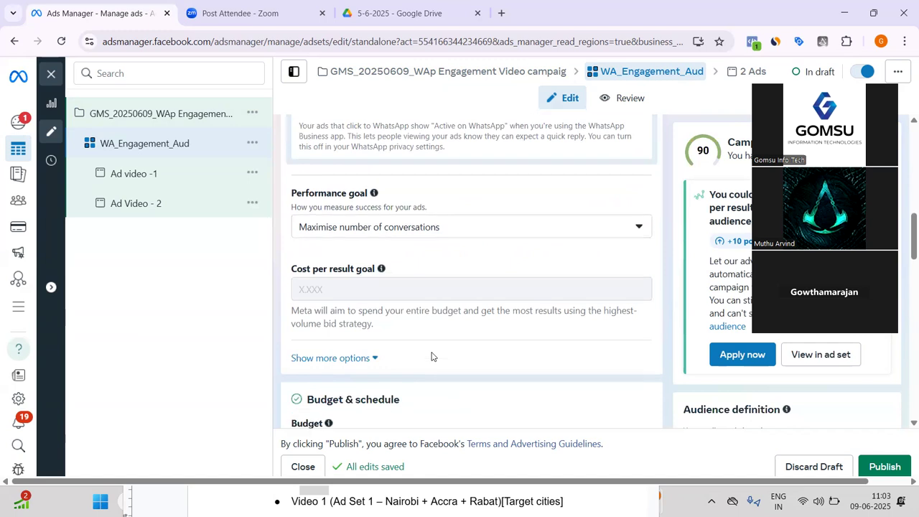
pyautogui.scroll(-3, 431, 356)
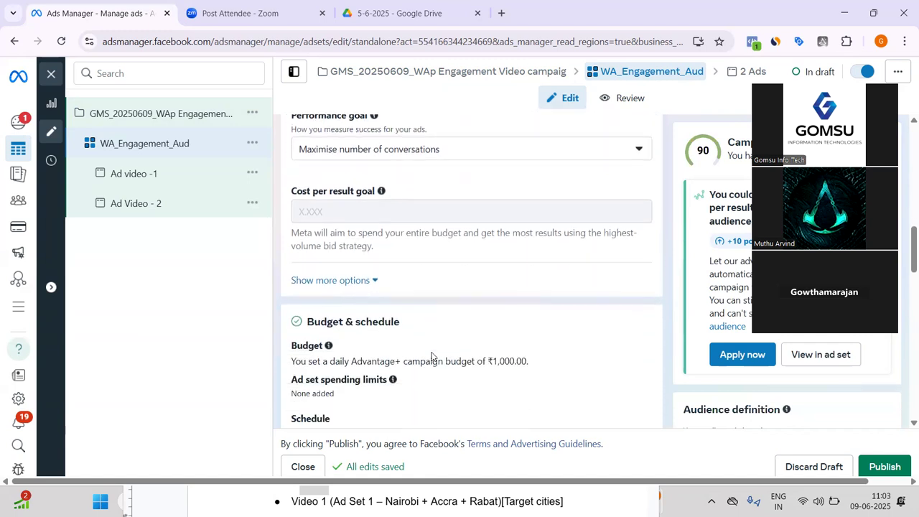
pyautogui.scroll(-2, 431, 356)
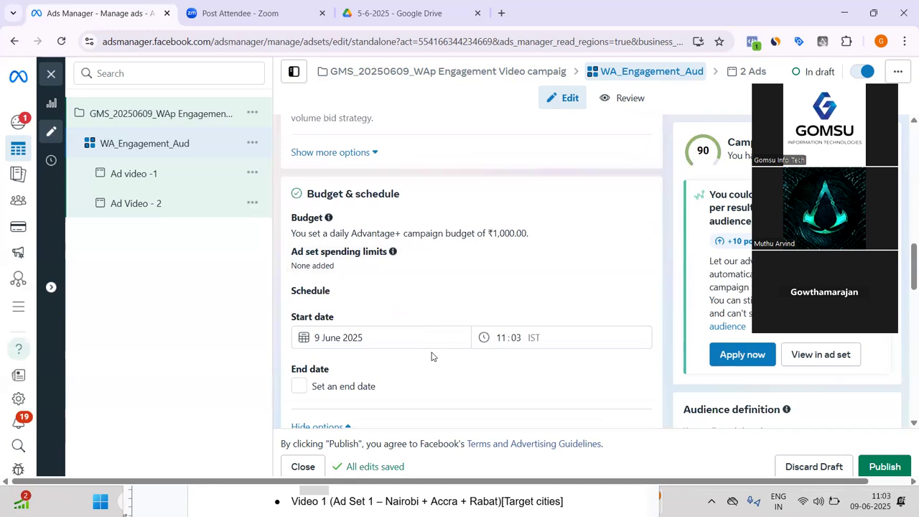
pyautogui.scroll(-3, 431, 356)
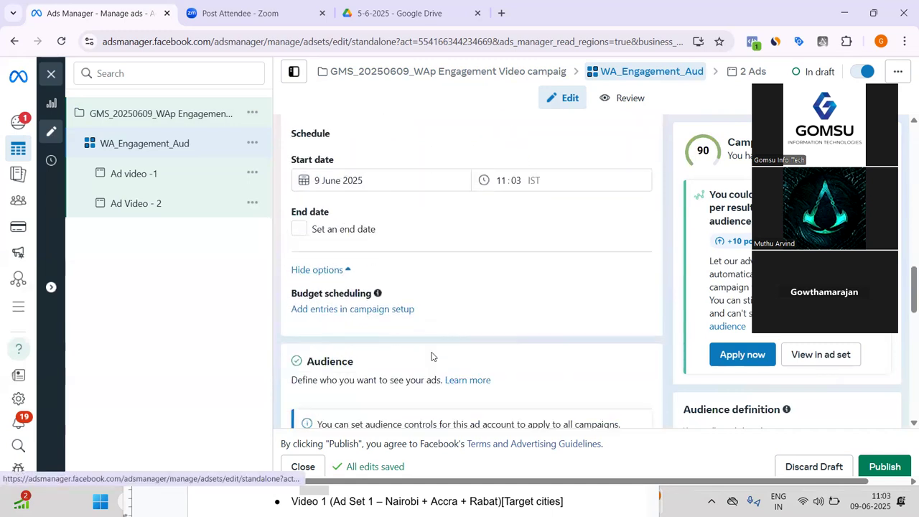
pyautogui.scroll(-2, 431, 353)
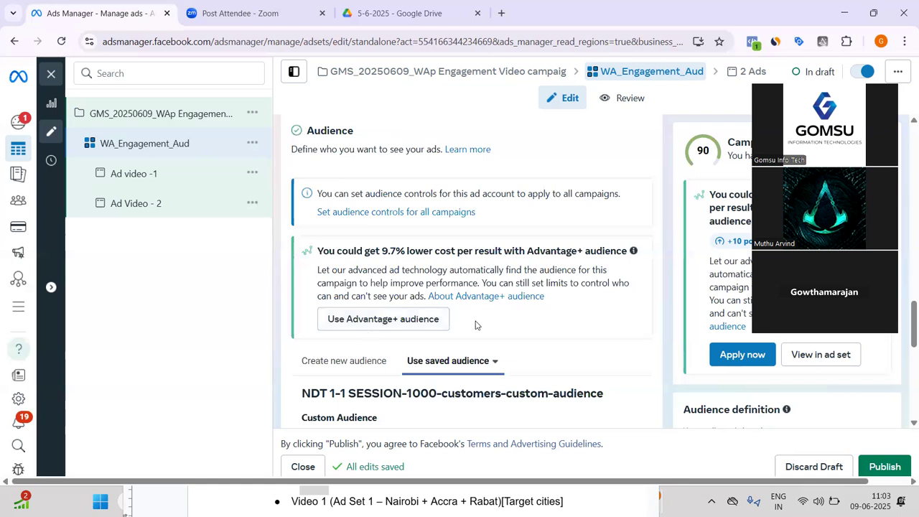
pyautogui.scroll(-1, 546, 343)
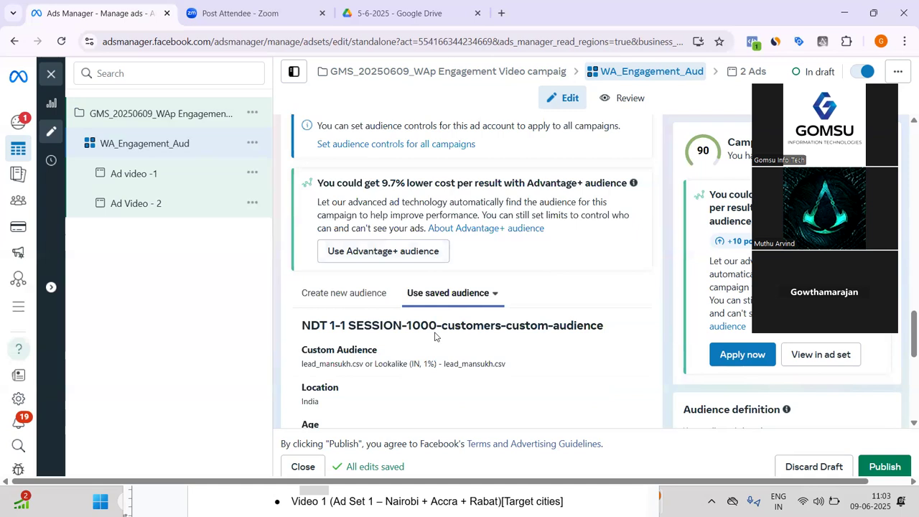
pyautogui.scroll(-1, 554, 336)
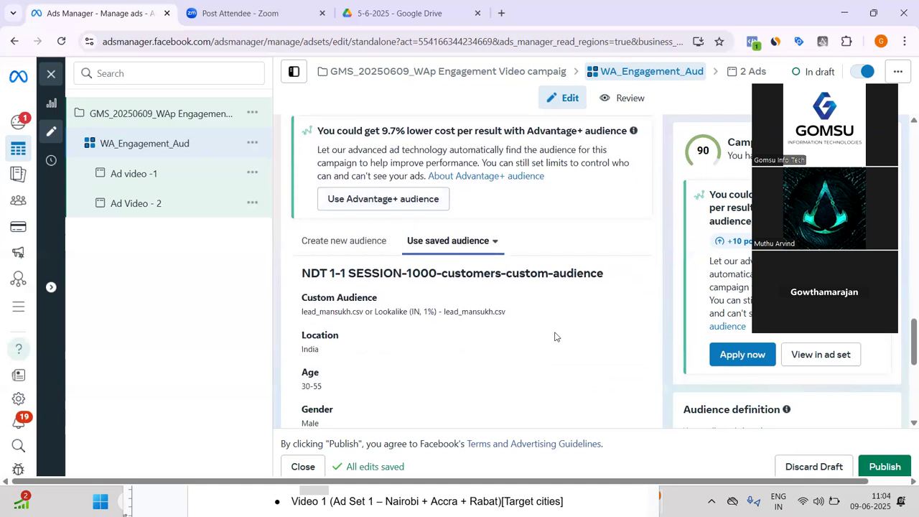
# Open the ad set's saved audience for editing and remove the customer list from its custom audiences.
pyautogui.scroll(-1, 554, 336)
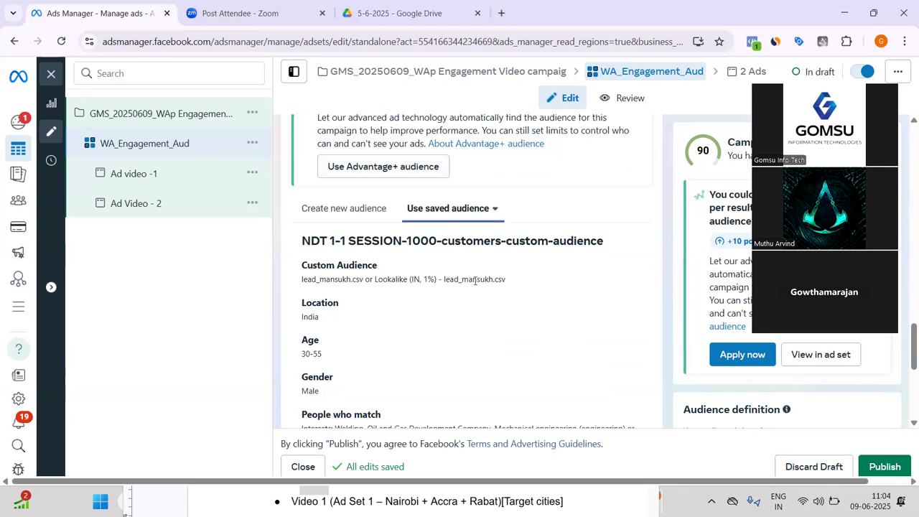
pyautogui.scroll(1, 486, 346)
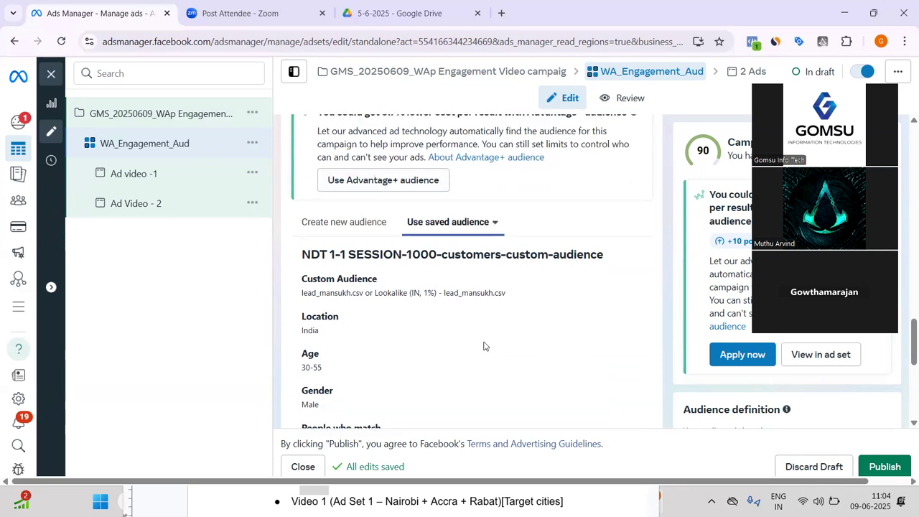
pyautogui.scroll(-1, 485, 346)
pyautogui.scroll(-1, 483, 346)
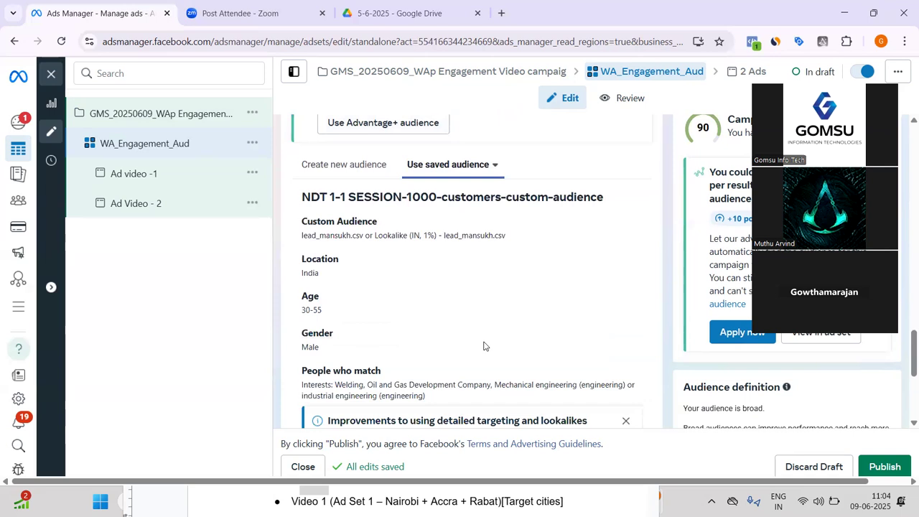
pyautogui.scroll(-2, 484, 342)
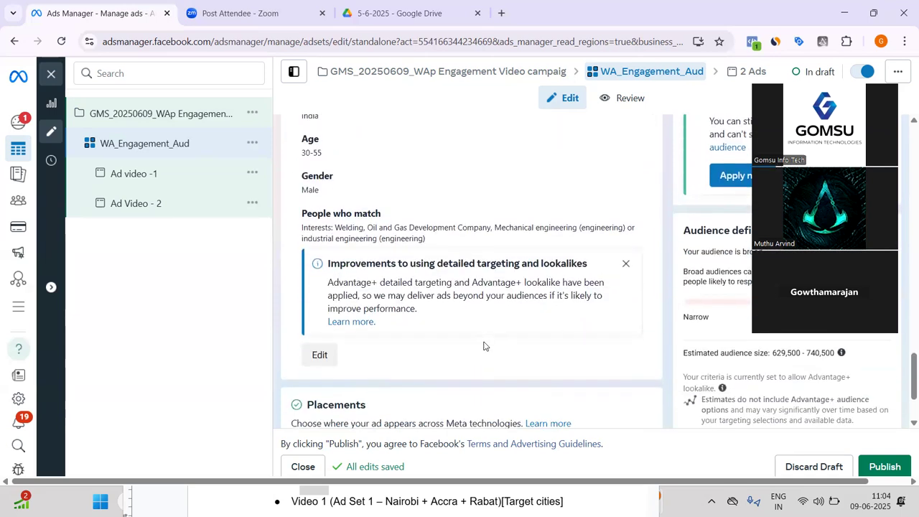
pyautogui.click(320, 353)
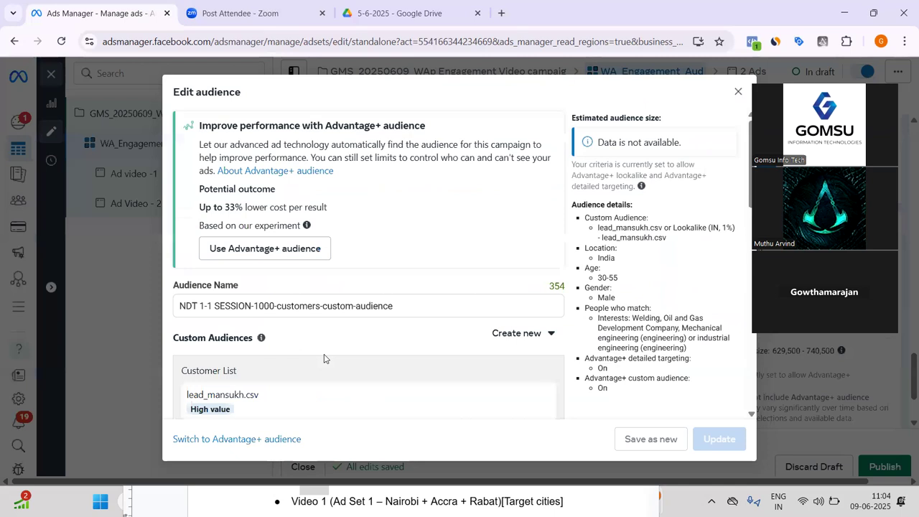
pyautogui.scroll(-1, 324, 358)
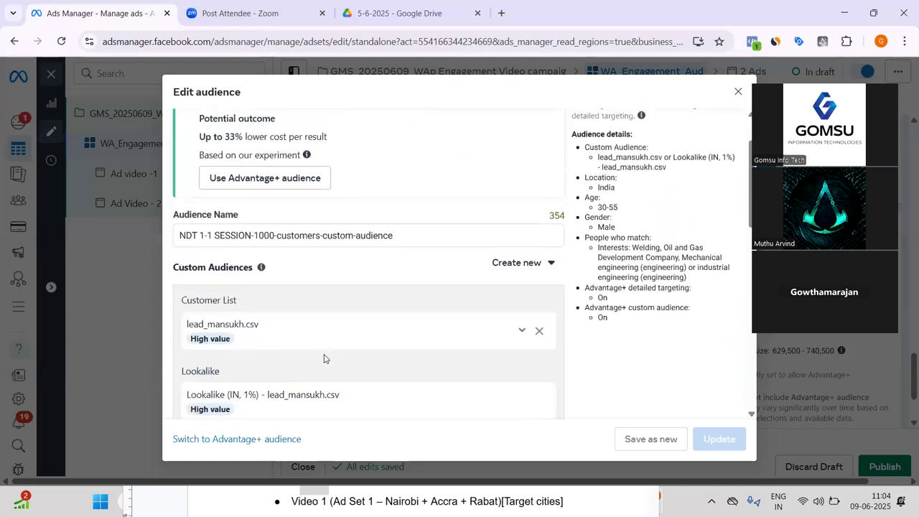
pyautogui.click(540, 322)
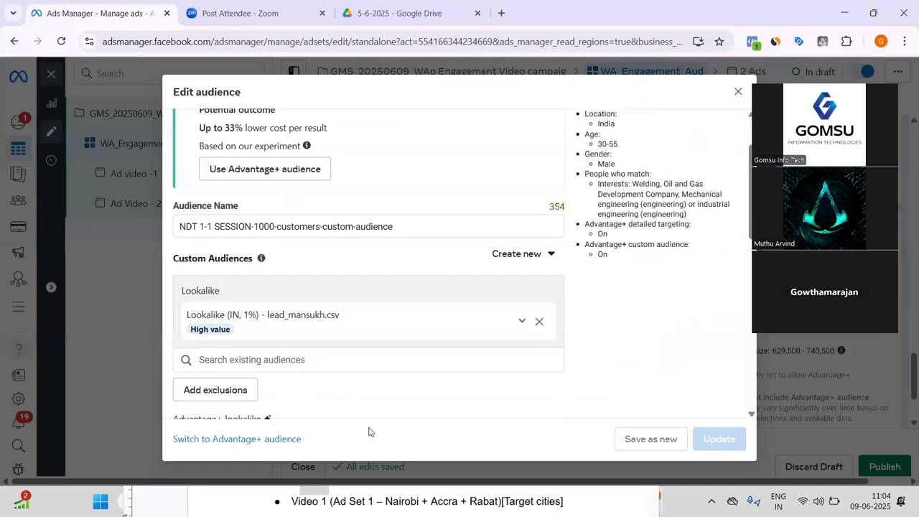
# Rename the saved audience as NDT 1-1 SESSION-African_Cities.
pyautogui.click(471, 231)
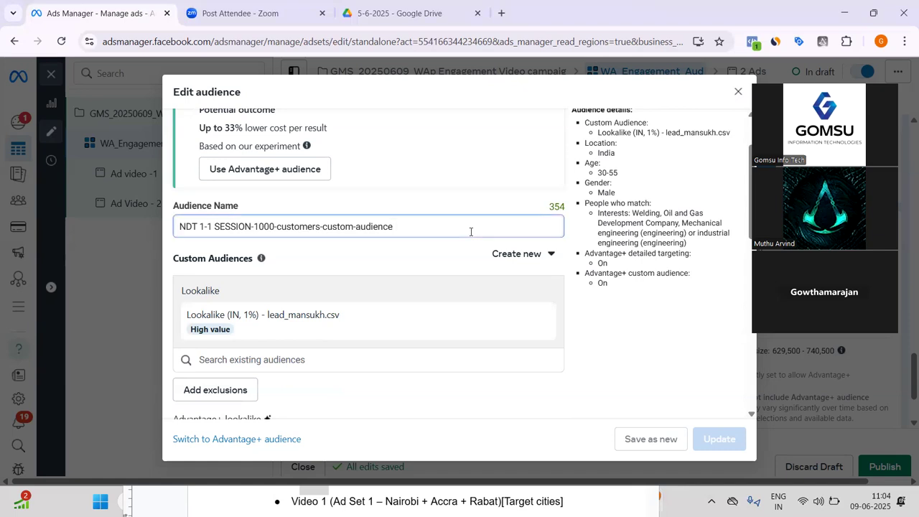
pyautogui.hotkey('ctrl', 'a')
pyautogui.hotkey('shift', 'Right')
pyautogui.hotkey('shift', 'Right')
pyautogui.hotkey('shift', 'Right')
pyautogui.hotkey('shift', 'Right')
pyautogui.hotkey('shift', 'Right')
pyautogui.hotkey('shift', 'Right')
pyautogui.hotkey('shift', 'Right')
pyautogui.hotkey('shift', 'Right')
pyautogui.hotkey('shift', 'Right')
pyautogui.hotkey('shift', 'Right')
pyautogui.hotkey('shift', 'Right')
pyautogui.hotkey('shift', 'Right')
pyautogui.hotkey('shift', 'Right')
pyautogui.hotkey('shift', 'Right')
pyautogui.hotkey('shift', 'Right')
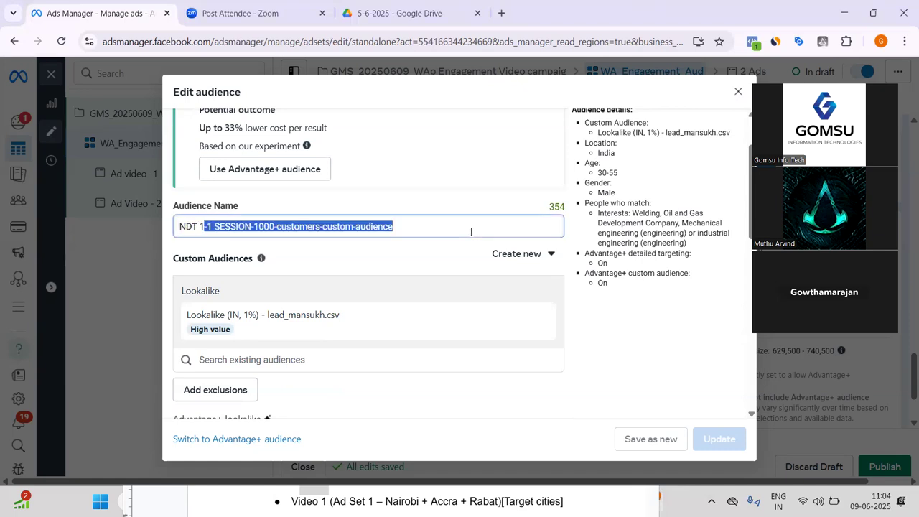
pyautogui.write('A')
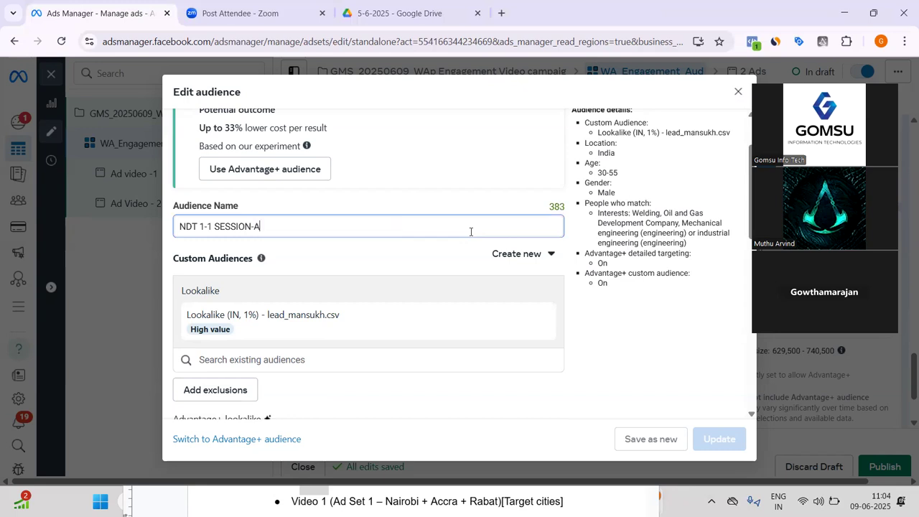
pyautogui.write('frica')
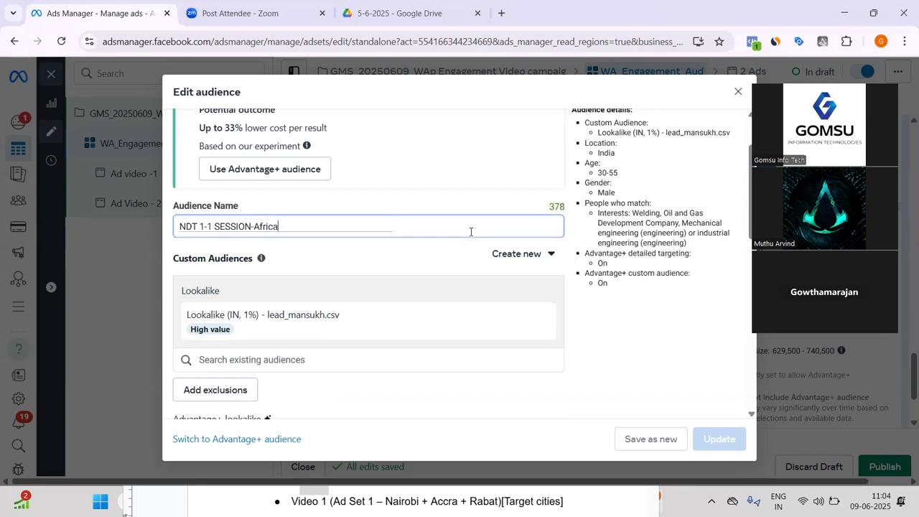
pyautogui.write('n_Cities')
# Switch to the 5-6-2025 brief in Google Docs and copy Nairobi from the Video 1 target cities for Ad Set 1.
pyautogui.hotkey('alt', 'Tab')
pyautogui.press('Tab')
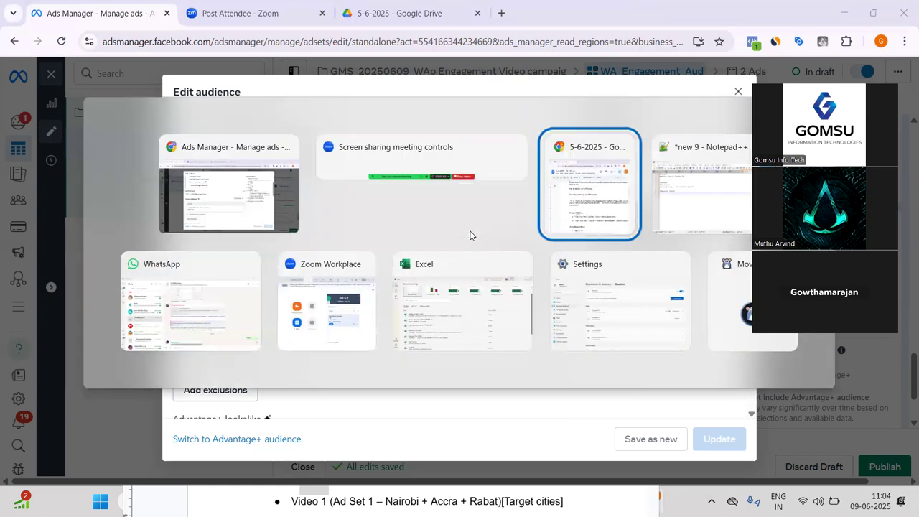
pyautogui.scroll(3, 389, 325)
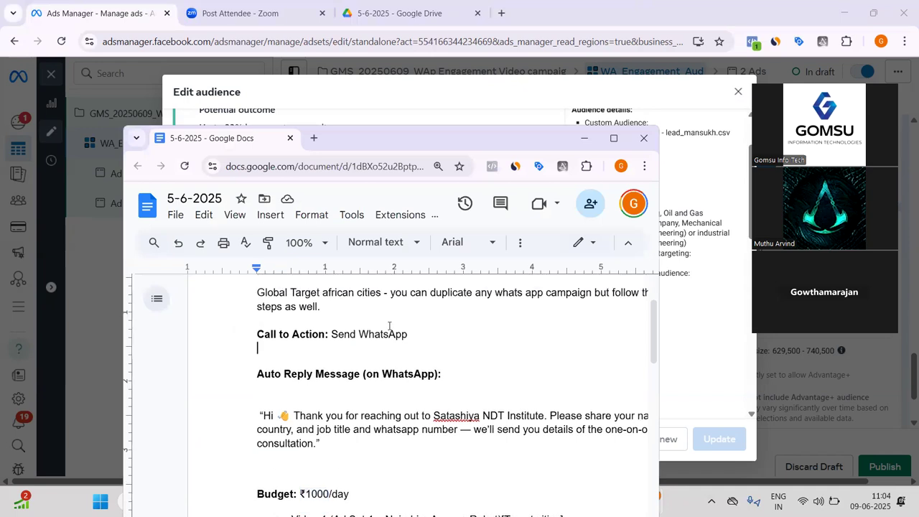
pyautogui.scroll(1, 389, 325)
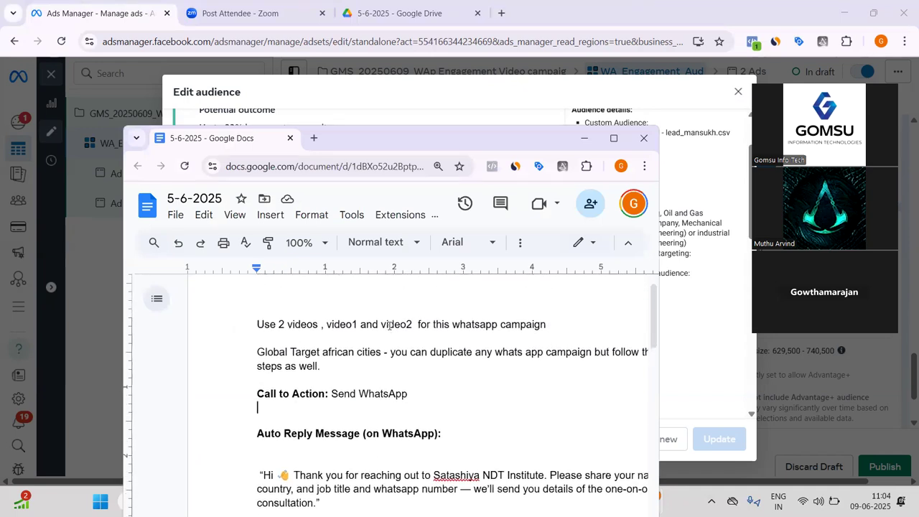
pyautogui.scroll(-1, 390, 326)
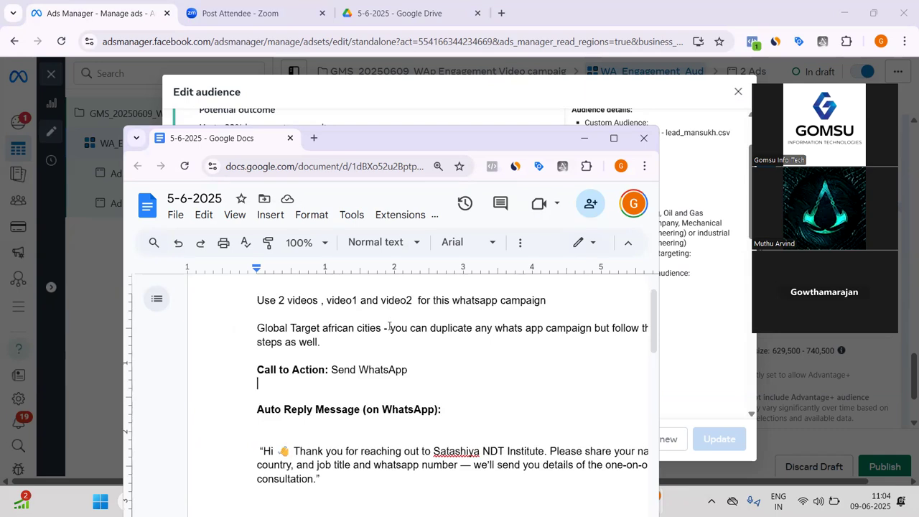
pyautogui.scroll(-1, 389, 328)
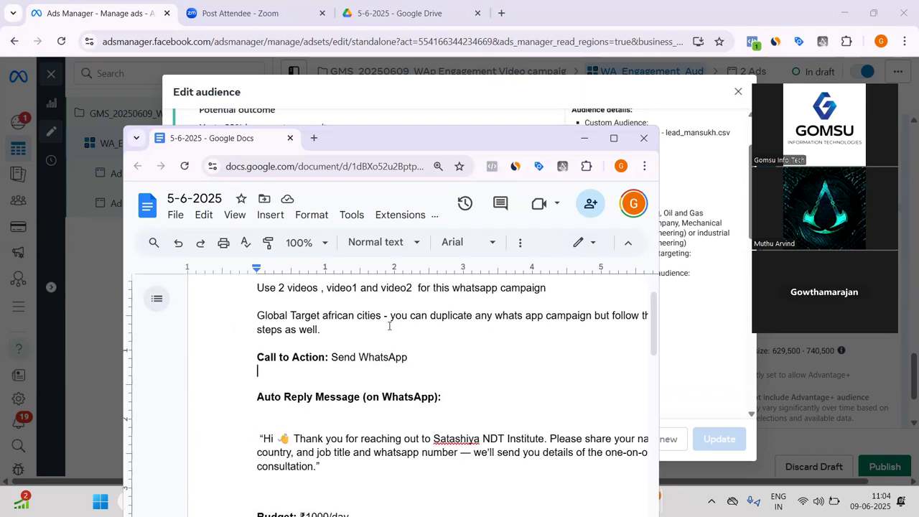
pyautogui.click(613, 138)
pyautogui.scroll(-3, 347, 301)
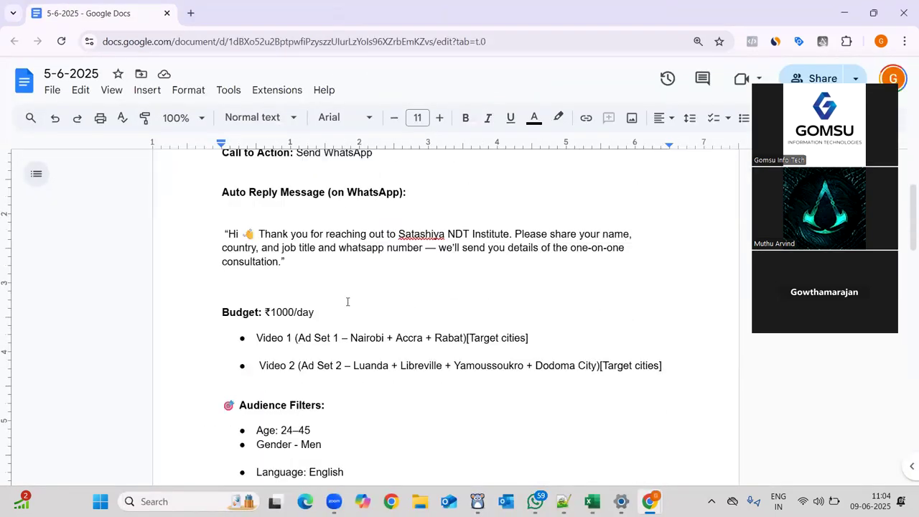
pyautogui.scroll(-1, 348, 302)
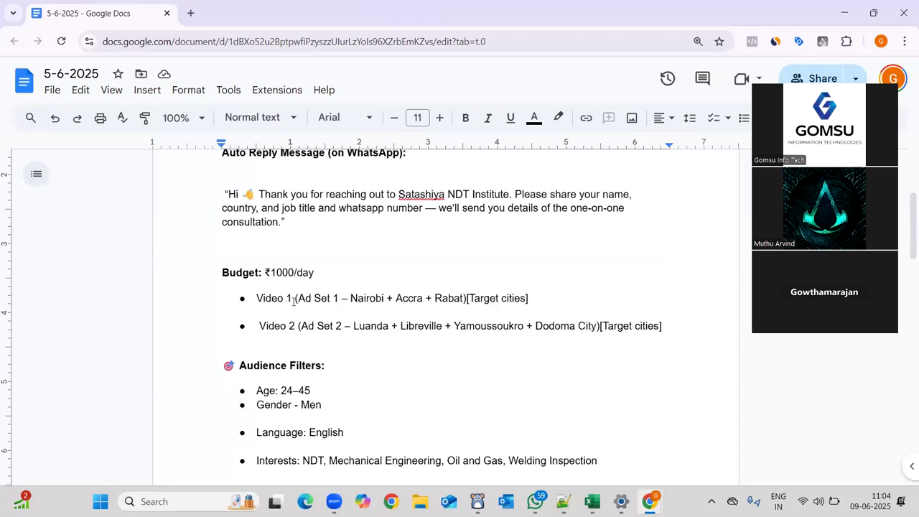
pyautogui.doubleClick(365, 297)
pyautogui.hotkey('ctrl', 'c')
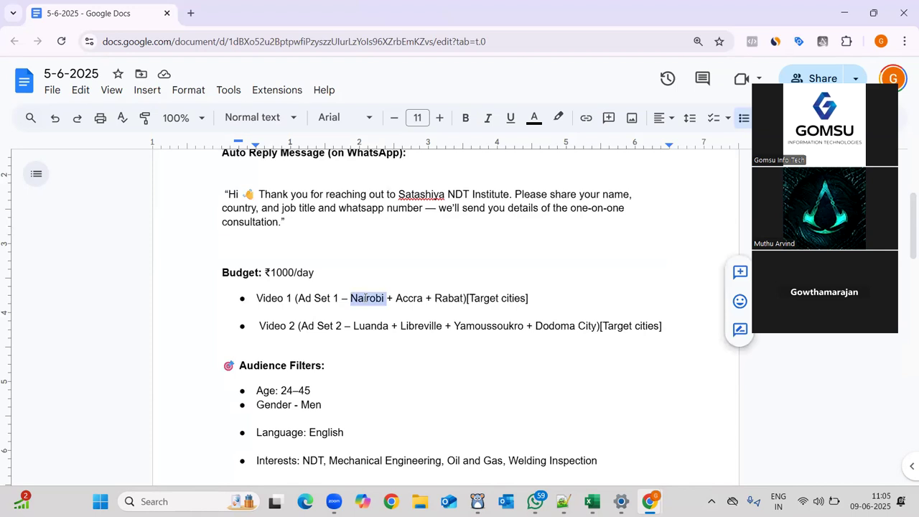
# Return to Ads Manager and remove the remaining Lookalike (IN, 1%) entry from the audience's custom audiences.
pyautogui.hotkey('alt', 'Tab')
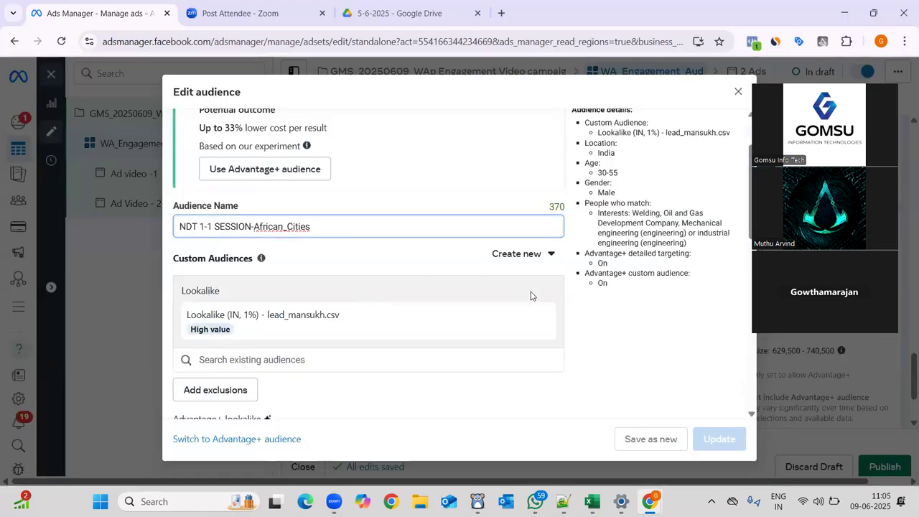
pyautogui.click(540, 325)
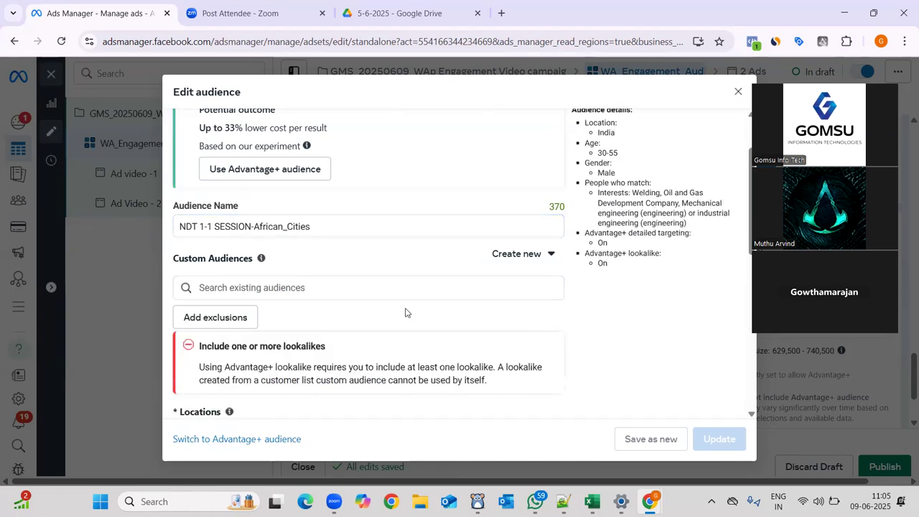
# In the audience's locations, include the city of Nairobi, Kenya and remove India.
pyautogui.scroll(-2, 381, 316)
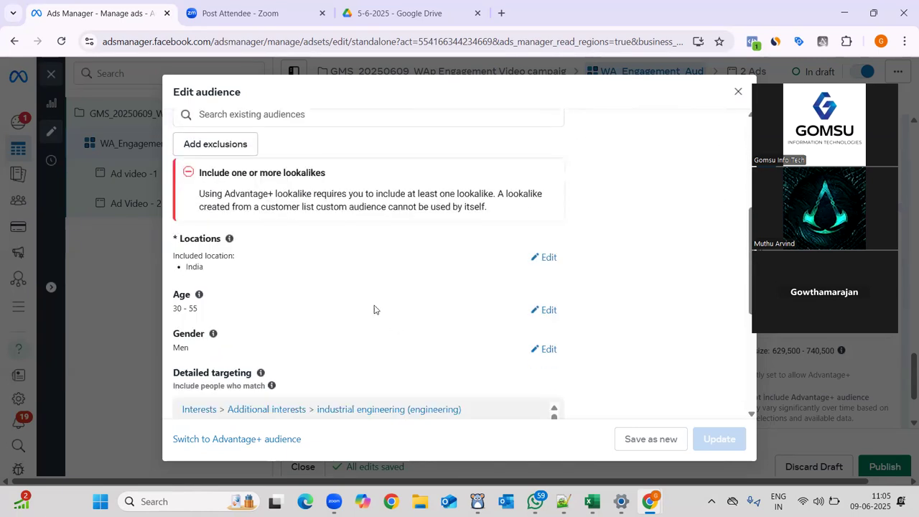
pyautogui.click(548, 253)
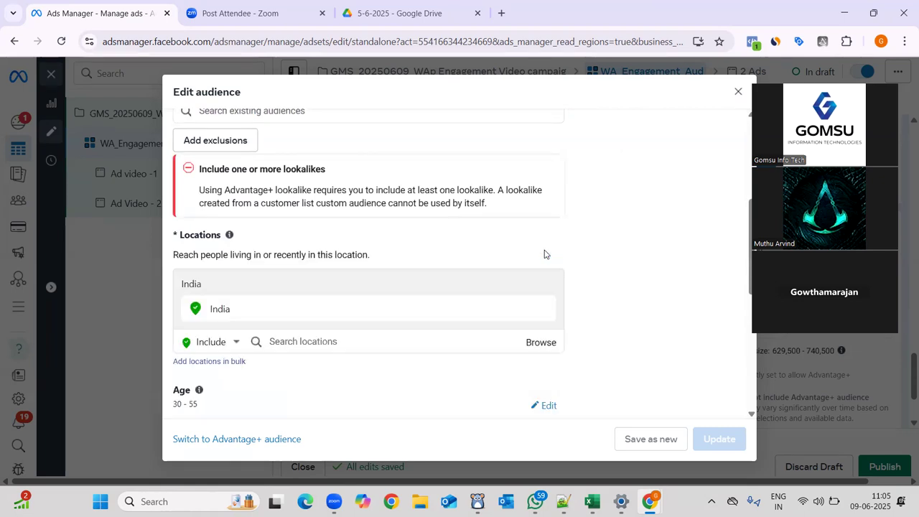
pyautogui.click(381, 345)
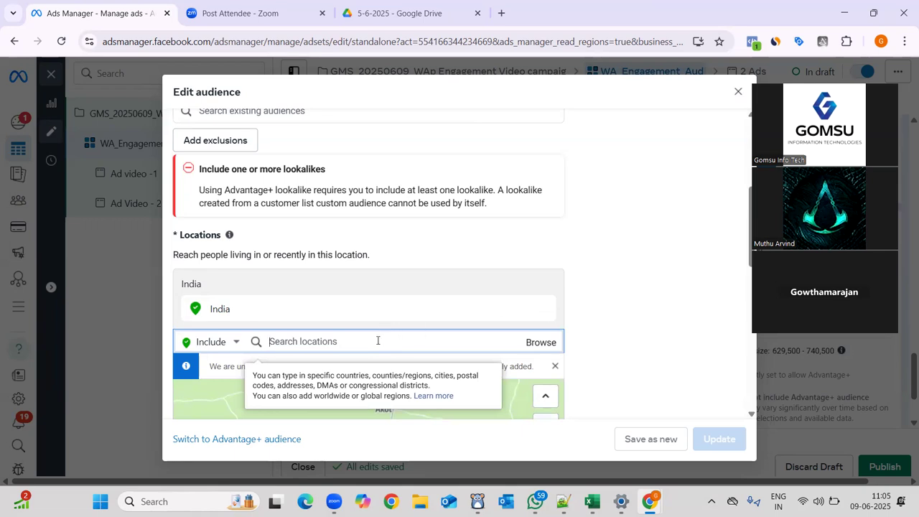
pyautogui.hotkey('ctrl', 'v')
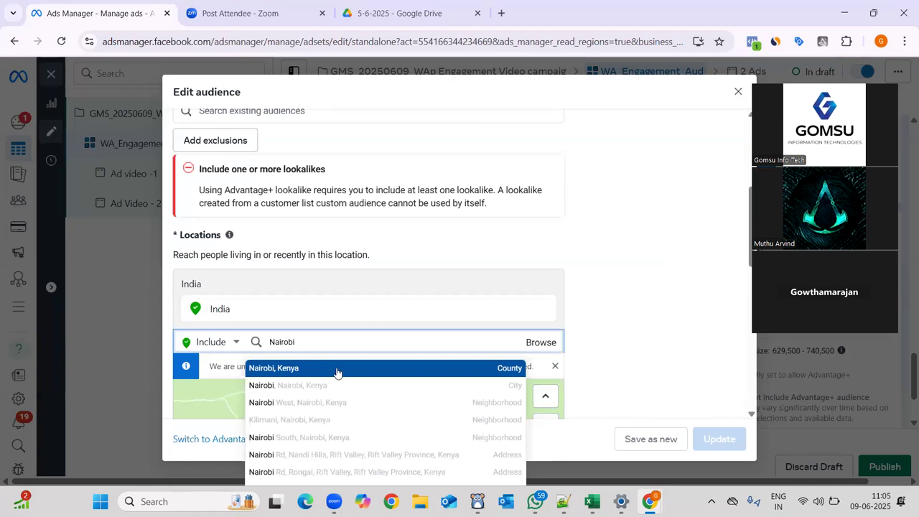
pyautogui.click(332, 386)
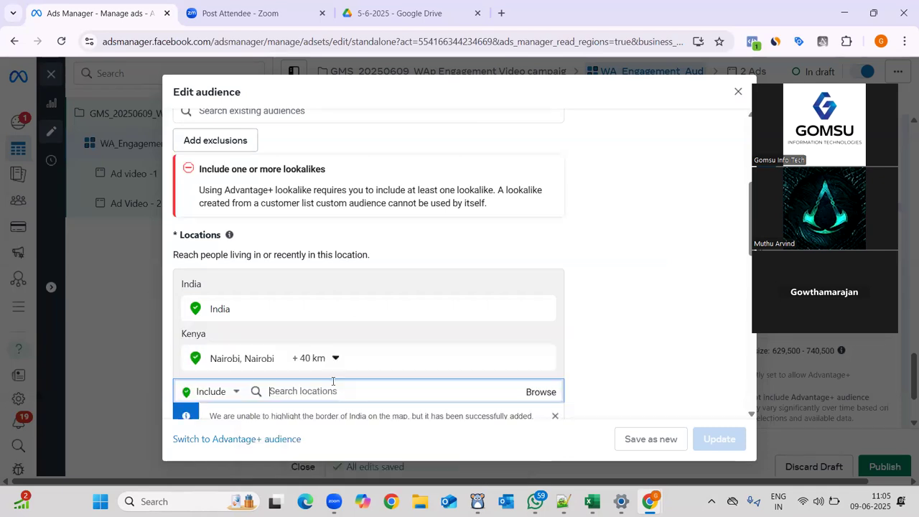
pyautogui.moveTo(476, 308)
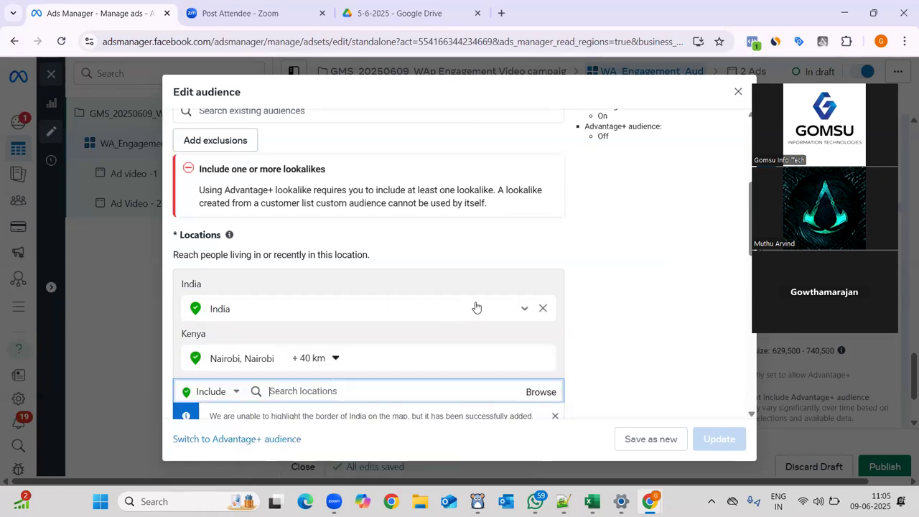
pyautogui.click(544, 309)
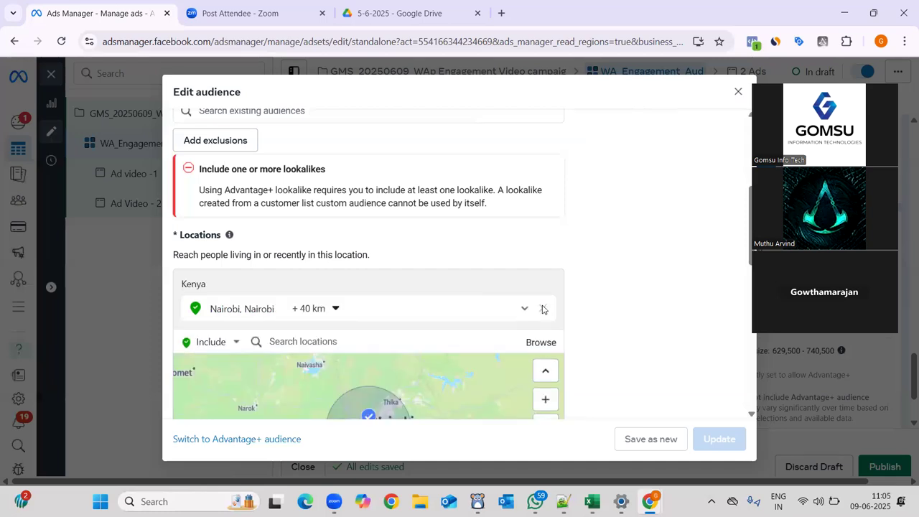
# Copy Accra from the Google Docs brief and add the city Accra, Greater Accra Region, Ghana to the included locations in Ads Manager.
pyautogui.click(382, 345)
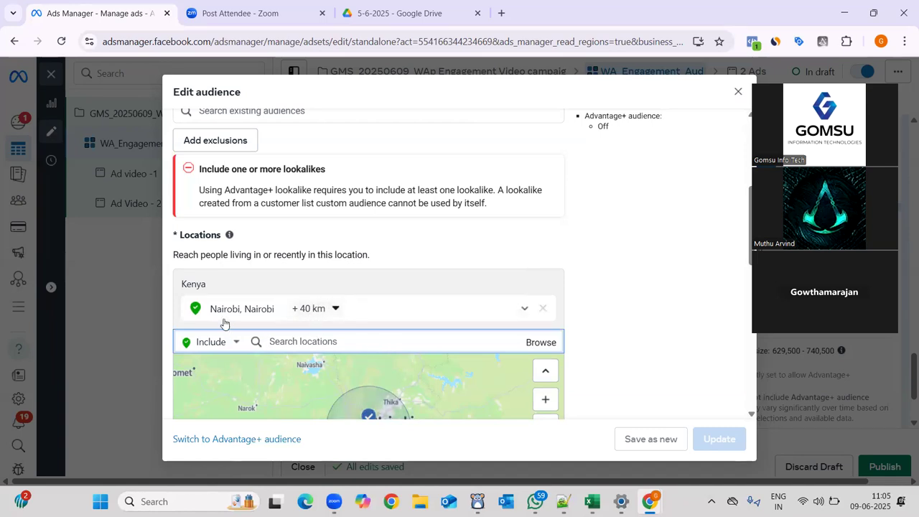
pyautogui.scroll(-1, 363, 332)
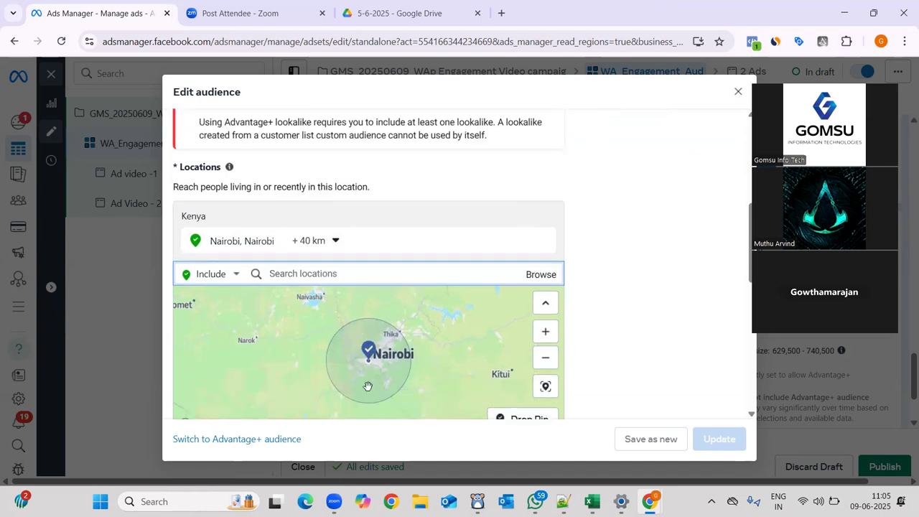
pyautogui.hotkey('alt', 'Tab')
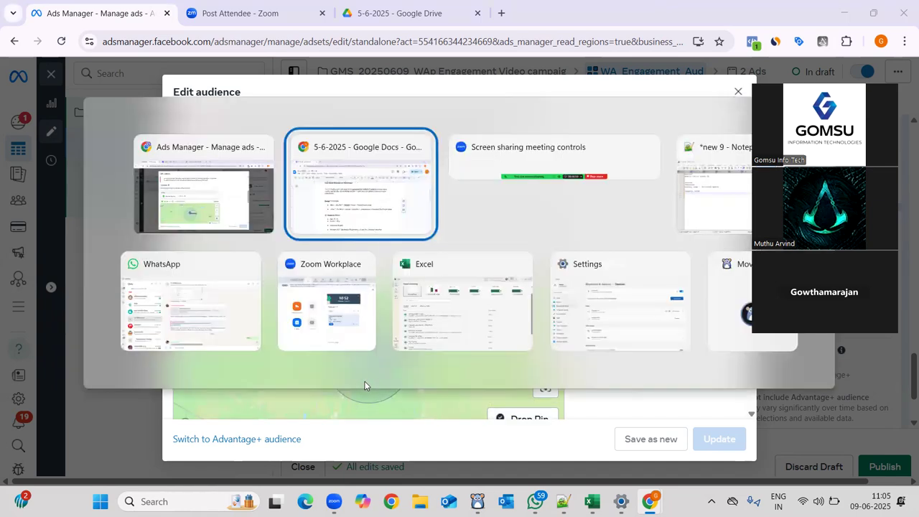
pyautogui.doubleClick(417, 298)
pyautogui.hotkey('ctrl', 'c')
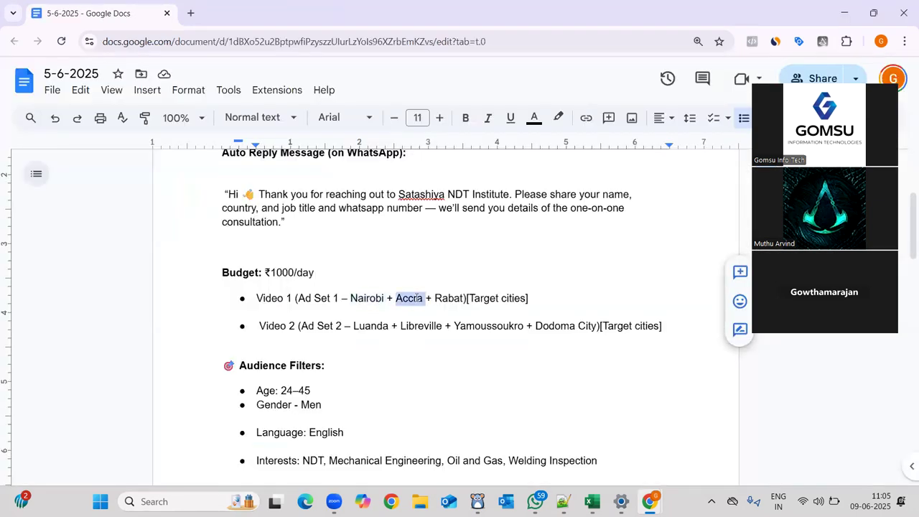
pyautogui.hotkey('alt', 'Tab')
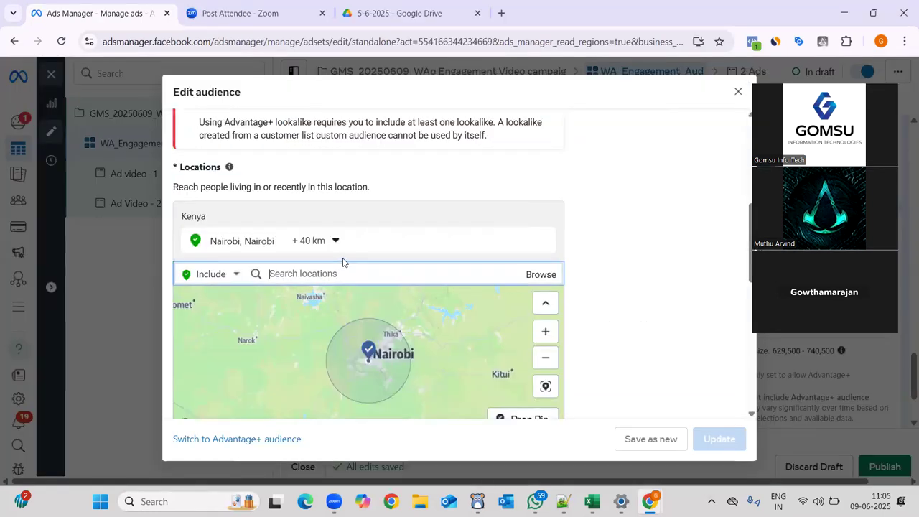
pyautogui.hotkey('ctrl', 'v')
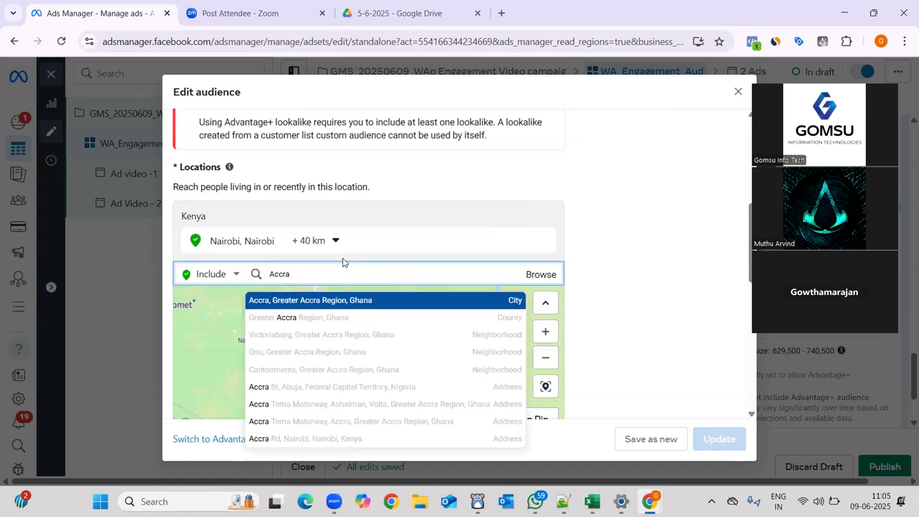
pyautogui.click(350, 300)
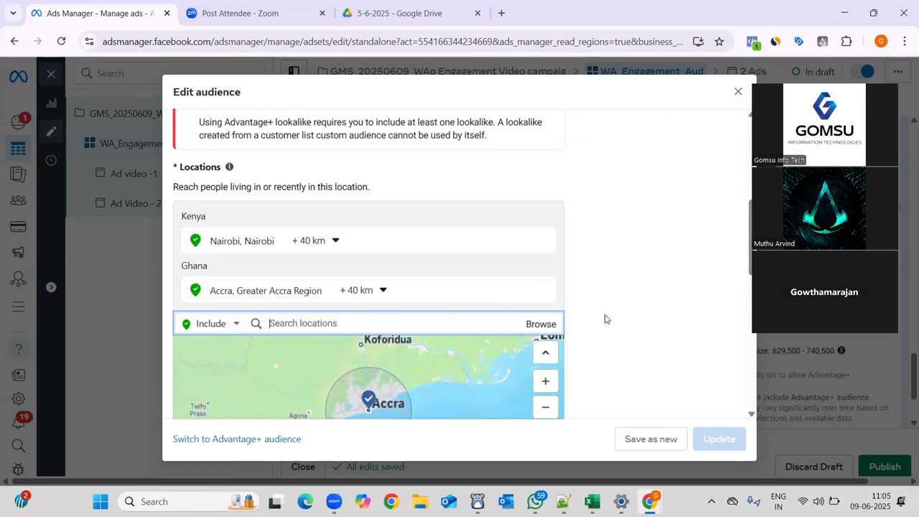
# Switch to the Google Docs brief and copy Rabat from the Video 1 target cities for Ad Set 1.
pyautogui.scroll(-2, 605, 319)
pyautogui.scroll(-2, 606, 319)
pyautogui.scroll(-5, 435, 315)
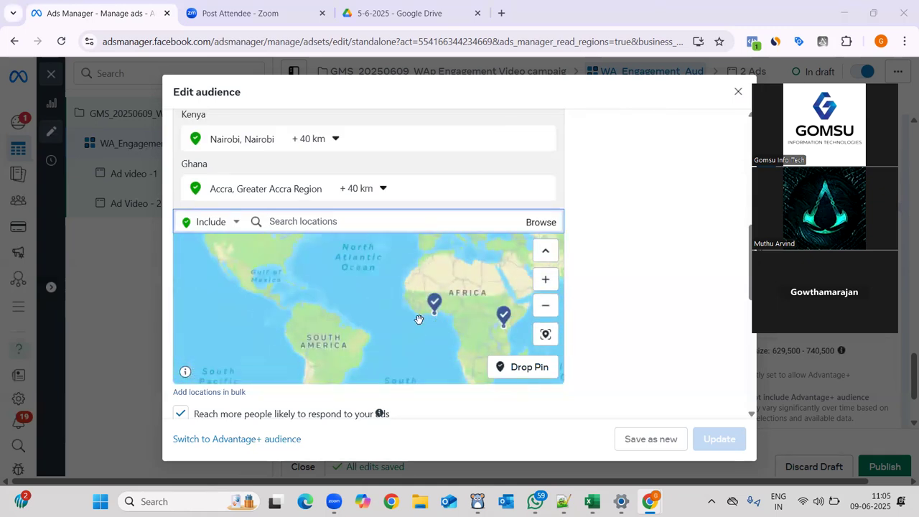
pyautogui.hotkey('alt', 'Tab')
pyautogui.doubleClick(453, 297)
pyautogui.hotkey('ctrl', 'c')
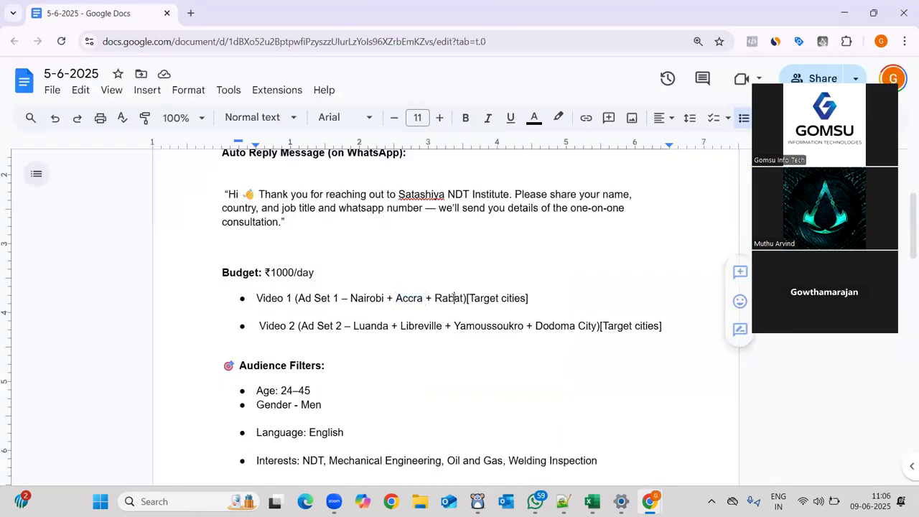
# Return to Ads Manager and include the city Rabat, Rabat-Salé-Zemmour-Zaer, Morocco in the audience's locations.
pyautogui.hotkey('alt', 'Tab')
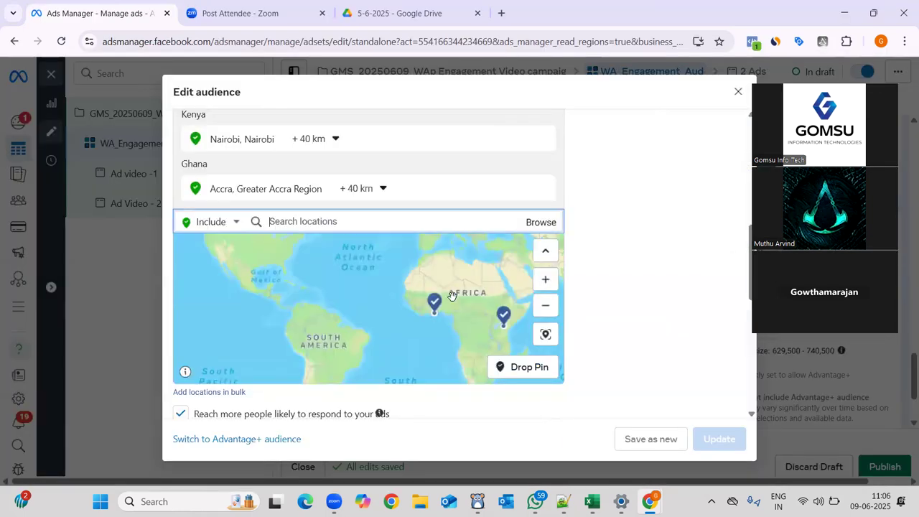
pyautogui.click(379, 214)
pyautogui.hotkey('ctrl', 'v')
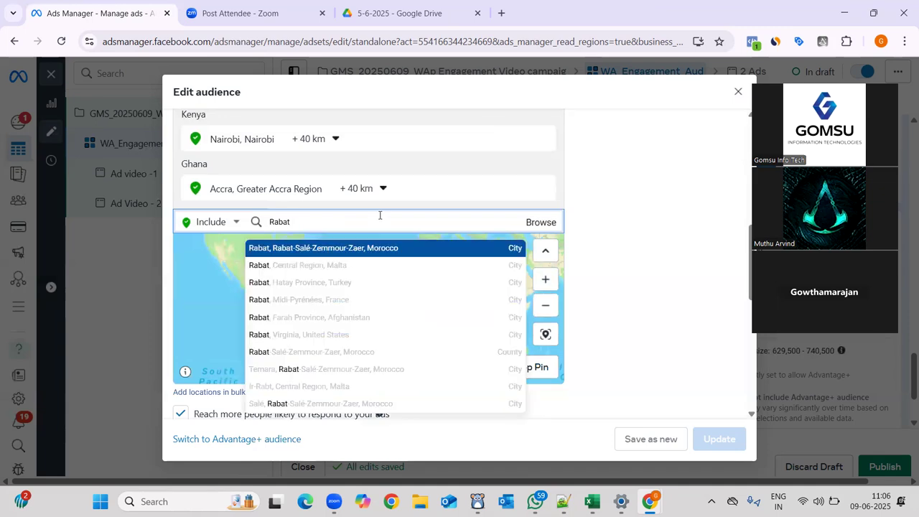
pyautogui.click(396, 248)
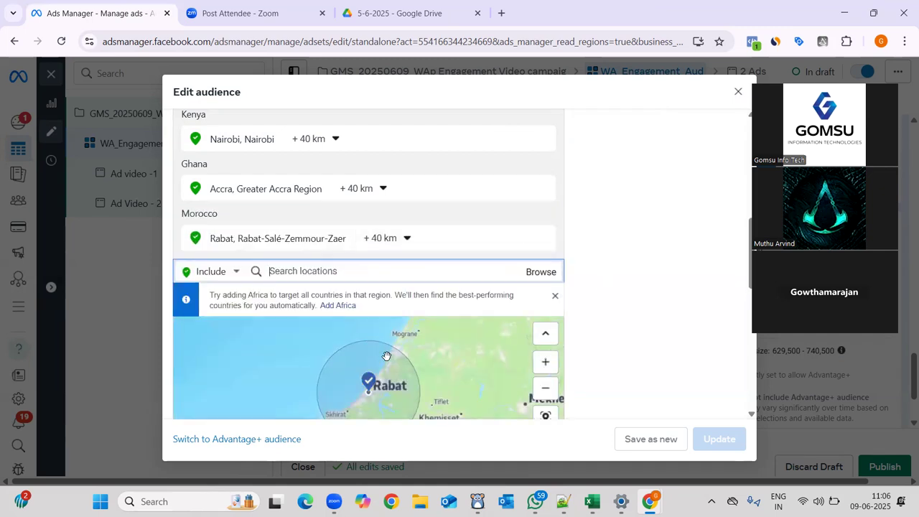
pyautogui.scroll(-5, 386, 356)
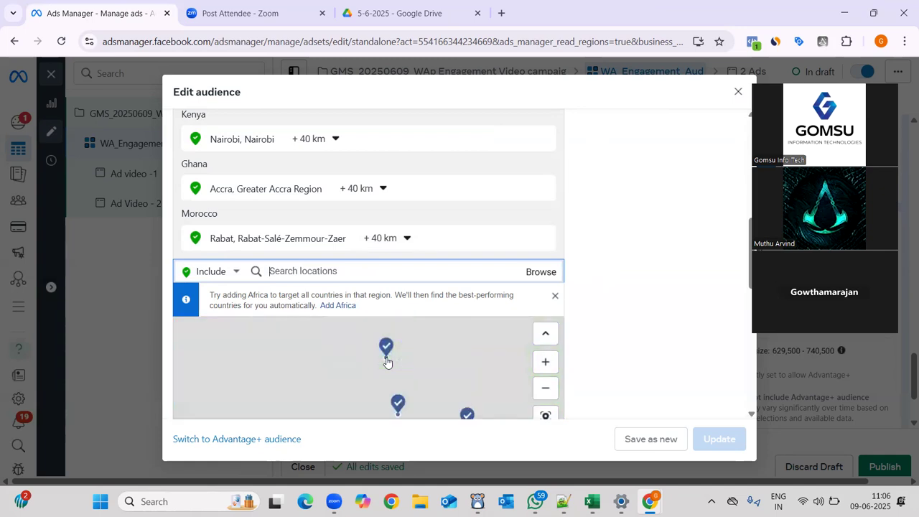
pyautogui.scroll(3, 386, 361)
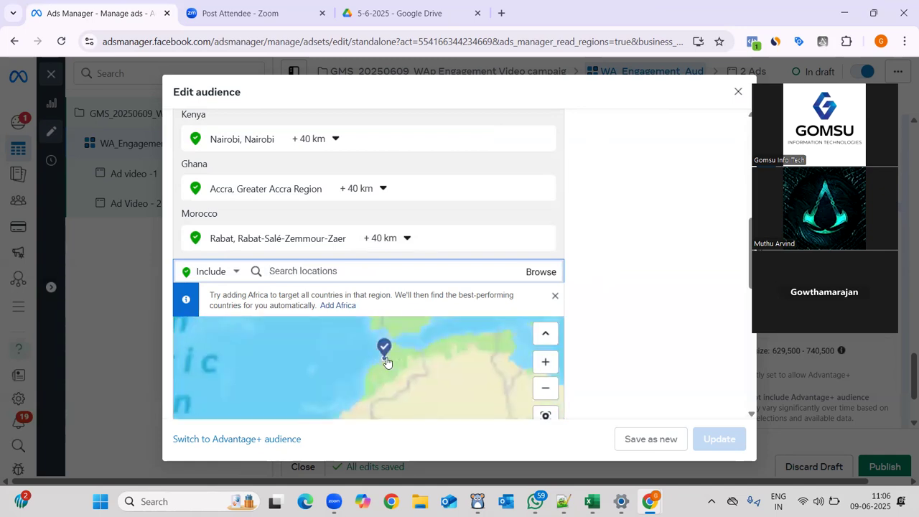
pyautogui.click(545, 388)
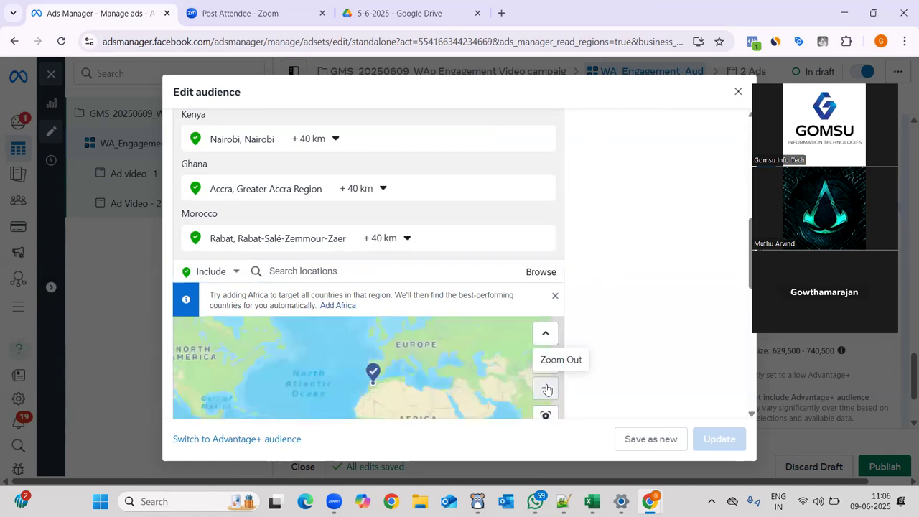
pyautogui.scroll(-2, 653, 345)
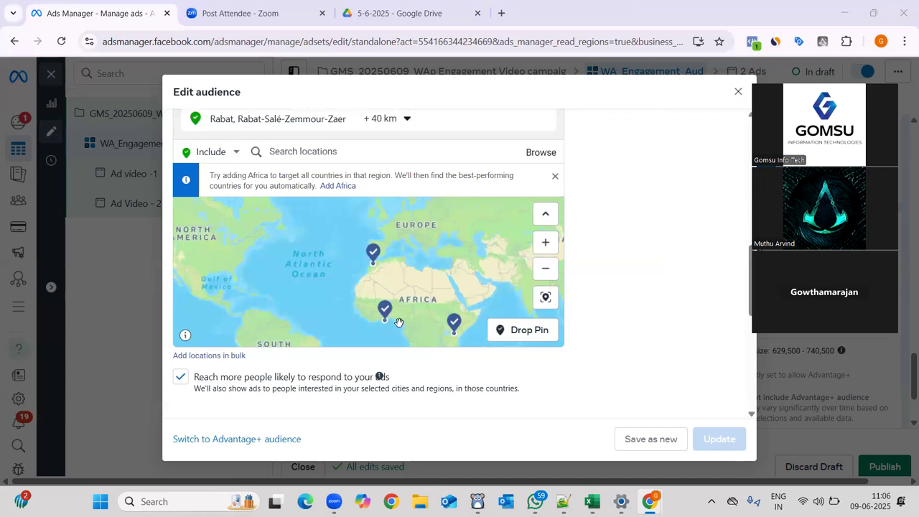
# Check the audience filters in the Google Docs brief and set the audience's age range in Ads Manager to 24–45.
pyautogui.hotkey('alt', 'Tab')
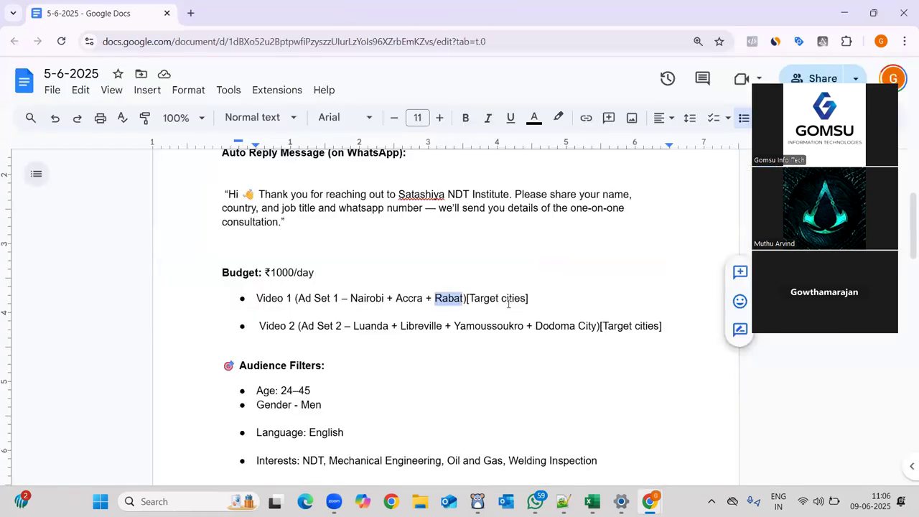
pyautogui.scroll(-2, 457, 280)
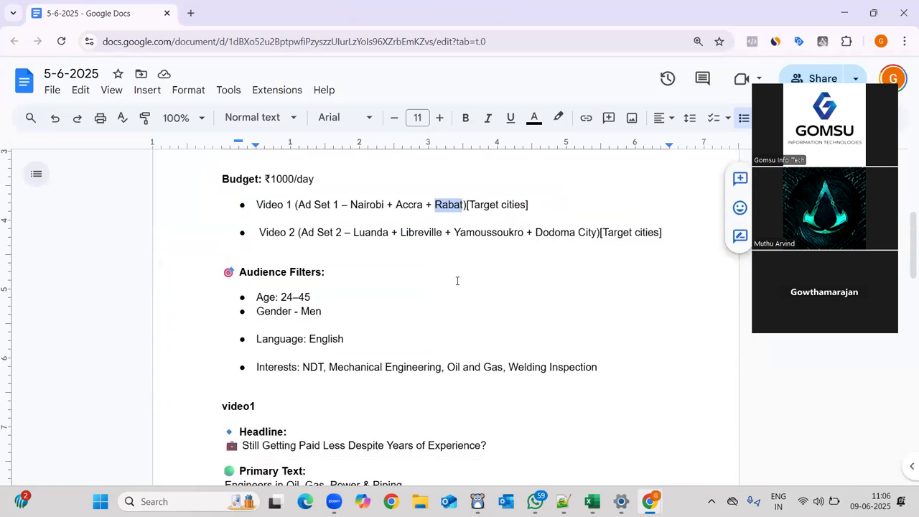
pyautogui.hotkey('alt', 'Tab')
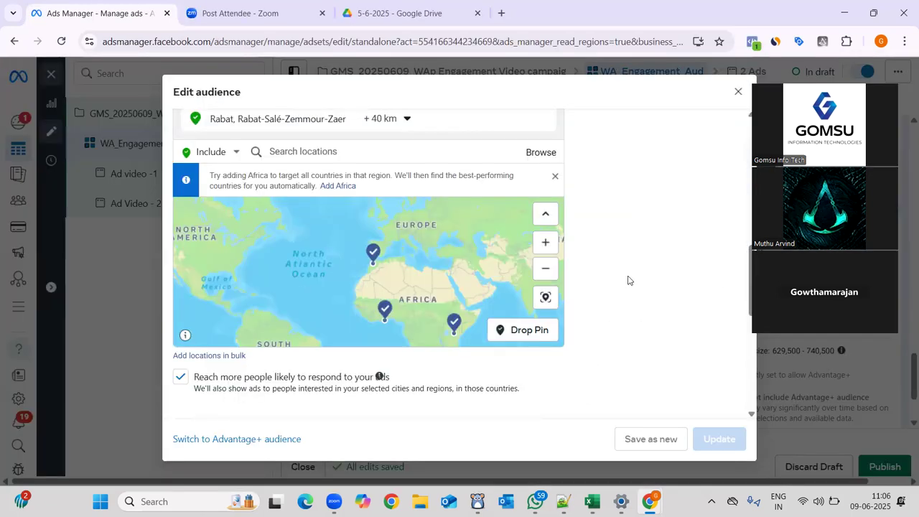
pyautogui.scroll(-2, 624, 306)
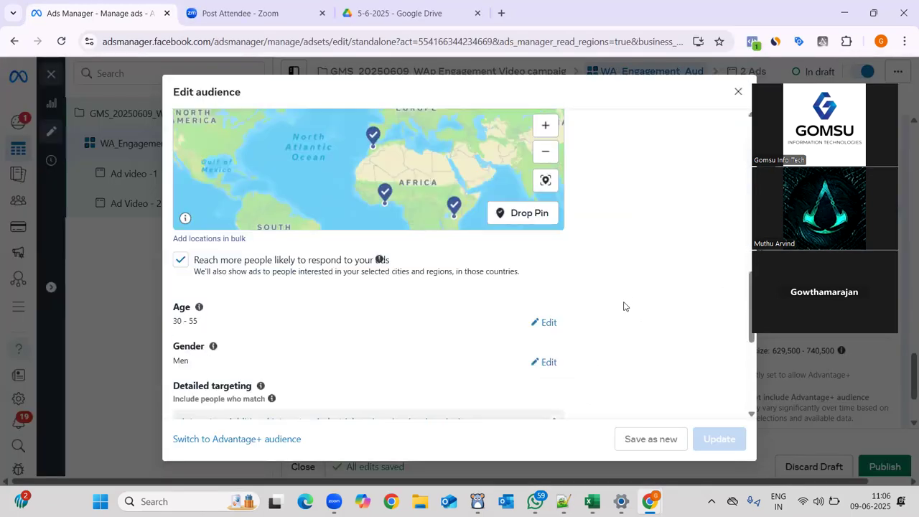
pyautogui.click(544, 314)
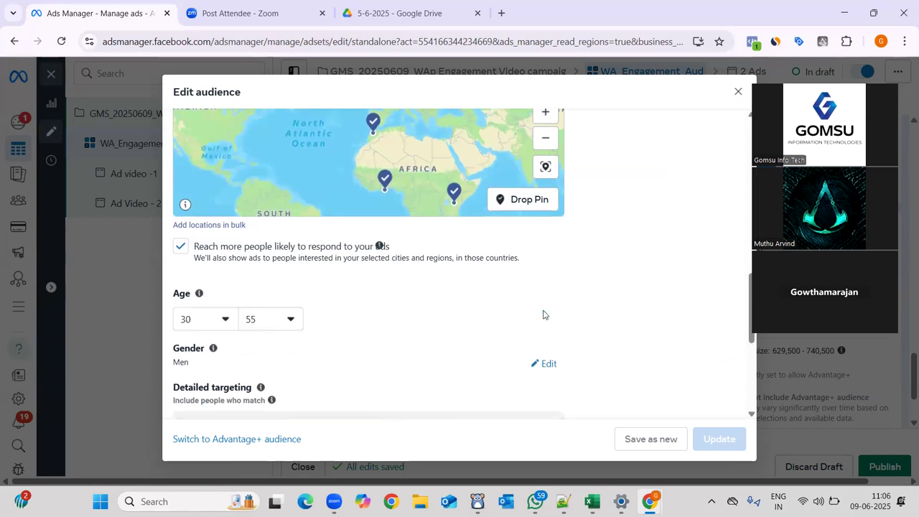
pyautogui.click(201, 323)
pyautogui.press('2')
pyautogui.press('4')
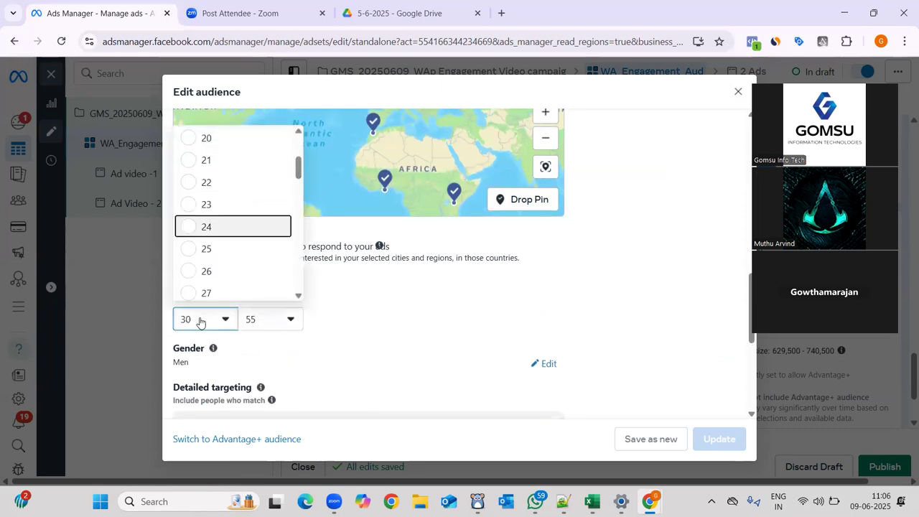
pyautogui.press('Return')
pyautogui.click(277, 323)
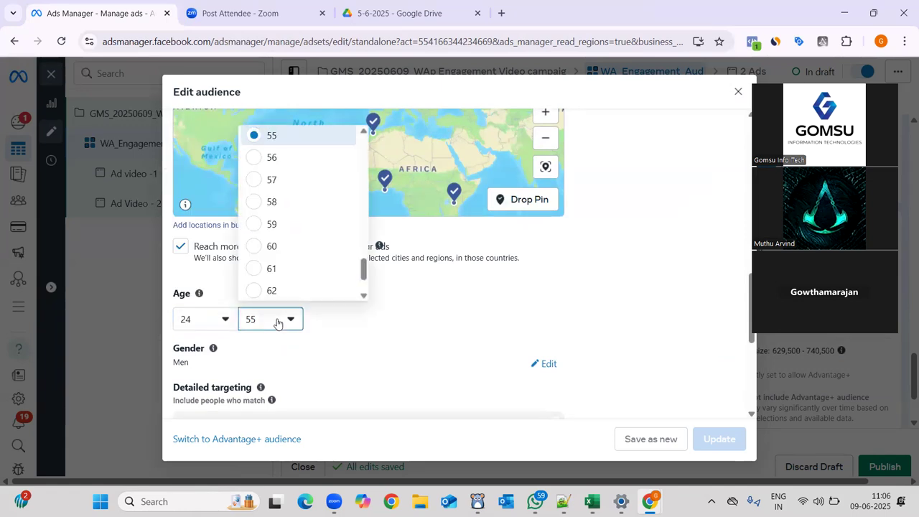
pyautogui.press('4')
pyautogui.press('5')
pyautogui.press('Return')
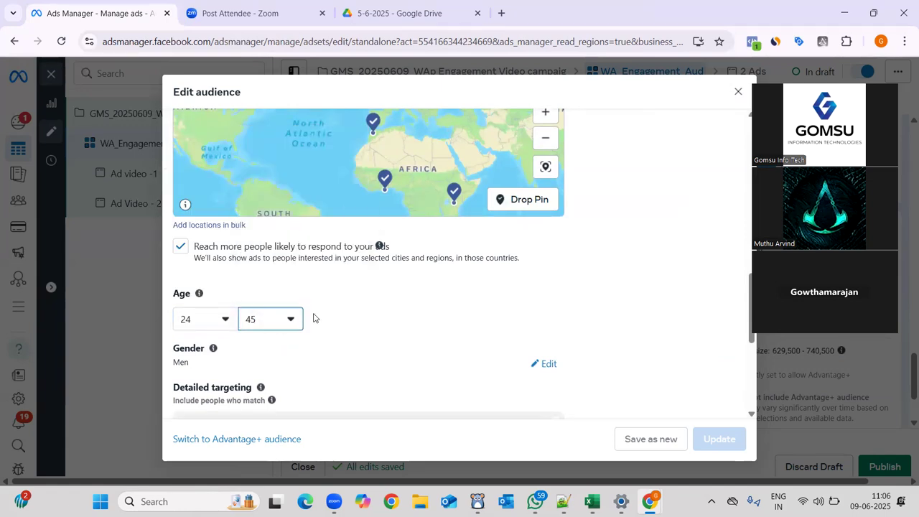
# Compare the audience's detailed targeting interests in Ads Manager with the interests listed in the Google Docs brief.
pyautogui.scroll(-1, 413, 352)
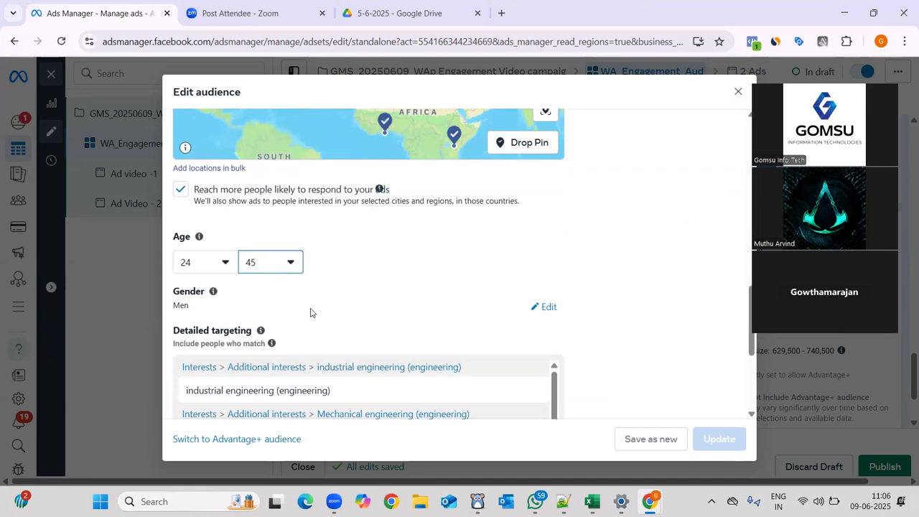
pyautogui.scroll(-3, 312, 311)
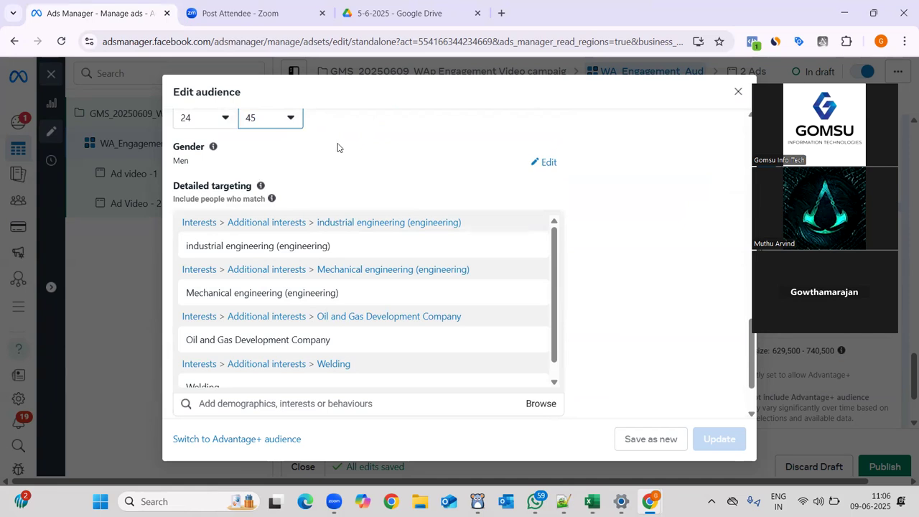
pyautogui.moveTo(271, 198)
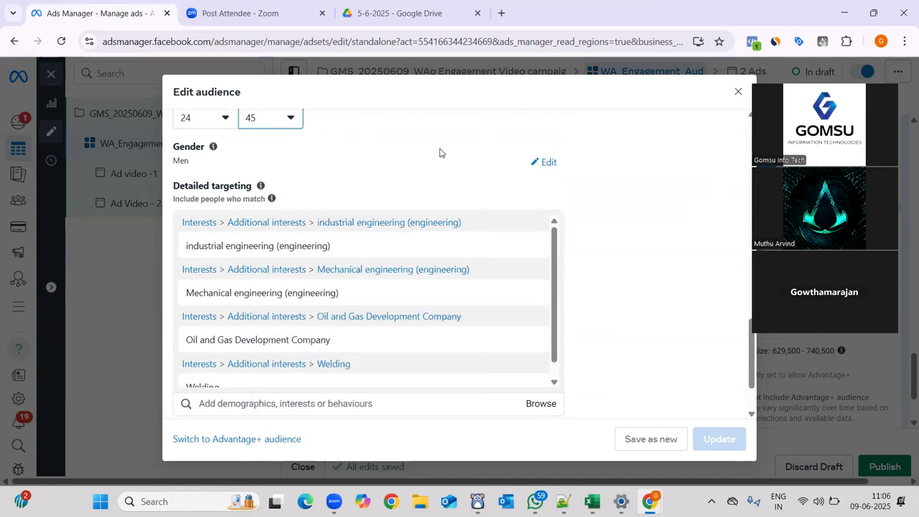
pyautogui.hotkey('alt', 'Tab')
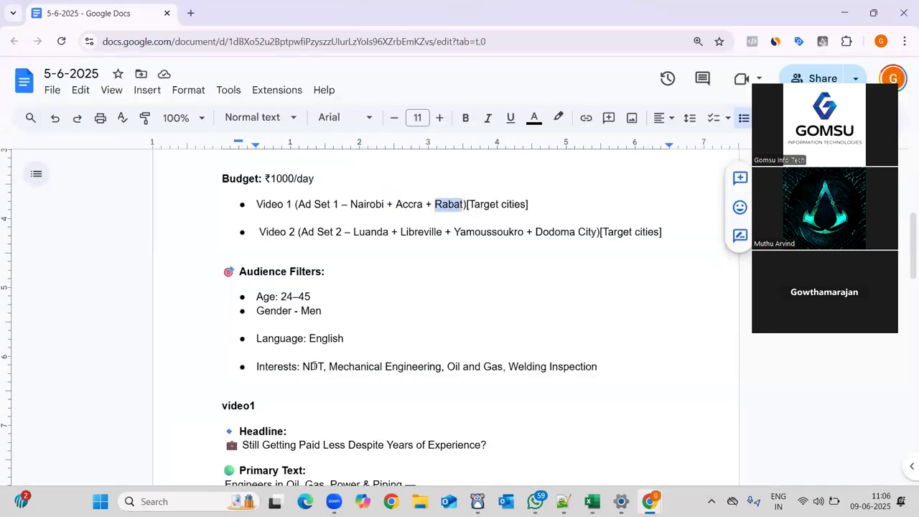
pyautogui.hotkey('alt', 'Tab')
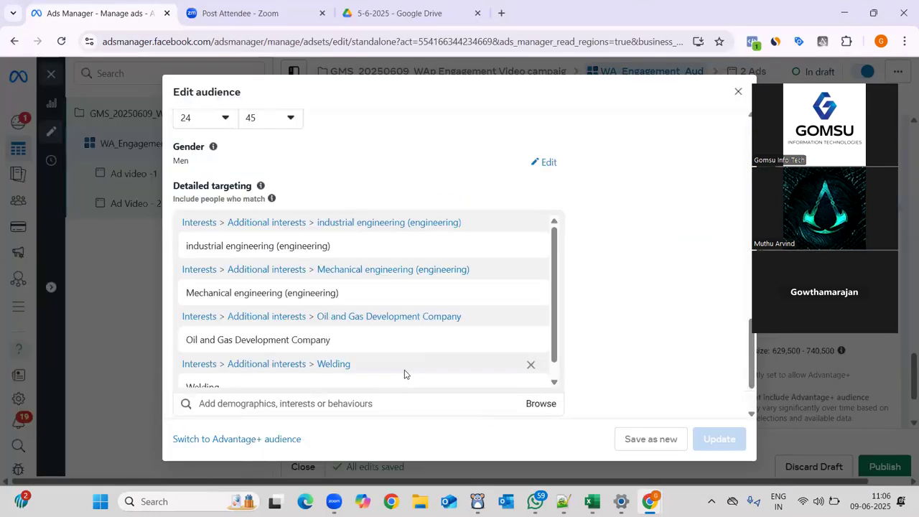
pyautogui.scroll(-1, 359, 338)
pyautogui.moveTo(313, 297)
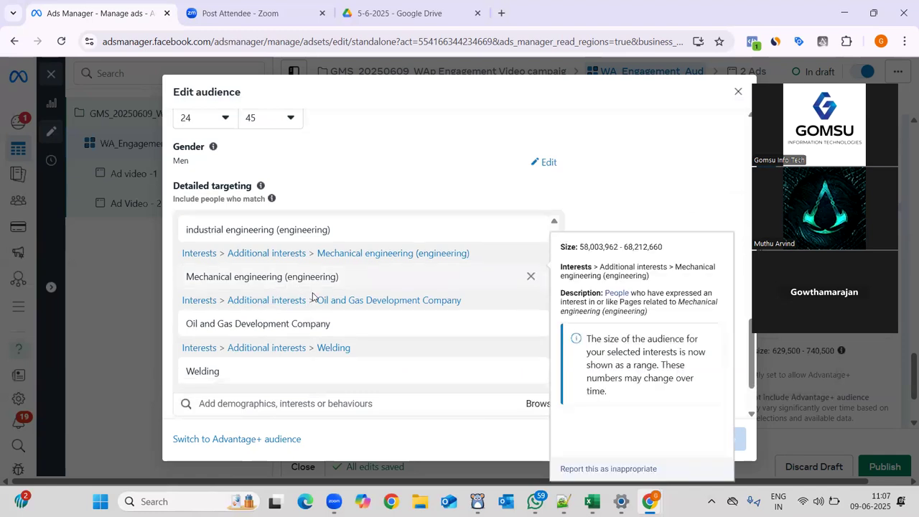
pyautogui.hotkey('alt', 'Tab')
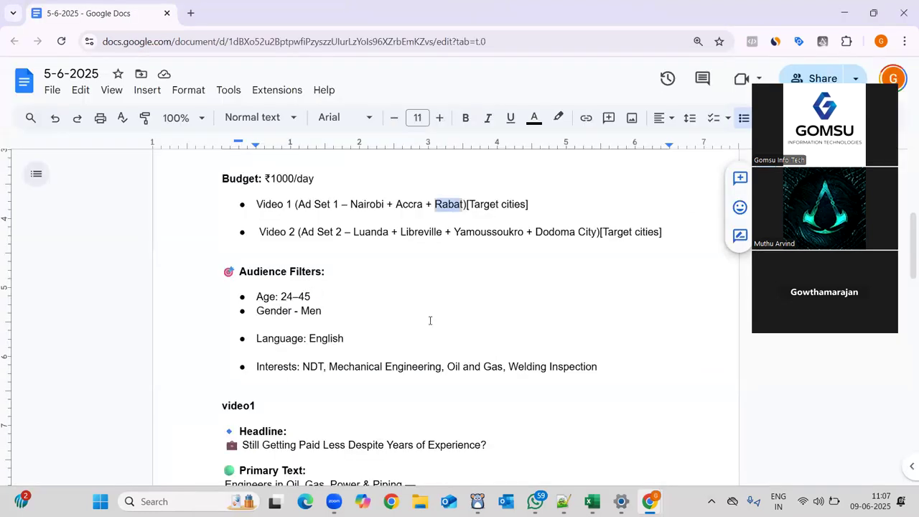
pyautogui.hotkey('alt', 'Tab')
pyautogui.moveTo(345, 324)
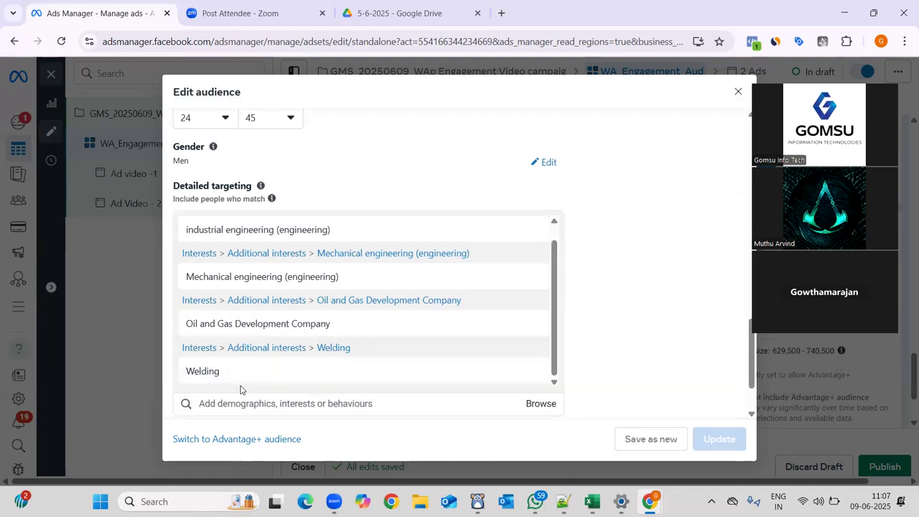
pyautogui.scroll(1, 331, 251)
pyautogui.scroll(-1, 331, 250)
pyautogui.scroll(1, 328, 251)
pyautogui.scroll(-1, 252, 365)
# Search detailed targeting for "ndt" and add the job title NDT Technician to the audience.
pyautogui.click(314, 403)
pyautogui.write('ndt')
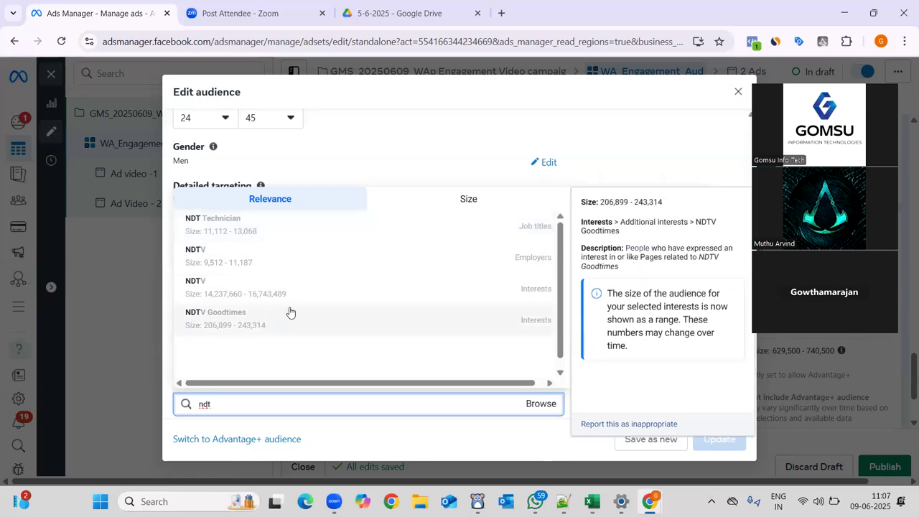
pyautogui.click(301, 231)
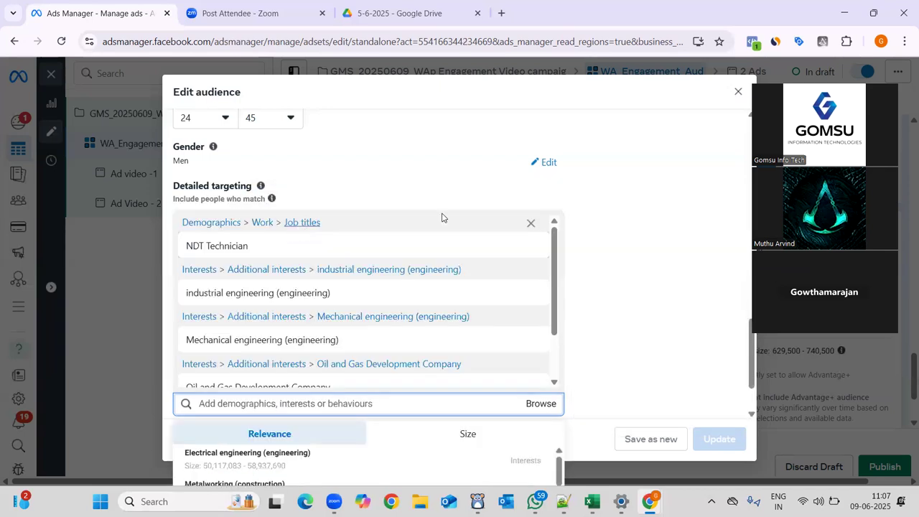
pyautogui.scroll(-2, 493, 289)
pyautogui.scroll(-1, 621, 223)
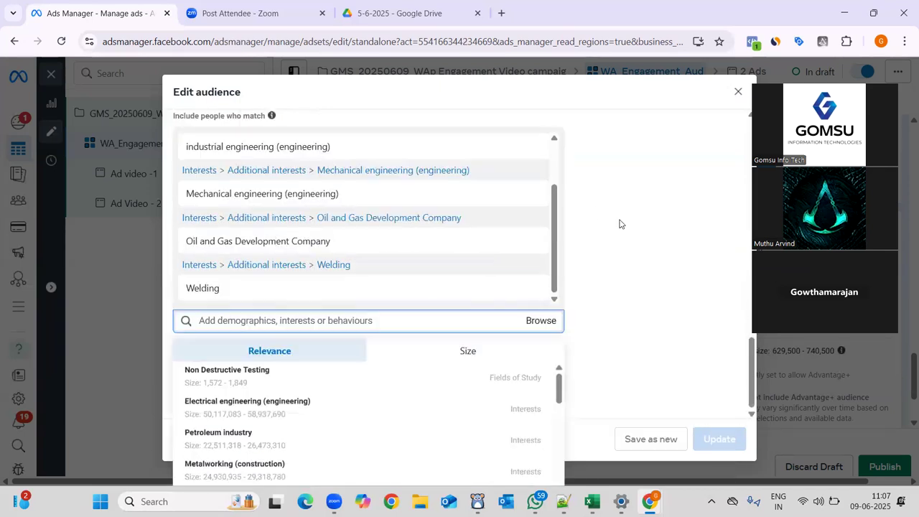
pyautogui.click(608, 348)
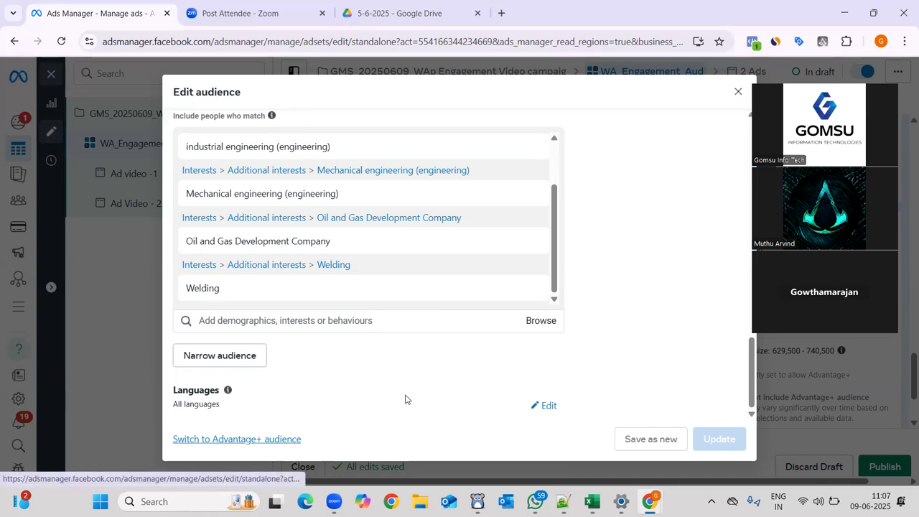
# Check the language, interests and video1 copy in the Google Docs brief and review the audience details in Ads Manager.
pyautogui.hotkey('alt', 'Tab')
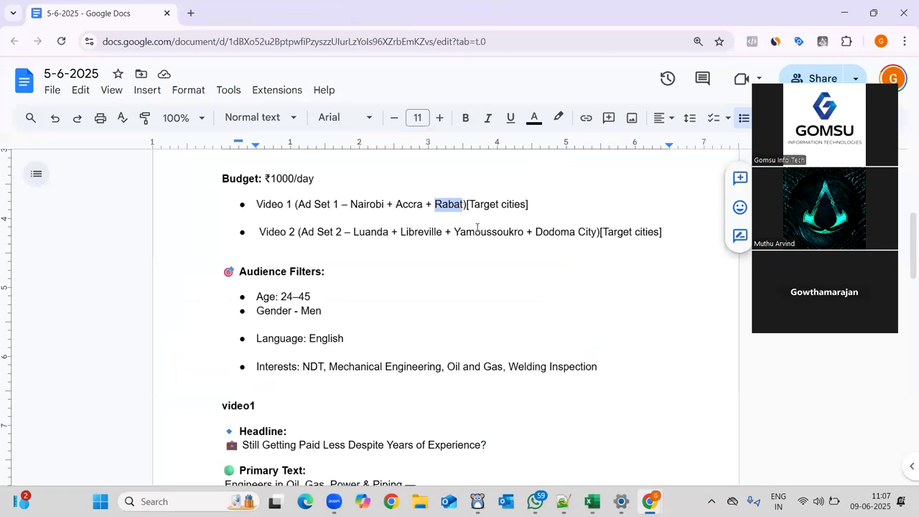
pyautogui.scroll(-1, 372, 335)
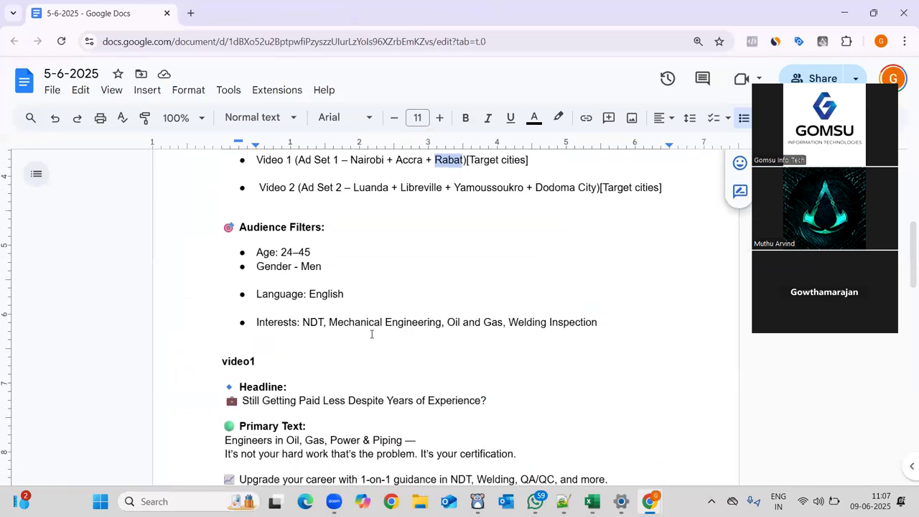
pyautogui.scroll(-2, 381, 343)
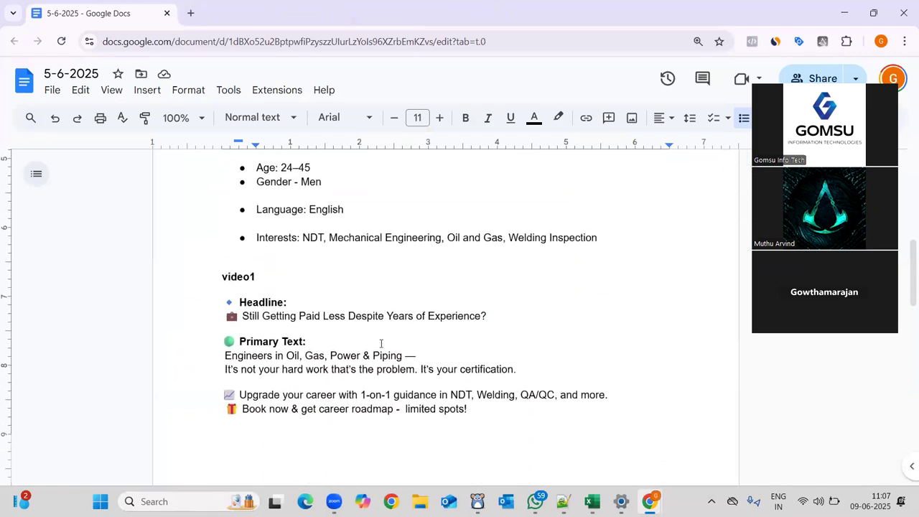
pyautogui.hotkey('alt', 'Tab')
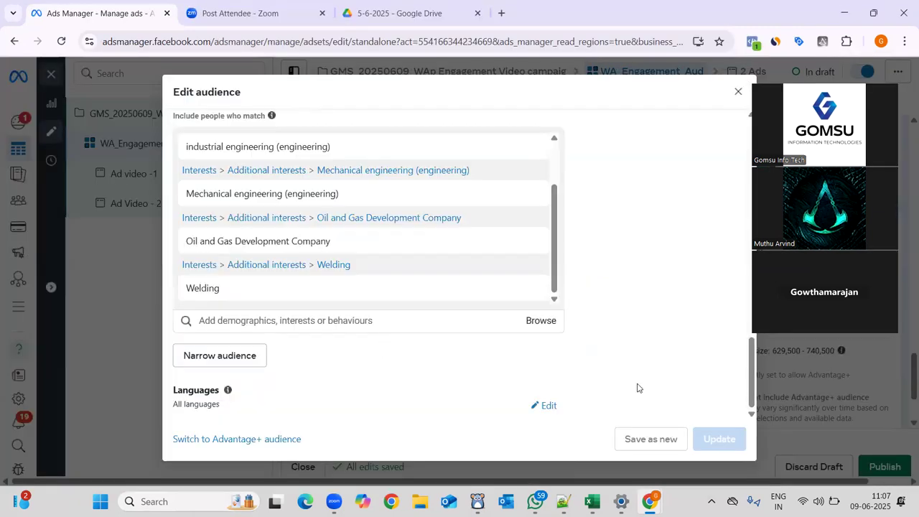
pyautogui.scroll(8, 636, 388)
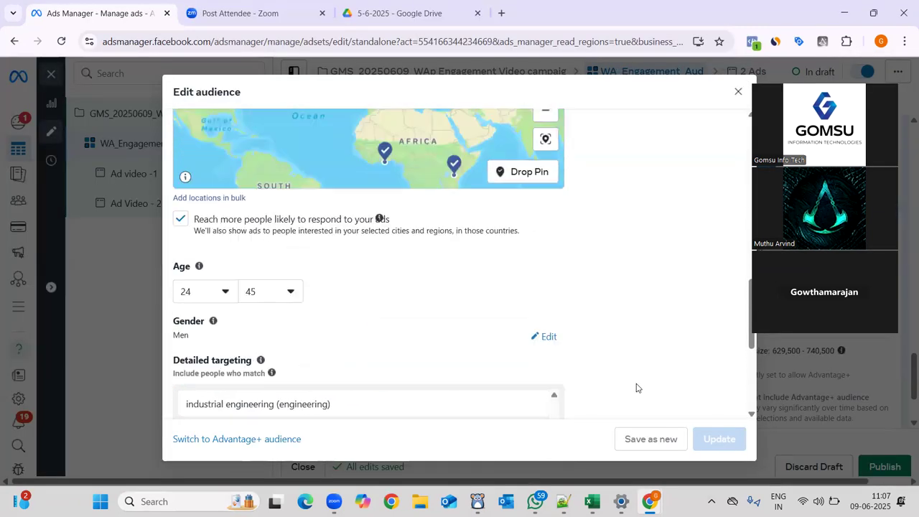
pyautogui.scroll(10, 636, 388)
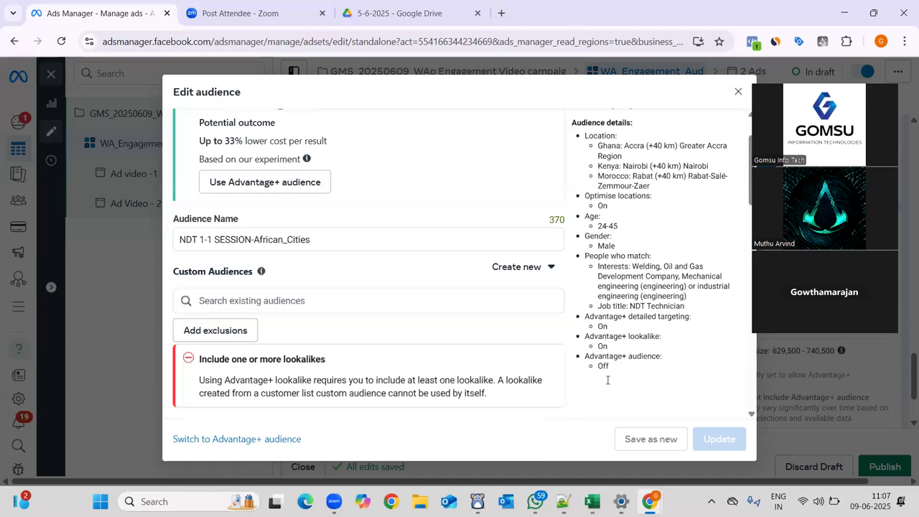
# Extend the audience name to NDT 1-1 SESSION-African_Cities_24_55_NDT and copy the full name.
pyautogui.tripleClick(286, 286)
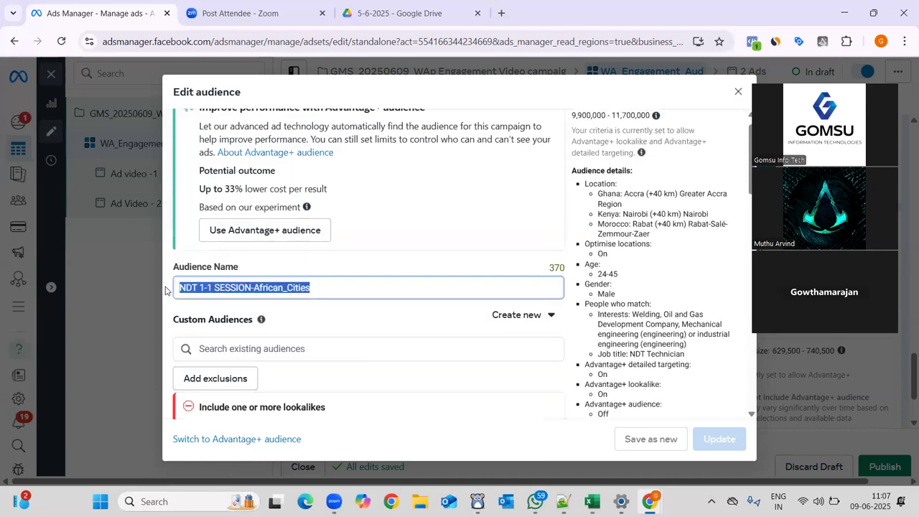
pyautogui.click(379, 289)
pyautogui.write('_24_55_NDT')
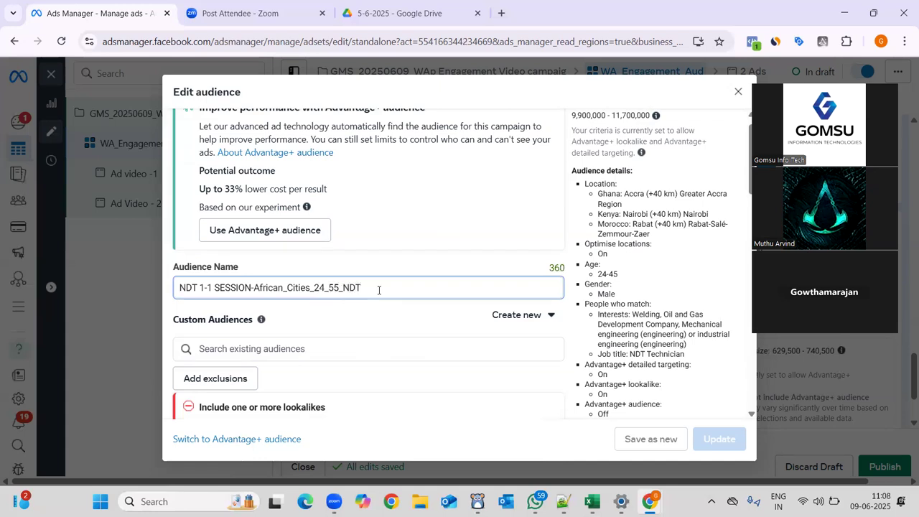
pyautogui.hotkey('ctrl', 'a')
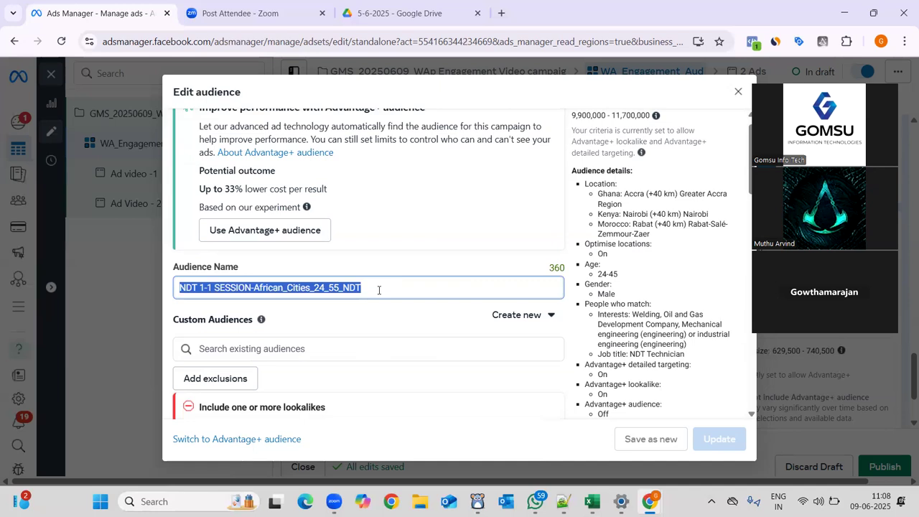
# Review the audience's age, gender and detailed targeting settings, including the suggested demographics and interests.
pyautogui.scroll(-12, 379, 289)
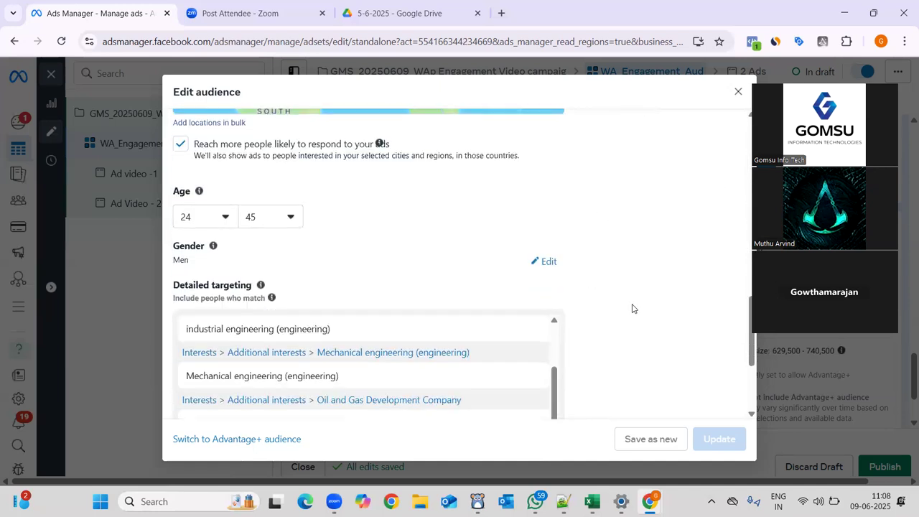
pyautogui.scroll(-3, 632, 309)
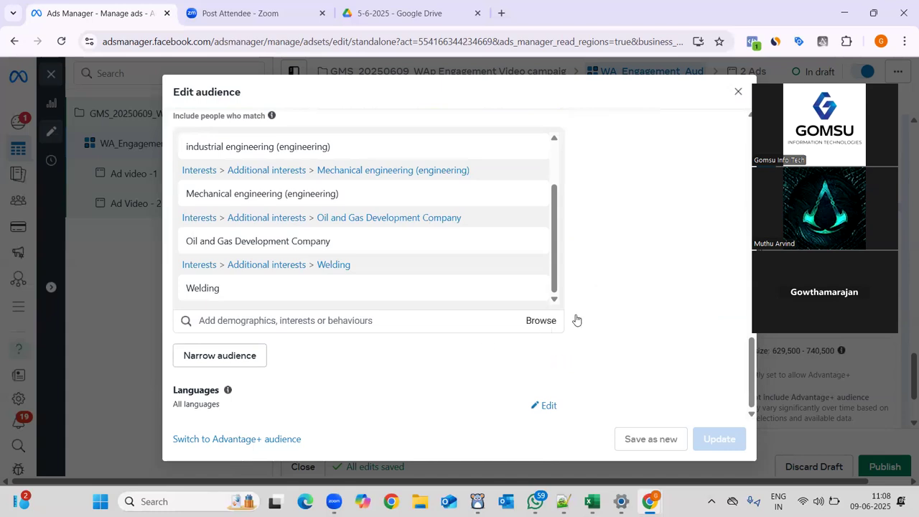
pyautogui.click(475, 323)
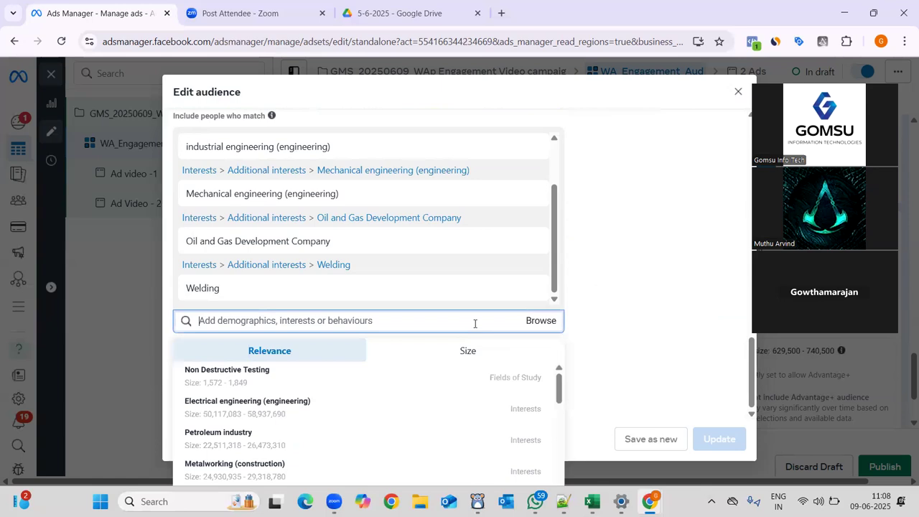
pyautogui.scroll(5, 653, 323)
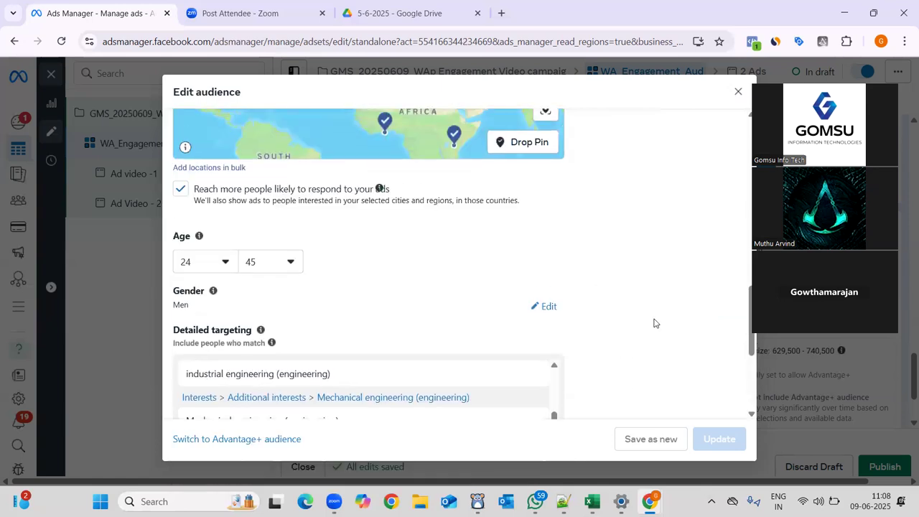
pyautogui.scroll(3, 410, 217)
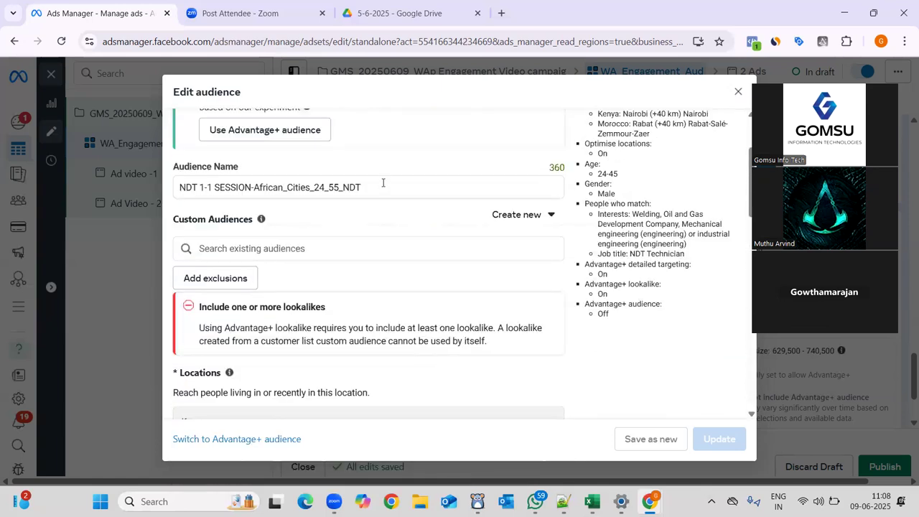
# Check the options for creating a new custom audience and the existing audiences available for selection.
pyautogui.click(385, 189)
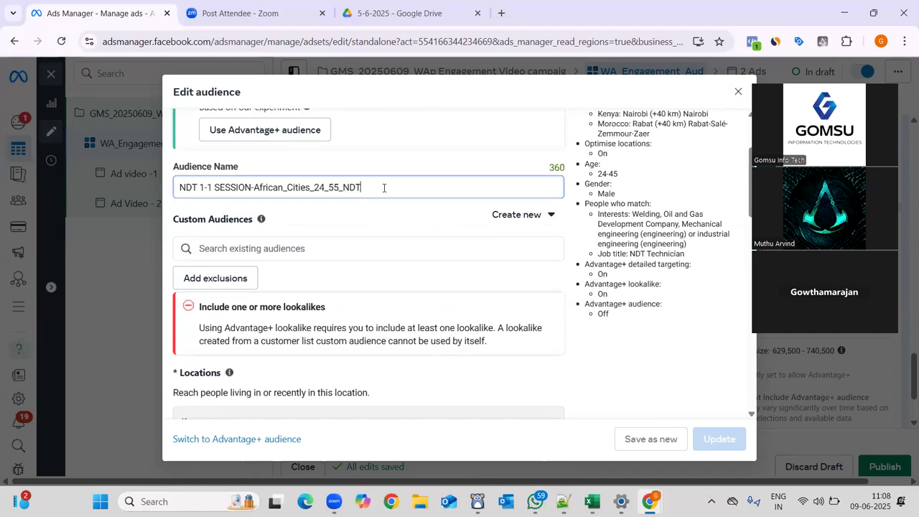
pyautogui.click(539, 214)
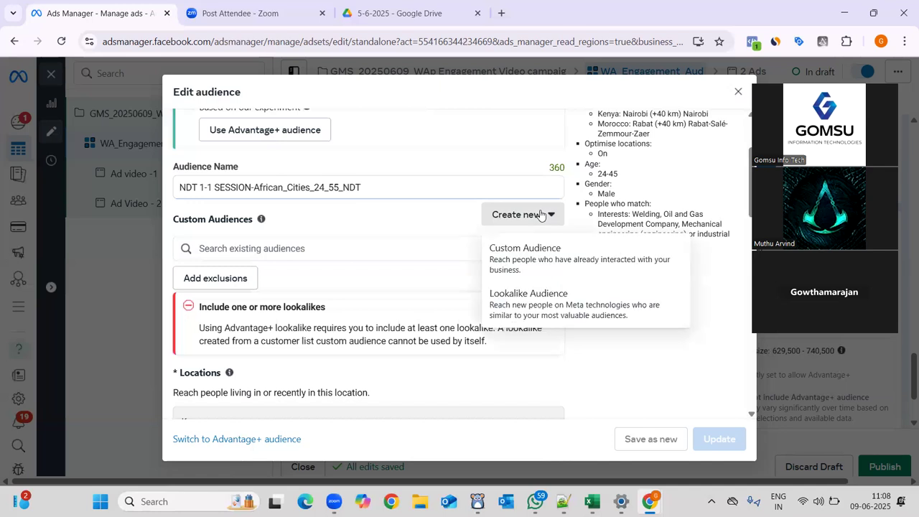
pyautogui.click(320, 248)
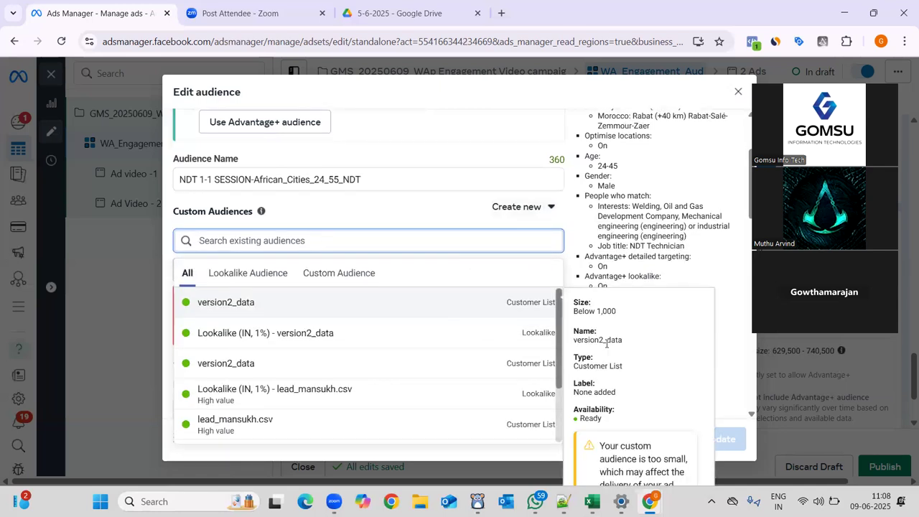
pyautogui.click(725, 354)
# Open the audience's gender setting for editing, switch it to All and set it back to Men.
pyautogui.scroll(-3, 725, 354)
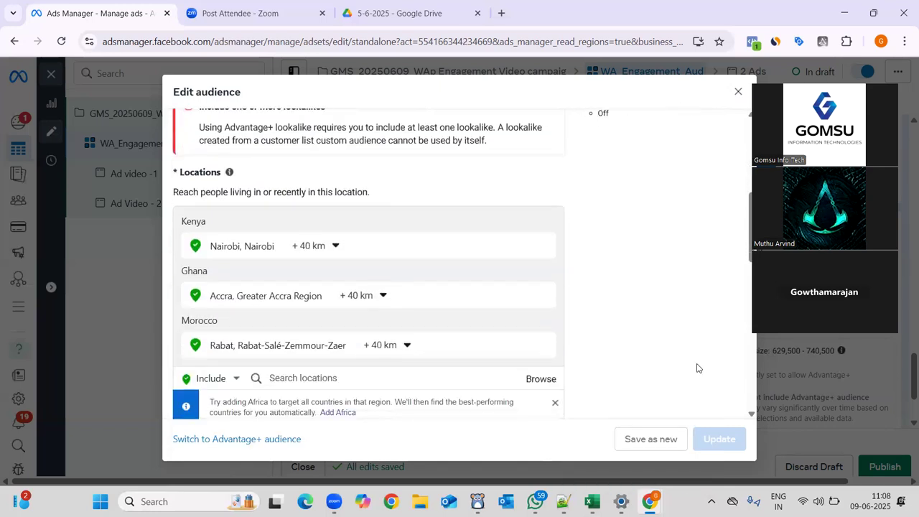
pyautogui.scroll(-8, 630, 294)
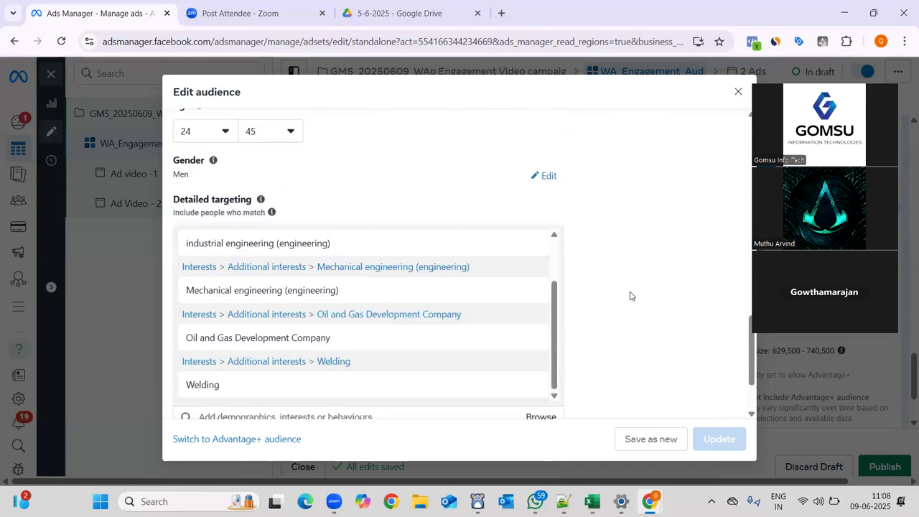
pyautogui.scroll(1, 630, 296)
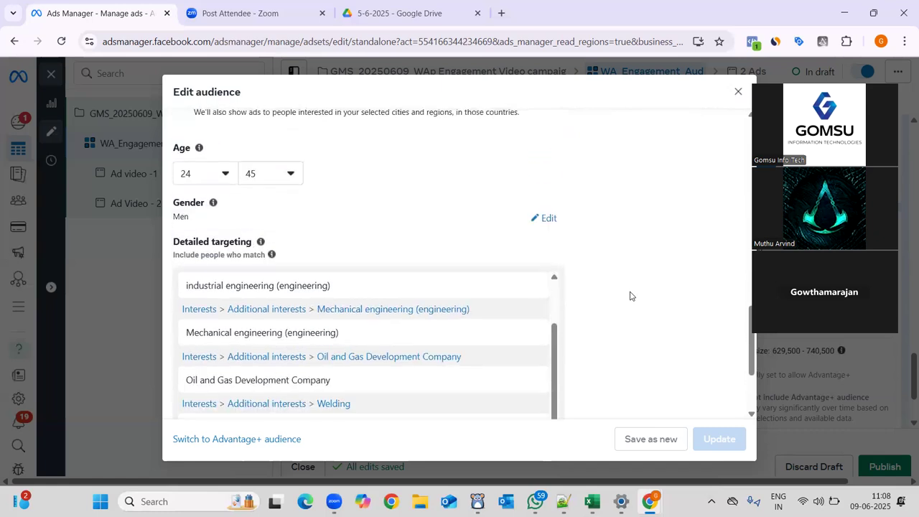
pyautogui.click(544, 219)
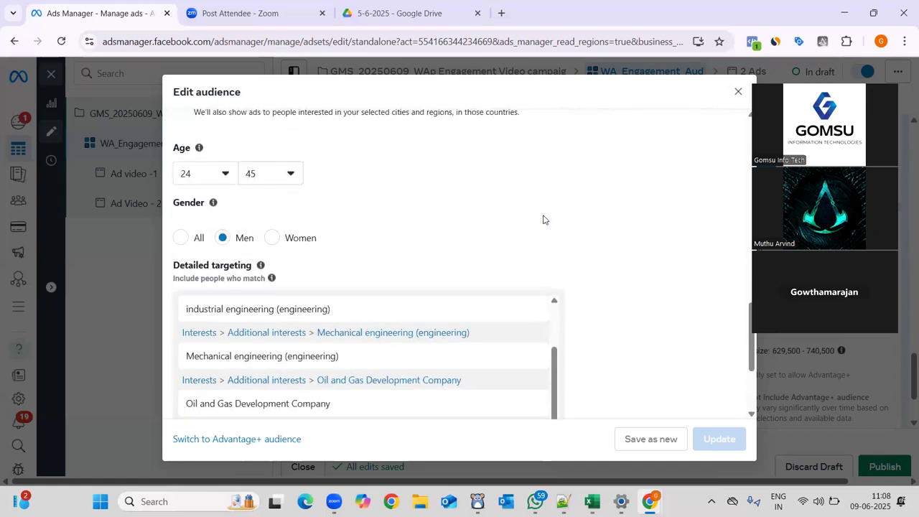
pyautogui.click(191, 239)
pyautogui.click(248, 239)
pyautogui.press('Tab')
# Open the audience's language setting for editing and close the audience editor without saving.
pyautogui.scroll(-1, 546, 263)
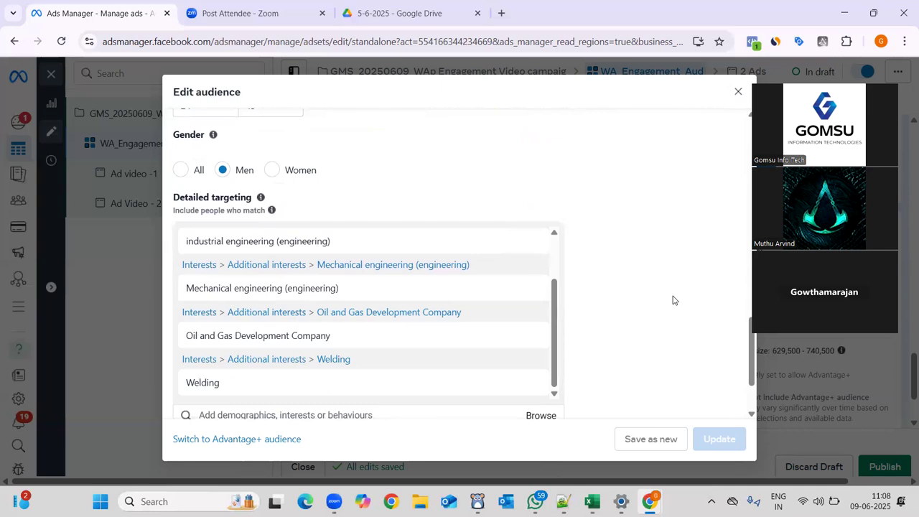
pyautogui.scroll(-1, 629, 364)
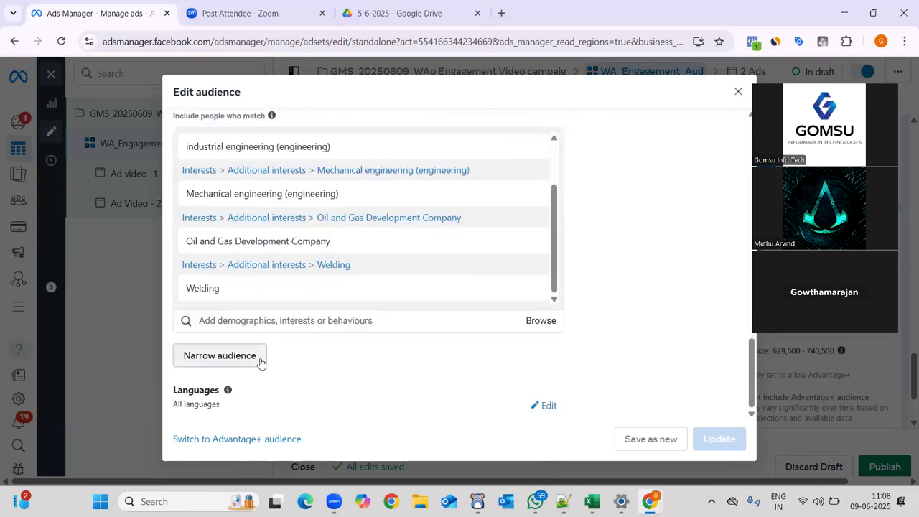
pyautogui.click(470, 397)
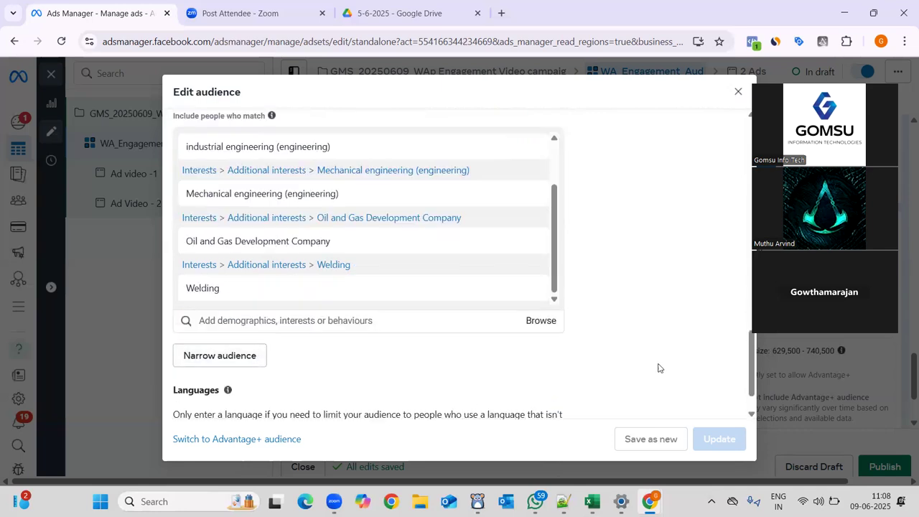
pyautogui.scroll(-1, 659, 368)
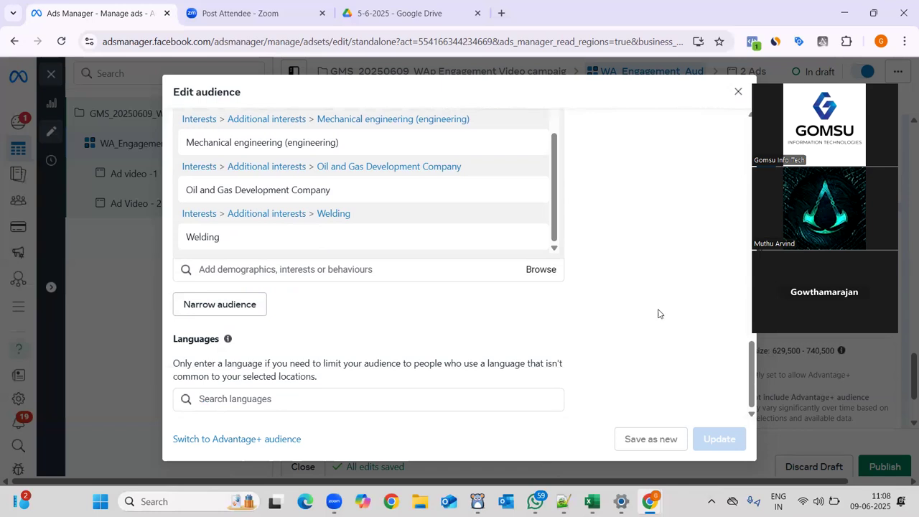
pyautogui.scroll(10, 658, 312)
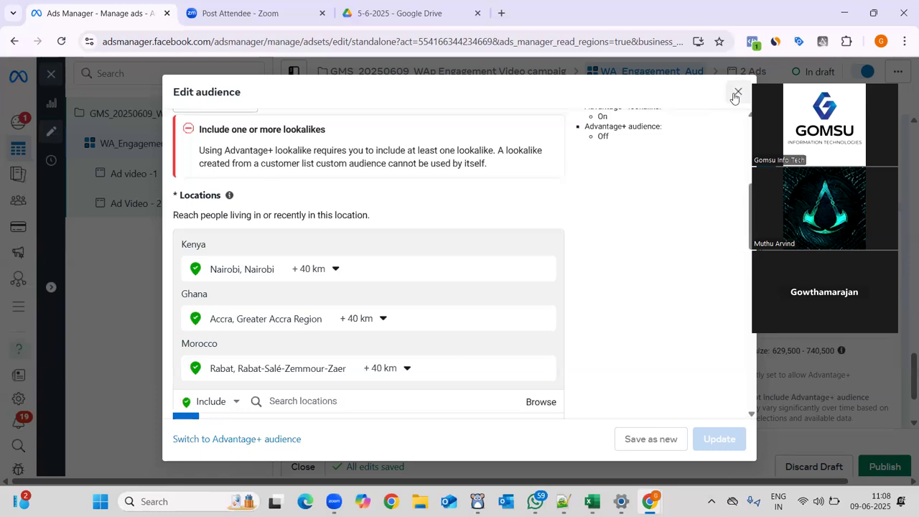
pyautogui.click(737, 91)
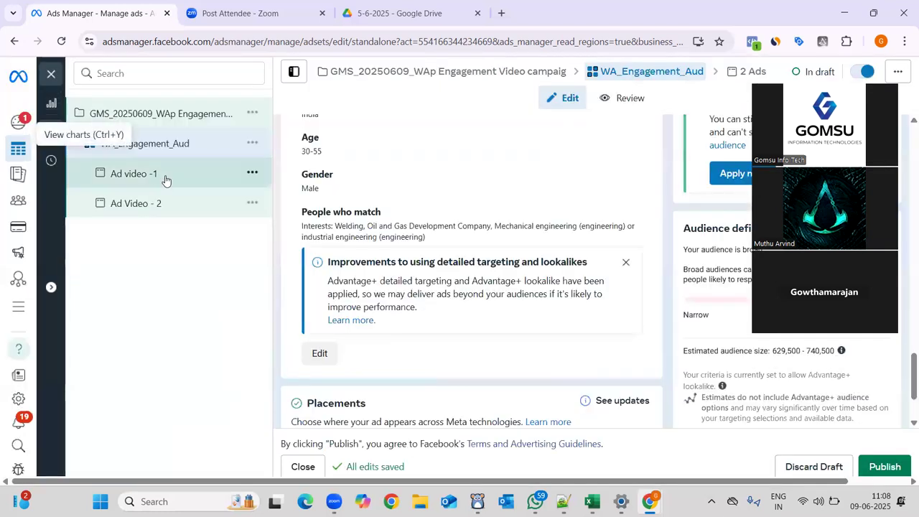
# Open the Audiences page of Ads Manager in a new browser tab and switch to it.
pyautogui.moveTo(25, 136)
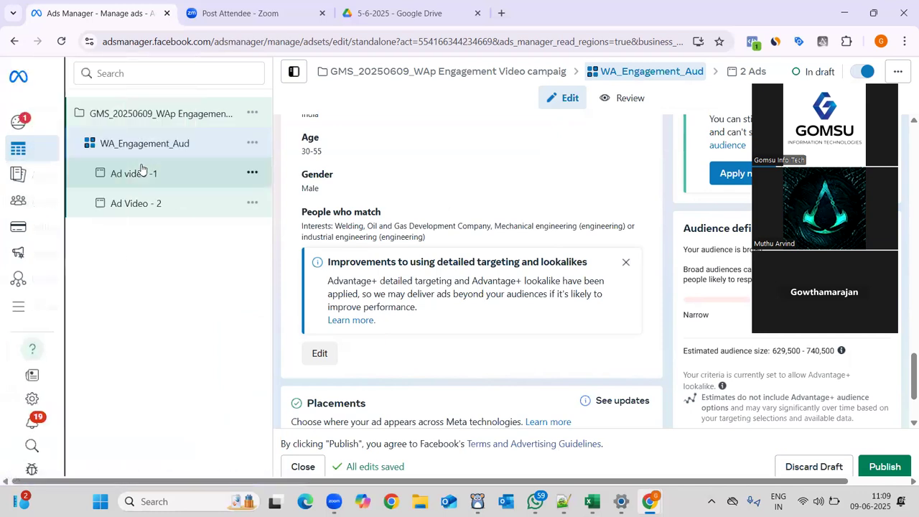
pyautogui.moveTo(61, 202)
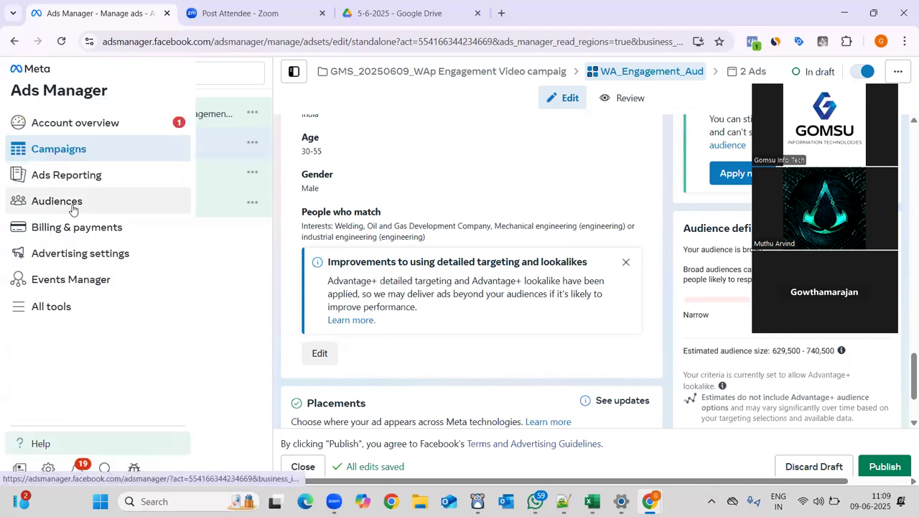
pyautogui.middleClick(72, 203)
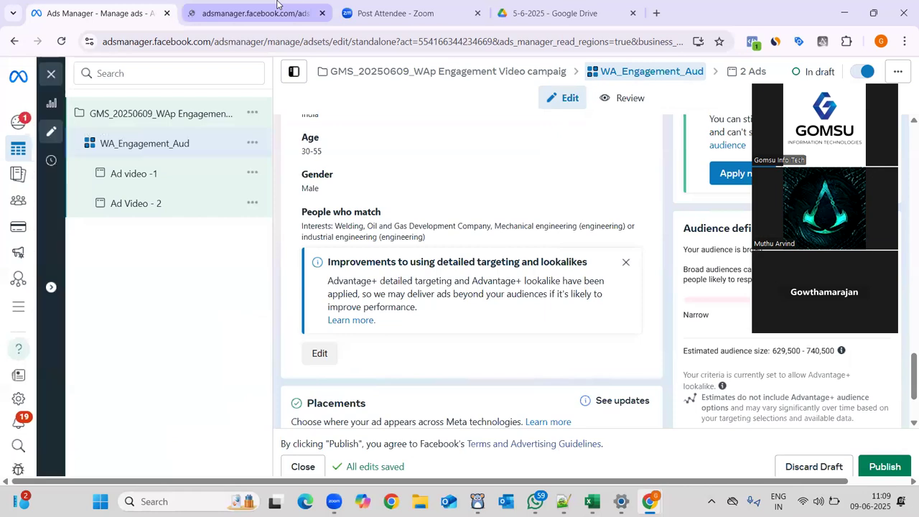
pyautogui.click(258, 13)
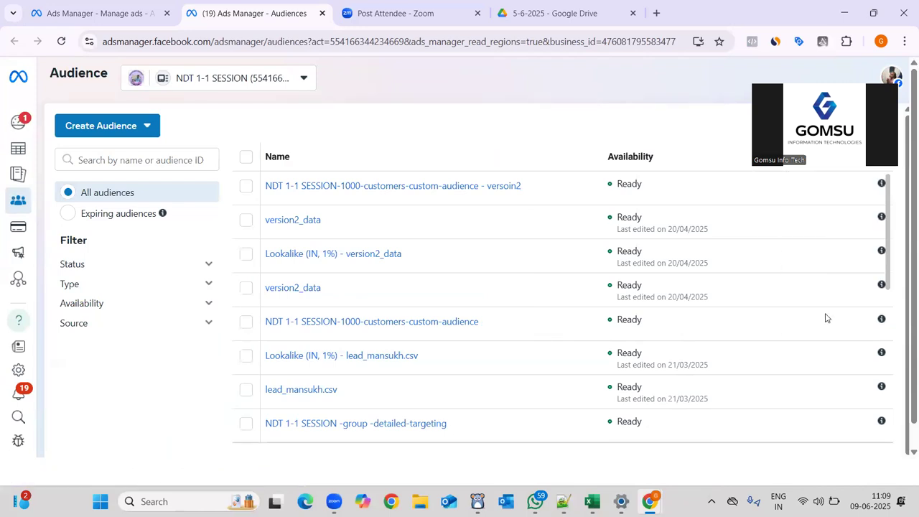
# Open the saved audience NDT 1-1 SESSION-1000-customers-custom-audience - versoin2 for editing.
pyautogui.moveTo(489, 192)
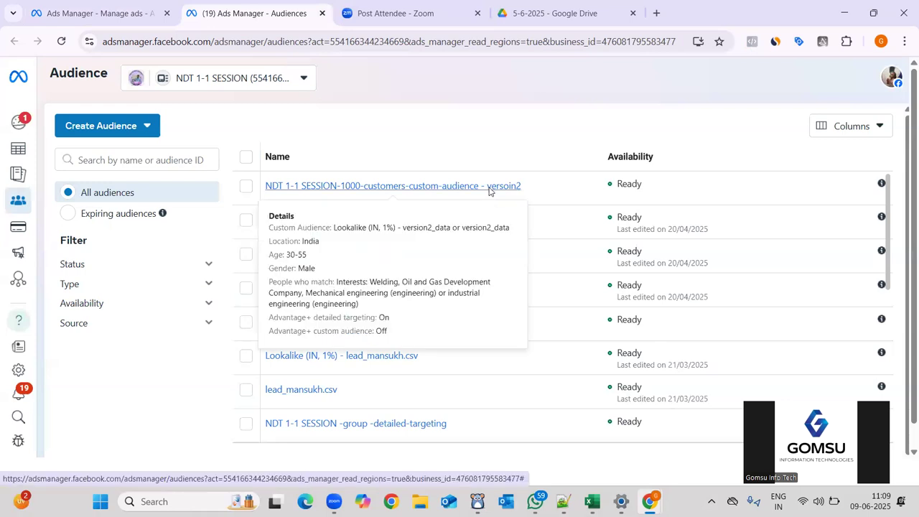
pyautogui.click(489, 188)
pyautogui.scroll(3, 589, 314)
pyautogui.scroll(-3, 588, 314)
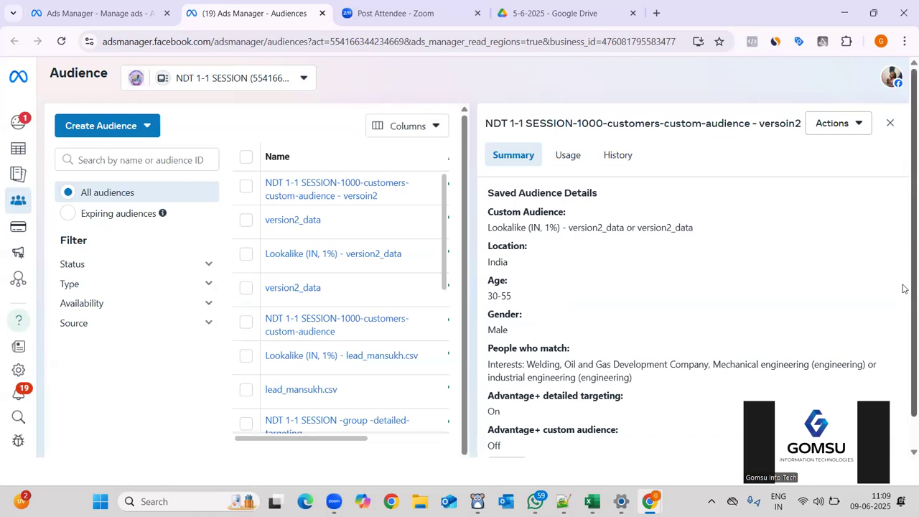
pyautogui.scroll(-1, 903, 371)
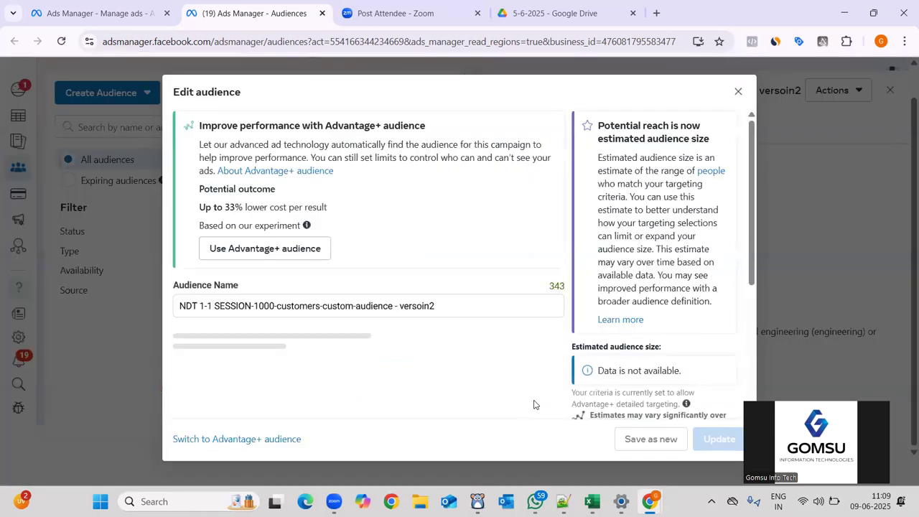
# Rename the audience NDT 1-1 SESSION-African_Cities_24_55_NDT and remove the custom audiences Lookalike (IN, 1%) - version2_data and version2_data.
pyautogui.scroll(-5, 542, 251)
pyautogui.scroll(4, 542, 249)
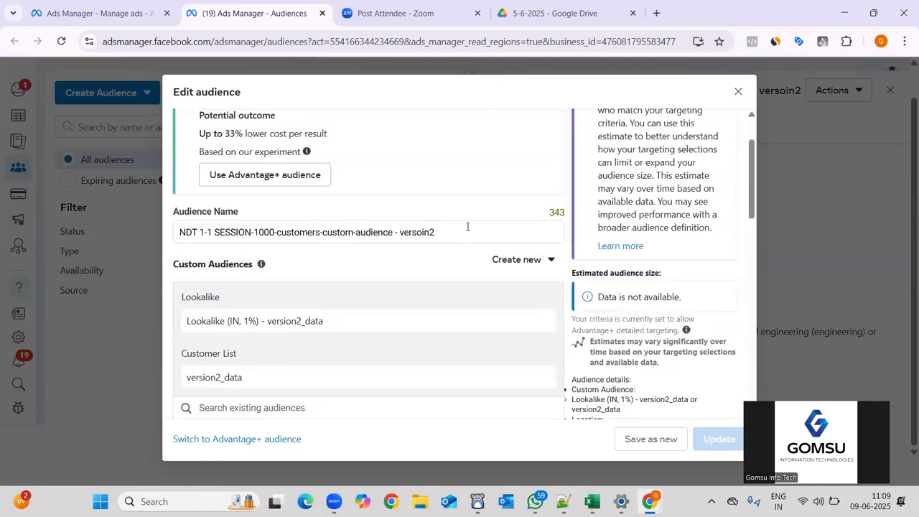
pyautogui.moveTo(468, 227); pyautogui.dragTo(122, 228)
pyautogui.write('NDT 1-1 SESSION-African_Cities_24_55_NDT')
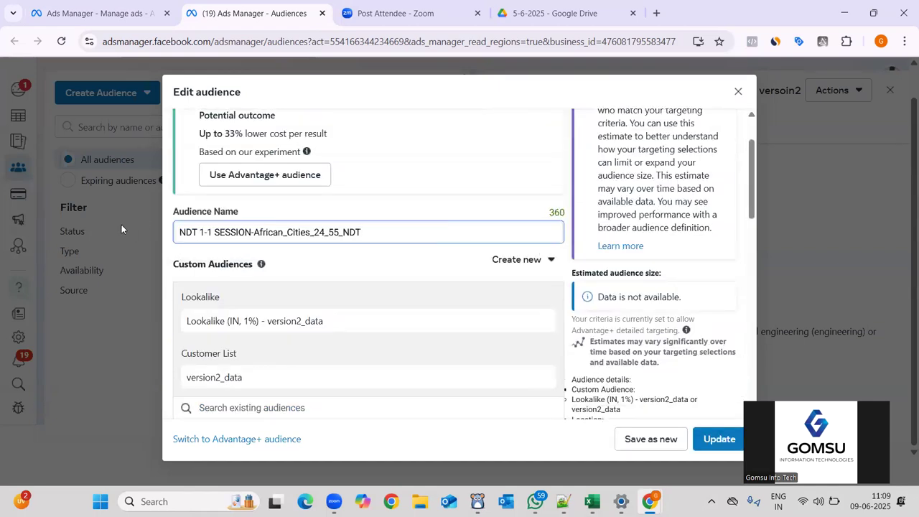
pyautogui.click(539, 321)
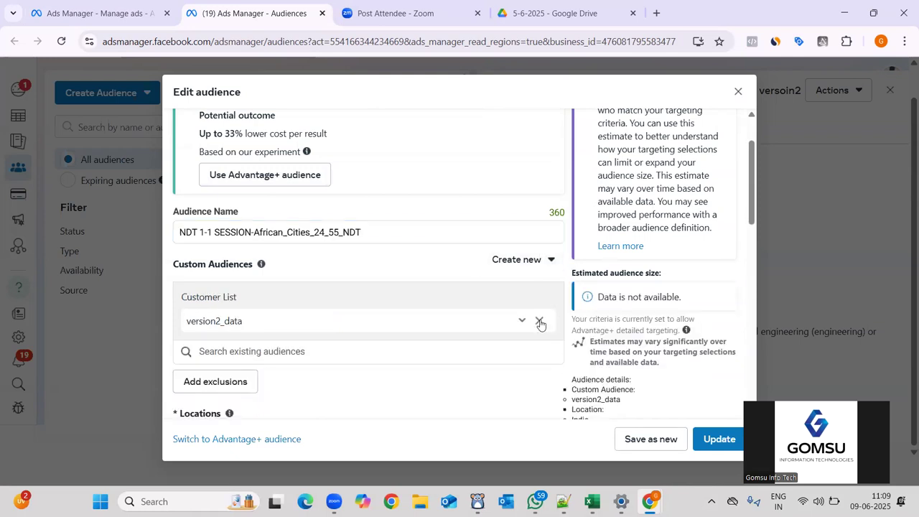
pyautogui.click(540, 321)
# Copy the city name Nairobi from the brief in Google Docs and add Nairobi, Kenya (City) to the audience's included locations.
pyautogui.scroll(-2, 541, 322)
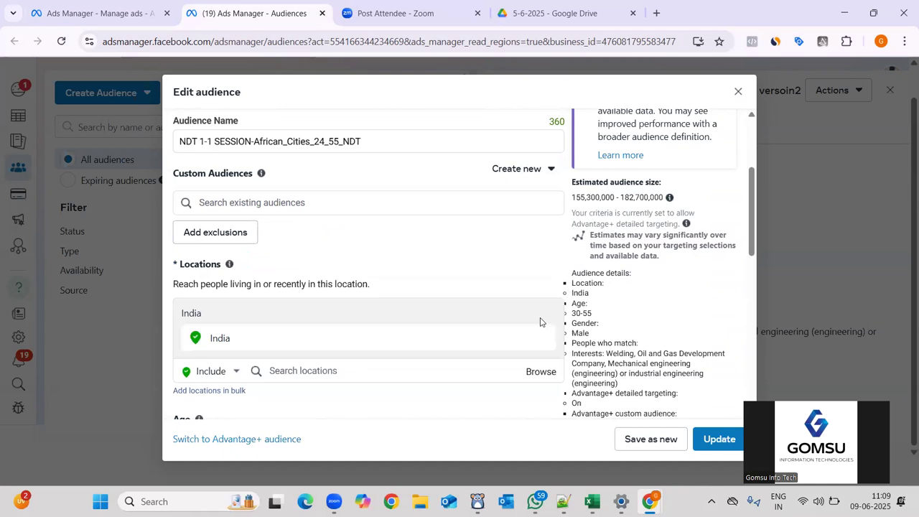
pyautogui.click(384, 340)
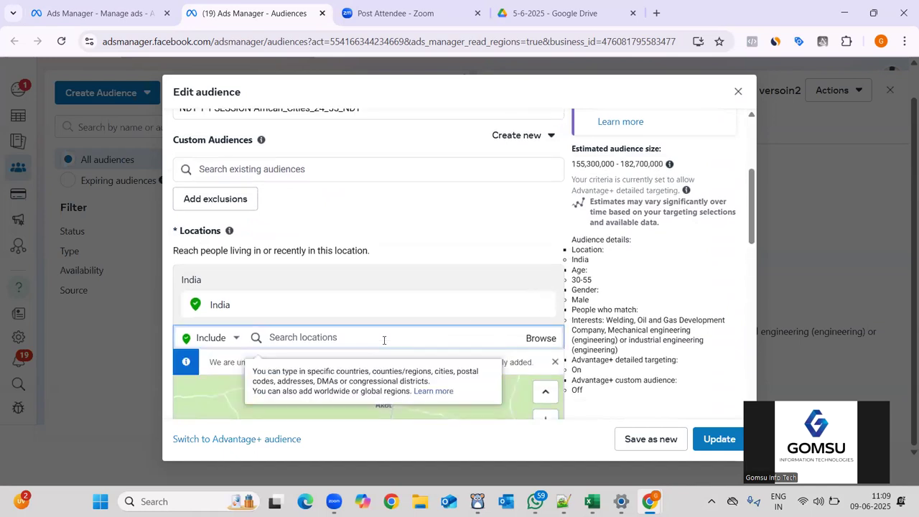
pyautogui.hotkey('alt', 'Tab')
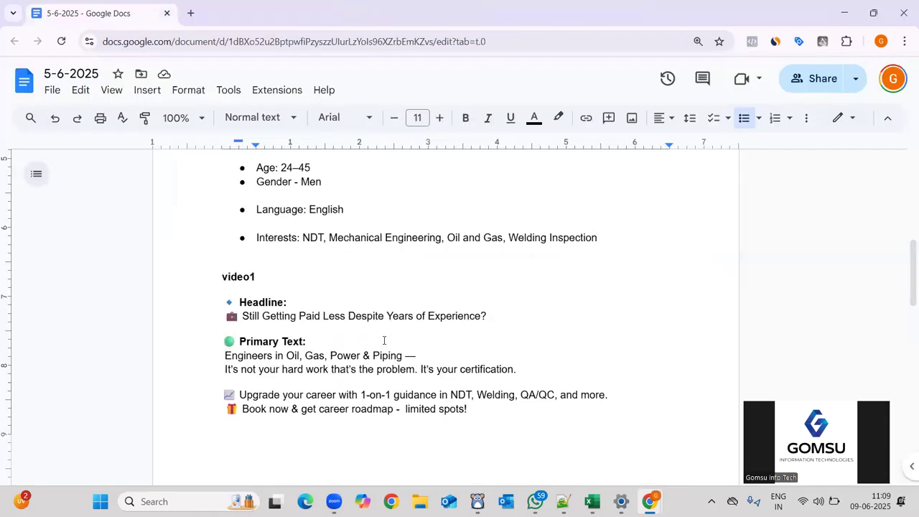
pyautogui.scroll(2, 384, 341)
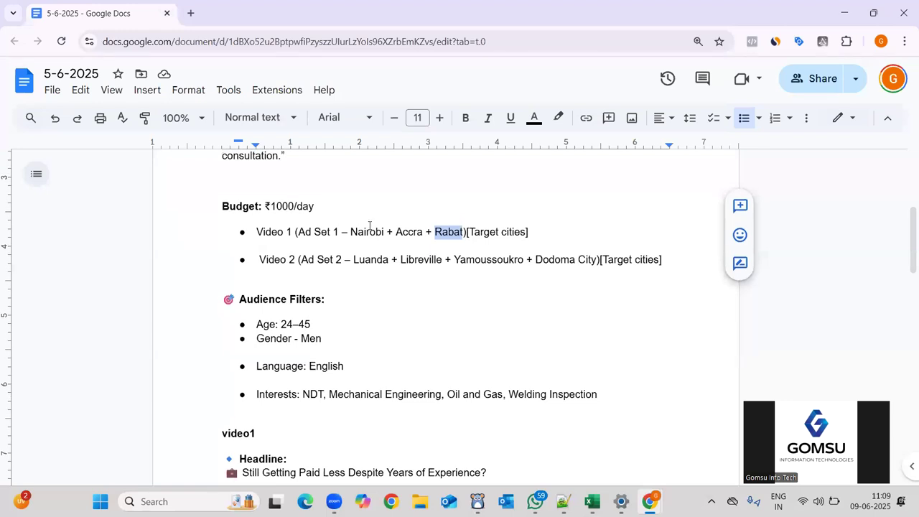
pyautogui.doubleClick(371, 231)
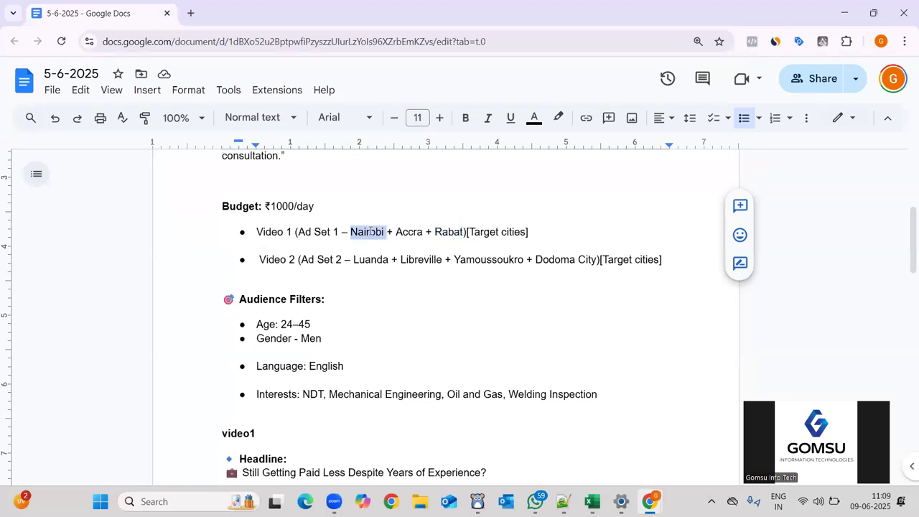
pyautogui.hotkey('ctrl', 'c')
pyautogui.hotkey('alt', 'Tab')
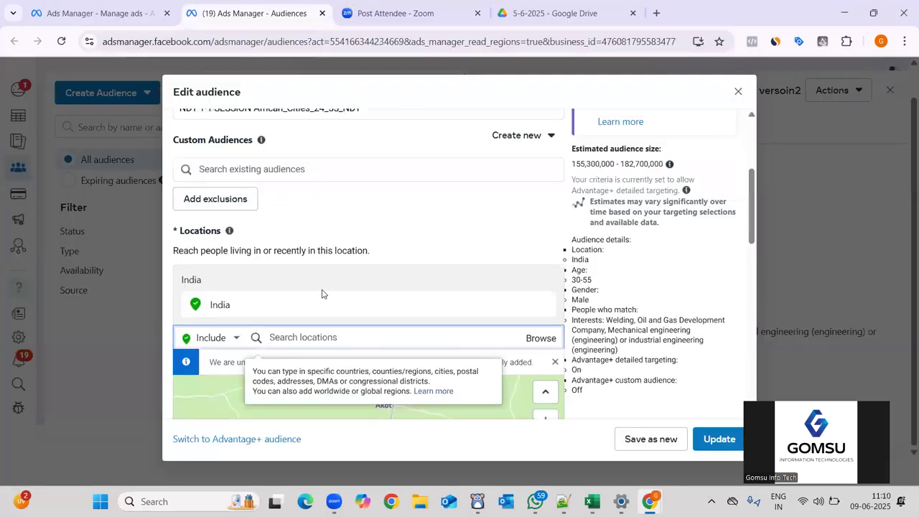
pyautogui.hotkey('ctrl', 'v')
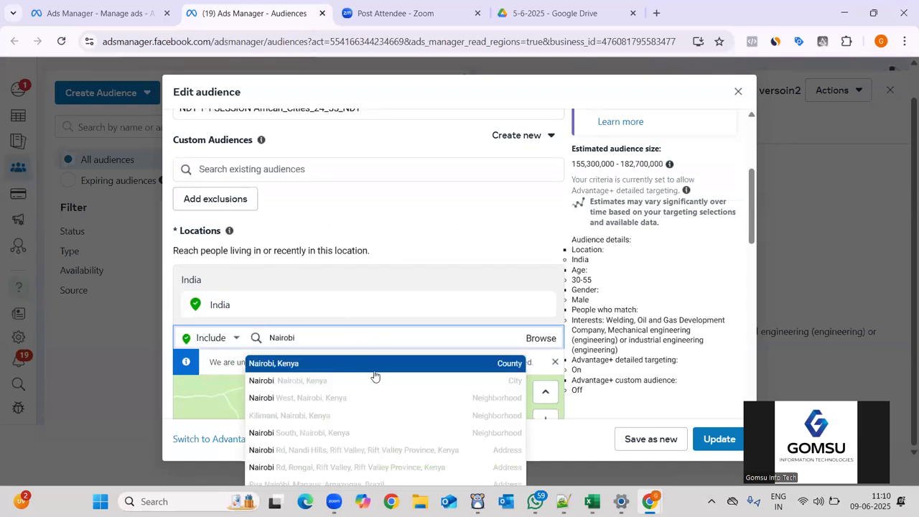
pyautogui.click(409, 380)
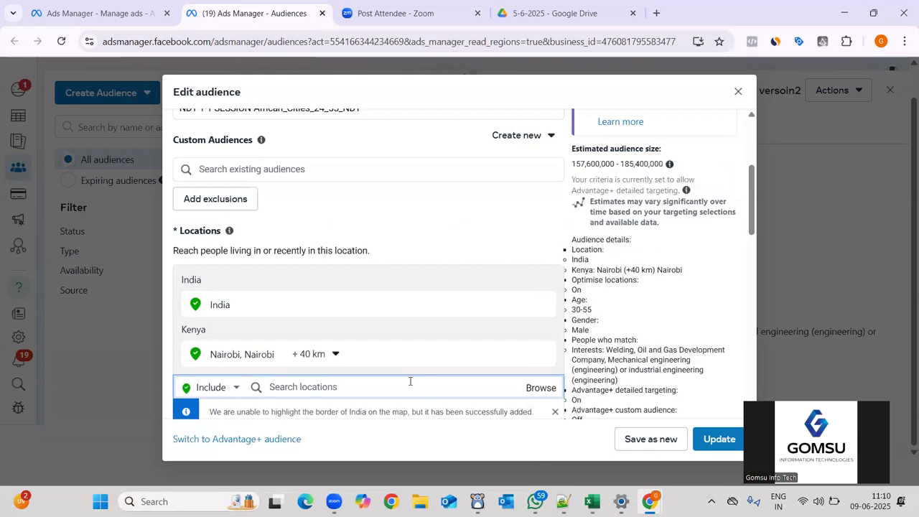
# Copy the city name Accra from the brief and add Accra, Greater Accra Region, Ghana to the audience's included locations.
pyautogui.hotkey('alt', 'Tab')
pyautogui.doubleClick(412, 232)
pyautogui.hotkey('ctrl', 'c')
pyautogui.hotkey('alt', 'Tab')
pyautogui.hotkey('ctrl', 'v')
pyautogui.press('BackSpace')
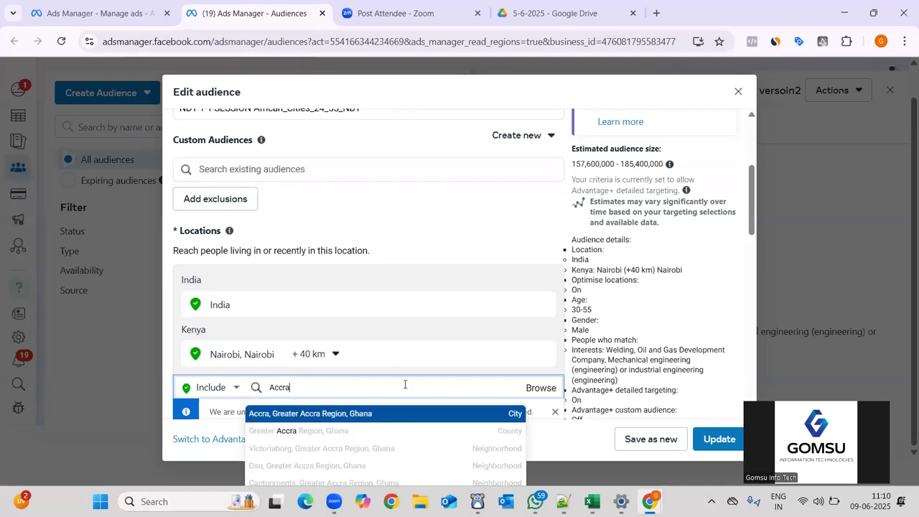
pyautogui.click(395, 407)
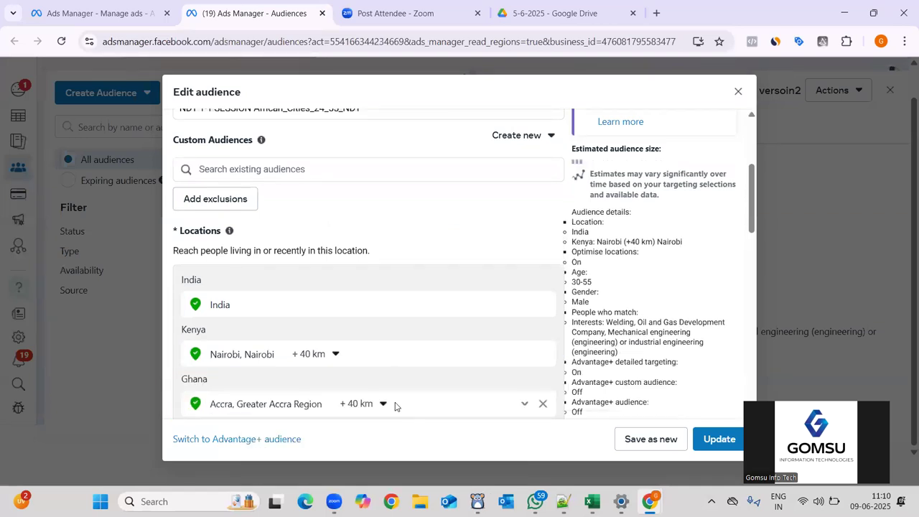
# Remove India from the audience's locations and add Rabat, Rabat-Salé-Zemmour-Zaer, Morocco, the third Ad Set 1 city in the brief.
pyautogui.hotkey('alt', 'Tab')
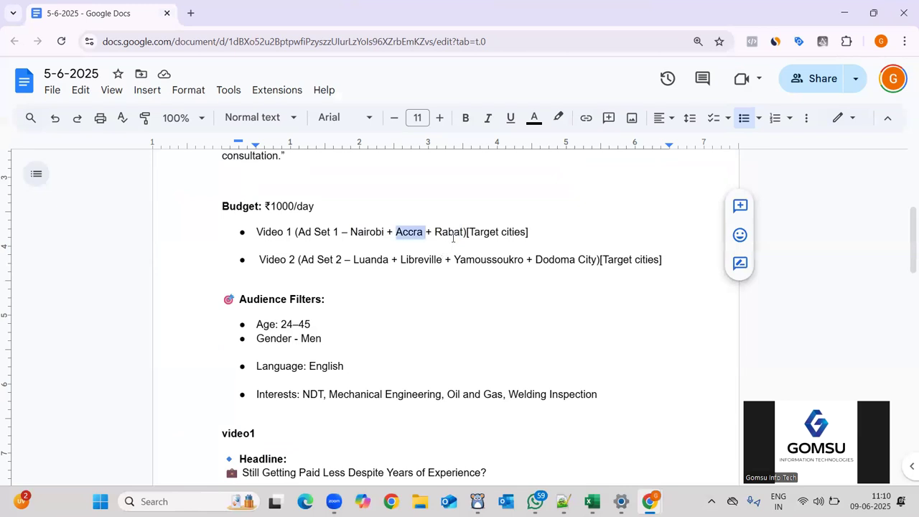
pyautogui.doubleClick(453, 238)
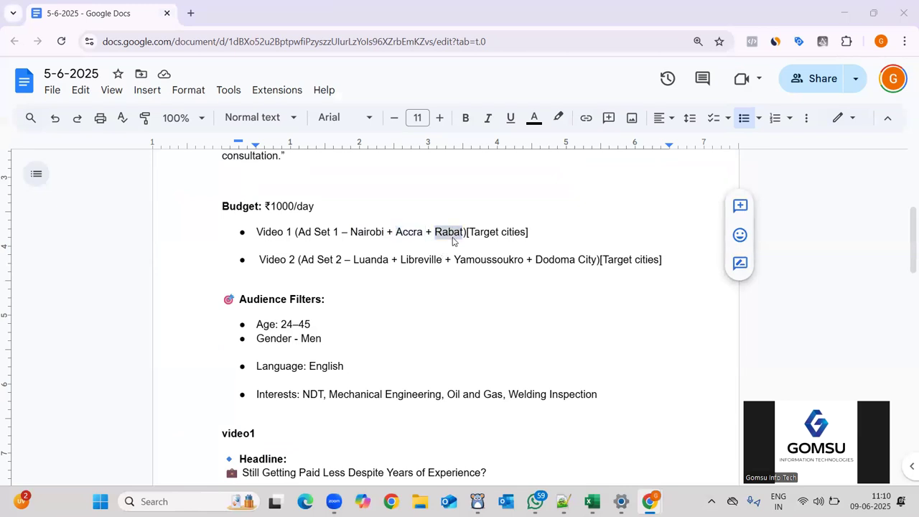
pyautogui.hotkey('alt', 'Tab')
pyautogui.scroll(-1, 402, 318)
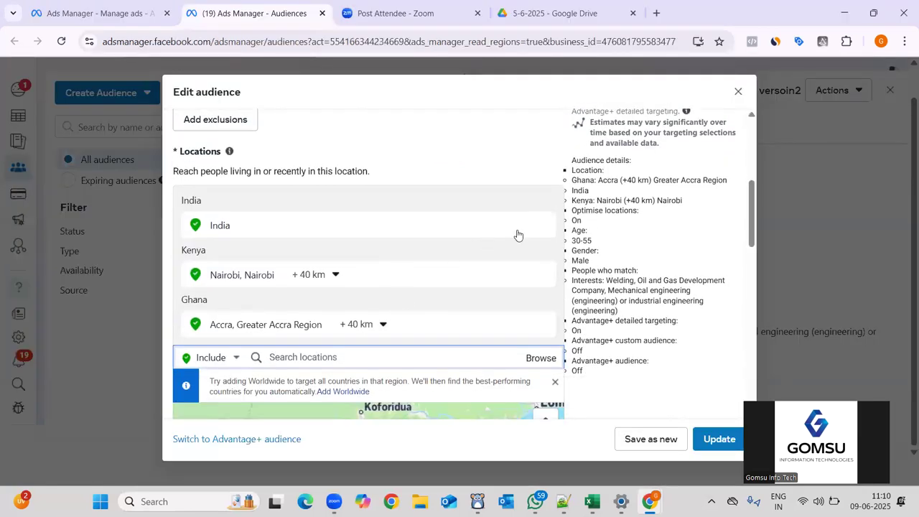
pyautogui.click(369, 309)
pyautogui.write('Rabat')
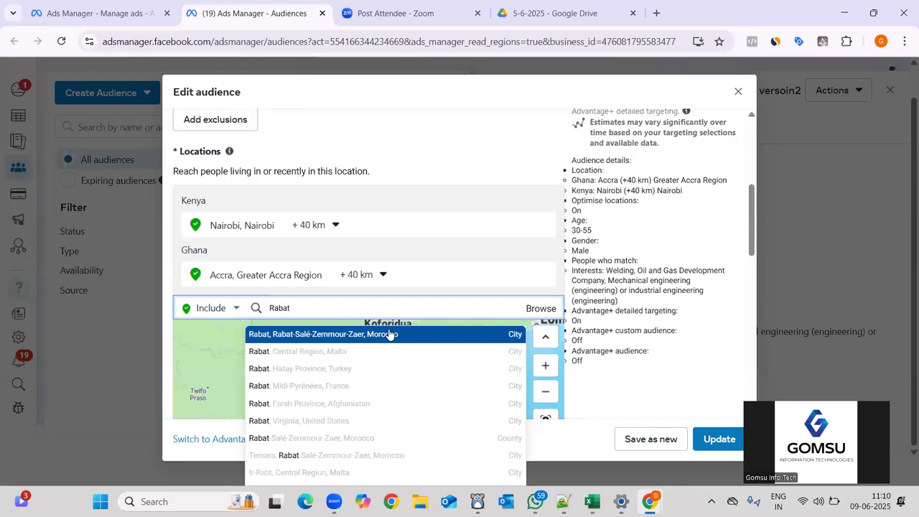
pyautogui.click(389, 334)
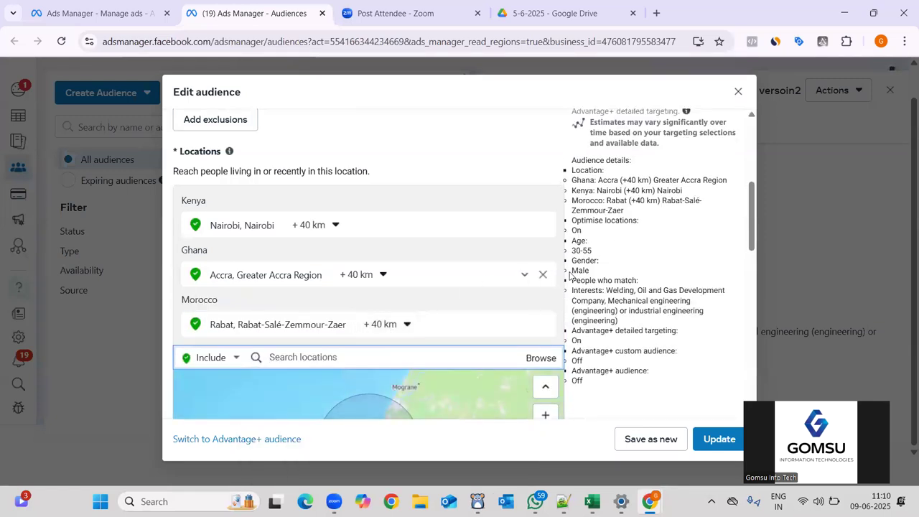
# Set the audience's minimum age to 24.
pyautogui.scroll(-2, 583, 349)
pyautogui.scroll(-2, 584, 349)
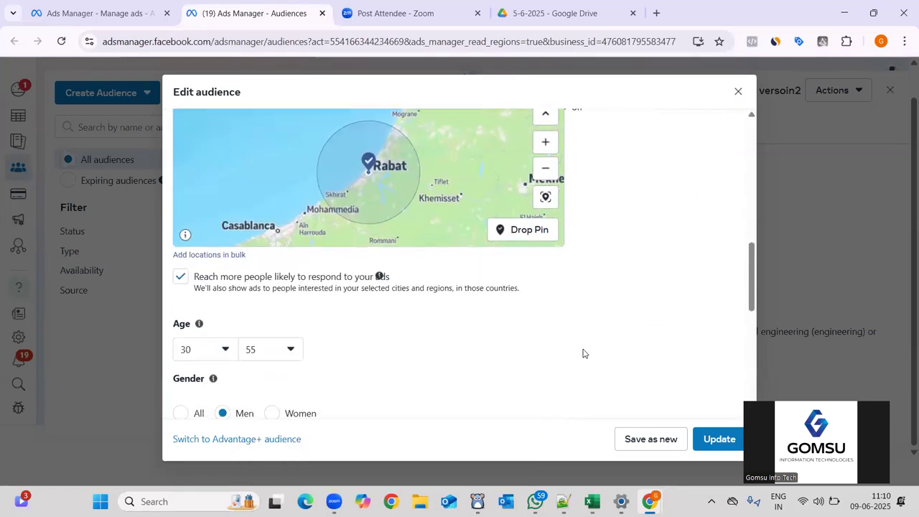
pyautogui.click(210, 358)
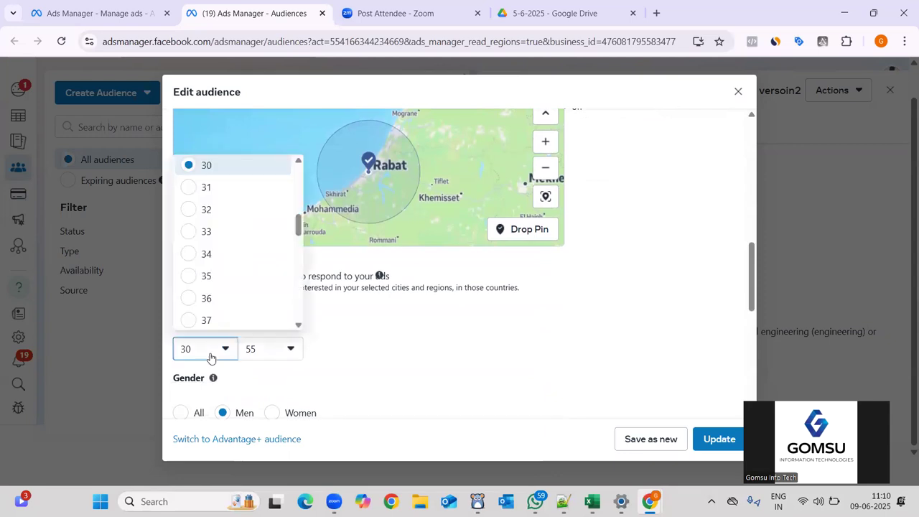
pyautogui.press('2')
pyautogui.press('Return')
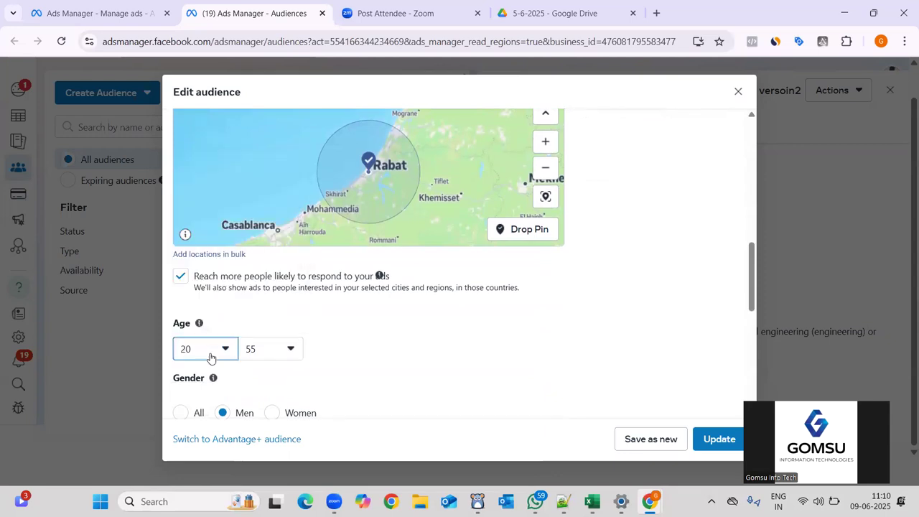
pyautogui.click(210, 357)
pyautogui.press('Down')
pyautogui.press('Down')
pyautogui.press('Down')
pyautogui.press('Down')
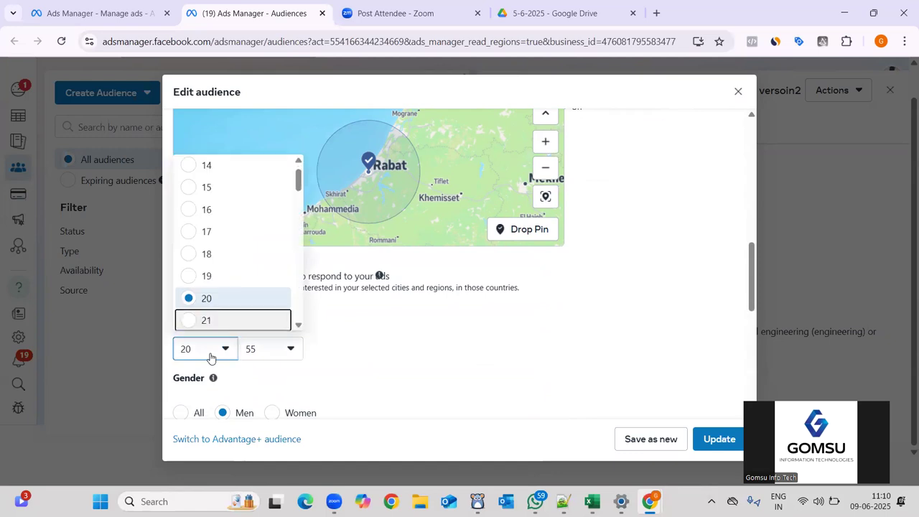
pyautogui.press('Return')
# Set the audience's maximum age to 45 and switch to the brief in Google Docs to check its audience filters.
pyautogui.click(294, 355)
pyautogui.press('4')
pyautogui.press('5')
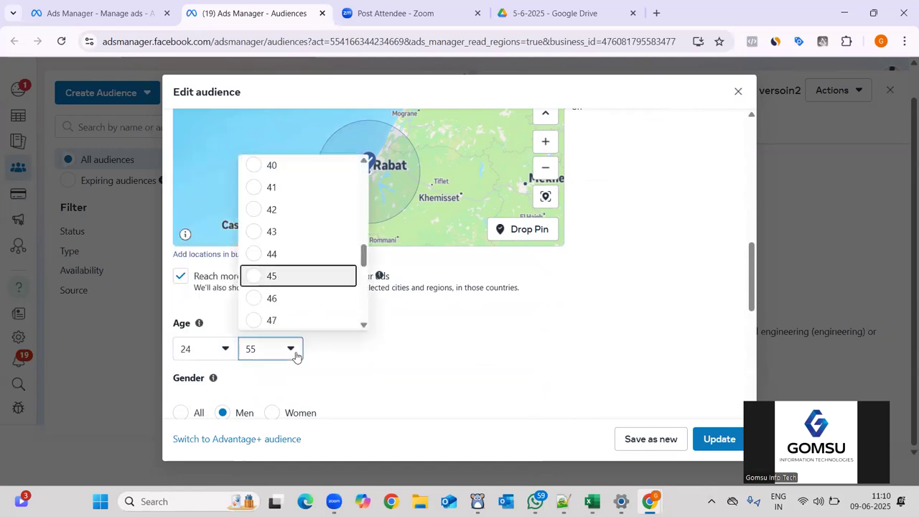
pyautogui.press('Return')
pyautogui.hotkey('alt', 'Tab')
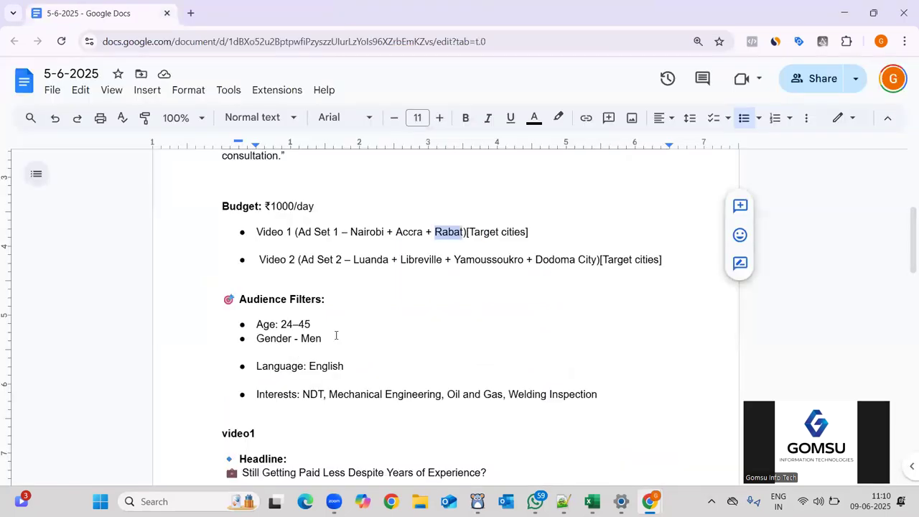
# Switch to Meta Ads Manager and add the NDT Technician job title to the audience's detailed targeting.
pyautogui.hotkey('alt', 'Tab')
pyautogui.scroll(-3, 395, 366)
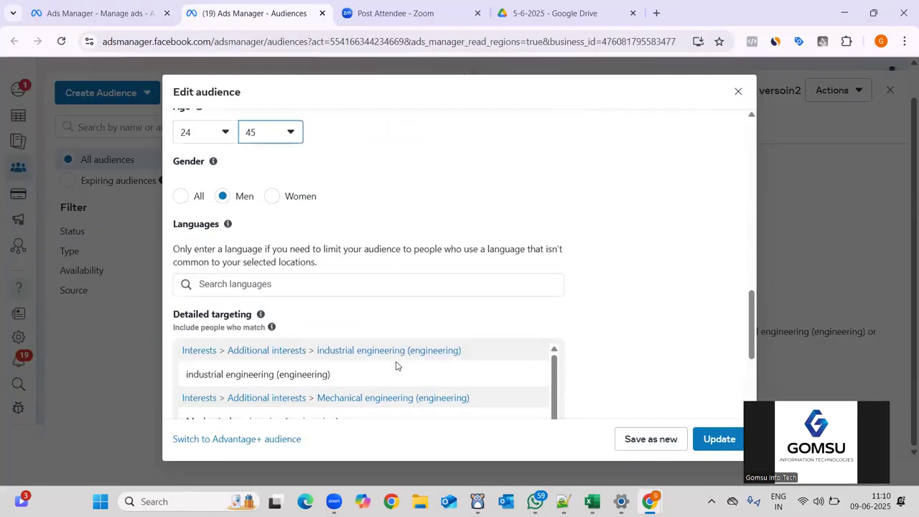
pyautogui.scroll(-3, 651, 311)
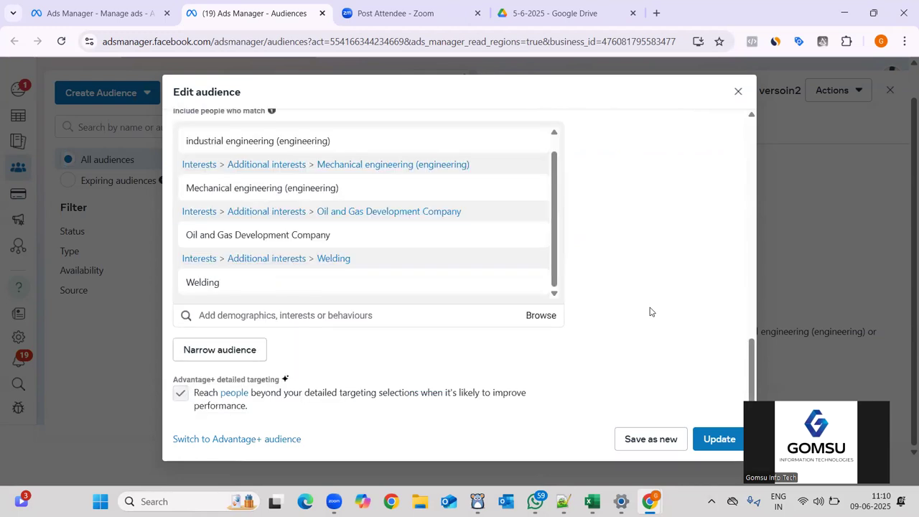
pyautogui.click(374, 314)
pyautogui.write('ndt')
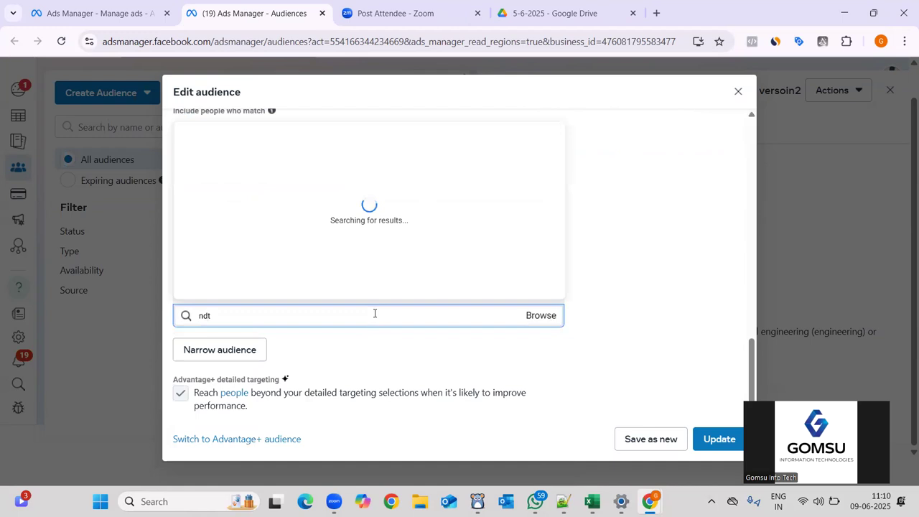
pyautogui.click(249, 136)
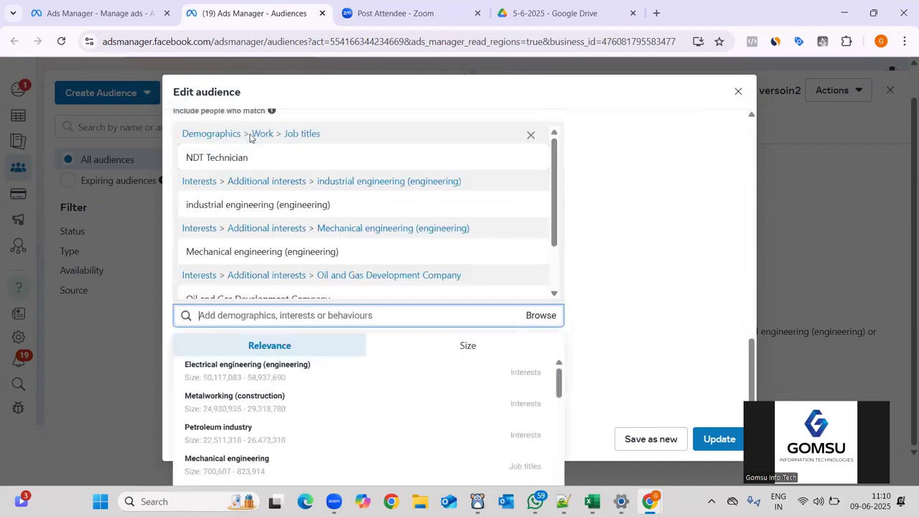
pyautogui.click(629, 399)
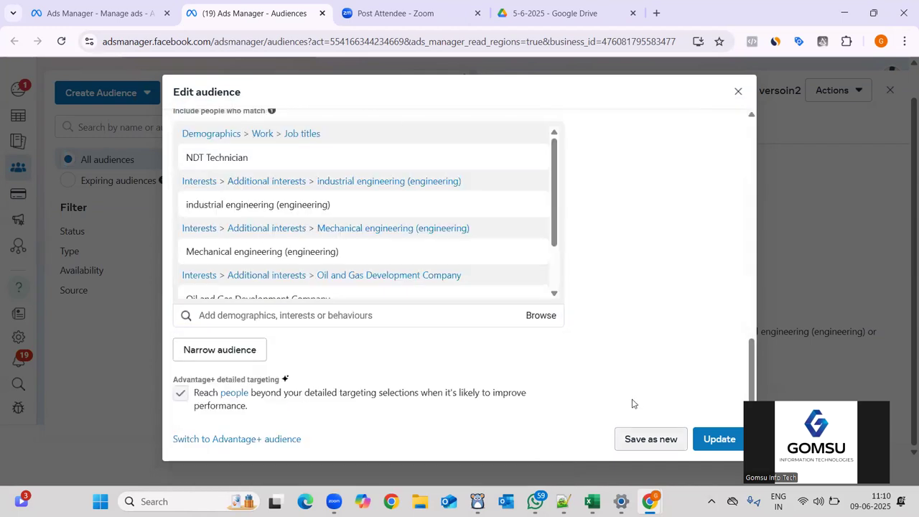
# Save the edited audience as a new one named "NDT 1-1 SESSION-African_Cities_24_55_NDT".
pyautogui.click(644, 437)
pyautogui.click(505, 131)
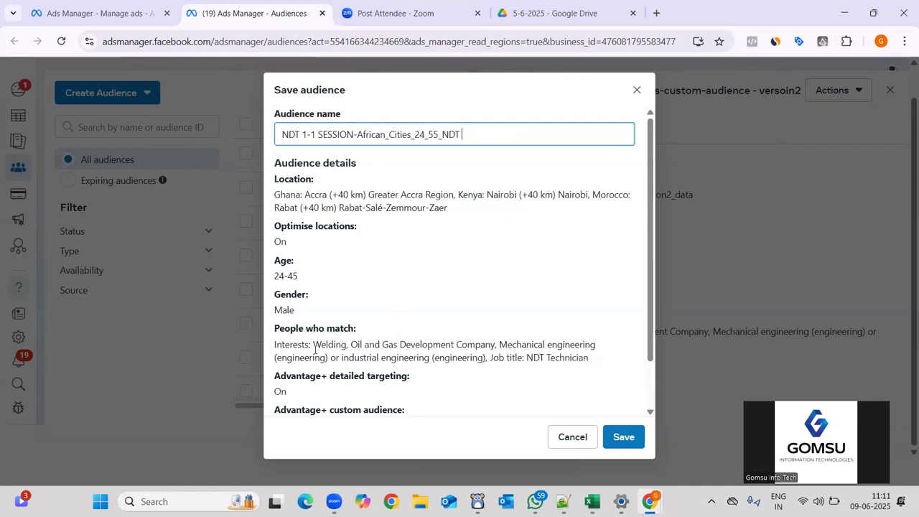
pyautogui.scroll(-2, 404, 368)
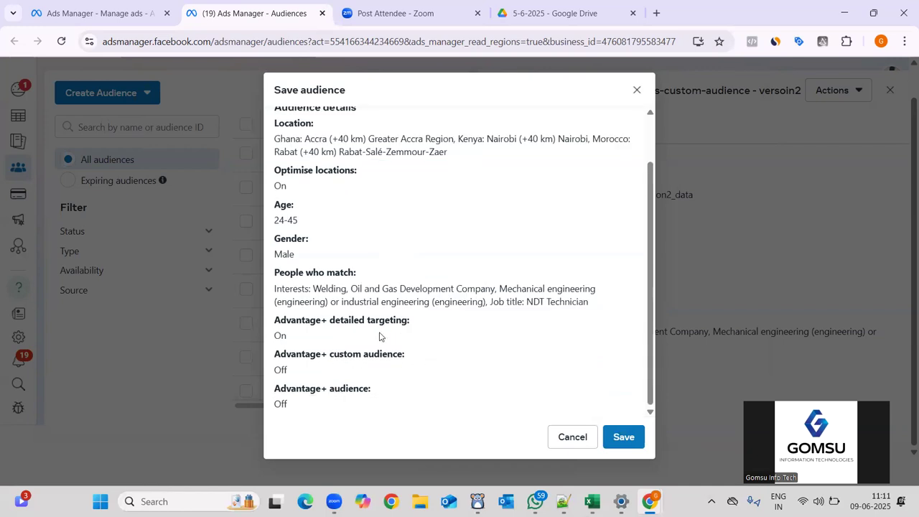
pyautogui.click(622, 435)
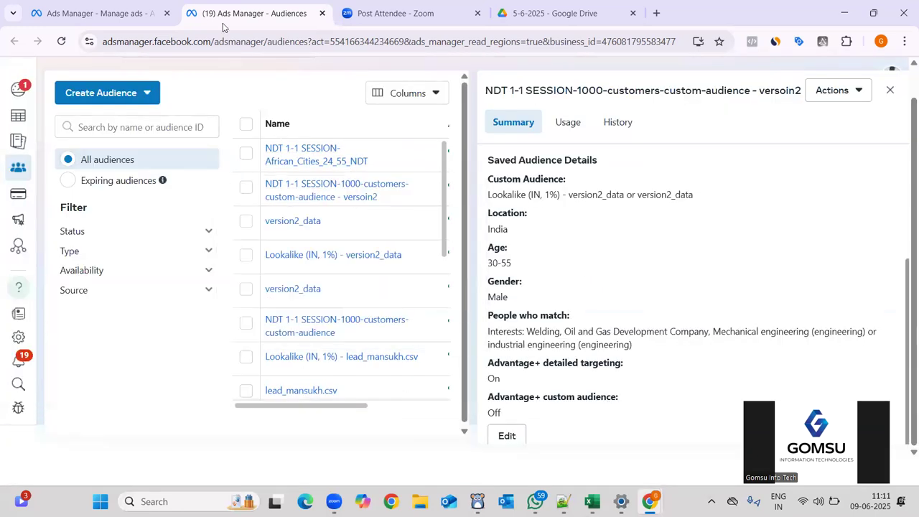
pyautogui.scroll(1, 331, 201)
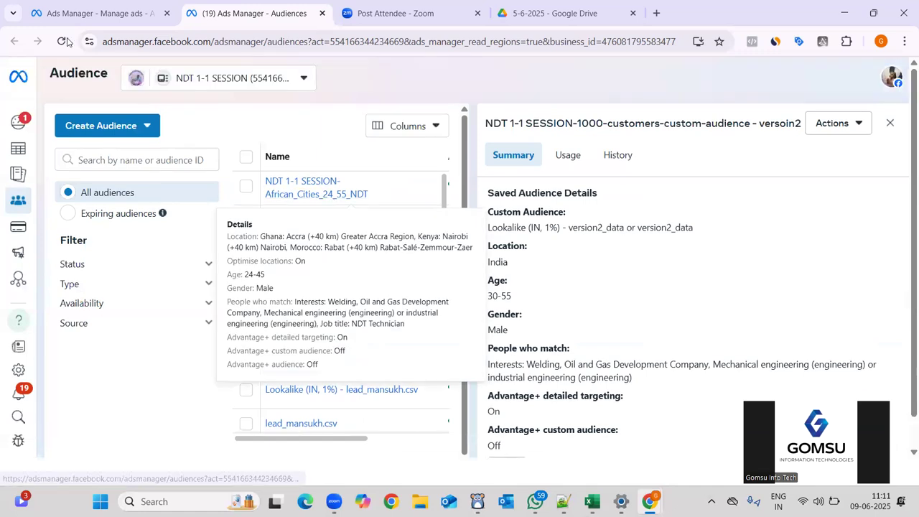
# Apply the saved audience "NDT 1-1 SESSION-African_Cities_24_55_NDT" to the WA_Engagement_Aud ad set.
pyautogui.click(105, 8)
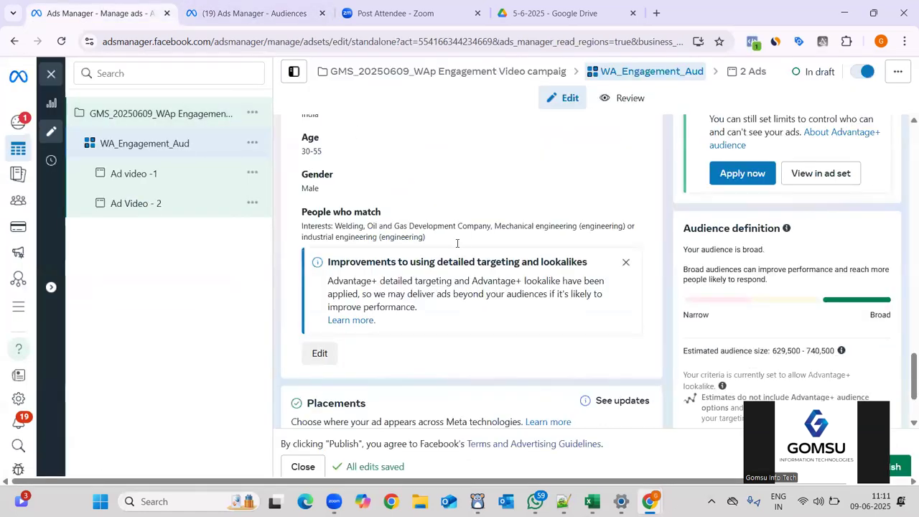
pyautogui.scroll(3, 457, 244)
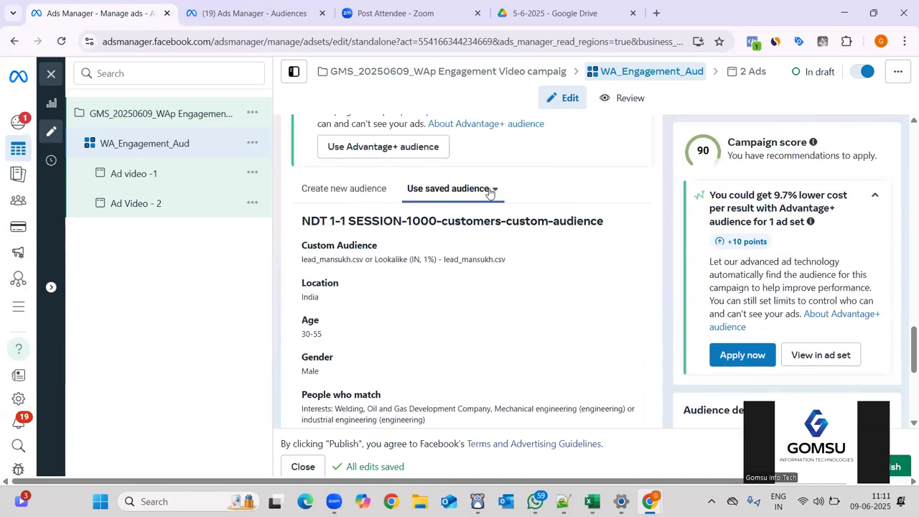
pyautogui.click(489, 191)
pyautogui.write('af')
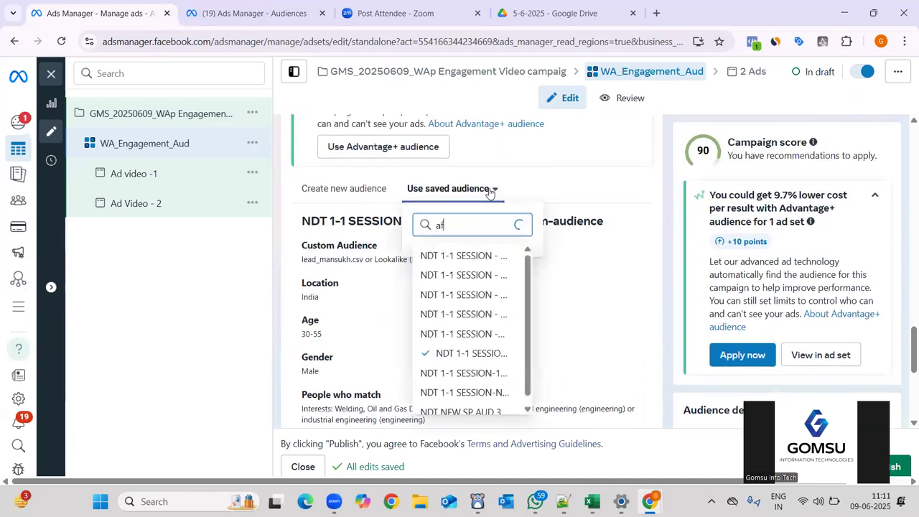
pyautogui.click(489, 255)
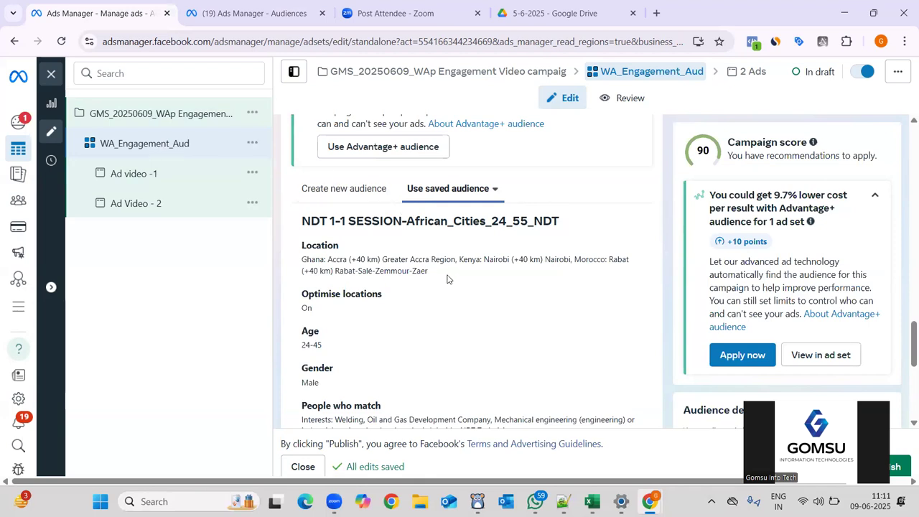
# Check the applied audience's details, then review the audience filters and video1 copy in the 5-6-2025 Google Docs plan.
pyautogui.scroll(-2, 447, 278)
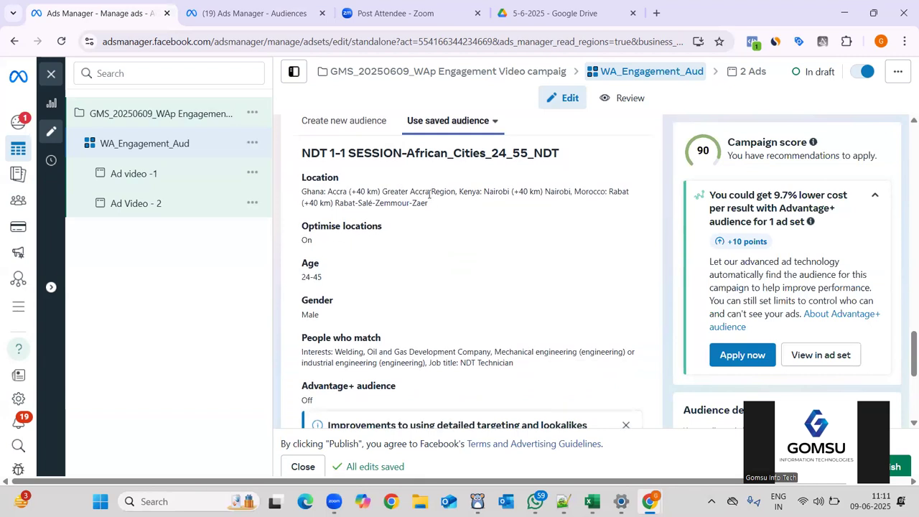
pyautogui.scroll(-2, 468, 310)
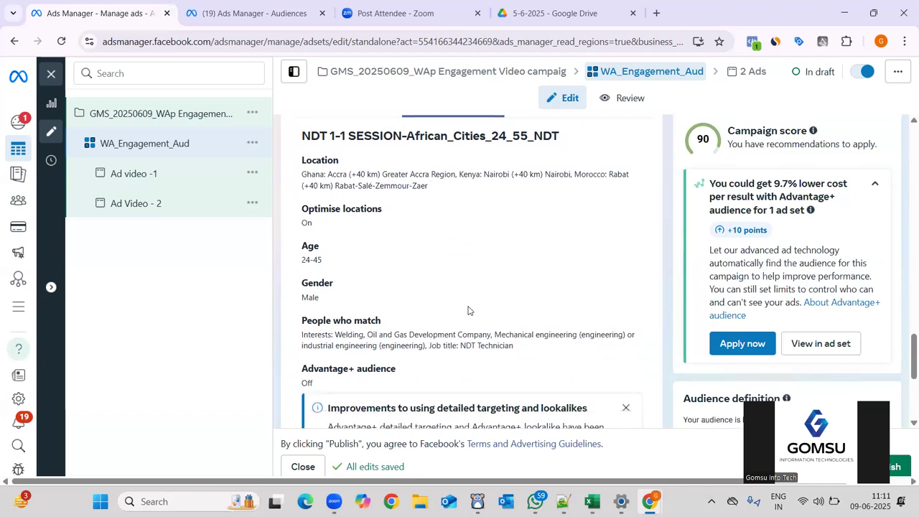
pyautogui.scroll(-3, 401, 302)
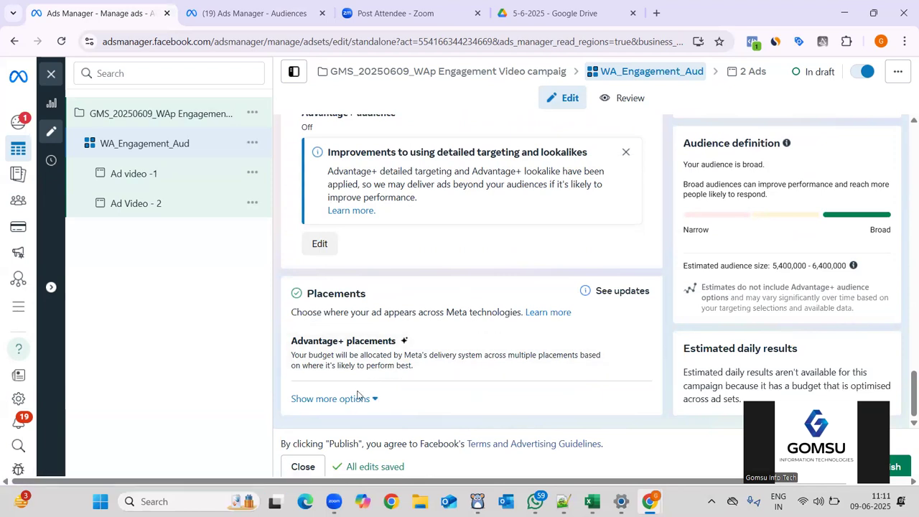
pyautogui.hotkey('alt', 'Tab')
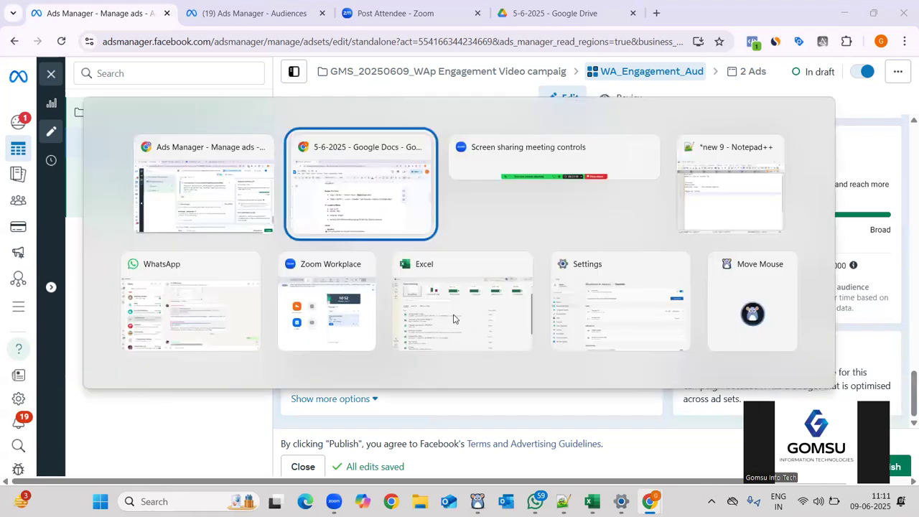
pyautogui.scroll(-1, 453, 314)
pyautogui.scroll(-1, 453, 314)
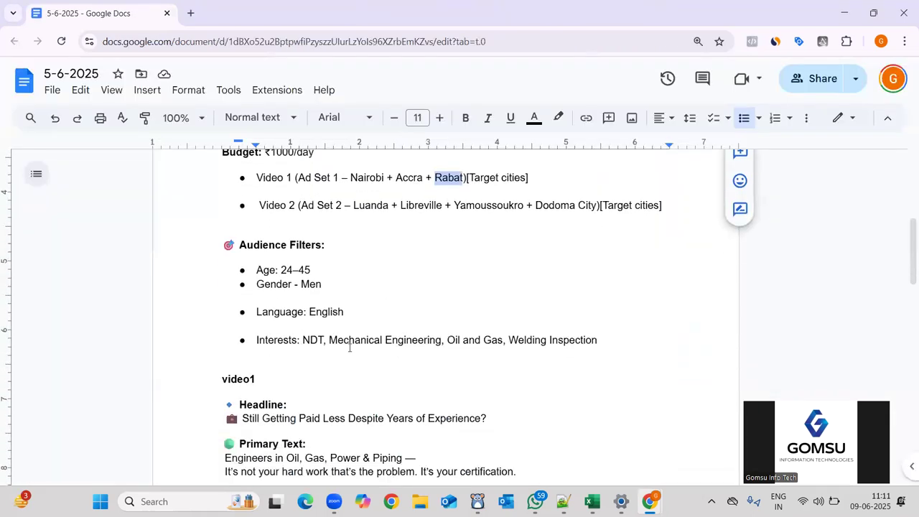
pyautogui.scroll(-2, 349, 345)
pyautogui.click(223, 227)
pyautogui.hotkey('alt', 'Tab')
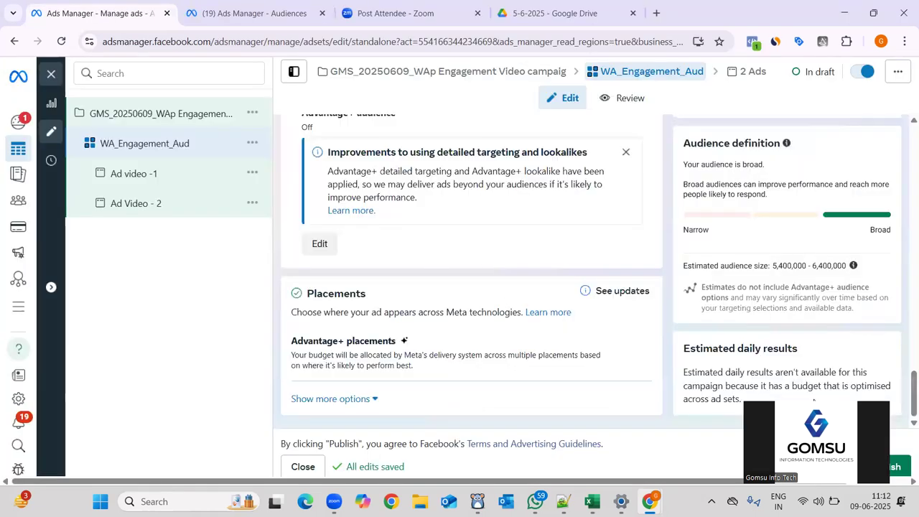
# Review the WA_Engagement_Aud ad set's message destinations, budget and schedule, audience and placements.
pyautogui.scroll(10, 603, 270)
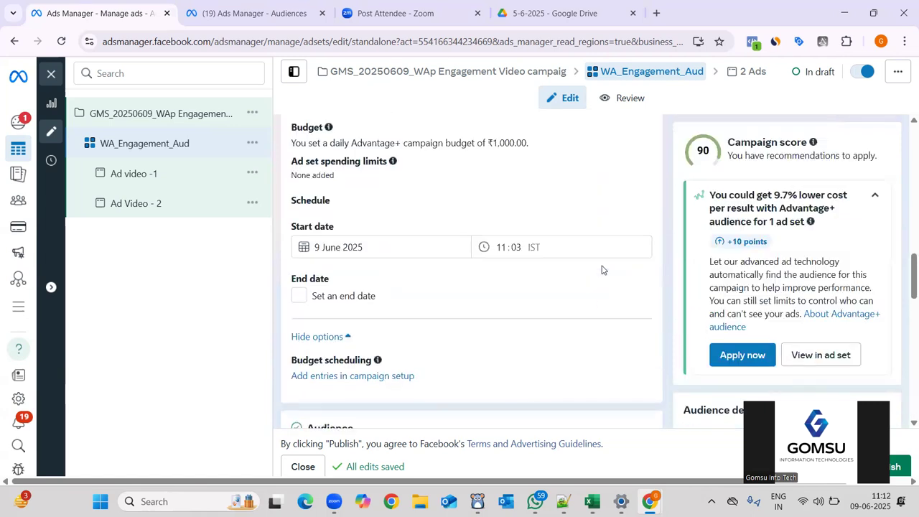
pyautogui.scroll(8, 602, 267)
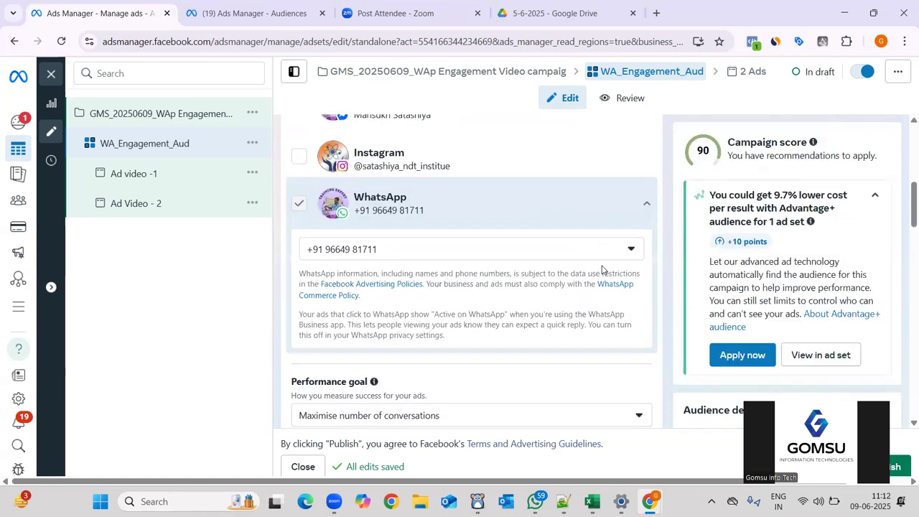
pyautogui.scroll(-4, 603, 269)
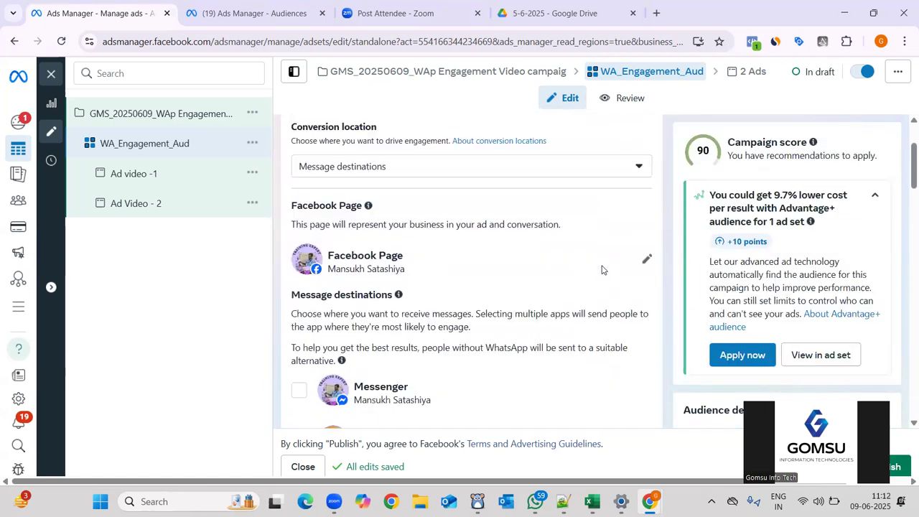
pyautogui.scroll(-5, 399, 372)
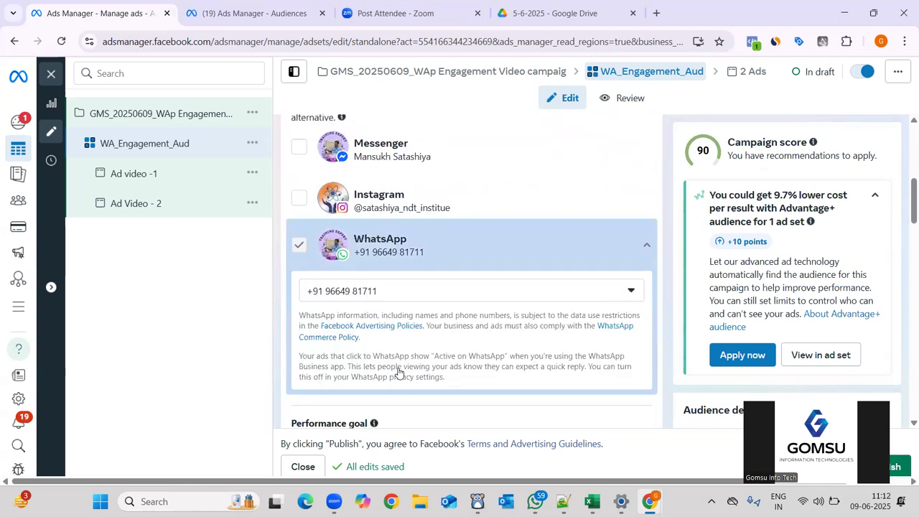
pyautogui.scroll(-4, 399, 371)
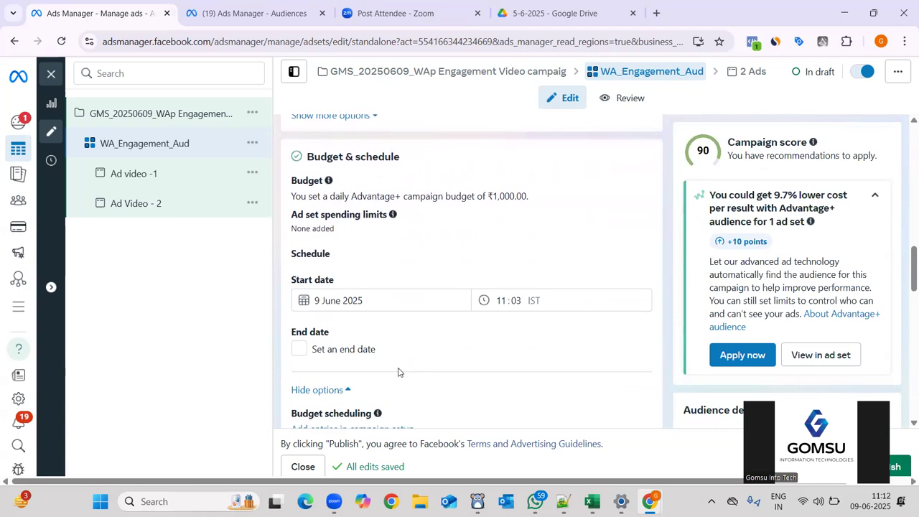
pyautogui.scroll(-1, 399, 372)
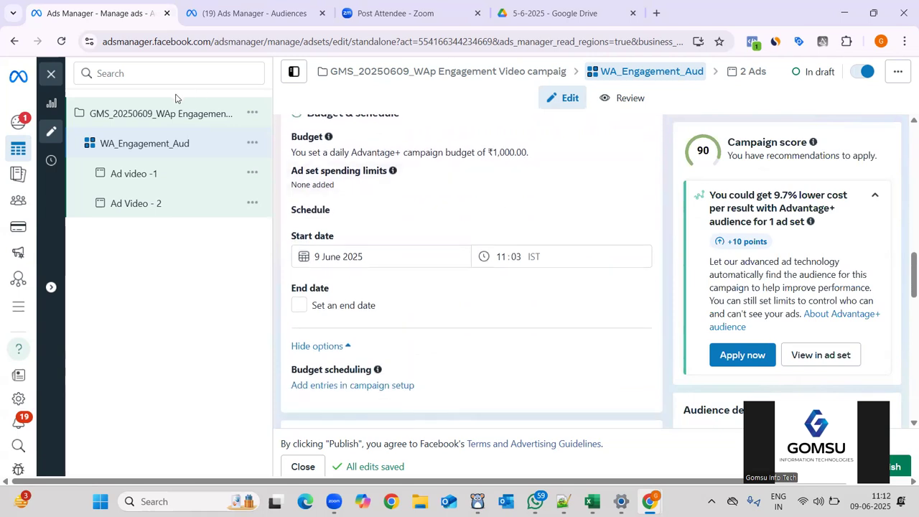
pyautogui.scroll(-5, 498, 328)
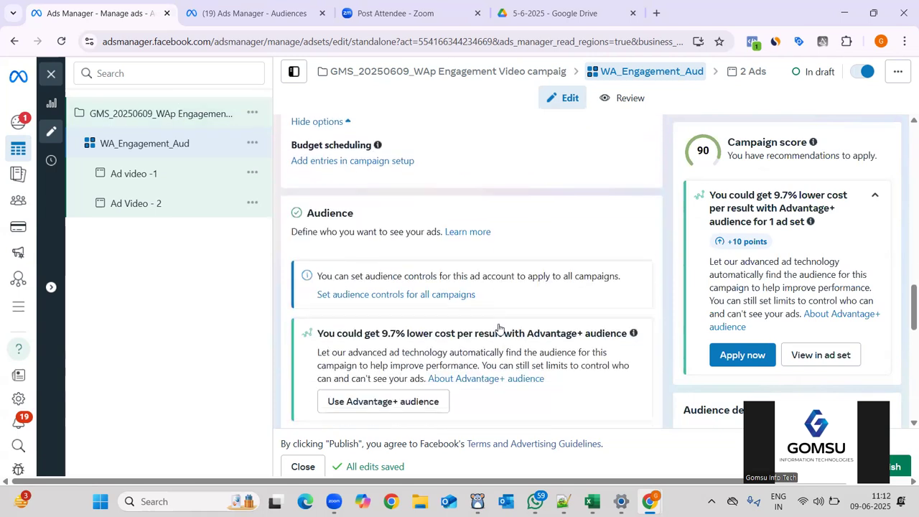
pyautogui.scroll(-2, 499, 328)
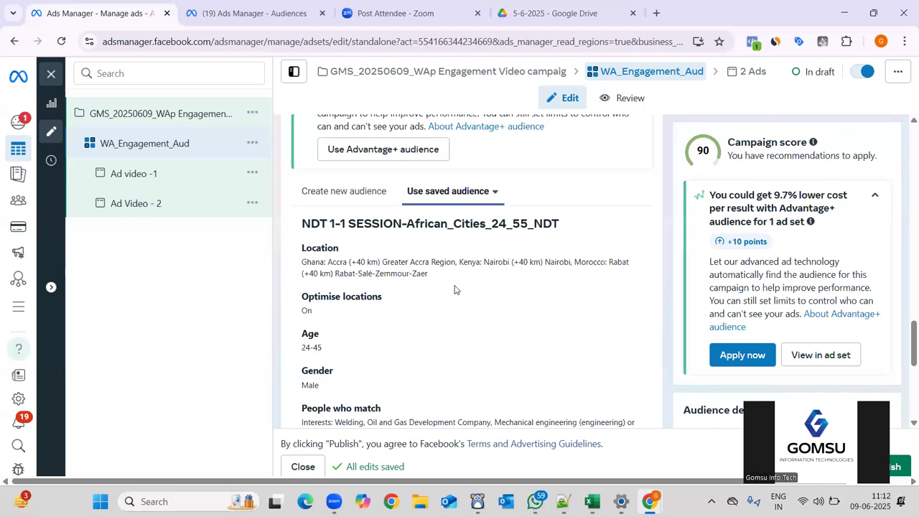
pyautogui.scroll(-5, 454, 289)
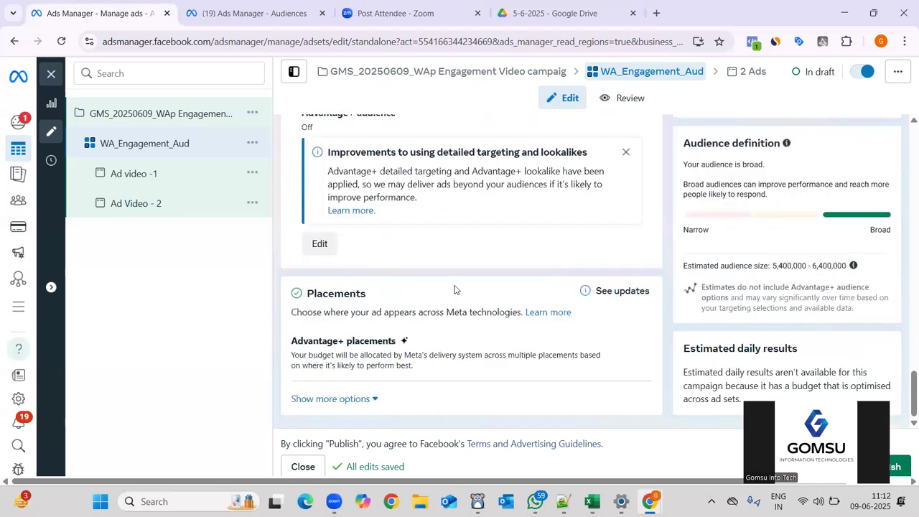
# Delete the Ad Video - 2 ad from the WA_Engagement_Aud ad set.
pyautogui.click(133, 177)
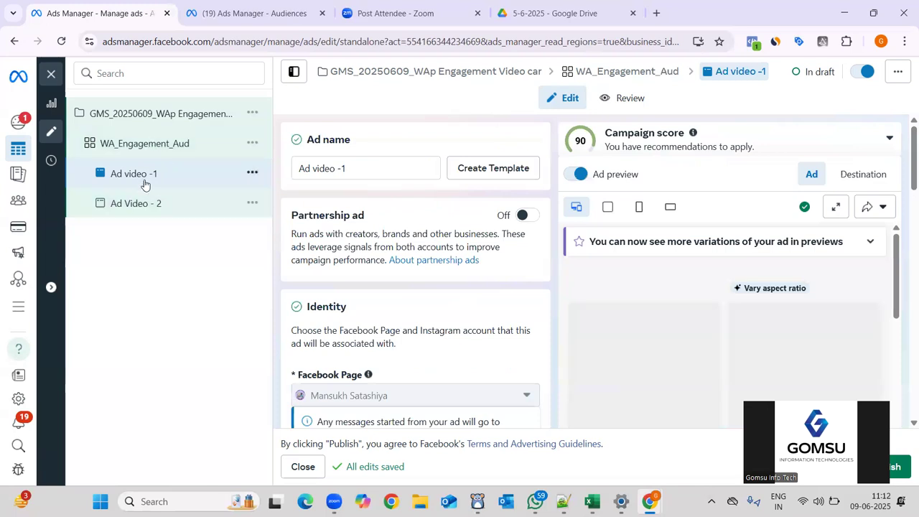
pyautogui.click(253, 204)
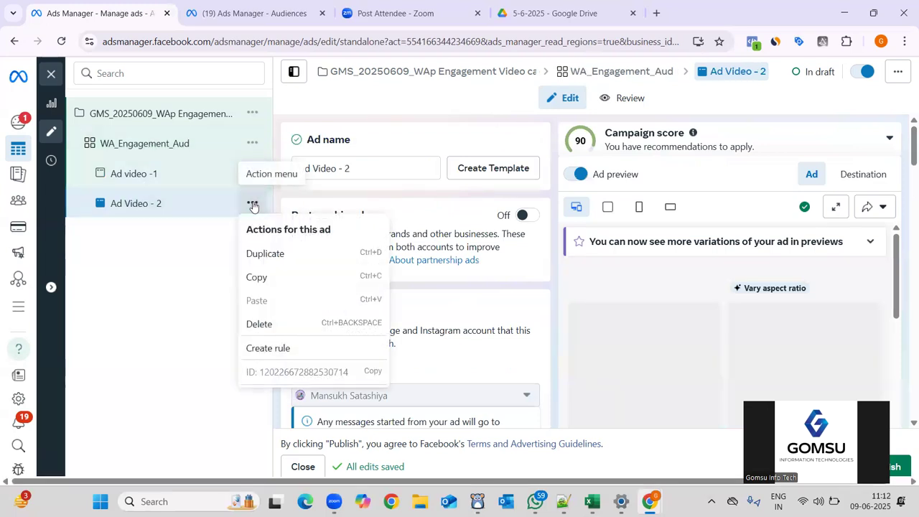
pyautogui.click(286, 327)
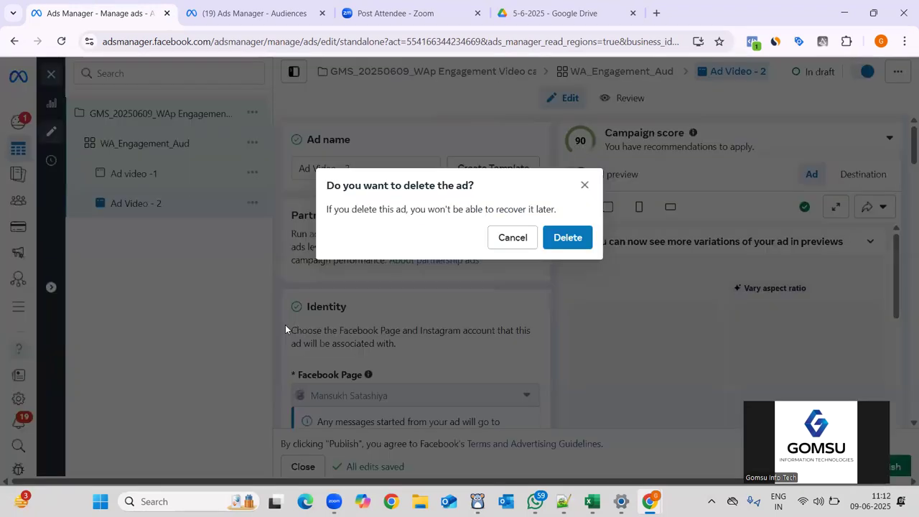
pyautogui.click(572, 238)
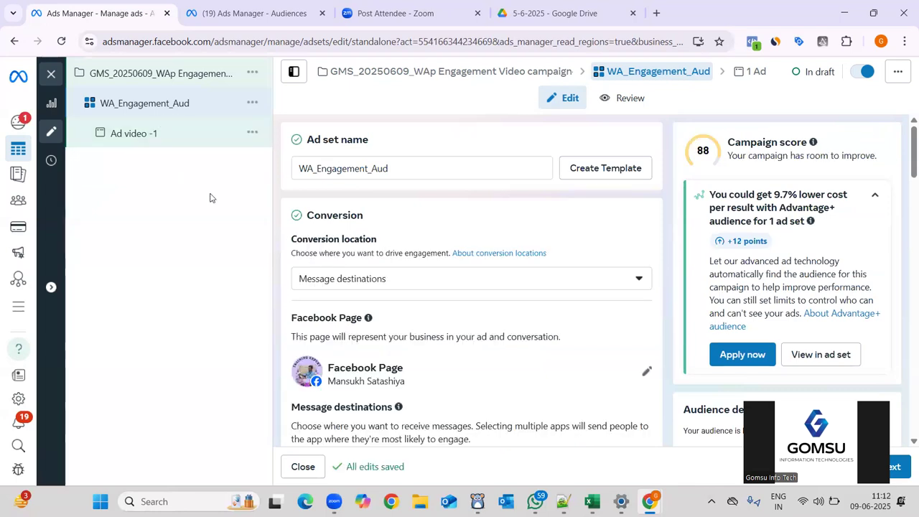
# Check the ad set's conversion settings and the video1 headline and primary text in the planning document.
pyautogui.scroll(-2, 363, 297)
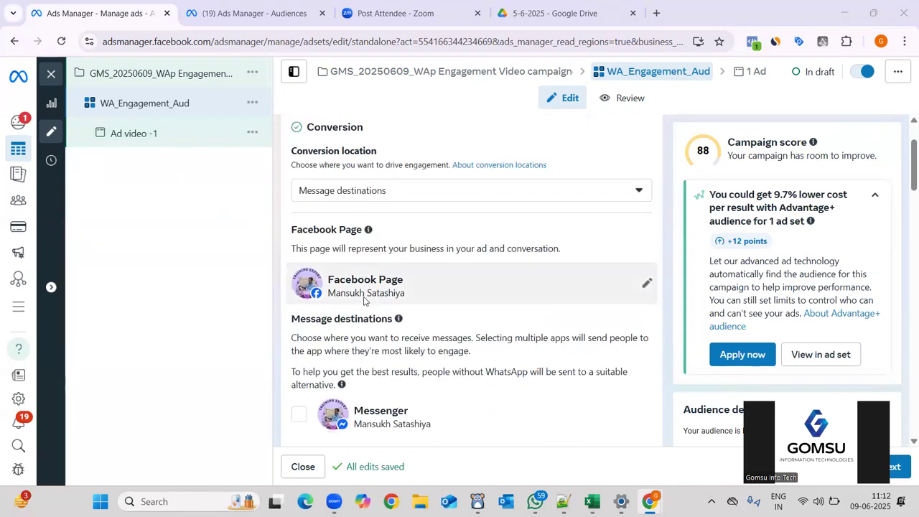
pyautogui.hotkey('alt', 'Tab')
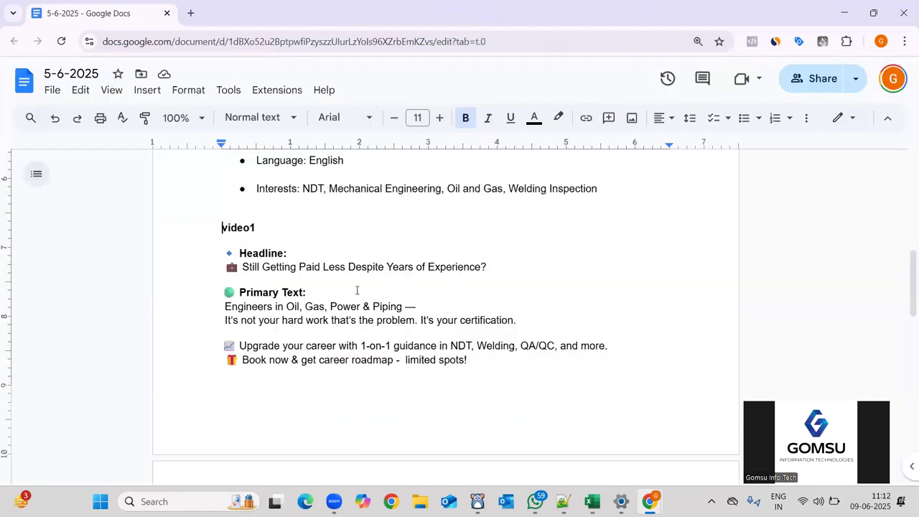
pyautogui.hotkey('alt', 'Tab')
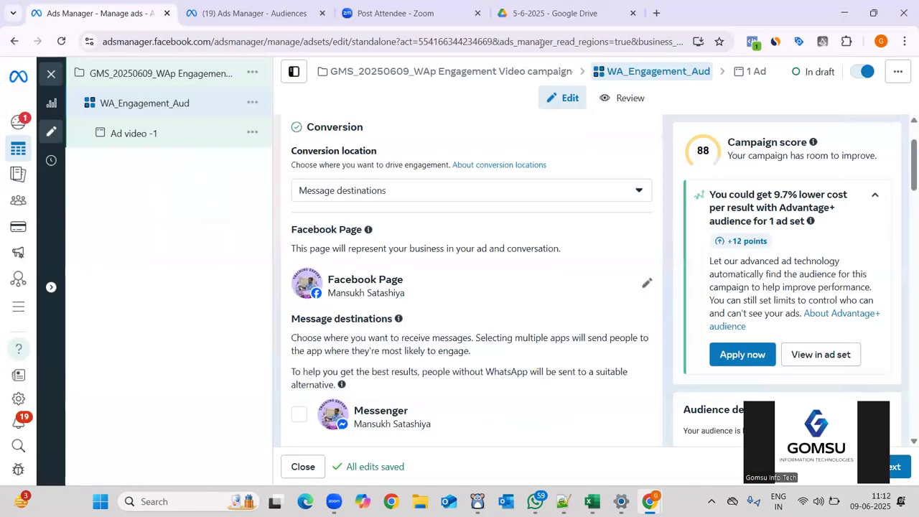
# Download video1.mp4 from the 5-6-2025 Google Drive folder and show it in the Downloads folder.
pyautogui.click(578, 20)
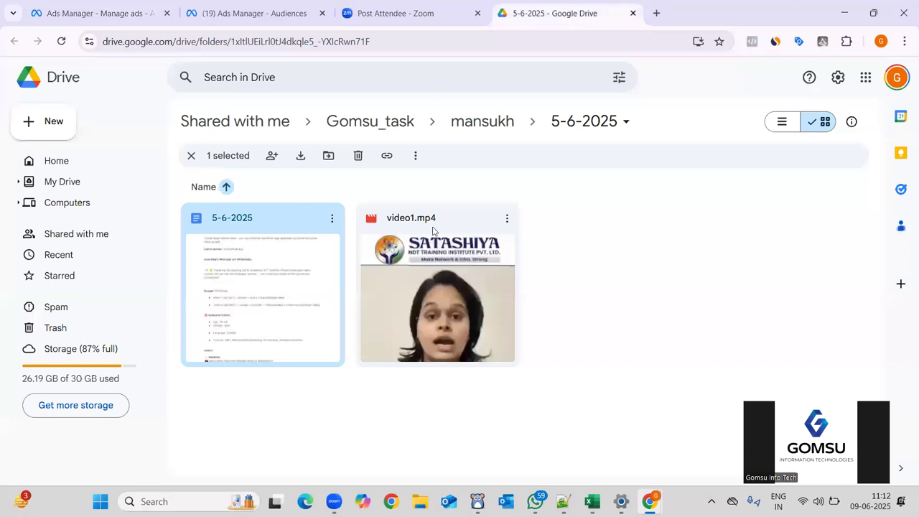
pyautogui.click(471, 264)
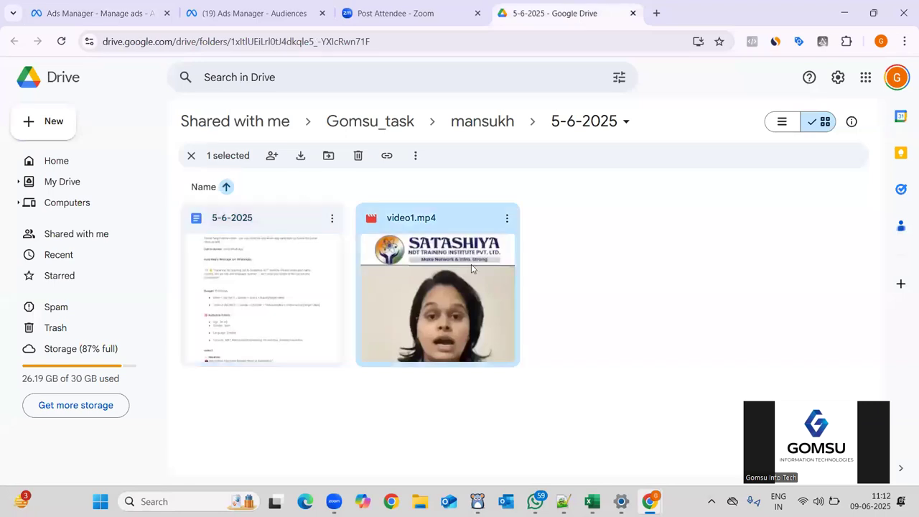
pyautogui.click(506, 220)
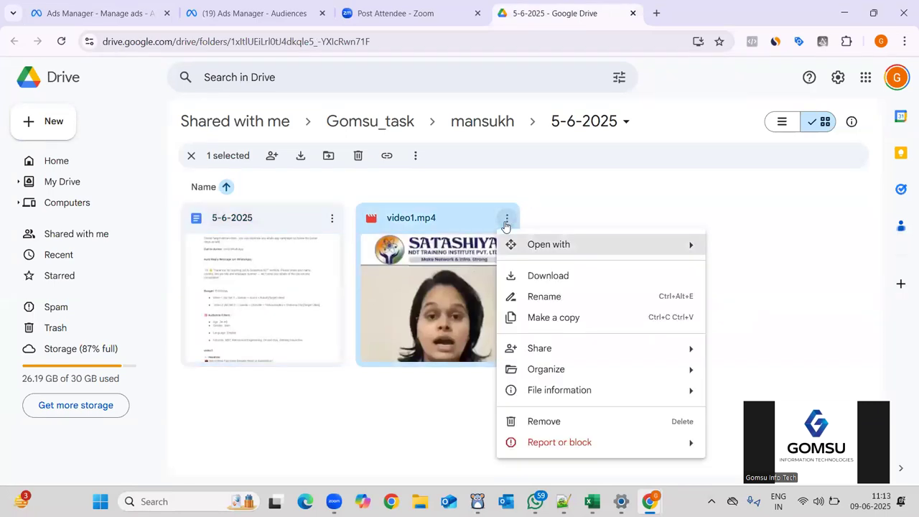
pyautogui.click(552, 276)
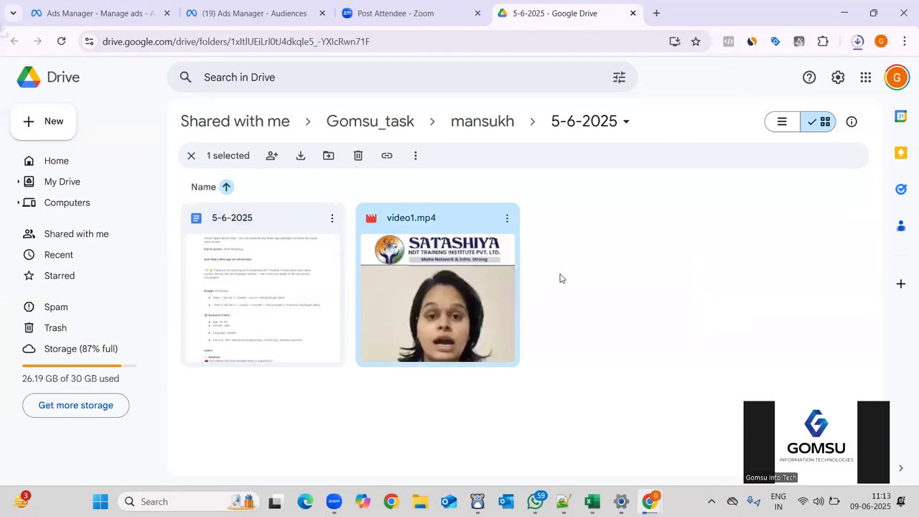
pyautogui.moveTo(726, 88)
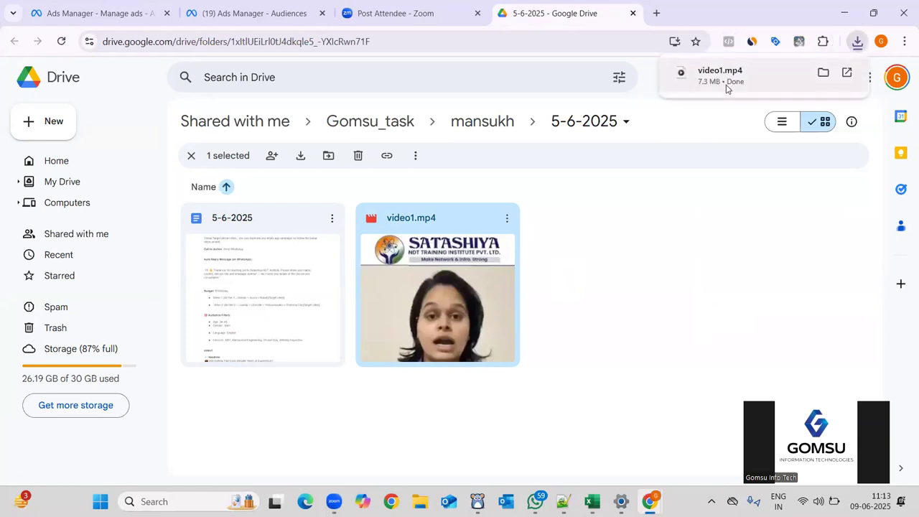
pyautogui.click(824, 74)
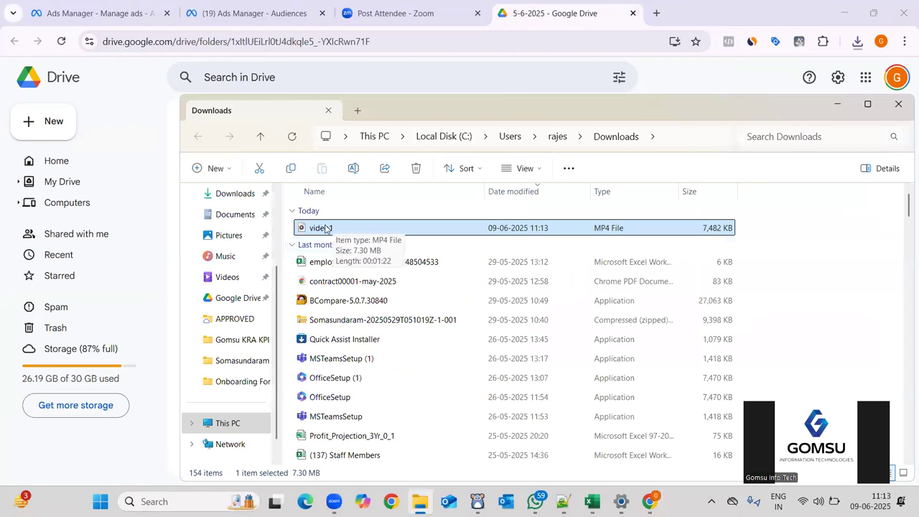
# Return to Ads Manager, check the ad set's WhatsApp destination, then review the Ad video -1 ad's Facebook Page and Instagram account.
pyautogui.click(106, 13)
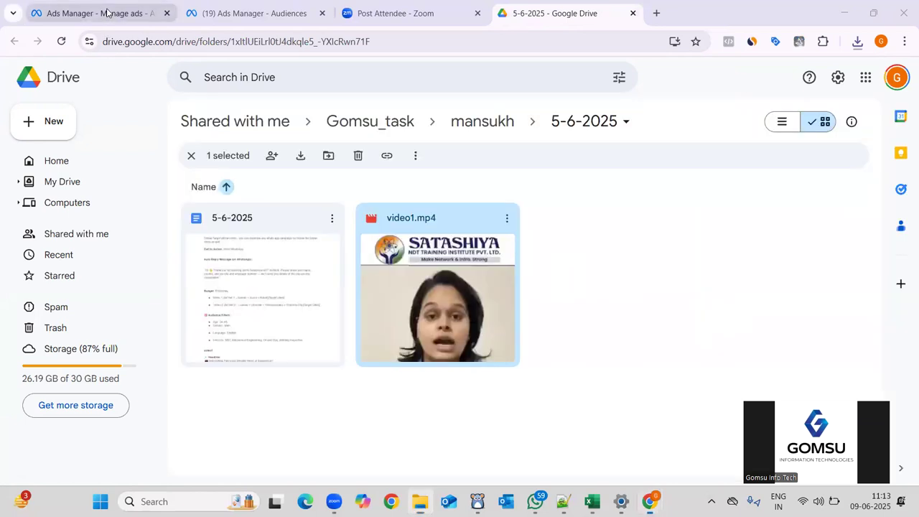
pyautogui.scroll(-3, 377, 231)
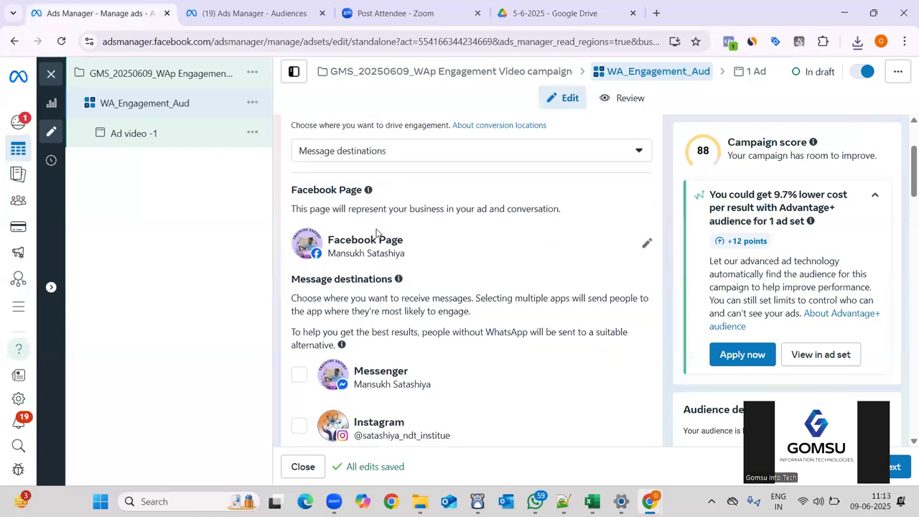
pyautogui.scroll(-5, 376, 230)
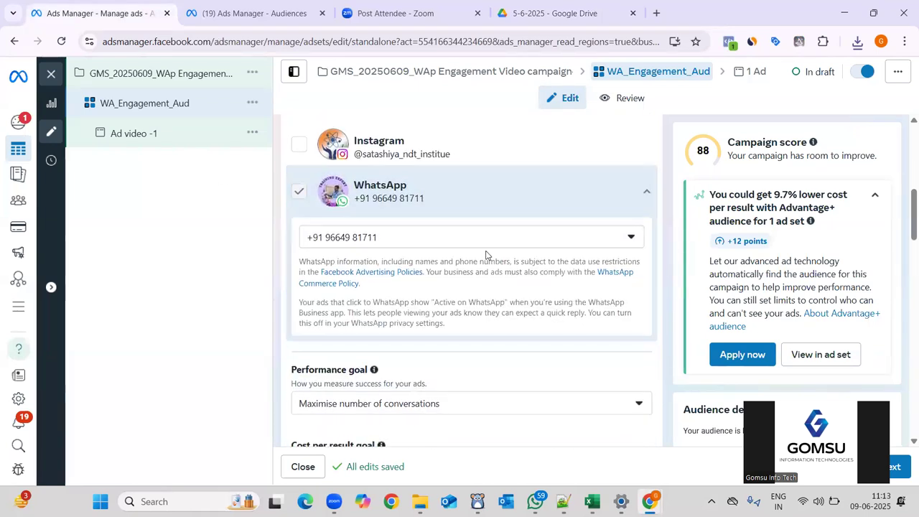
pyautogui.click(181, 144)
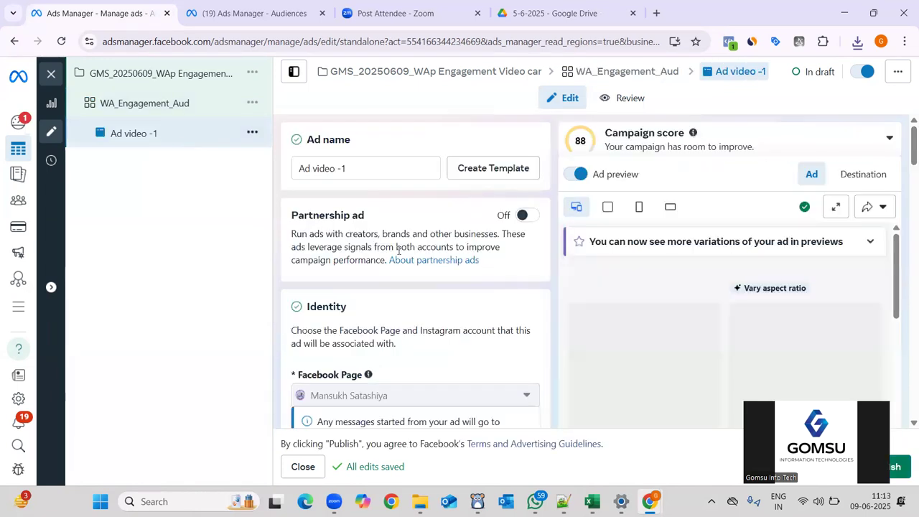
pyautogui.scroll(-1, 404, 264)
pyautogui.scroll(-2, 404, 268)
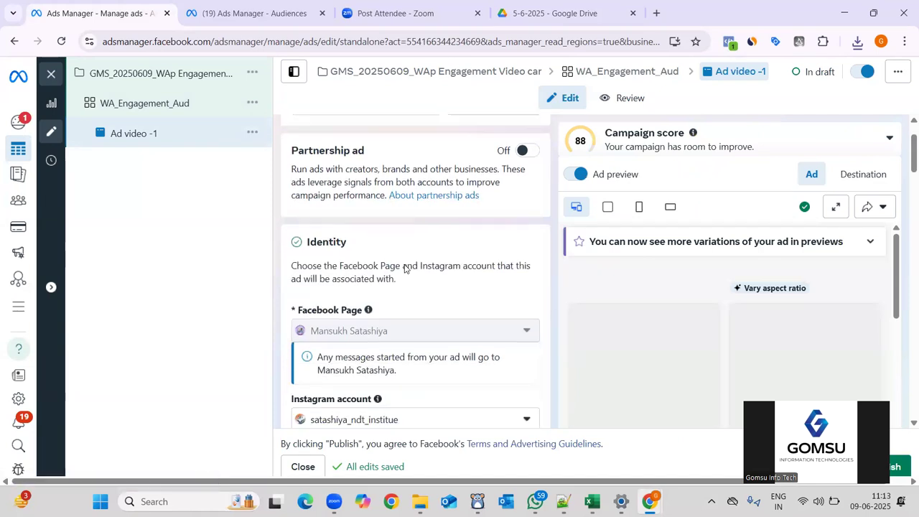
pyautogui.scroll(-2, 406, 264)
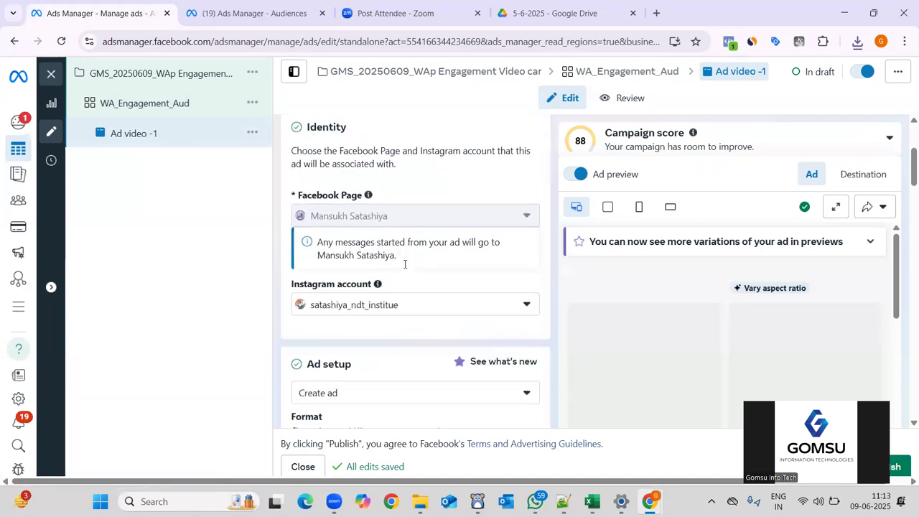
pyautogui.scroll(-2, 403, 263)
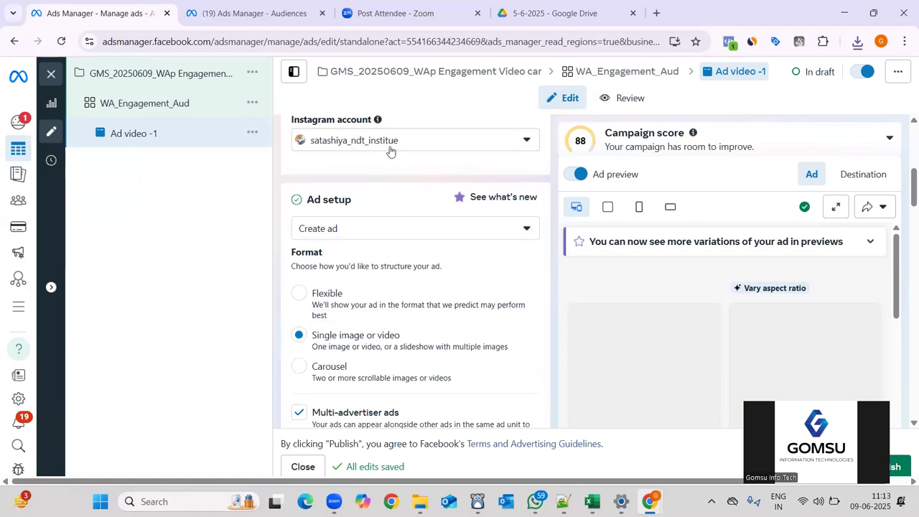
pyautogui.scroll(1, 393, 157)
pyautogui.scroll(4, 393, 156)
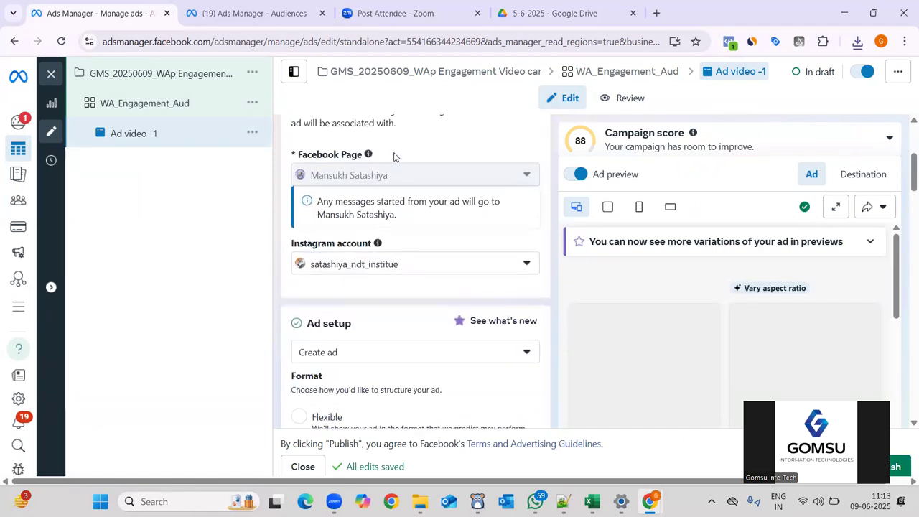
pyautogui.scroll(-1, 393, 157)
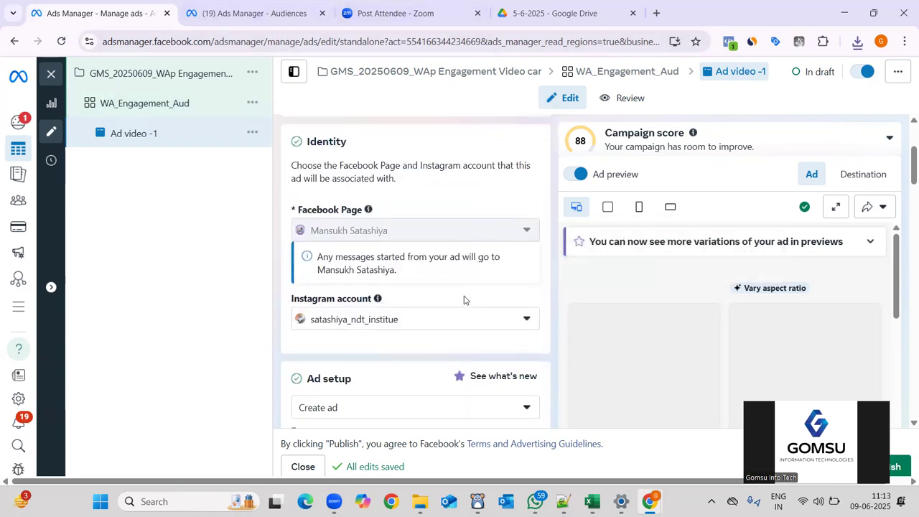
# Check the creative and feed preview of Ad video -1, then remove its existing media.
pyautogui.scroll(-8, 464, 300)
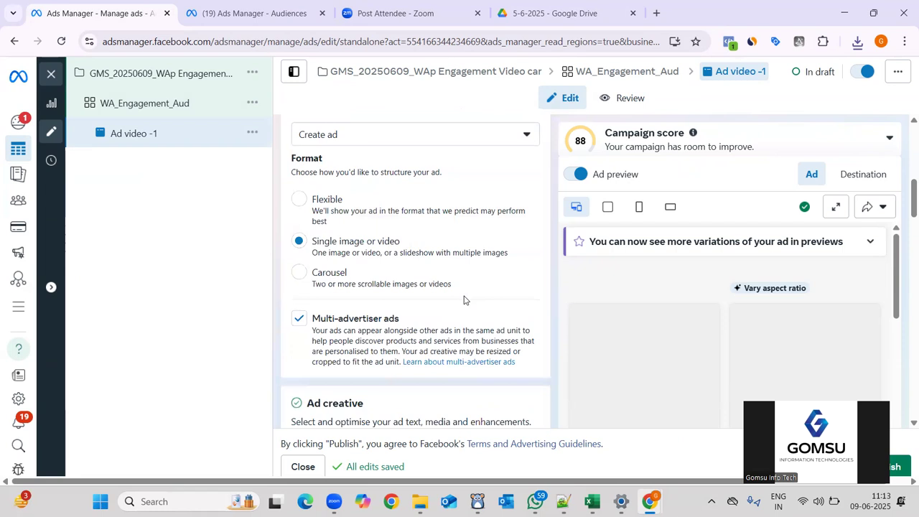
pyautogui.scroll(-4, 464, 301)
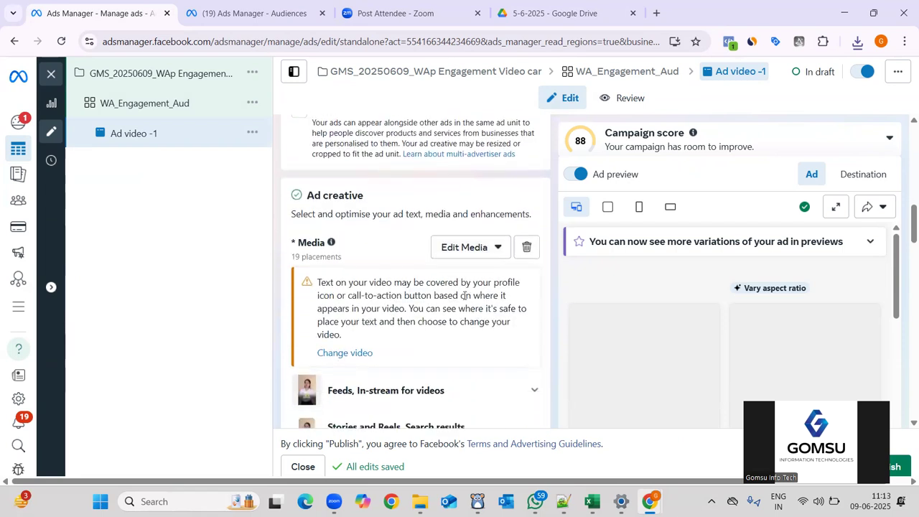
pyautogui.scroll(-4, 689, 283)
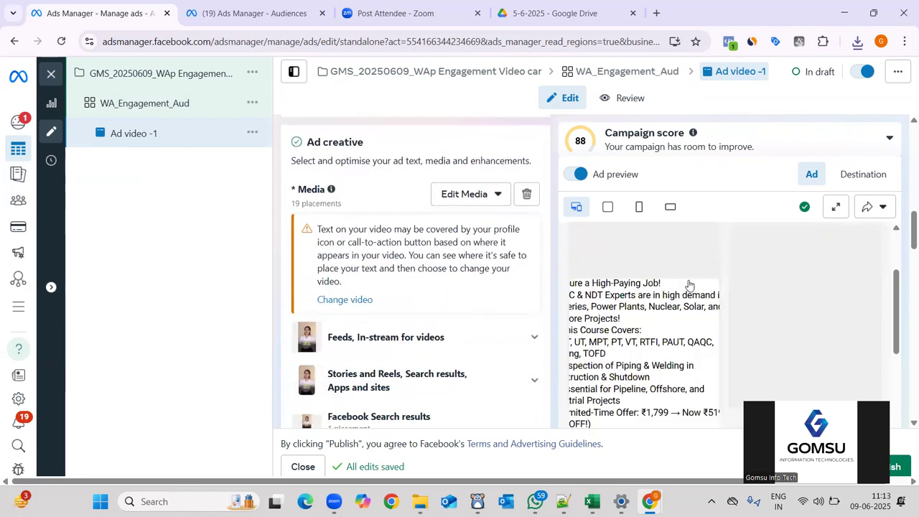
pyautogui.scroll(4, 690, 284)
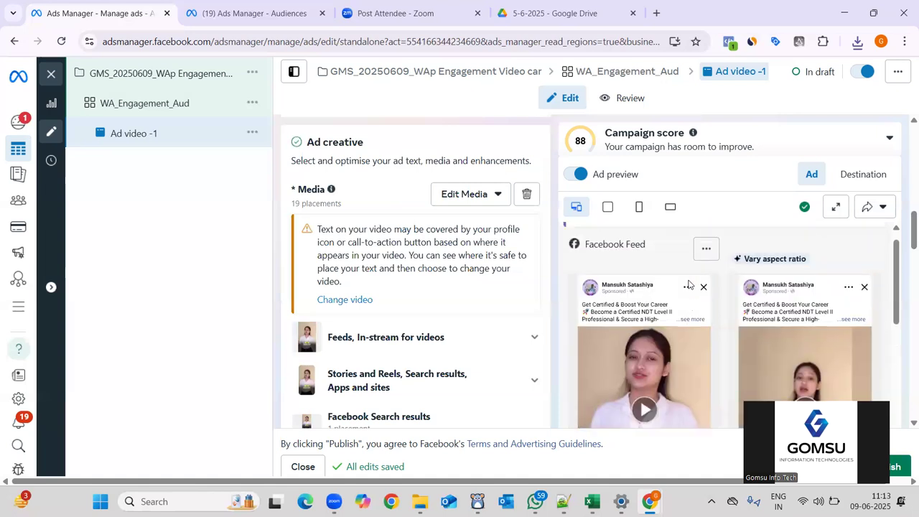
pyautogui.scroll(-1, 688, 285)
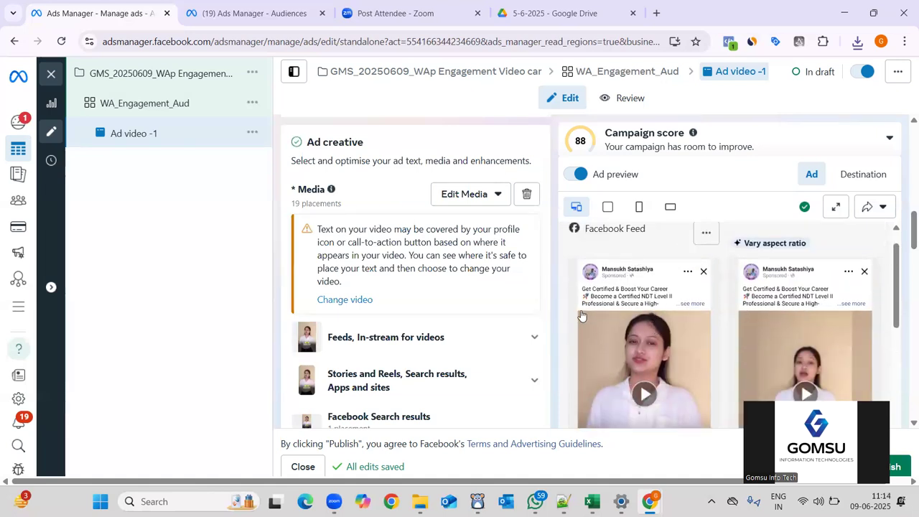
pyautogui.scroll(1, 486, 281)
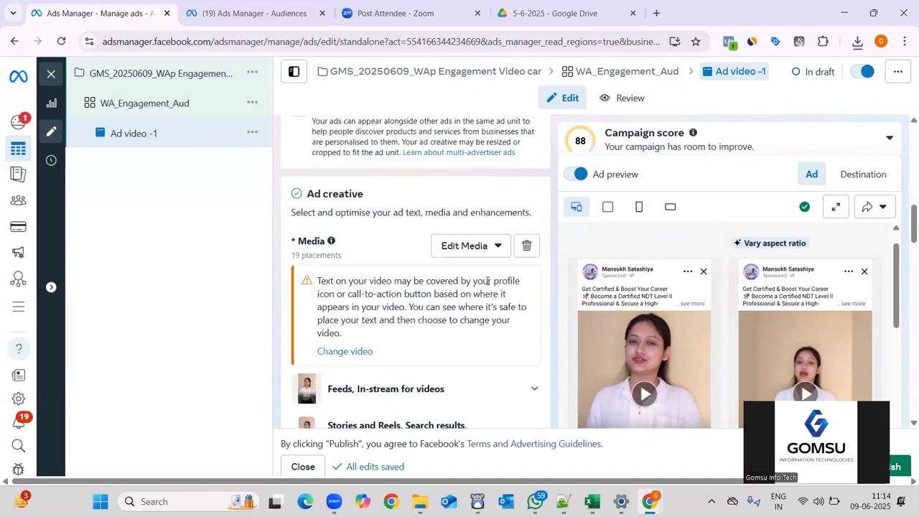
pyautogui.click(526, 249)
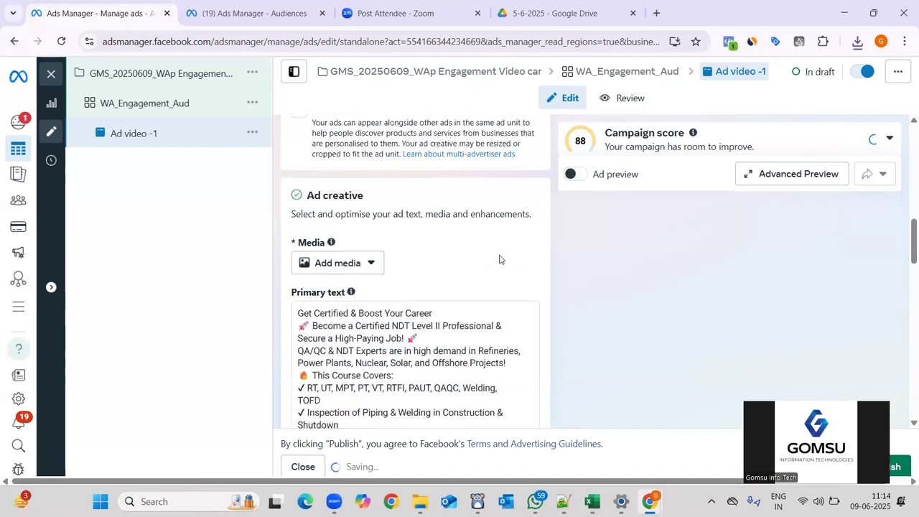
# Upload video1.mp4 from the Downloads folder as the new video for the Ad video -1 creative.
pyautogui.click(359, 265)
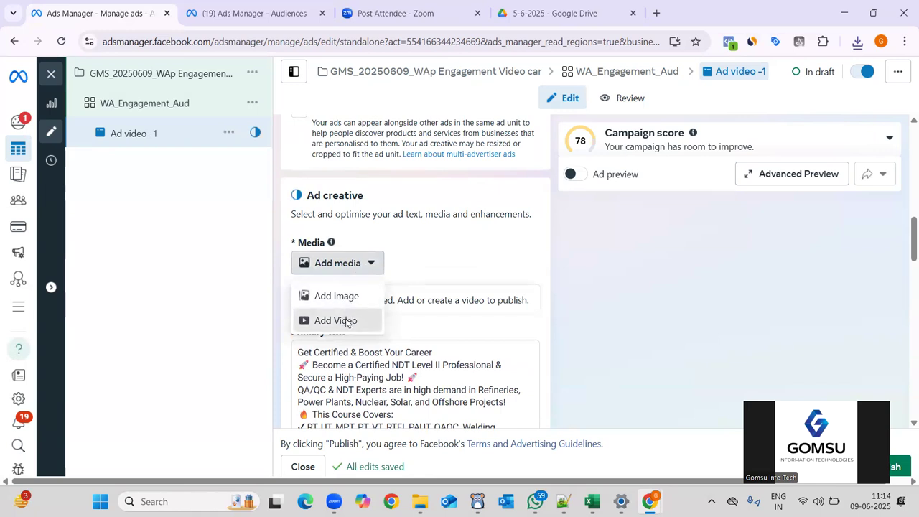
pyautogui.click(345, 321)
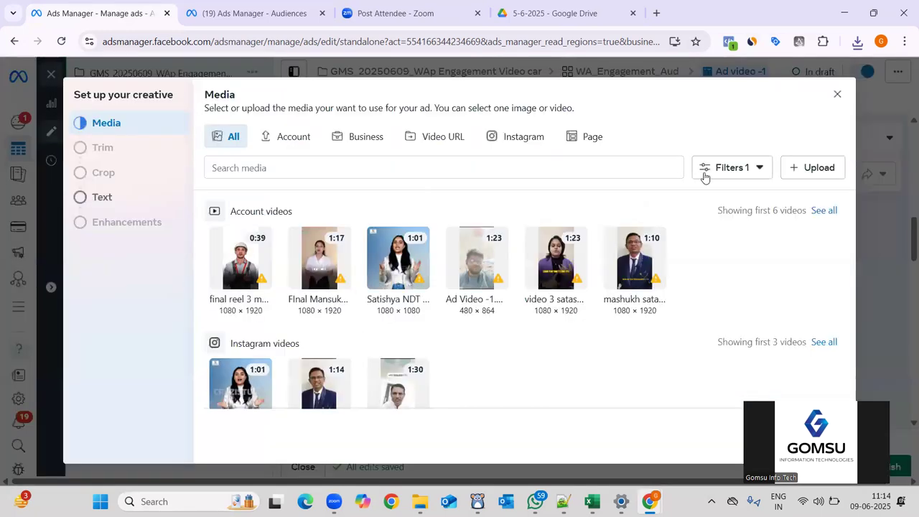
pyautogui.click(827, 173)
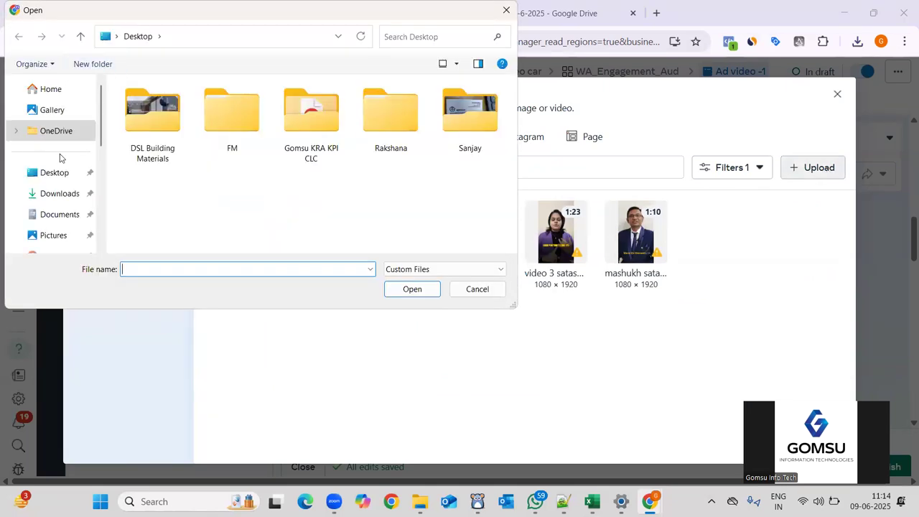
pyautogui.click(61, 194)
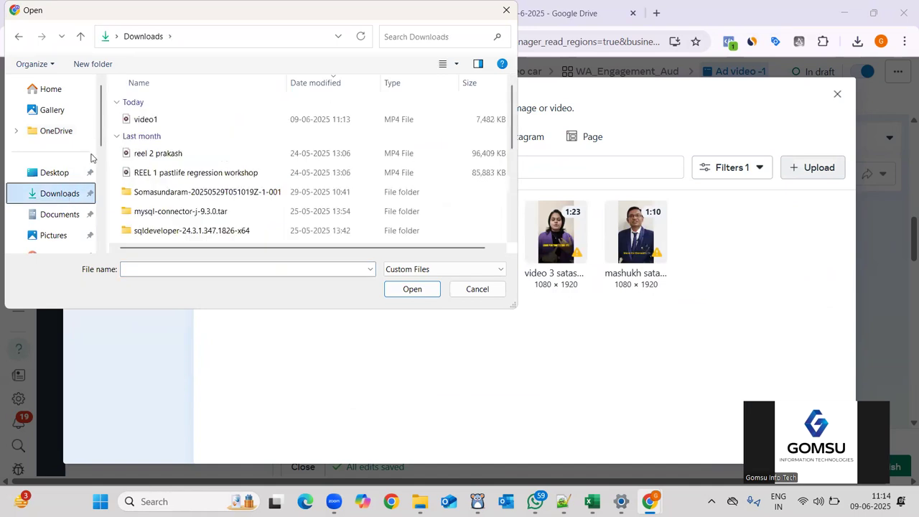
pyautogui.doubleClick(143, 120)
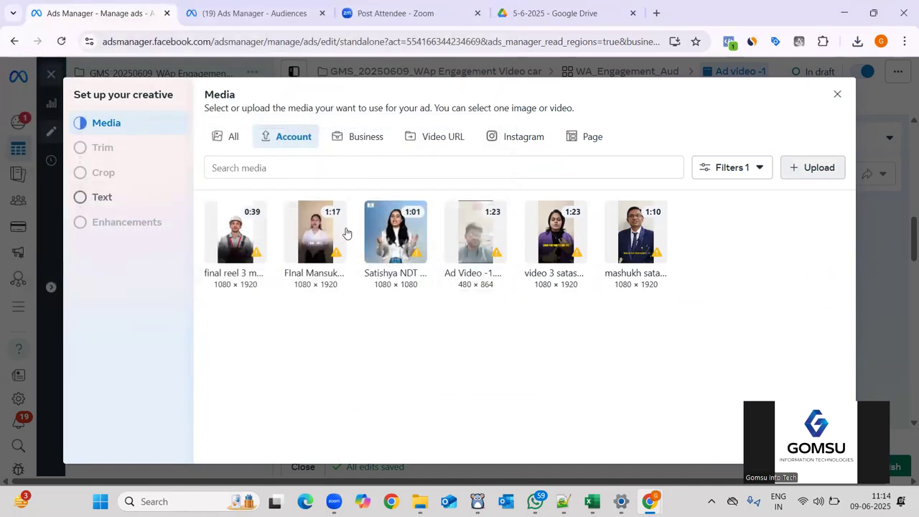
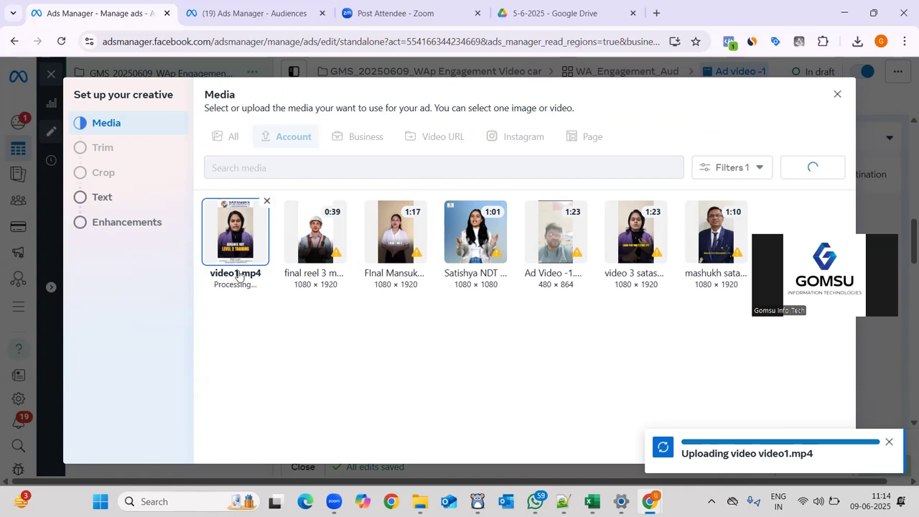
pyautogui.moveTo(719, 249)
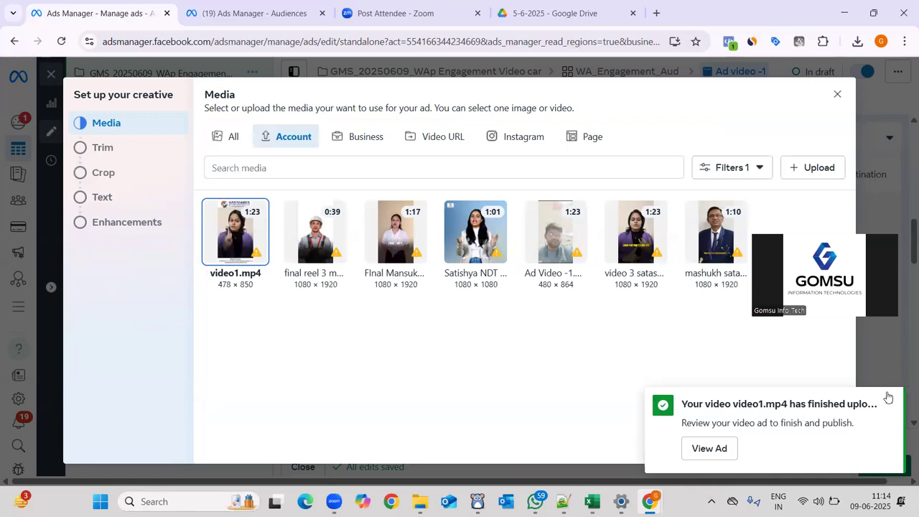
pyautogui.click(889, 402)
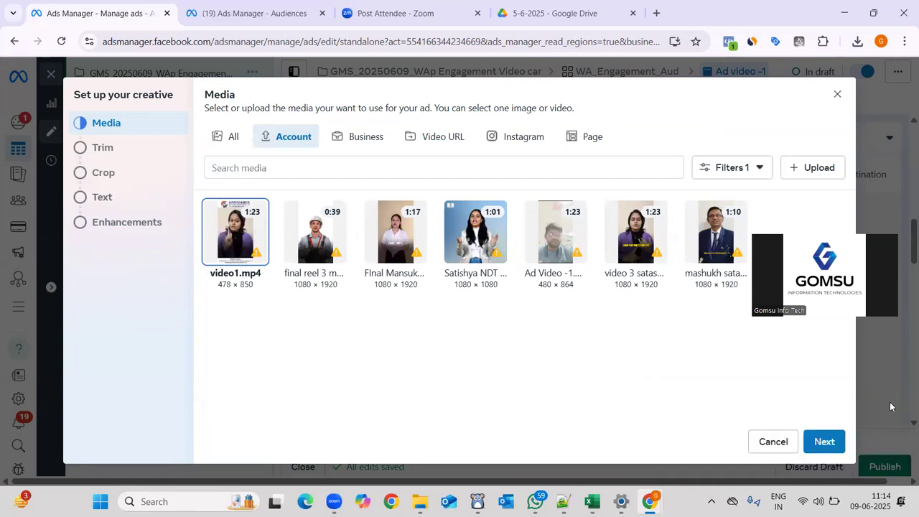
# Use video1.mp4 without trimming, keep the original vertical, square and horizontal crops, and continue to the ad text.
pyautogui.click(824, 442)
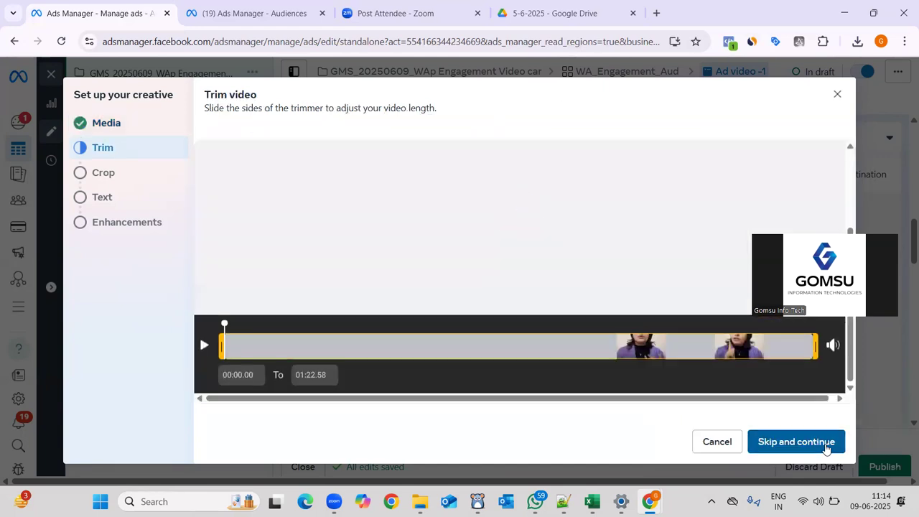
pyautogui.click(826, 442)
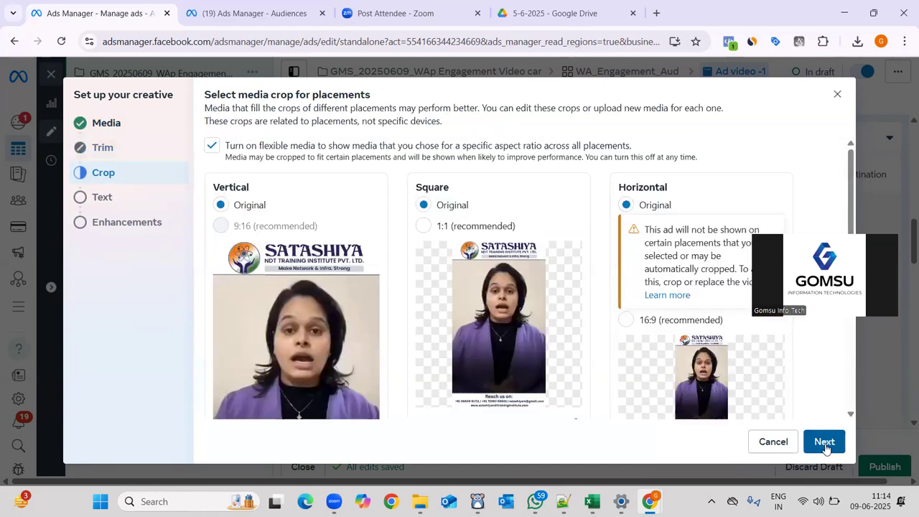
pyautogui.click(824, 442)
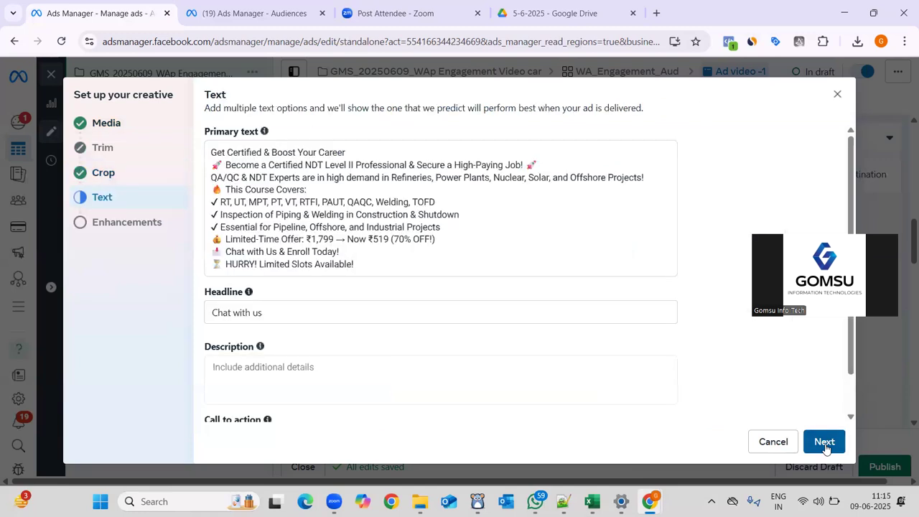
# Replace the primary text with video1's copy from the planning document, from "Engineers in Oil, Gas, Power & Piping" through the WhatsApp consultation line.
pyautogui.click(421, 217)
pyautogui.hotkey('alt', 'Tab')
pyautogui.hotkey('alt', 'Tab')
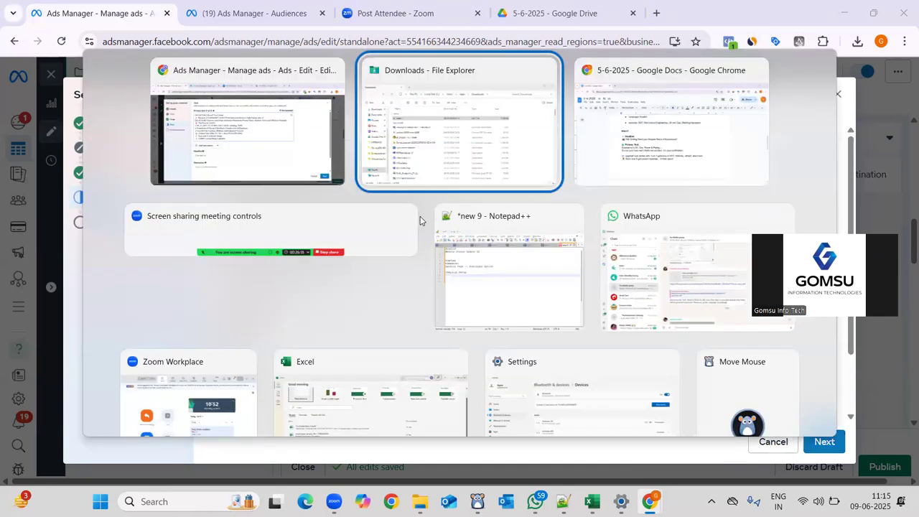
pyautogui.scroll(-1, 421, 217)
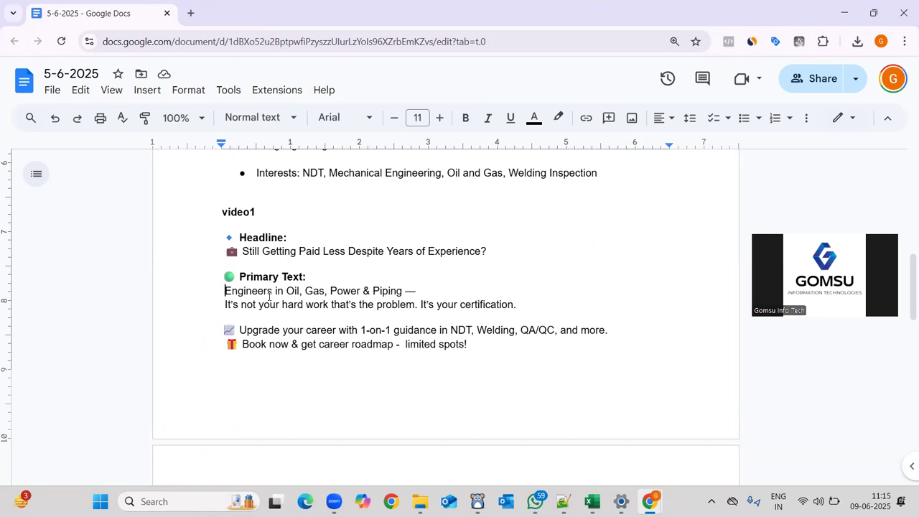
pyautogui.scroll(-2, 269, 296)
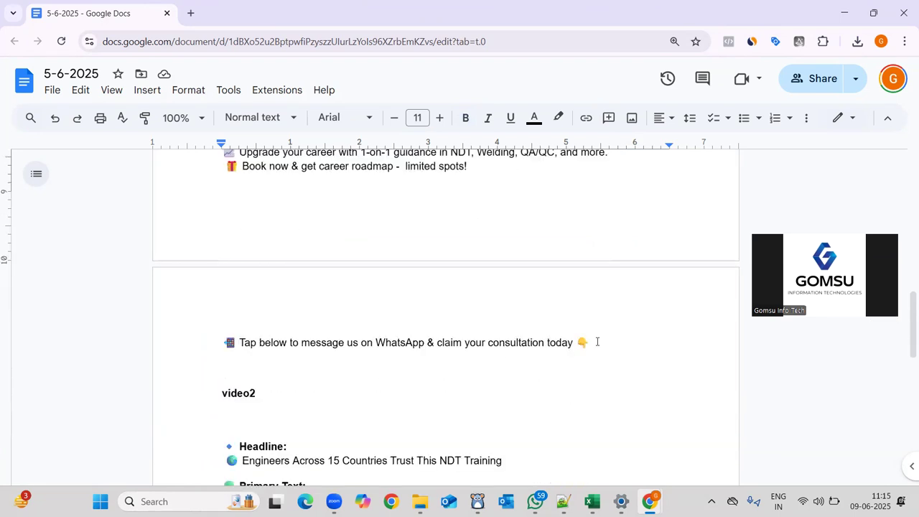
pyautogui.keyDown('shift'); pyautogui.click(597, 342); pyautogui.keyUp('shift')
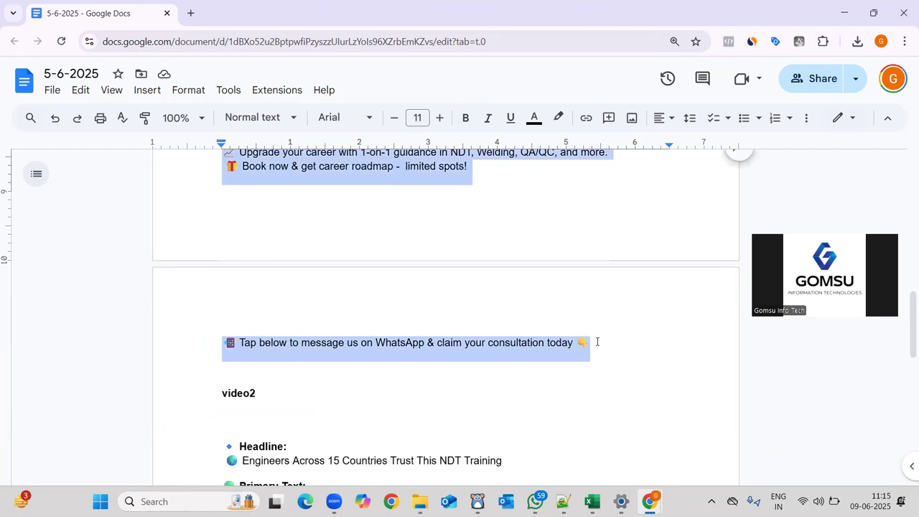
pyautogui.hotkey('alt', 'Tab')
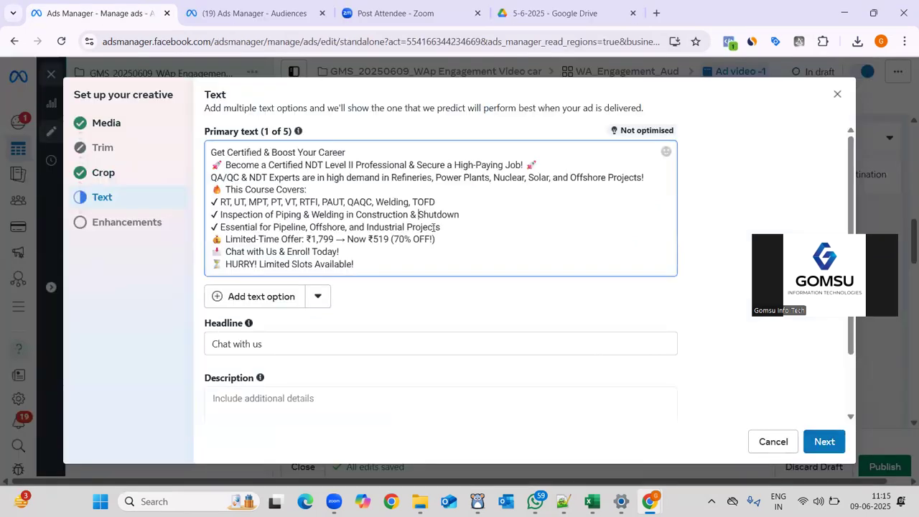
pyautogui.hotkey('ctrl', 'a')
pyautogui.write("Engineers in Oil, Gas, Power & Piping —  It's not your hard work that's the problem. It's your certification. 📈 Upgrade your career with 1-on-1 guidance in NDT, Welding, QA/QC, and more. 🎁 Book now & get career roadmap -  limited spots! 📲 Tap below to message us on WhatsApp & claim your consultation today 👇")
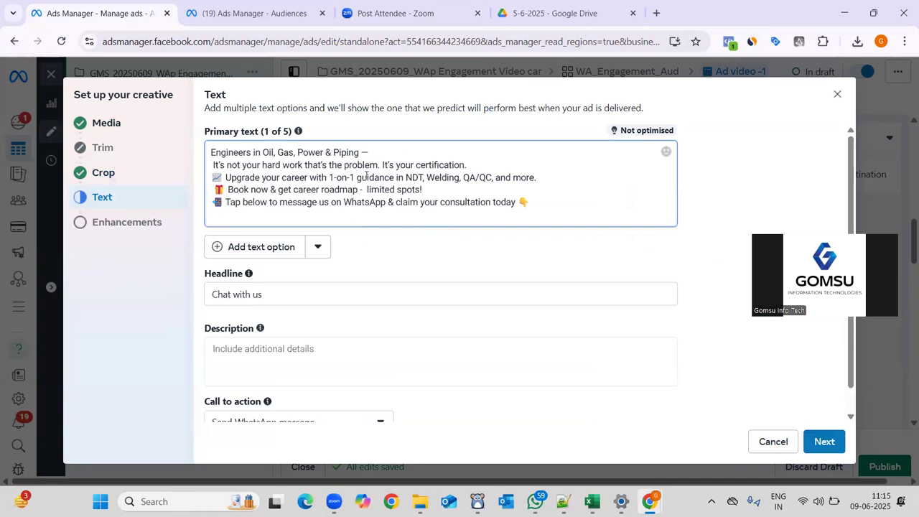
pyautogui.press('BackSpace')
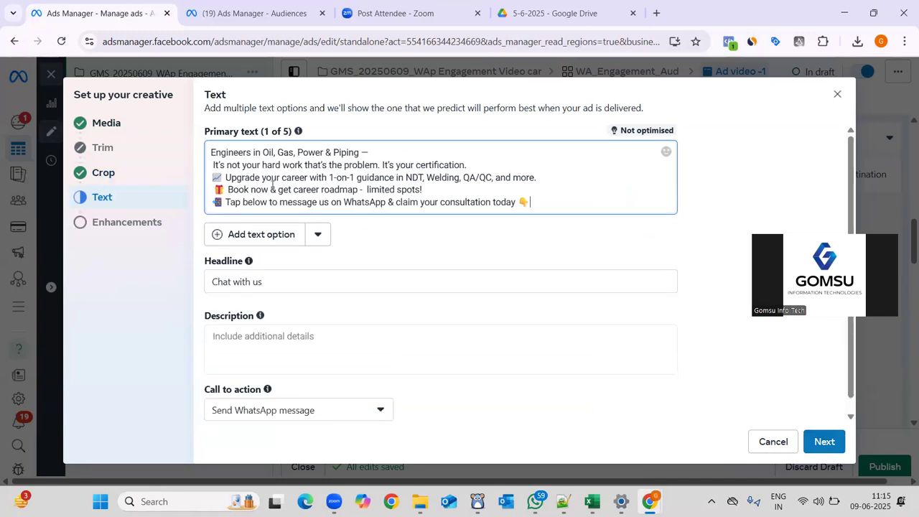
# Replace the headline with video1's headline from the planning document, "💼 Still Getting Paid Less Despite Years of Experience?".
pyautogui.hotkey('alt', 'Tab')
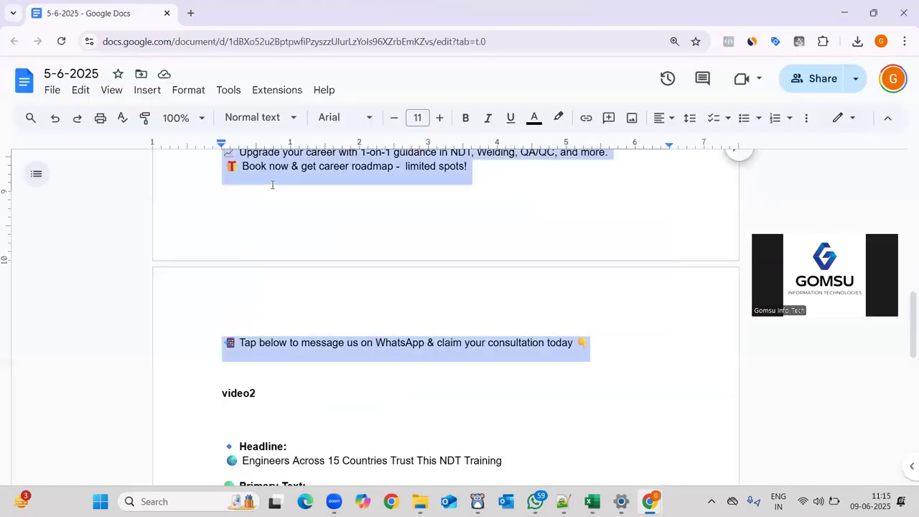
pyautogui.scroll(2, 309, 249)
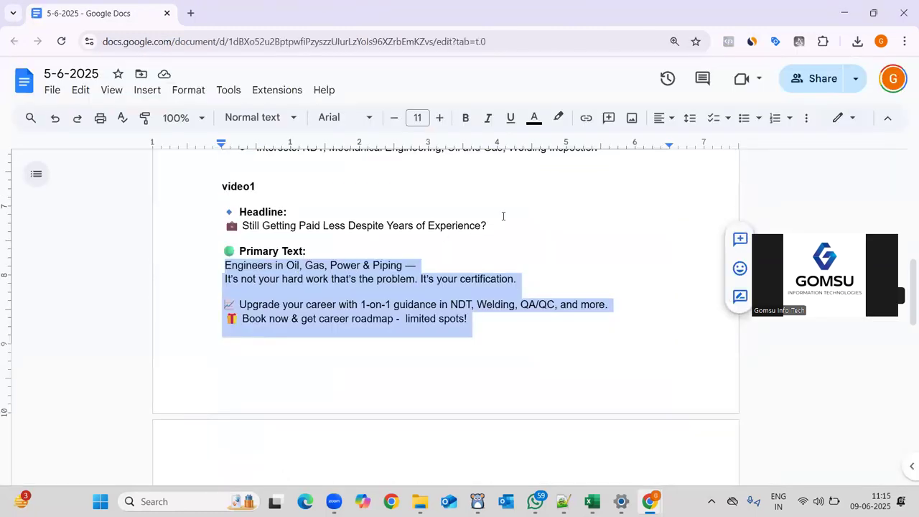
pyautogui.tripleClick(505, 222)
pyautogui.hotkey('ctrl', 'c')
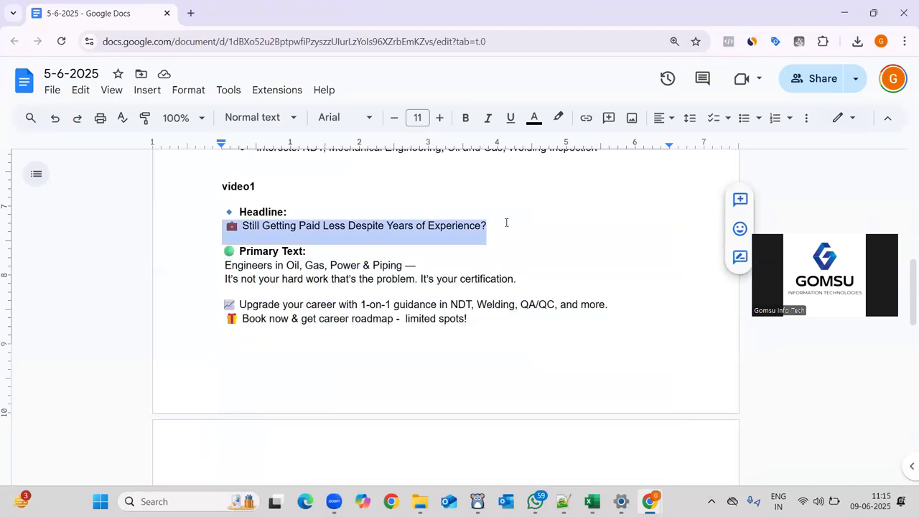
pyautogui.hotkey('alt', 'Tab')
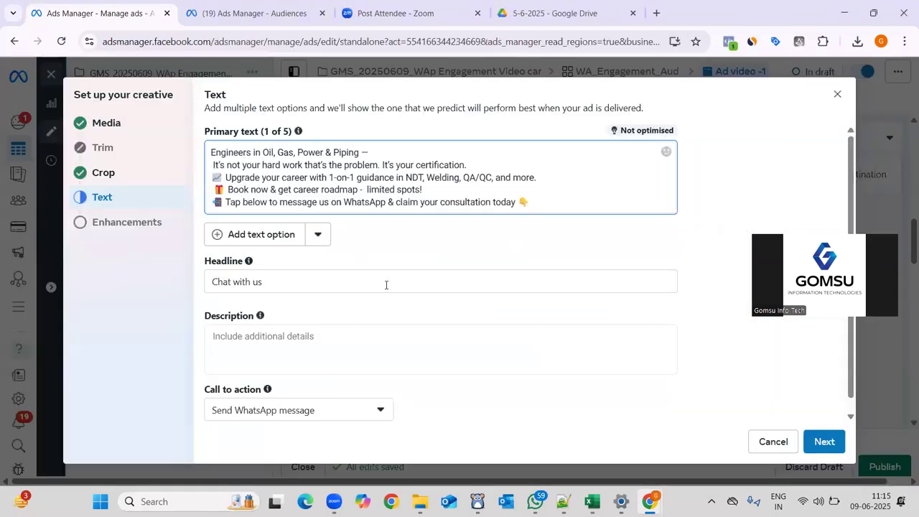
pyautogui.click(386, 285)
pyautogui.hotkey('ctrl', 'a')
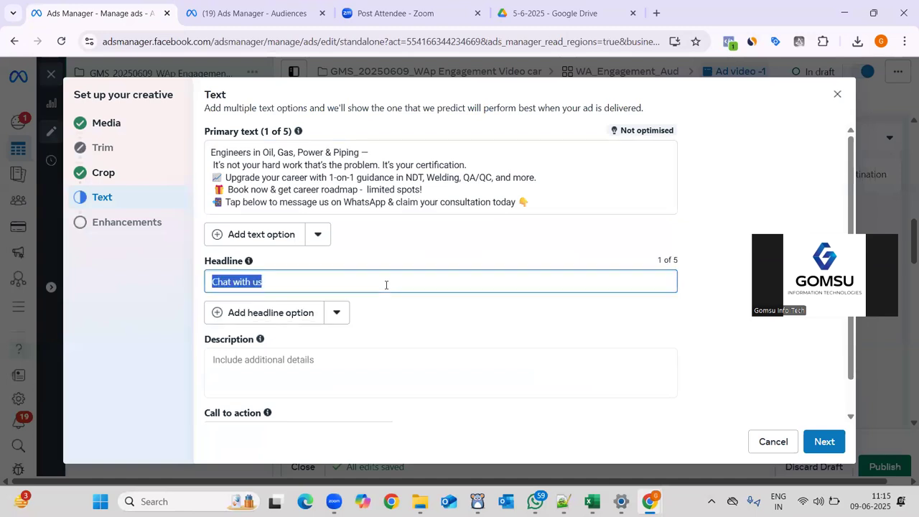
pyautogui.hotkey('ctrl', 'v')
pyautogui.press('Tab')
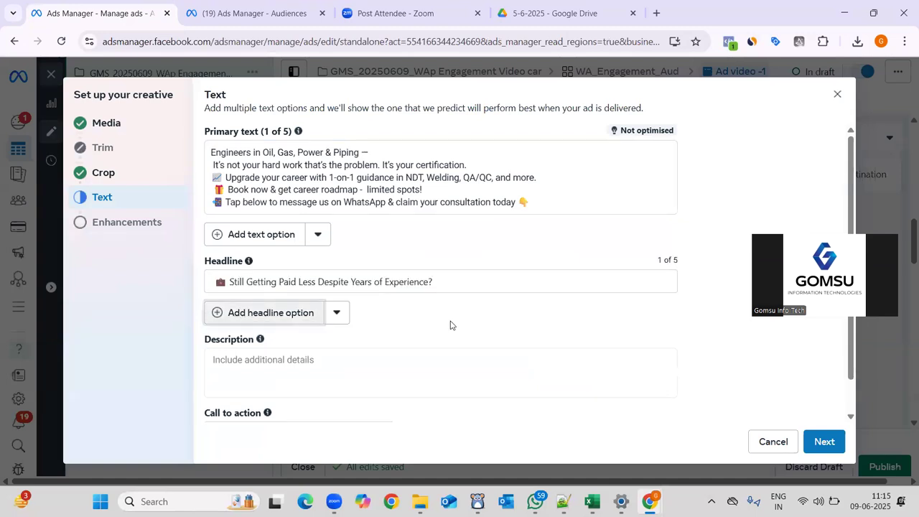
# Check the call to action against the planning document, keep Send WhatsApp message, and finish the creative with the default enhancements.
pyautogui.scroll(-1, 451, 322)
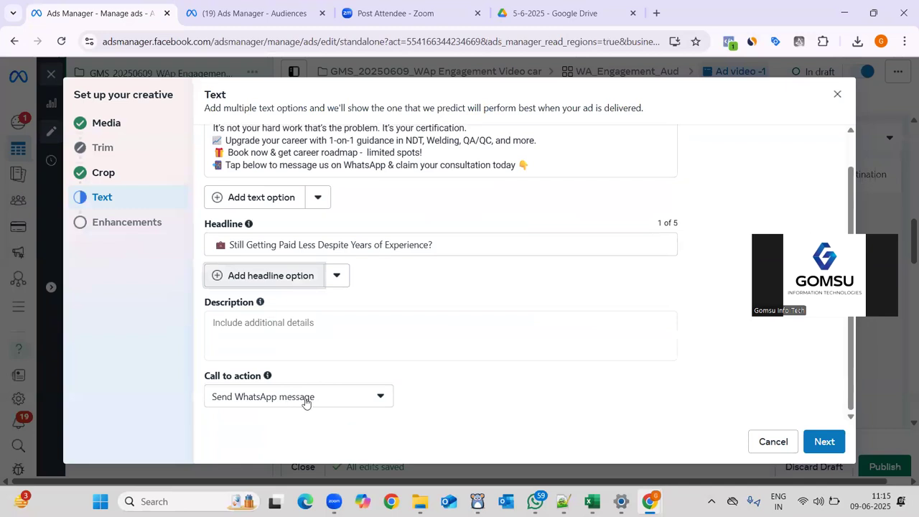
pyautogui.hotkey('alt', 'Tab')
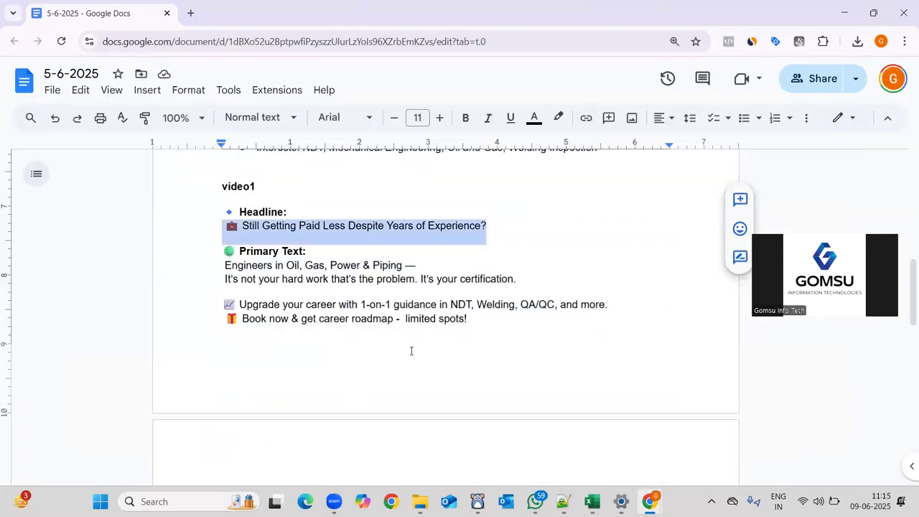
pyautogui.scroll(3, 410, 351)
pyautogui.scroll(4, 411, 351)
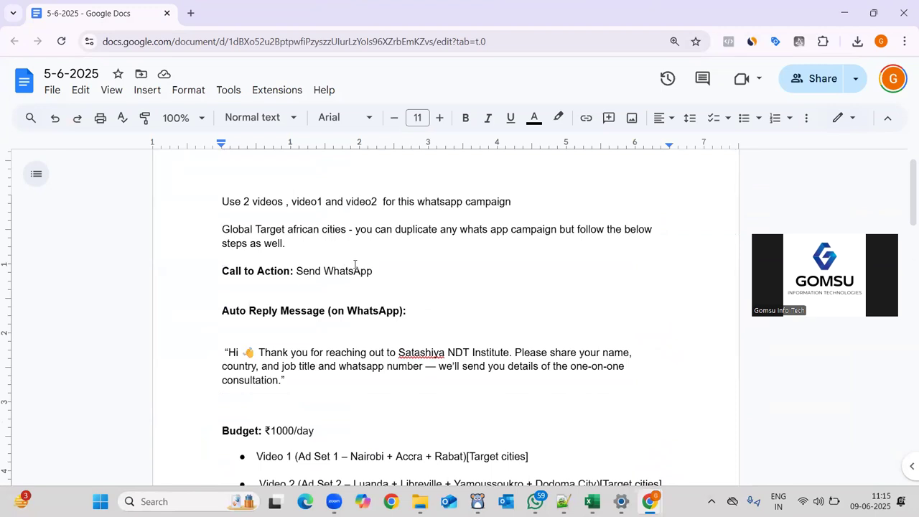
pyautogui.hotkey('alt', 'Tab')
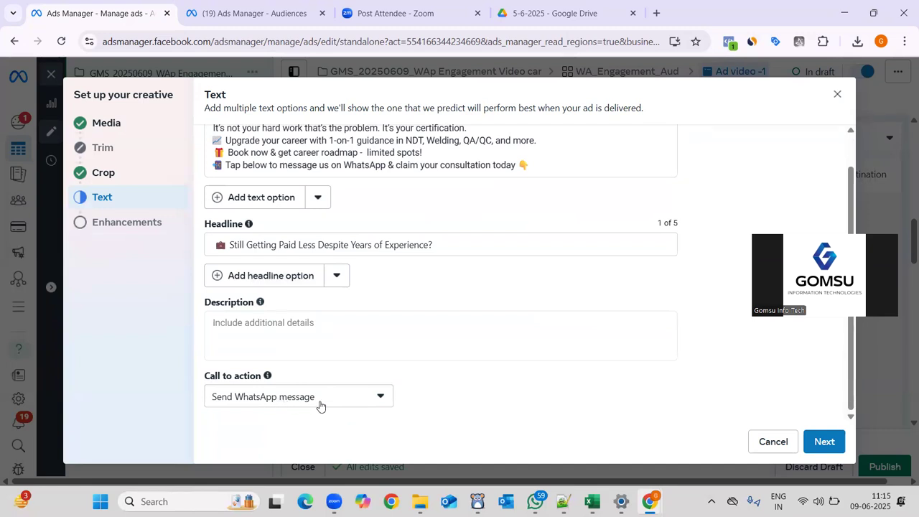
pyautogui.click(826, 442)
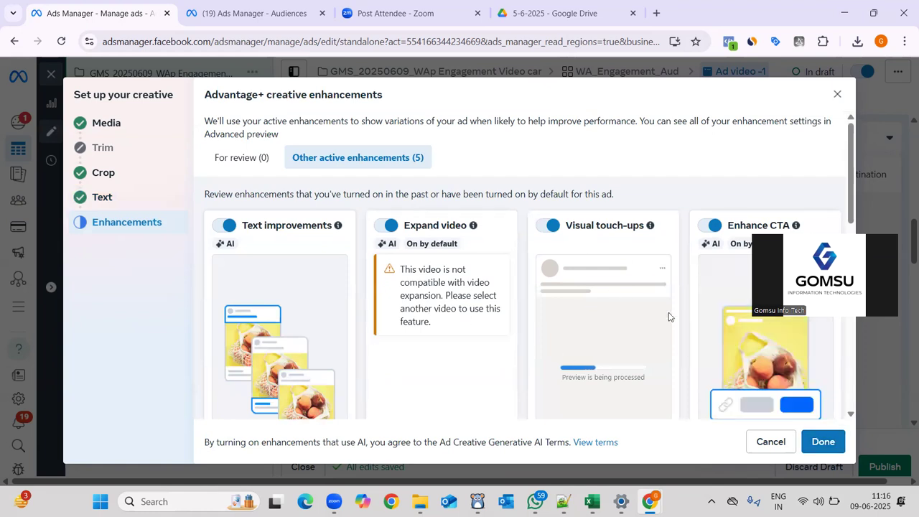
pyautogui.click(830, 446)
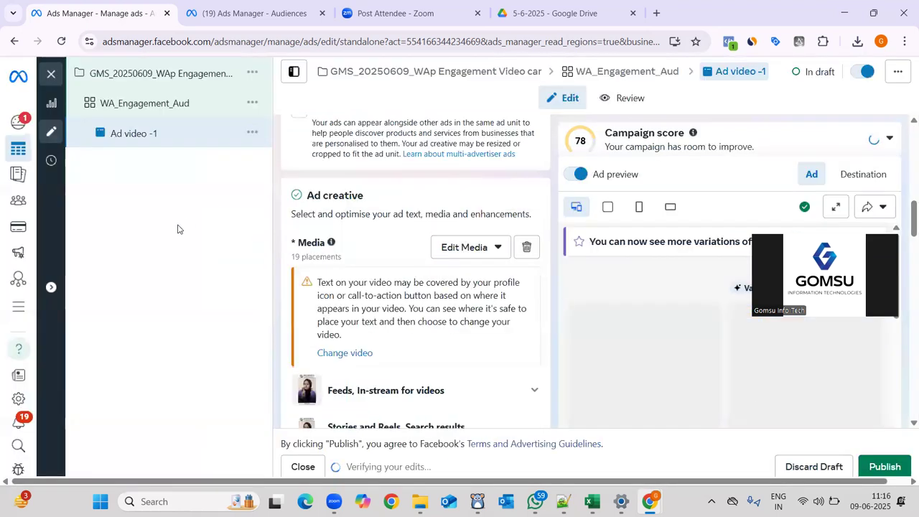
# Review Ad video -1's placement warnings, primary text, headline and message template settings.
pyautogui.scroll(-6, 396, 297)
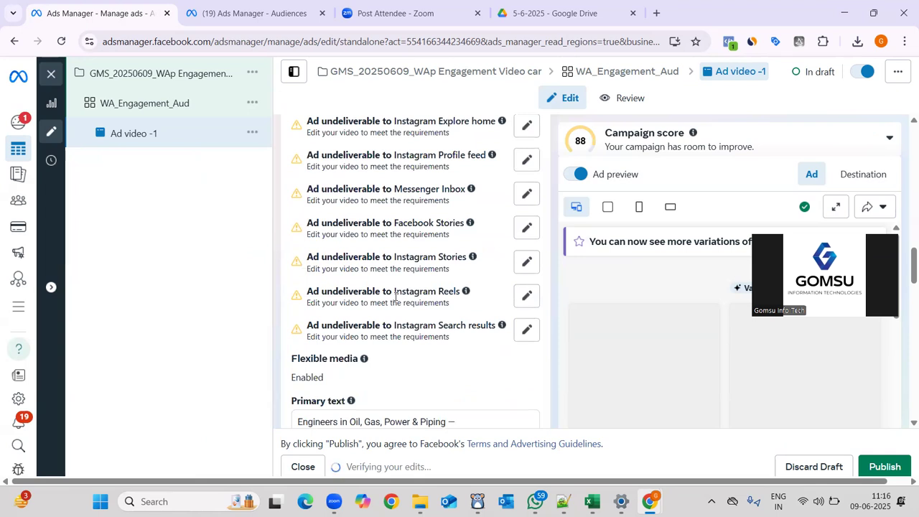
pyautogui.scroll(2, 395, 297)
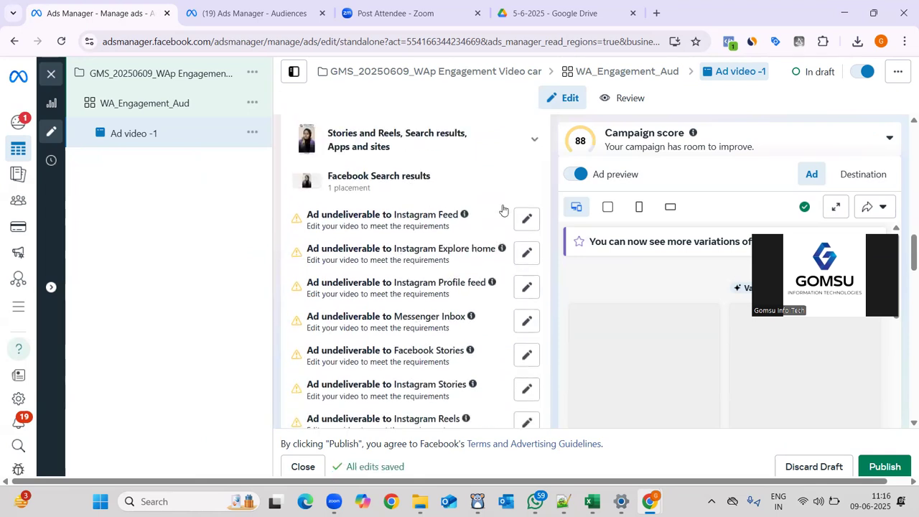
pyautogui.scroll(-4, 460, 302)
pyautogui.scroll(-1, 460, 302)
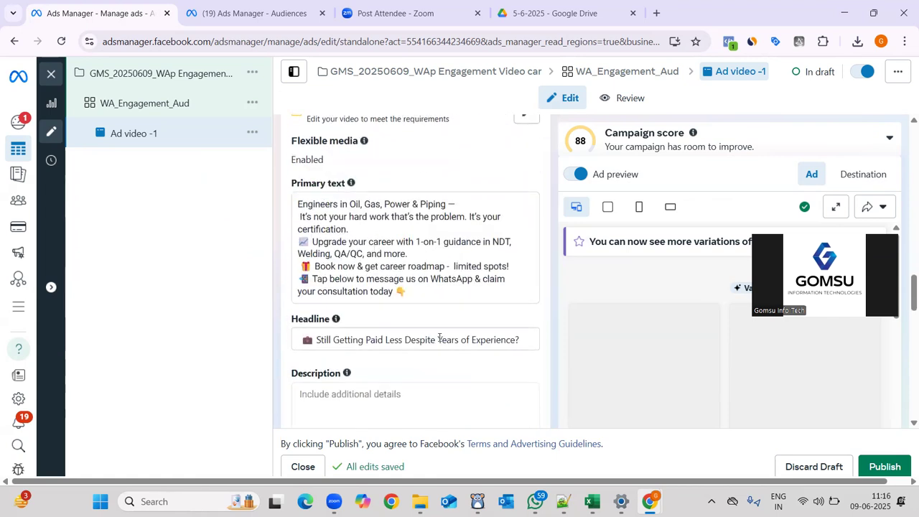
pyautogui.scroll(-5, 439, 338)
pyautogui.scroll(-2, 439, 340)
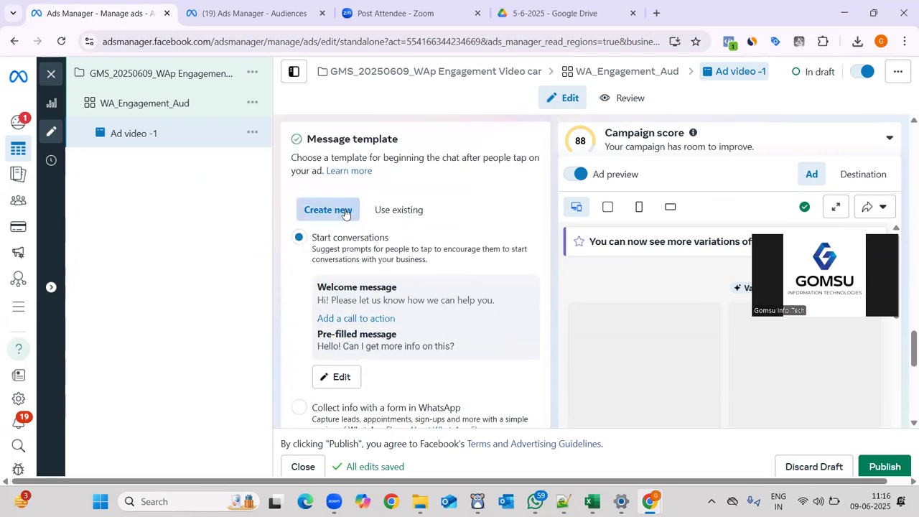
pyautogui.scroll(-1, 345, 214)
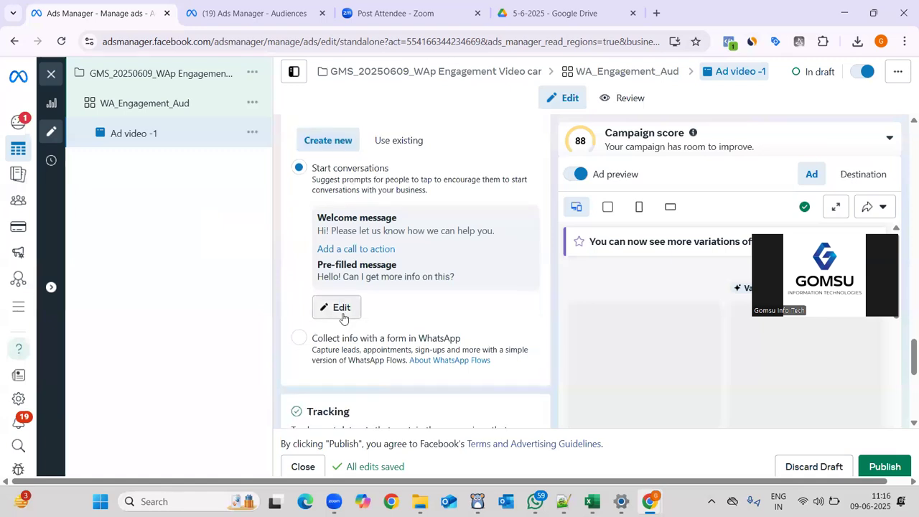
pyautogui.scroll(2, 378, 212)
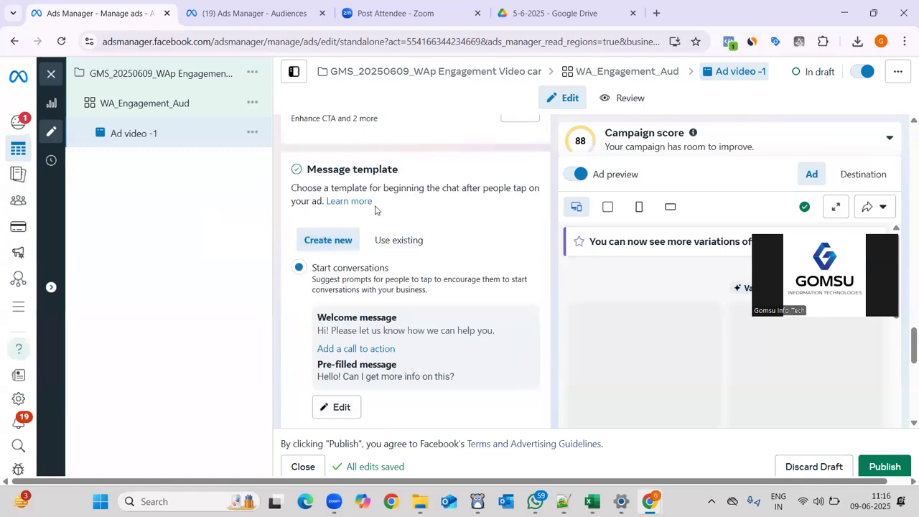
# Replace the Start conversations template's welcome message with the planning document's auto-reply text, beginning "Hi 👋 Thank you for reaching out".
pyautogui.click(336, 405)
pyautogui.scroll(-1, 409, 336)
pyautogui.scroll(1, 409, 336)
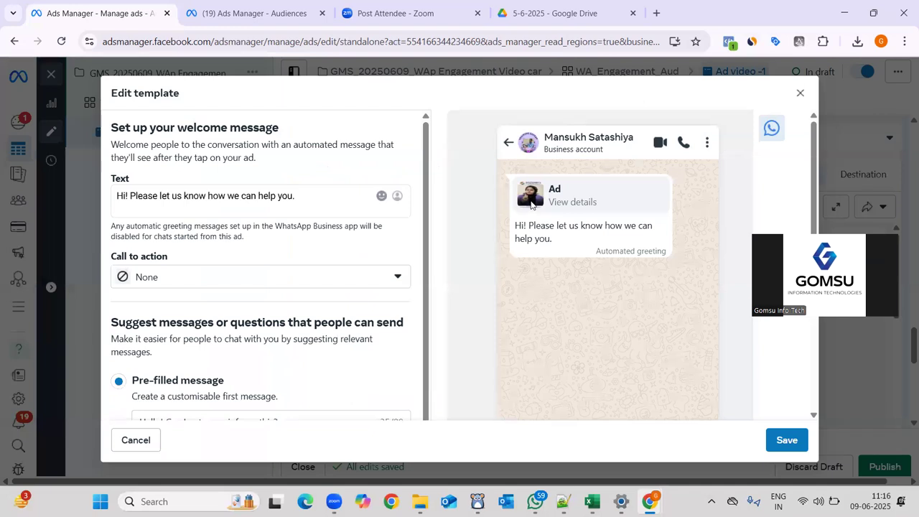
pyautogui.click(311, 194)
pyautogui.hotkey('alt', 'Tab')
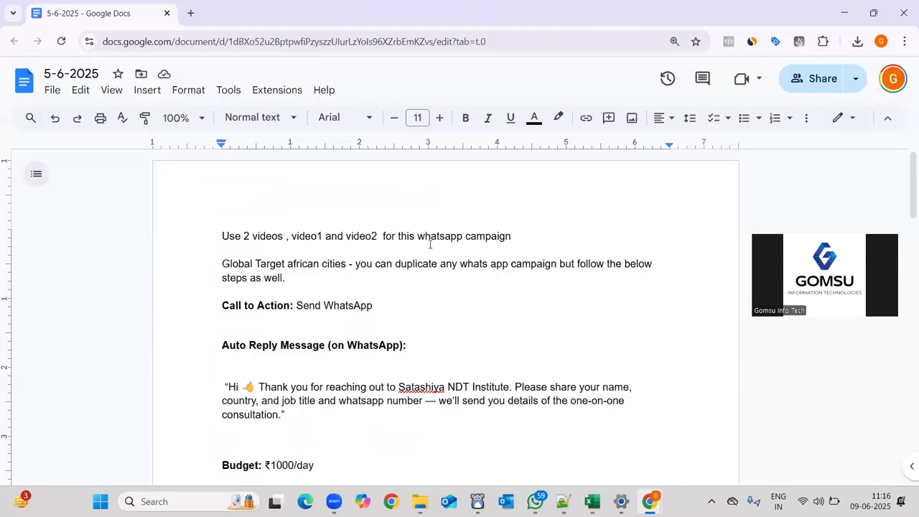
pyautogui.scroll(-3, 430, 244)
pyautogui.scroll(1, 430, 245)
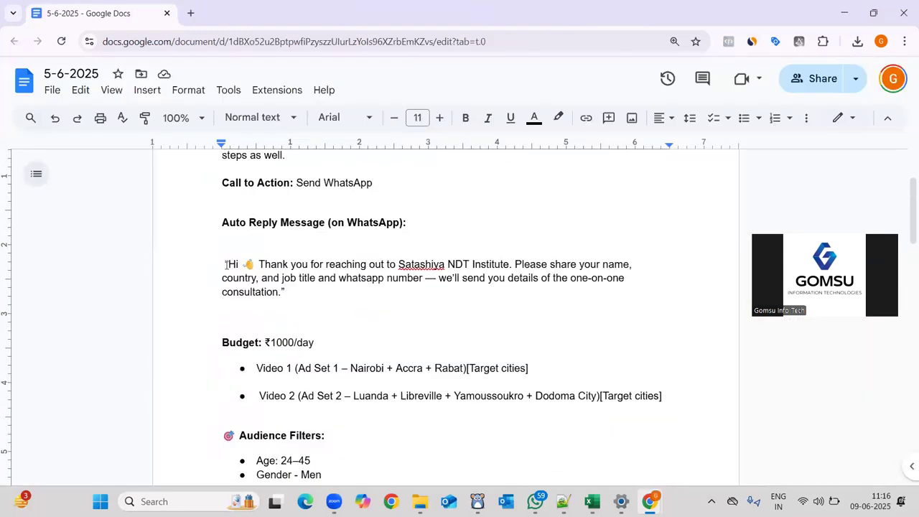
pyautogui.moveTo(225, 265); pyautogui.dragTo(300, 292)
pyautogui.hotkey('ctrl', 'c')
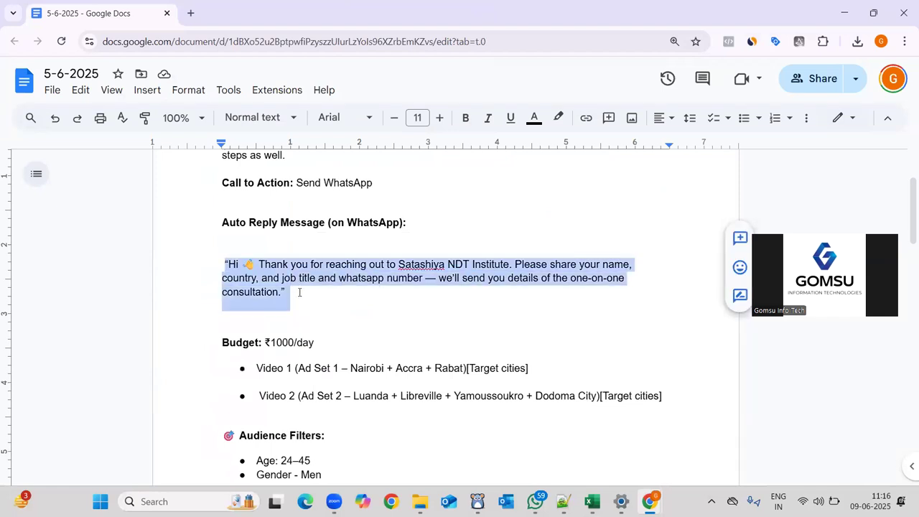
pyautogui.hotkey('alt', 'Tab')
pyautogui.click(188, 214)
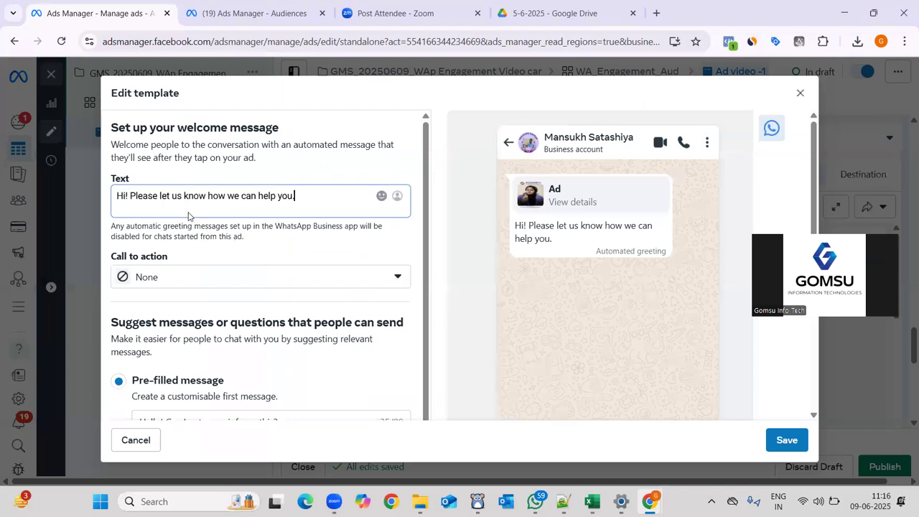
pyautogui.hotkey('ctrl', 'a')
pyautogui.hotkey('ctrl', 'v')
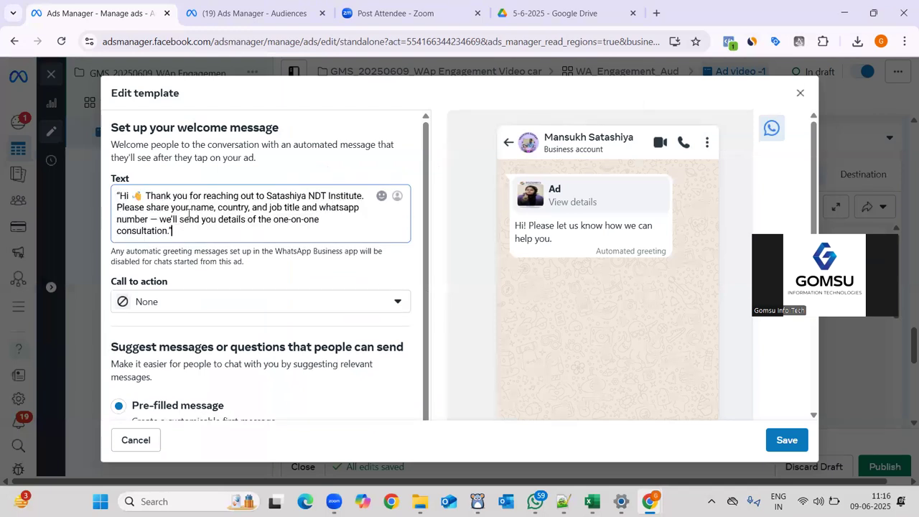
# Compare the welcome message and its call-to-action options with the planning document's Auto Reply Message section, keeping the call to action at None.
pyautogui.hotkey('alt', 'Tab')
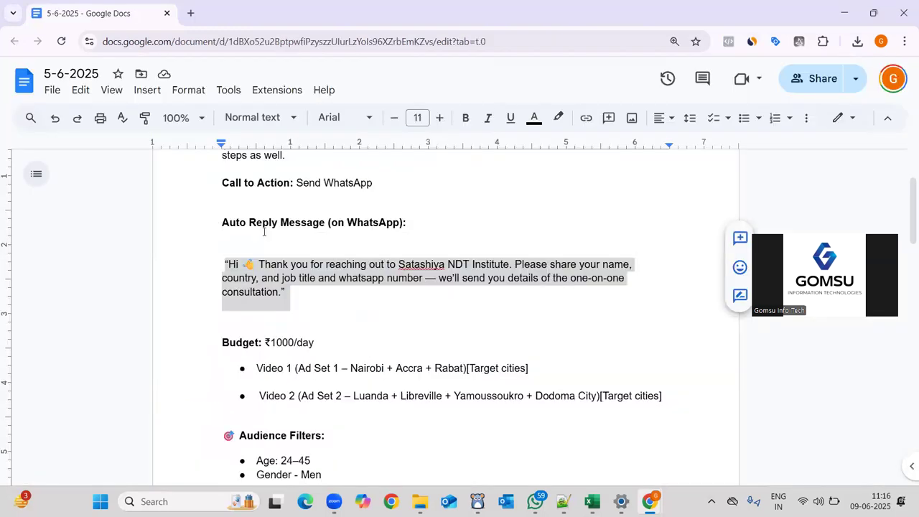
pyautogui.scroll(-1, 338, 293)
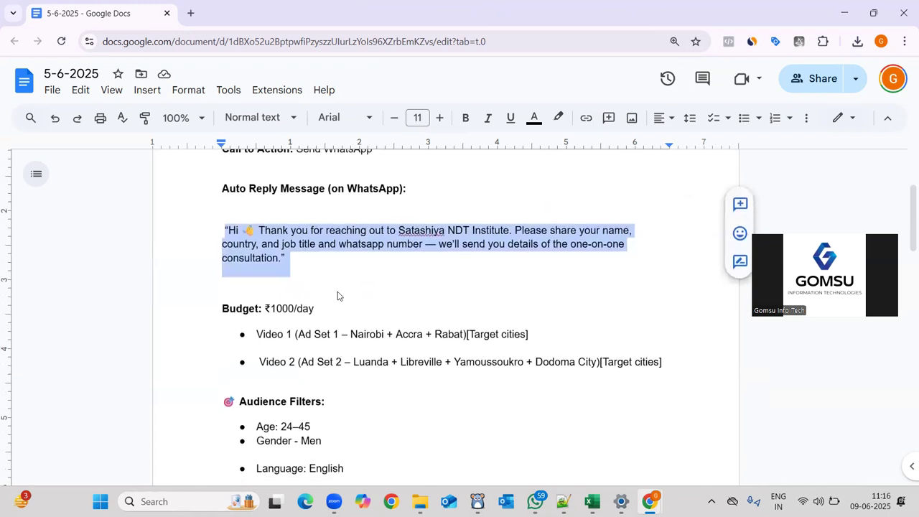
pyautogui.hotkey('alt', 'Tab')
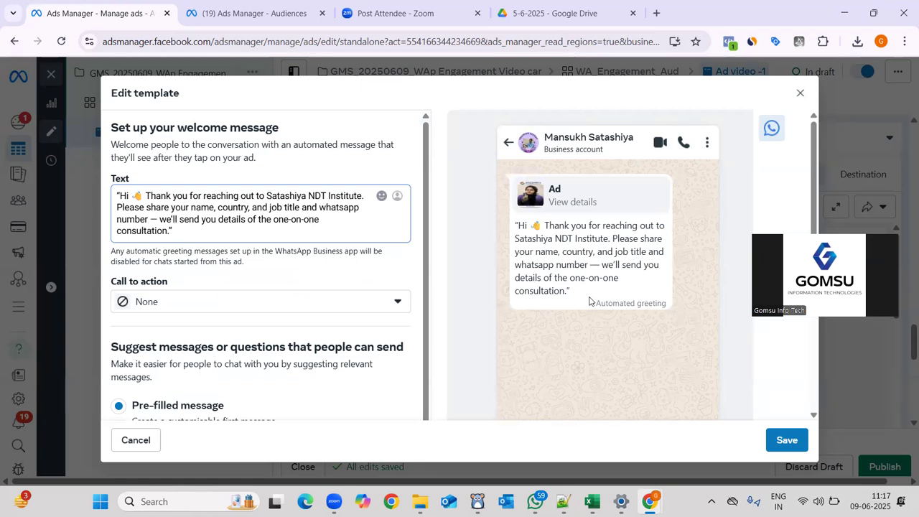
pyautogui.click(343, 308)
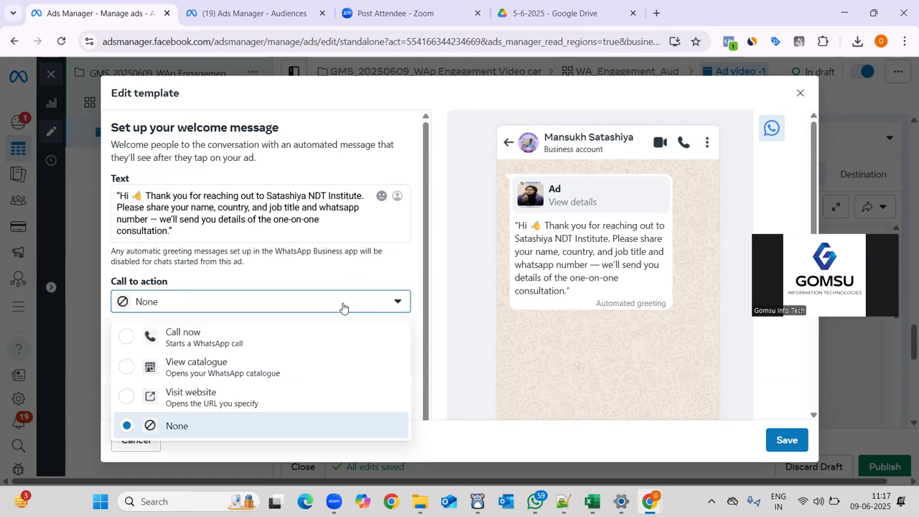
pyautogui.click(343, 307)
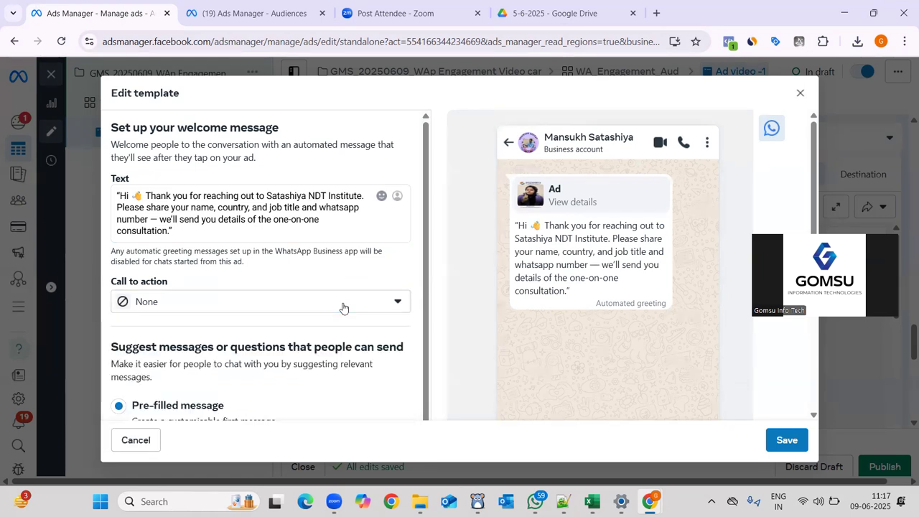
pyautogui.scroll(-1, 343, 307)
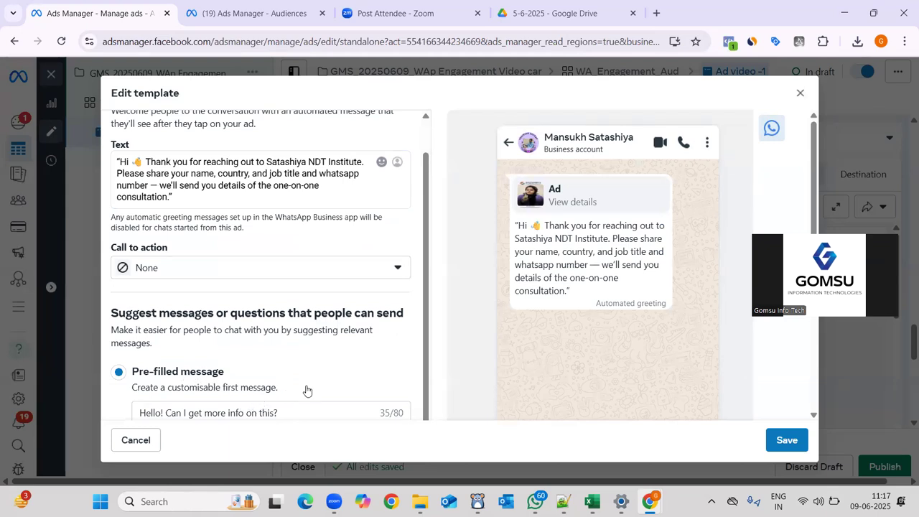
pyautogui.hotkey('alt', 'Tab')
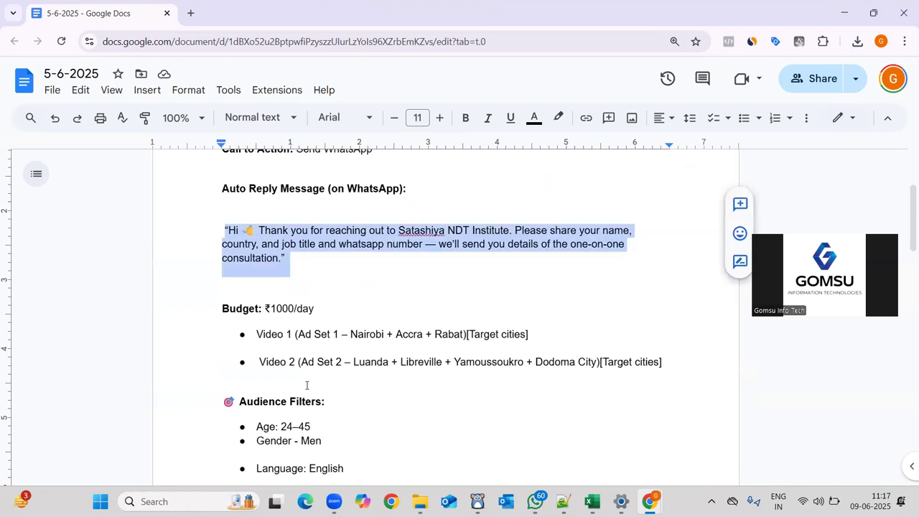
pyautogui.scroll(1, 356, 257)
pyautogui.hotkey('alt', 'Tab')
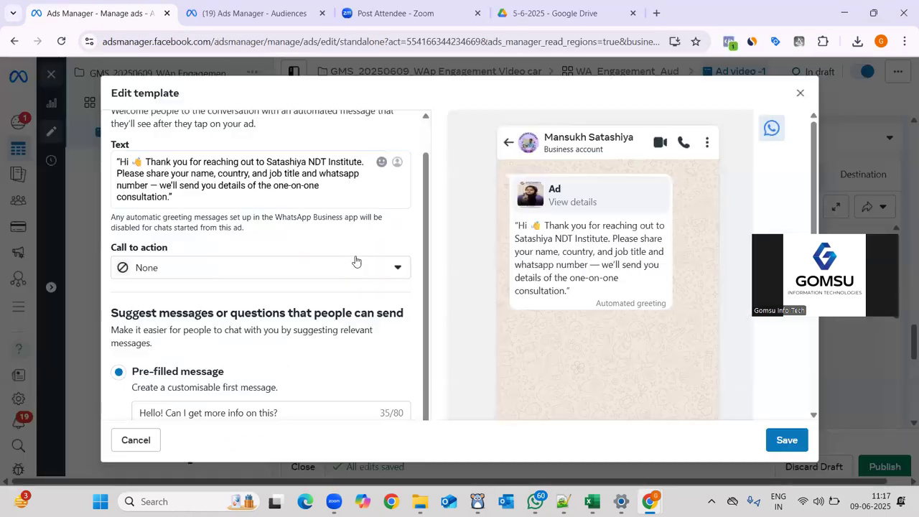
pyautogui.scroll(1, 355, 261)
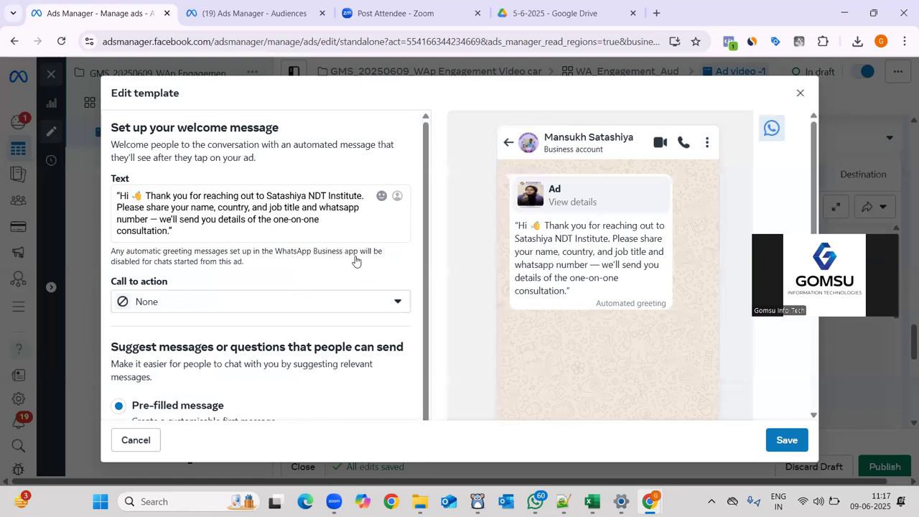
pyautogui.scroll(-1, 356, 262)
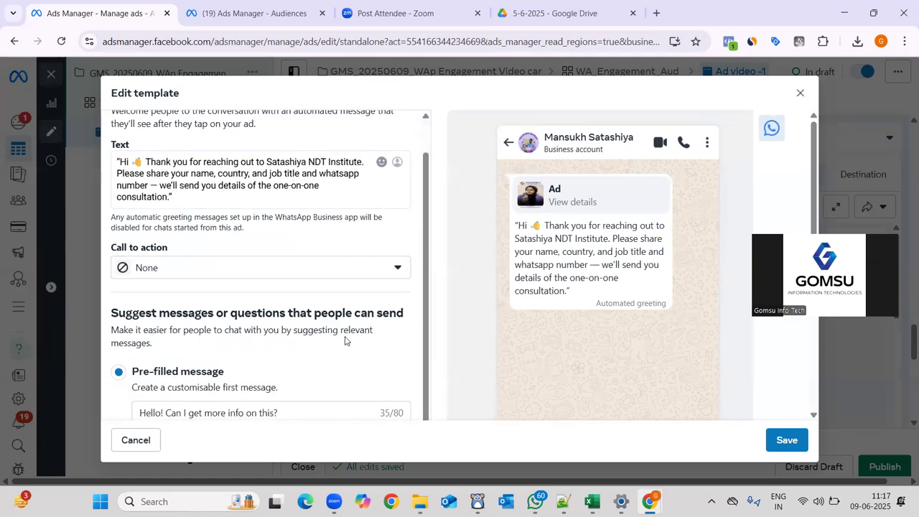
# Name the message template GMS_20250609_WelcomeMSG, save it, and check that it is the template selected for the ad.
pyautogui.scroll(-5, 345, 341)
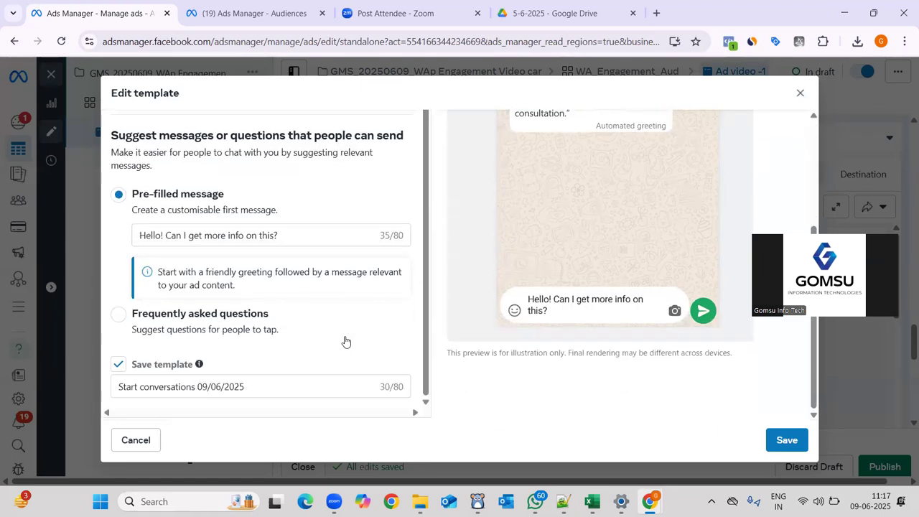
pyautogui.click(258, 386)
pyautogui.moveTo(258, 387); pyautogui.dragTo(67, 385)
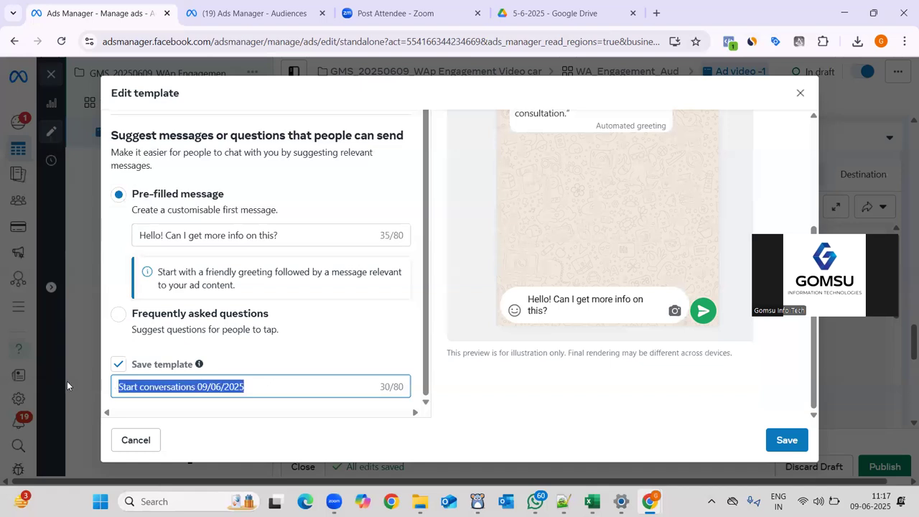
pyautogui.press('BackSpace')
pyautogui.write('G')
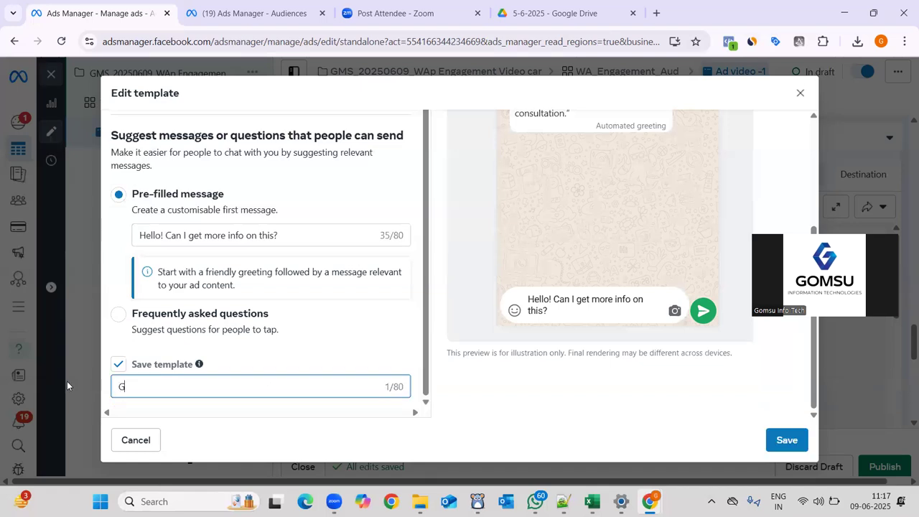
pyautogui.write('MS_20250')
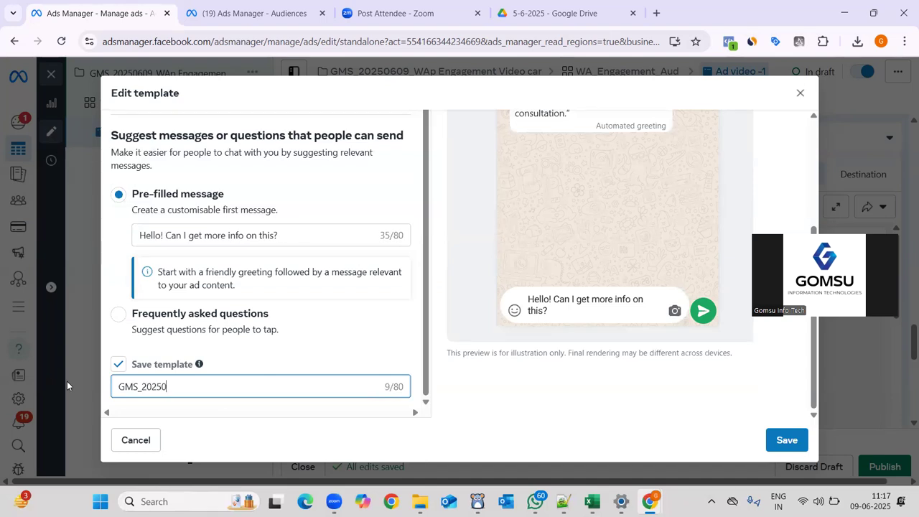
pyautogui.write('609_WelcomeMSG')
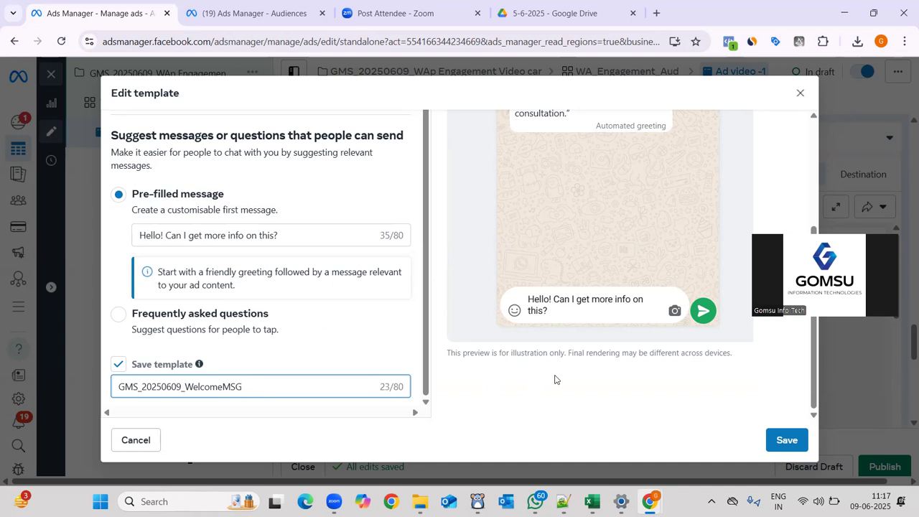
pyautogui.click(787, 440)
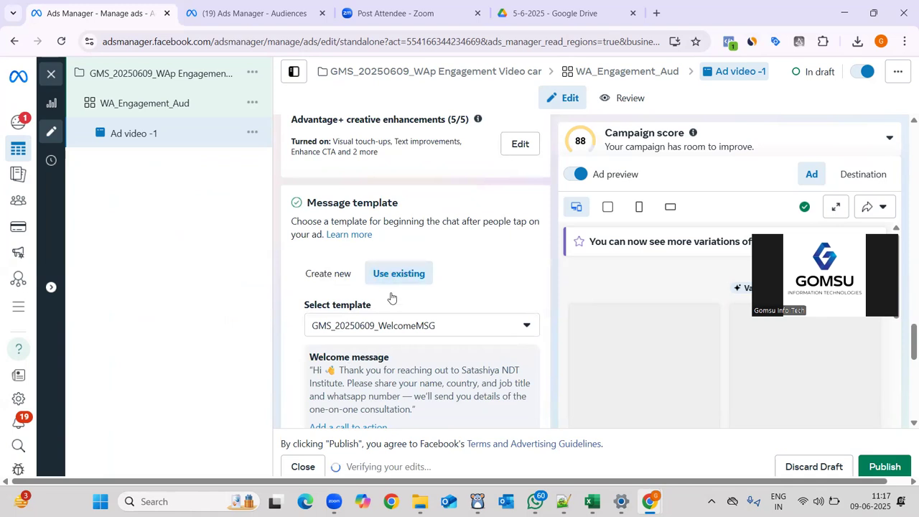
pyautogui.click(529, 327)
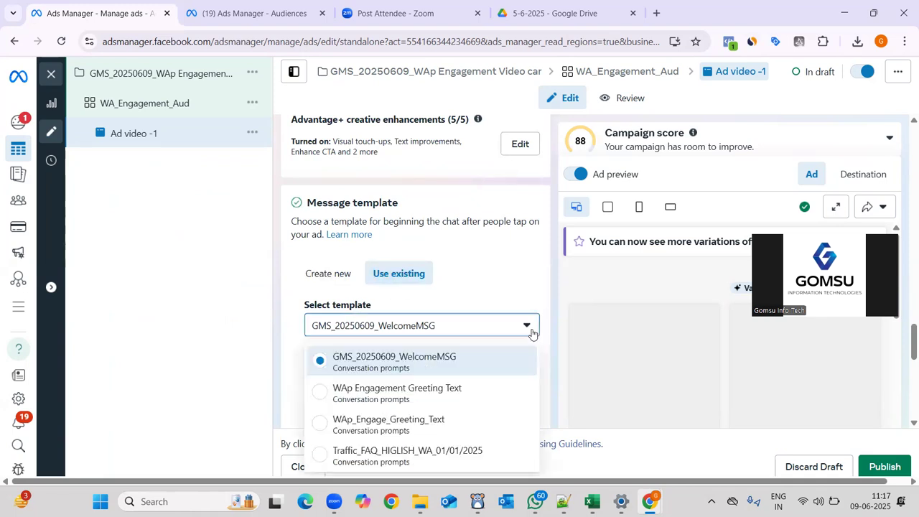
pyautogui.click(532, 282)
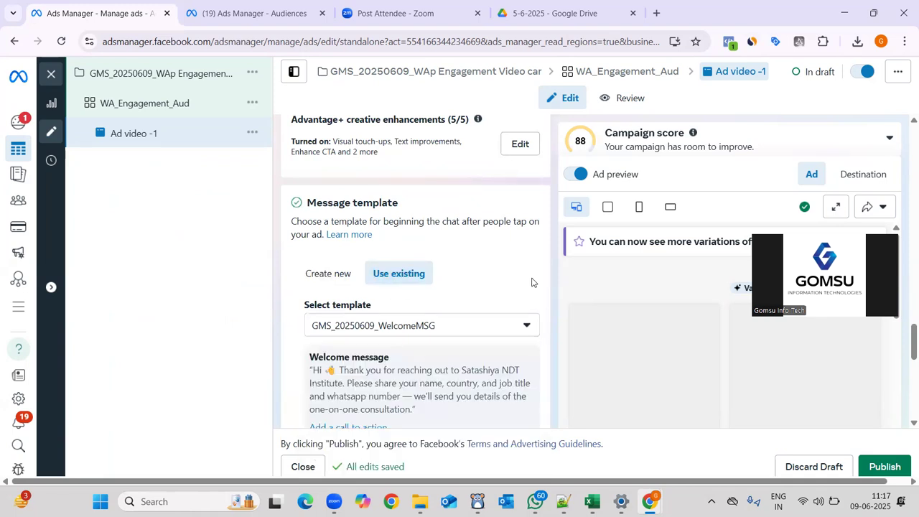
# Enable offline events tracking for Ad video -1.
pyautogui.scroll(-5, 532, 283)
pyautogui.scroll(-2, 532, 282)
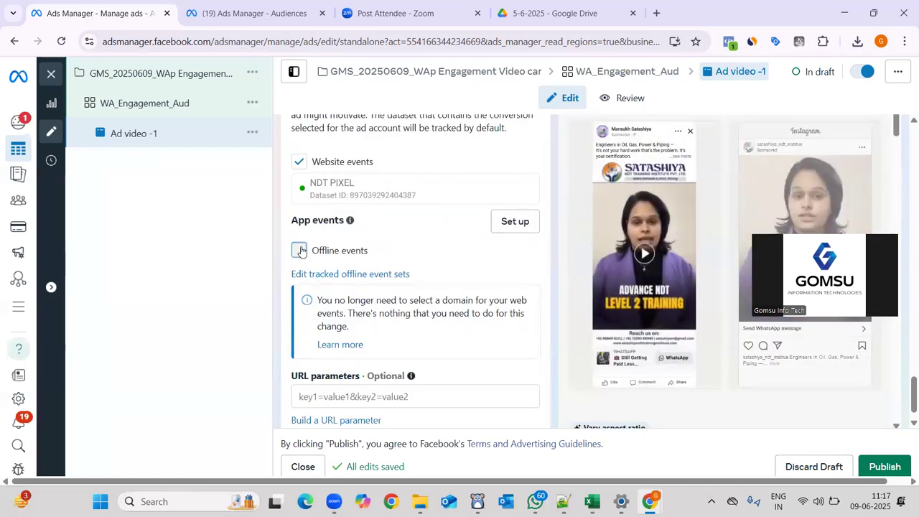
pyautogui.click(299, 250)
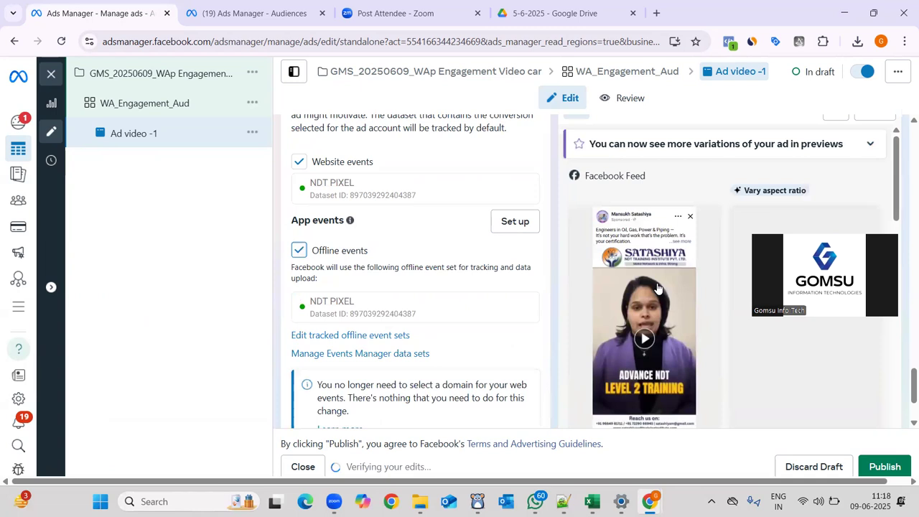
# Review Ad video -1's previews across the Facebook and Instagram placements and the remaining tracking settings.
pyautogui.scroll(-5, 658, 288)
pyautogui.scroll(-3, 658, 288)
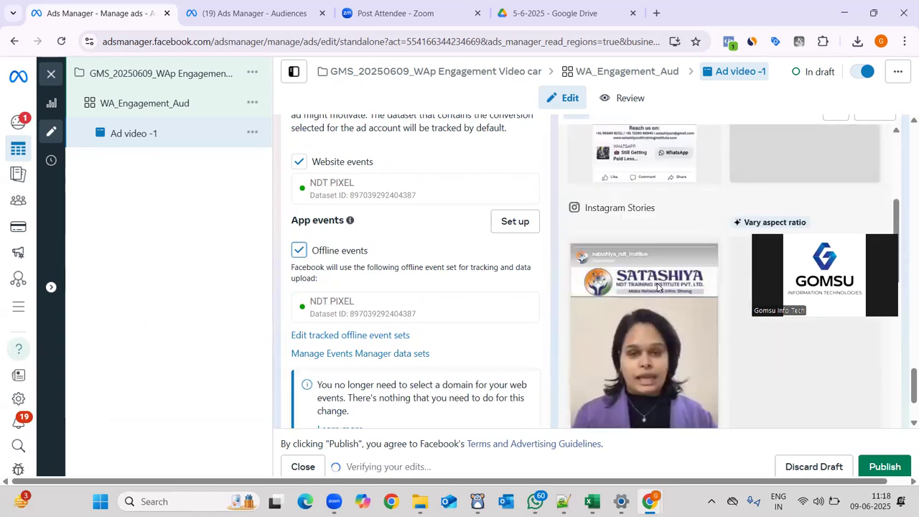
pyautogui.scroll(-1, 657, 288)
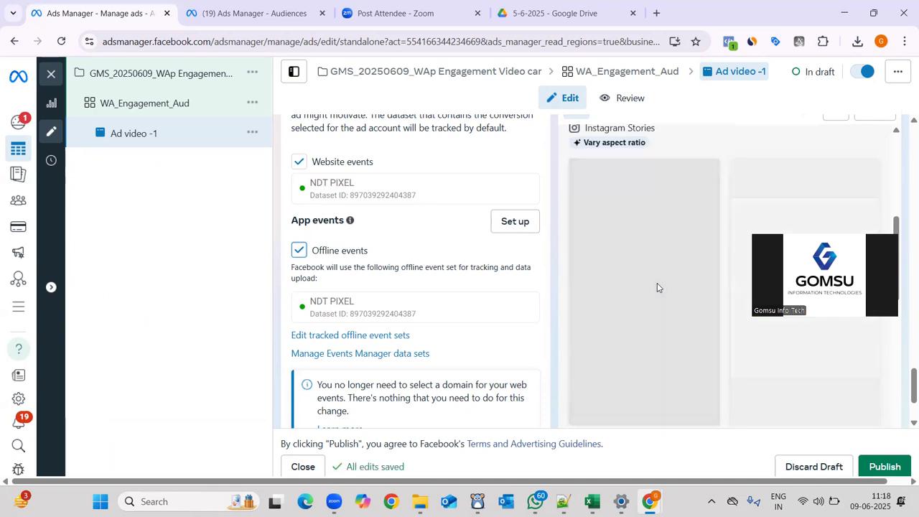
pyautogui.scroll(-1, 657, 287)
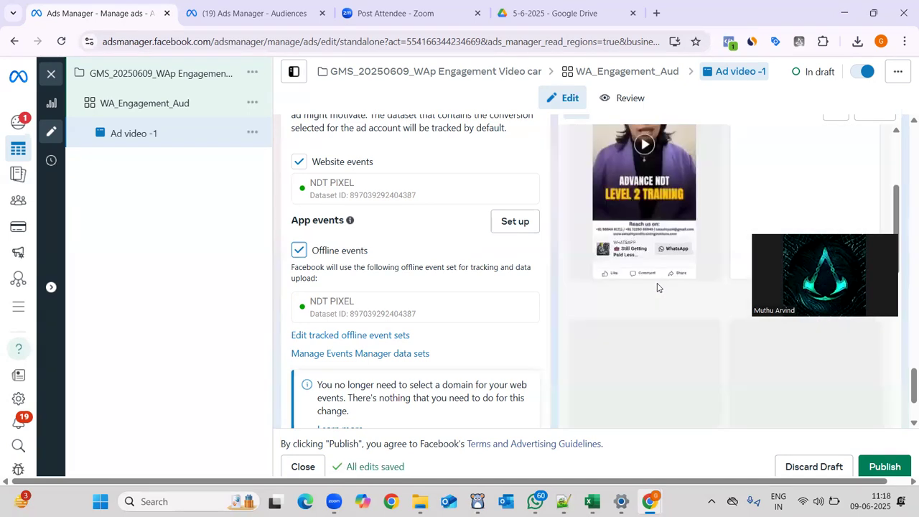
pyautogui.scroll(-2, 659, 287)
pyautogui.scroll(-3, 659, 288)
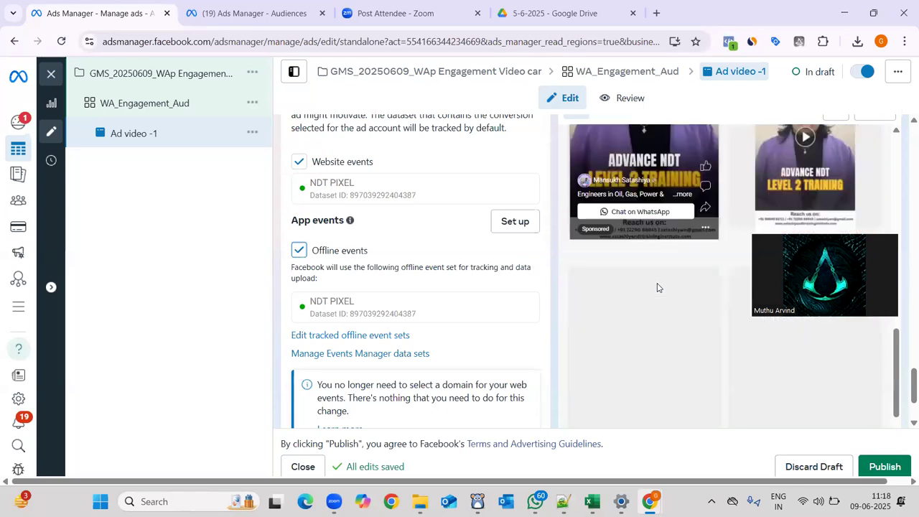
pyautogui.scroll(-3, 436, 310)
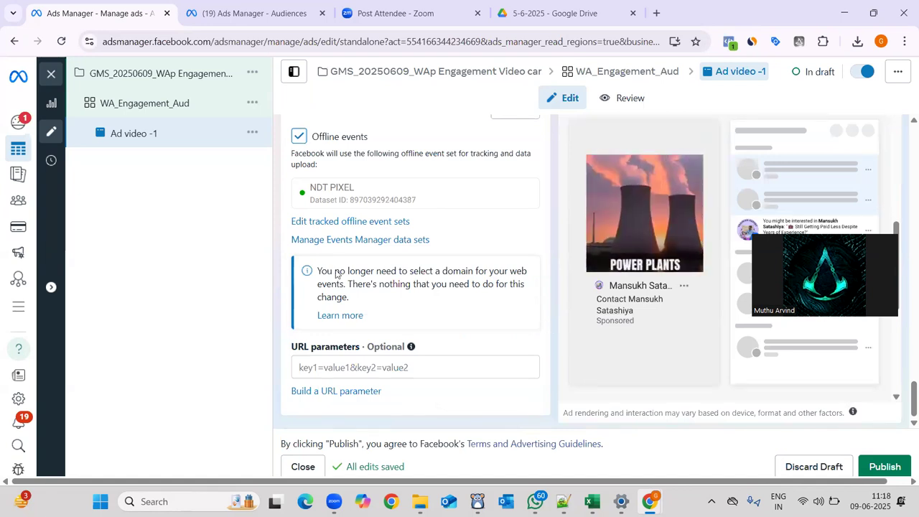
pyautogui.scroll(10, 474, 243)
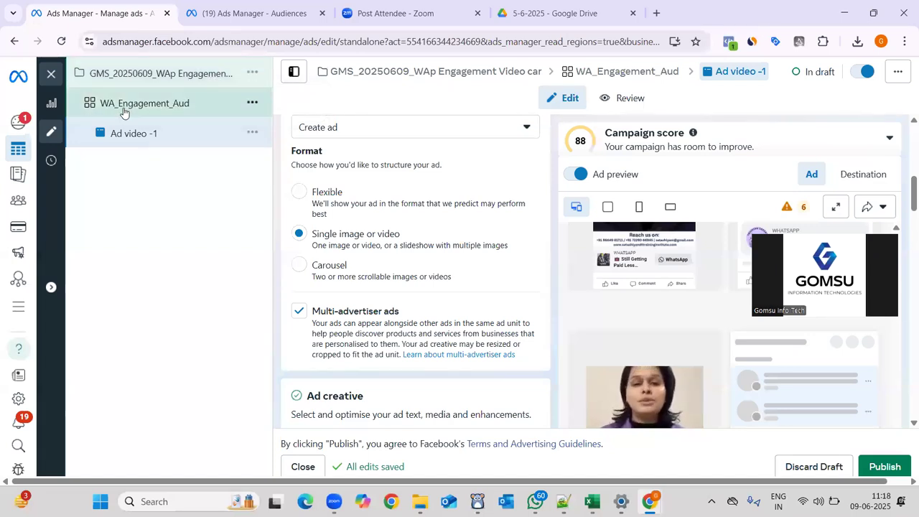
# Review the campaign's objective and budget and the WA_Engagement_Aud ad set's conversion, schedule, audience and placement settings.
pyautogui.click(220, 72)
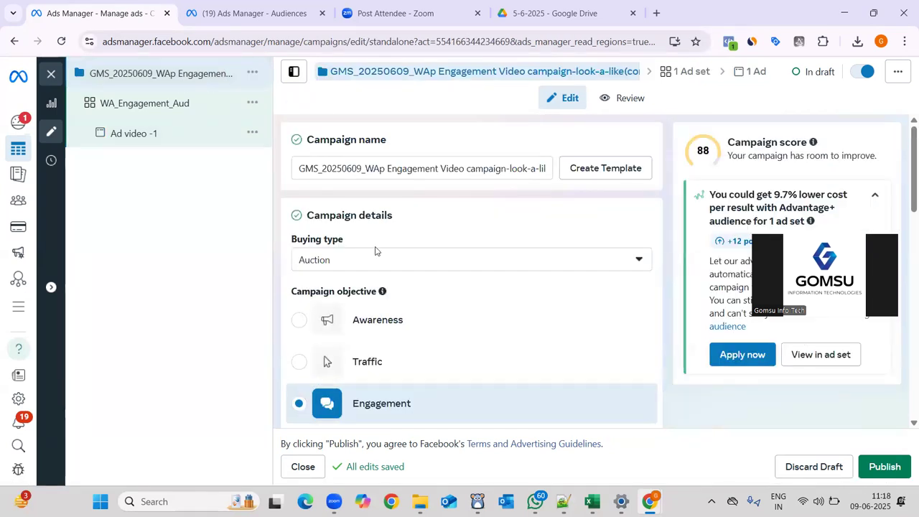
pyautogui.scroll(-2, 353, 206)
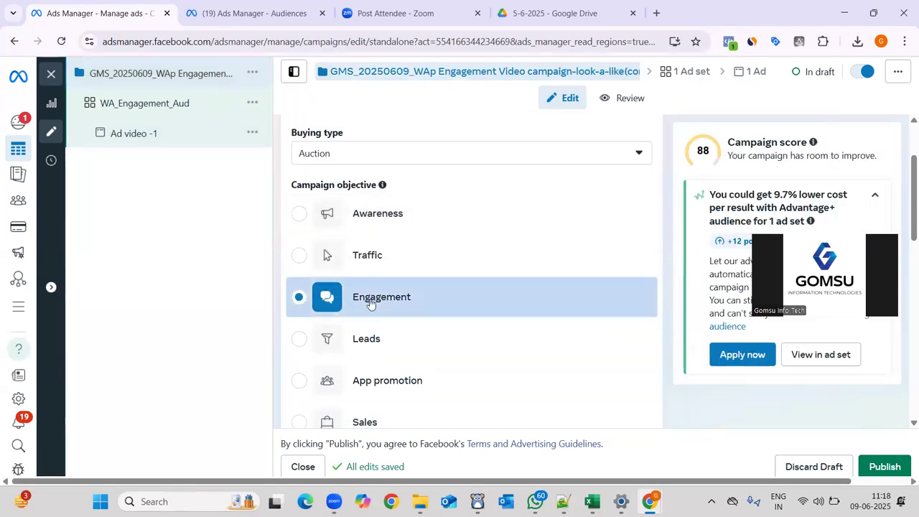
pyautogui.scroll(-5, 376, 303)
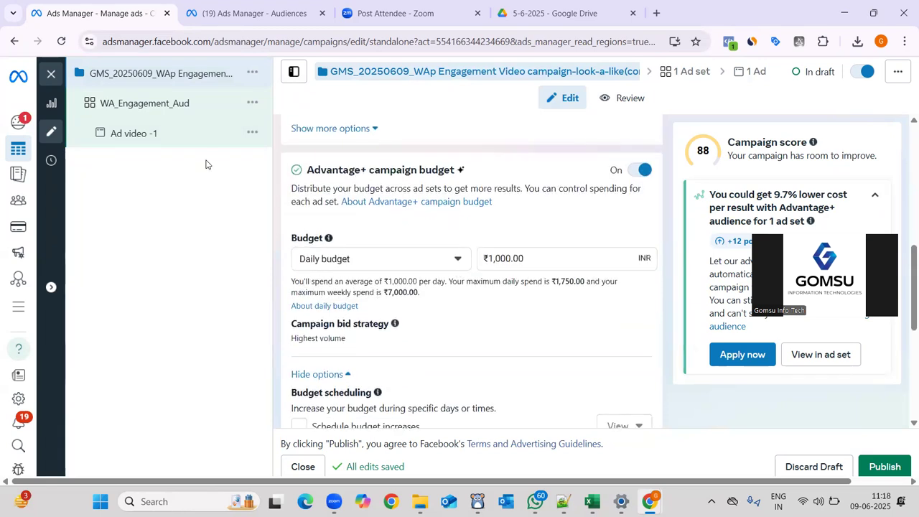
pyautogui.click(165, 107)
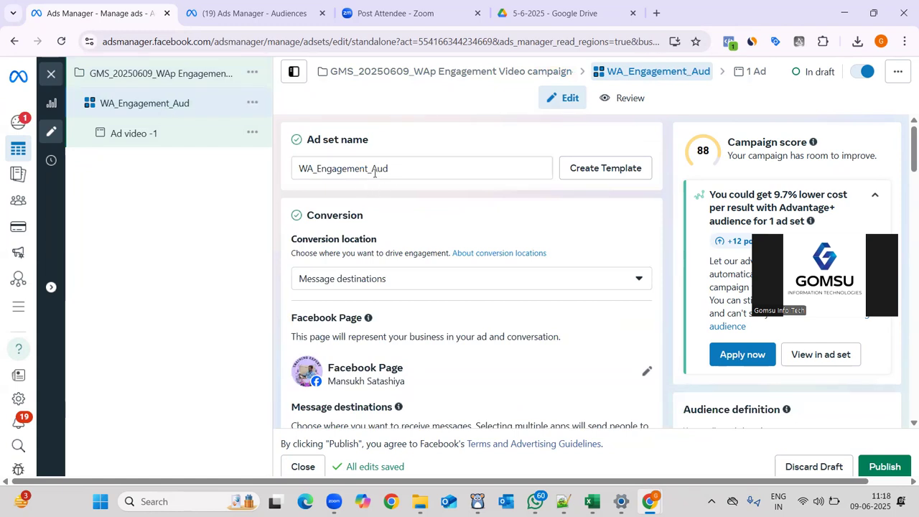
pyautogui.scroll(-4, 370, 201)
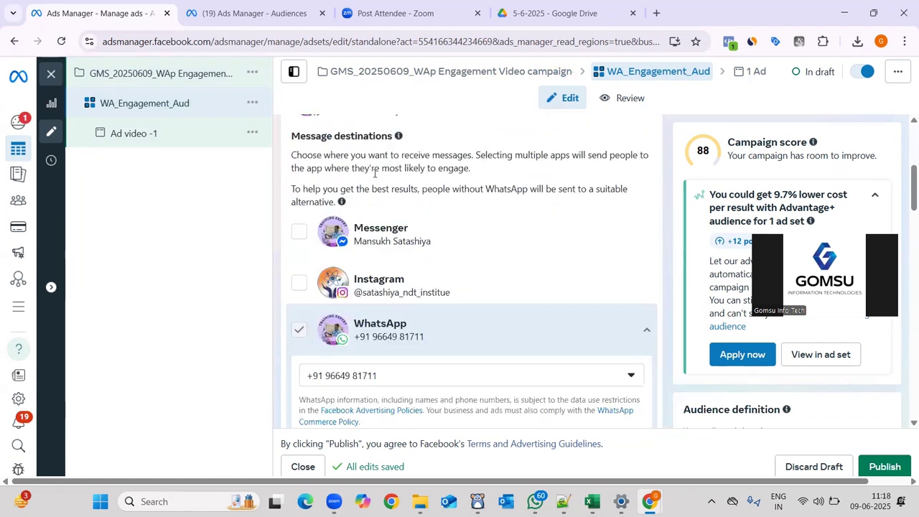
pyautogui.scroll(-3, 382, 307)
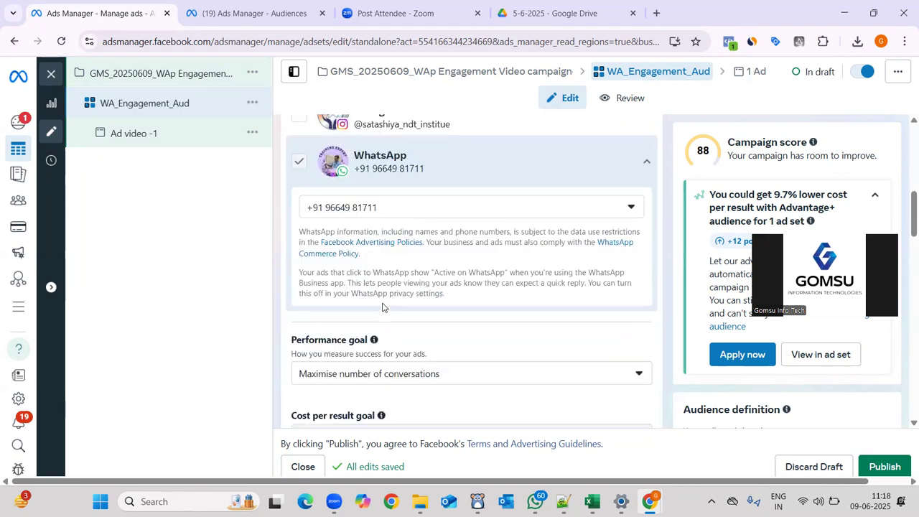
pyautogui.scroll(-6, 405, 262)
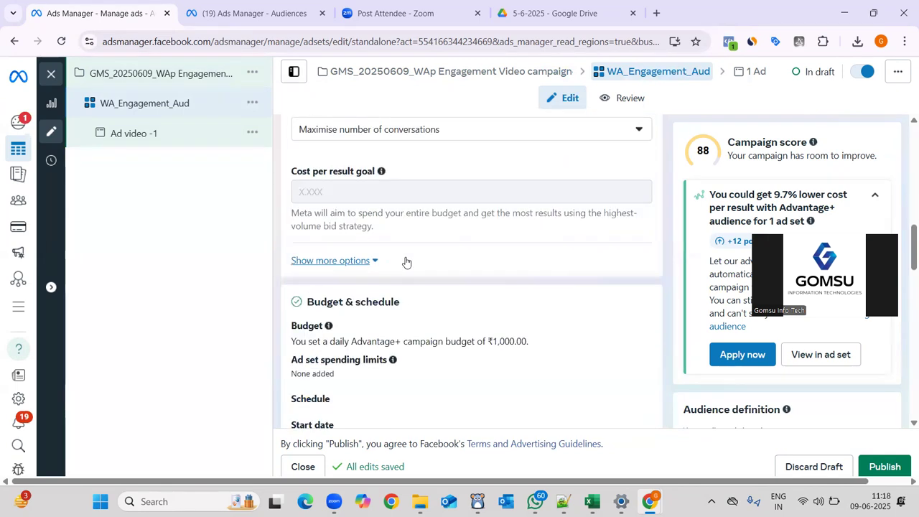
pyautogui.scroll(-6, 405, 262)
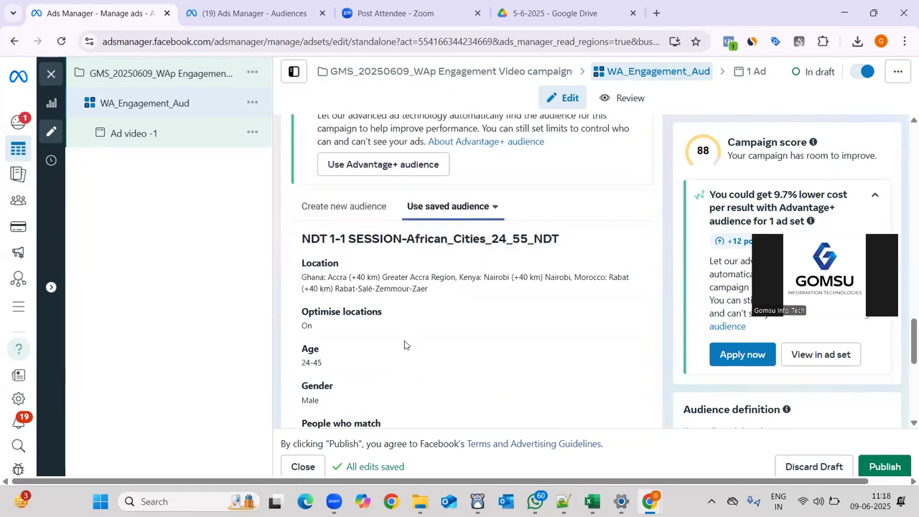
pyautogui.scroll(-1, 405, 345)
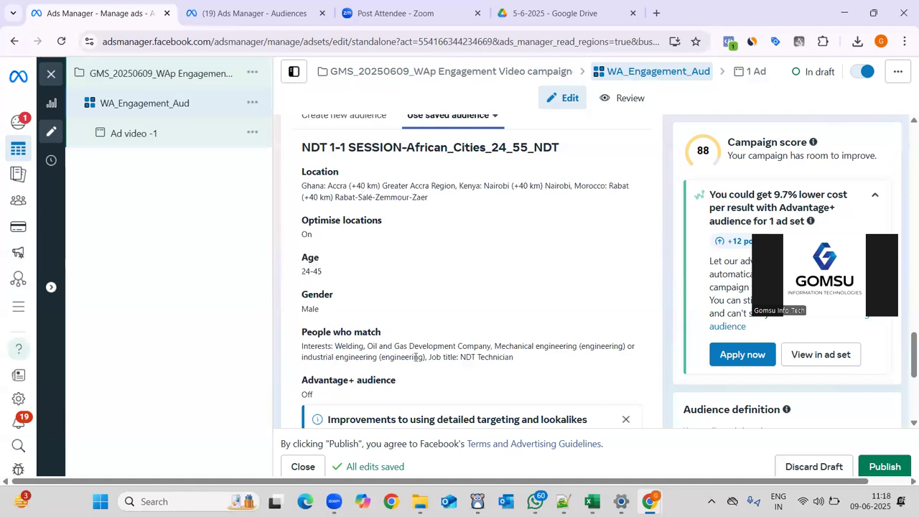
pyautogui.scroll(-3, 415, 357)
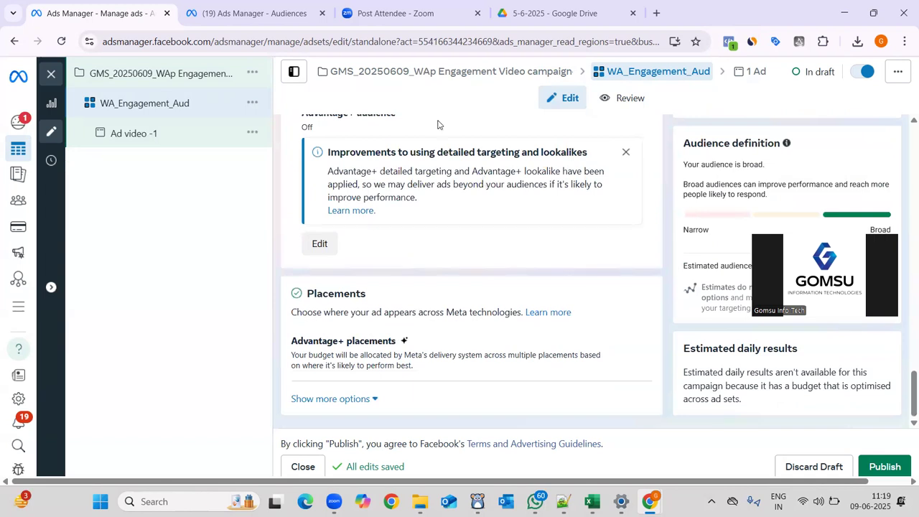
pyautogui.click(498, 344)
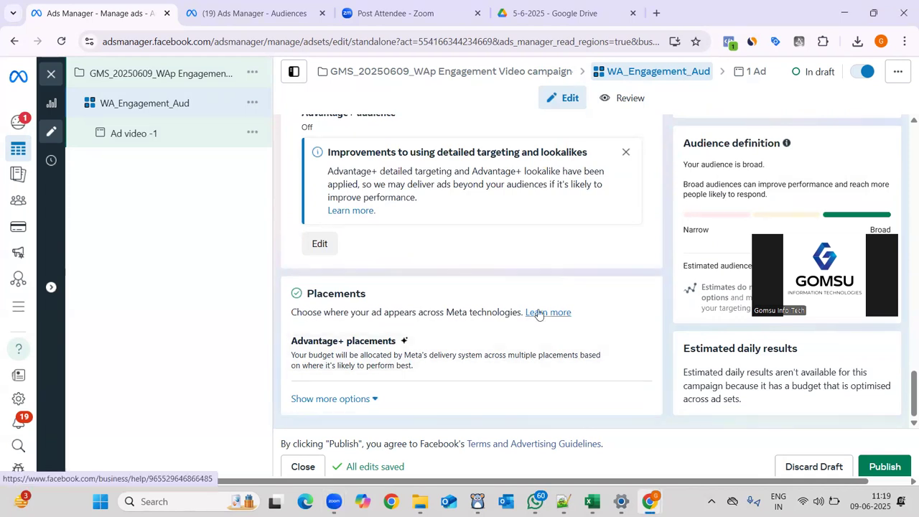
# Review Ad video -1's format, primary text, headline, call to action, message template and tracking settings.
pyautogui.click(134, 137)
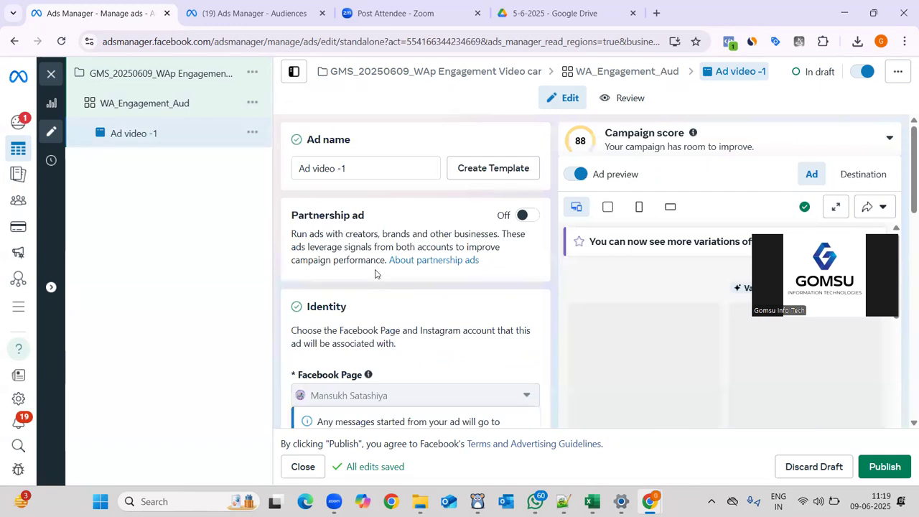
pyautogui.scroll(-8, 374, 273)
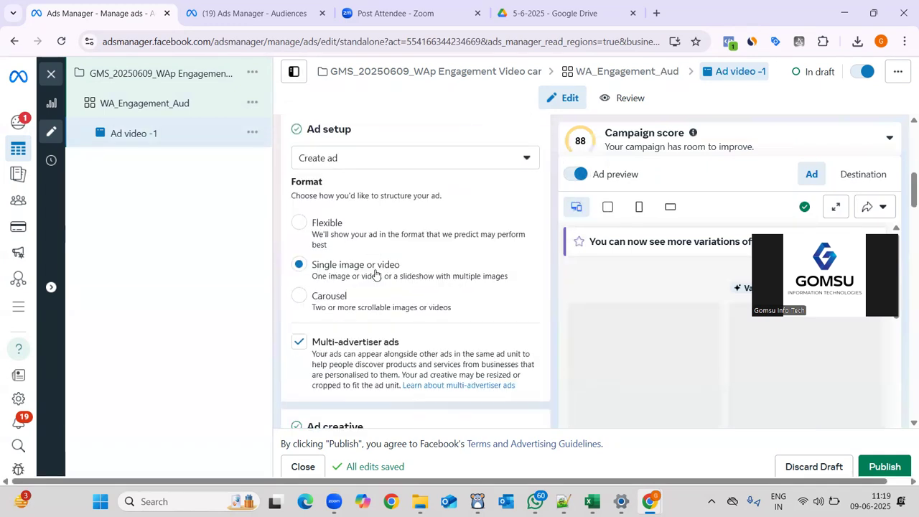
pyautogui.scroll(-10, 375, 274)
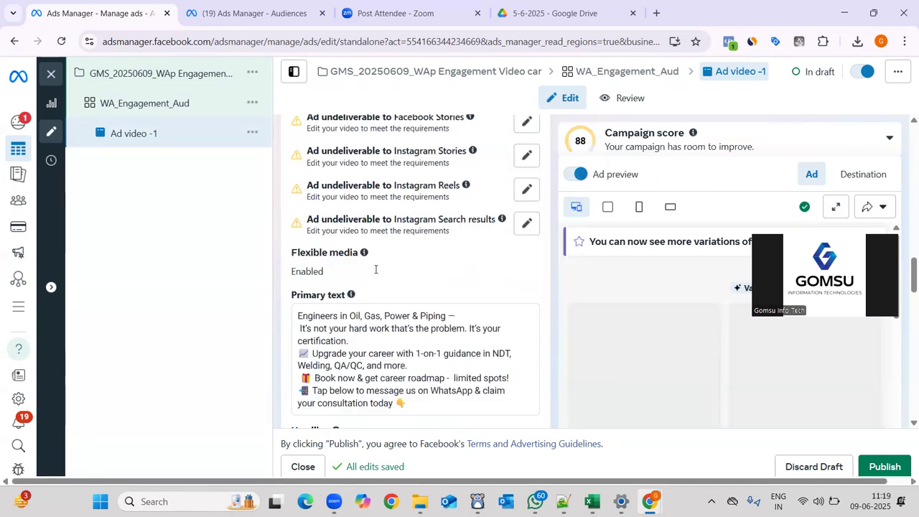
pyautogui.scroll(-5, 375, 269)
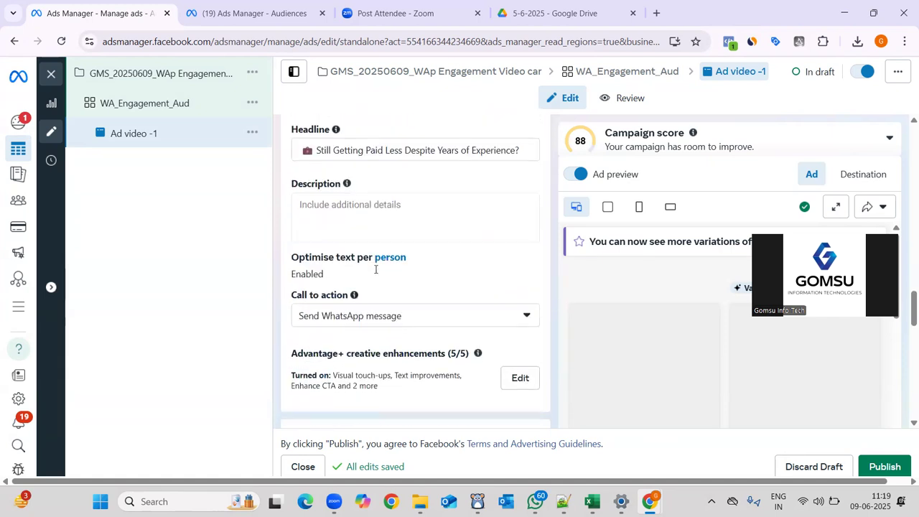
pyautogui.scroll(5, 375, 269)
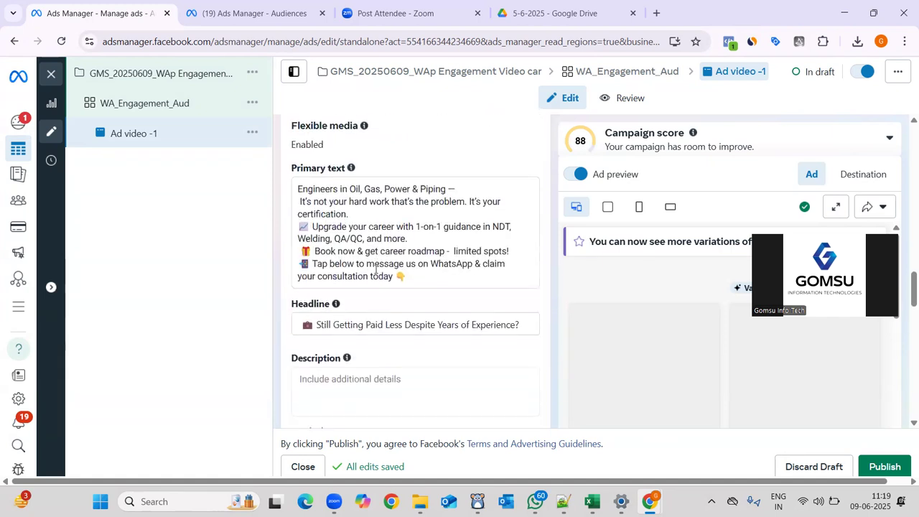
pyautogui.scroll(-5, 375, 270)
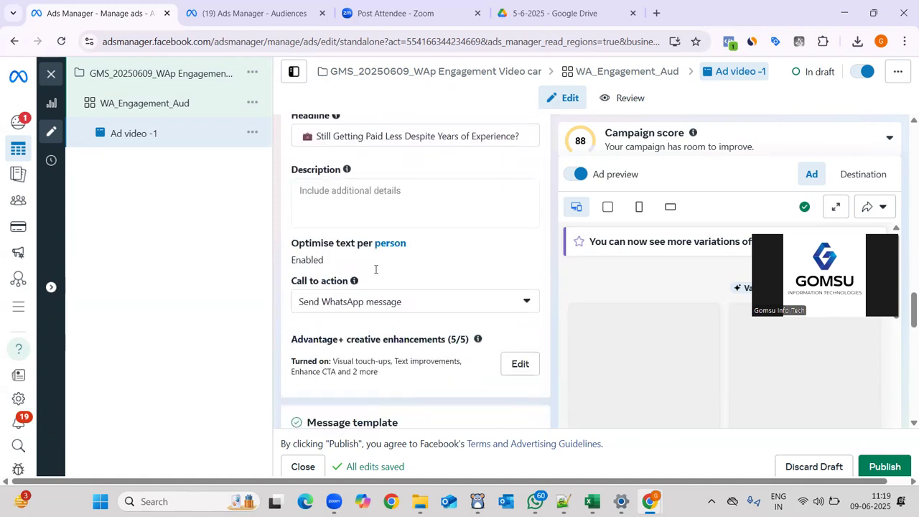
pyautogui.scroll(-7, 375, 270)
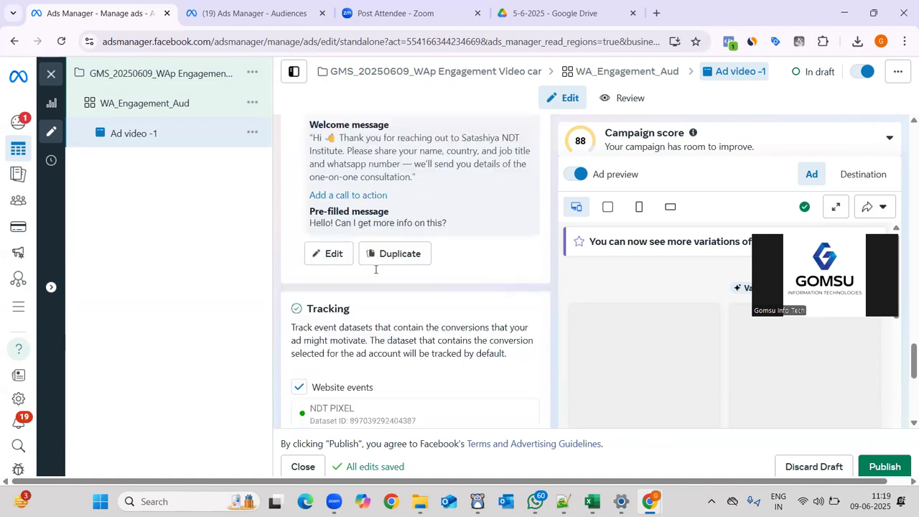
pyautogui.scroll(-4, 375, 270)
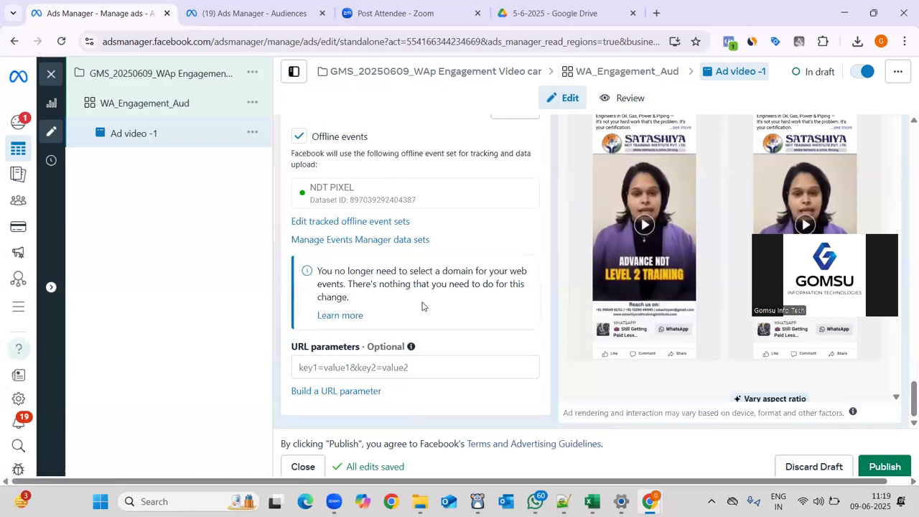
# Duplicate the WA_Engagement_Aud ad set once within its original campaign, with existing reactions, comments and shares shown on the new ads.
pyautogui.click(256, 111)
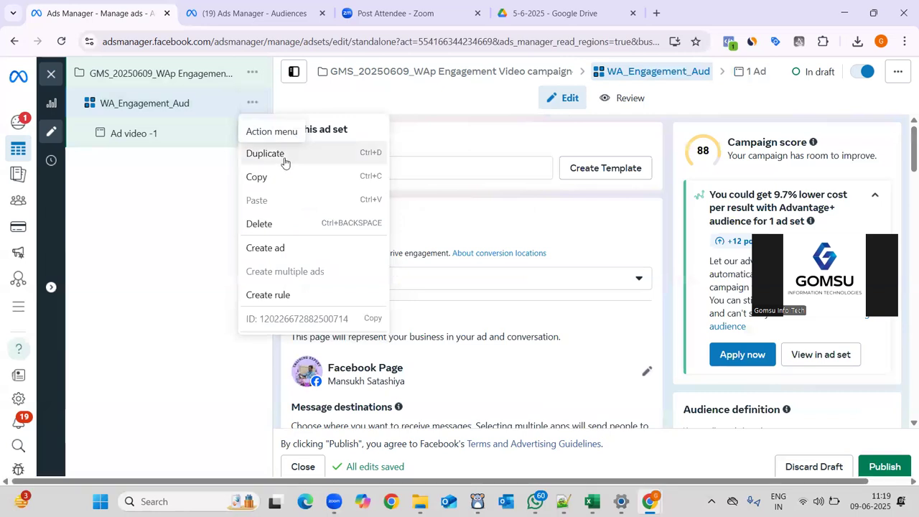
pyautogui.click(283, 157)
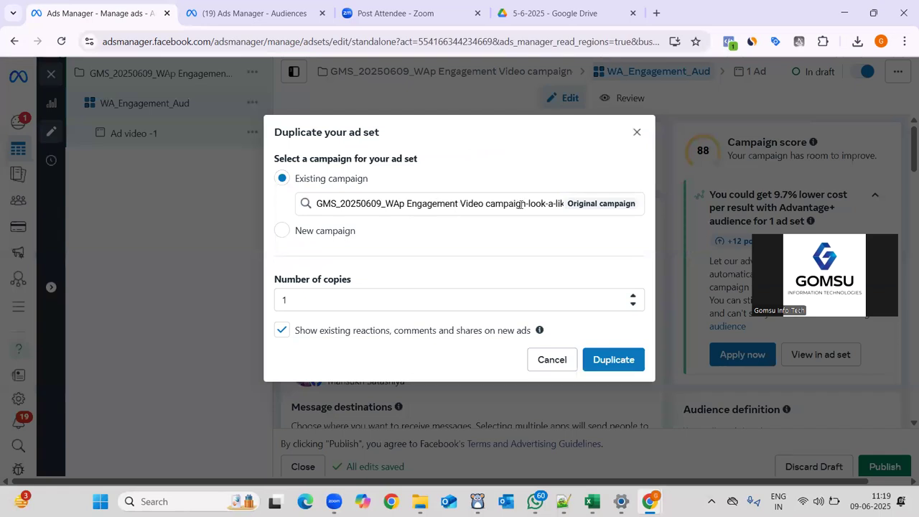
pyautogui.click(484, 204)
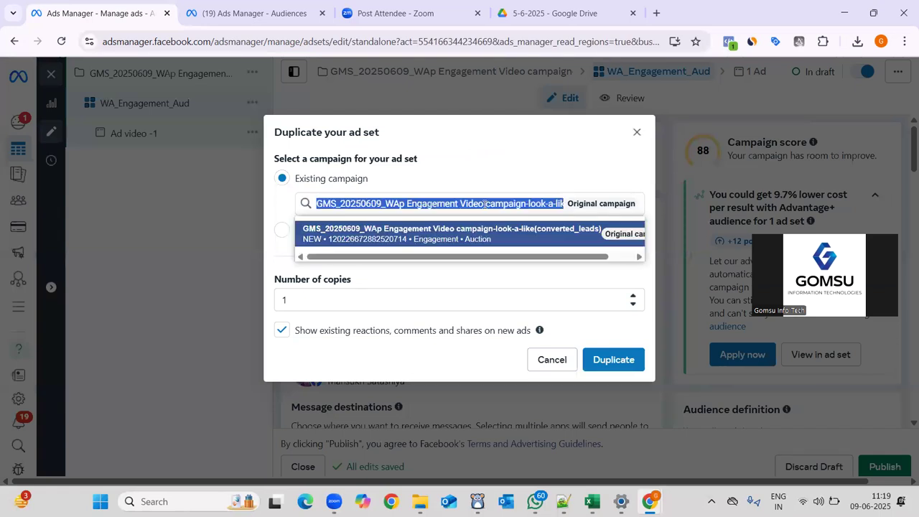
pyautogui.click(420, 291)
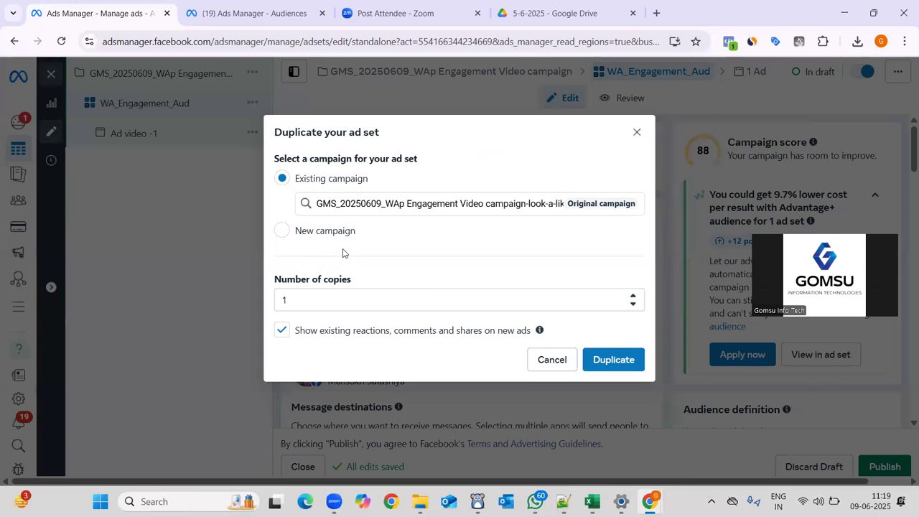
pyautogui.click(607, 360)
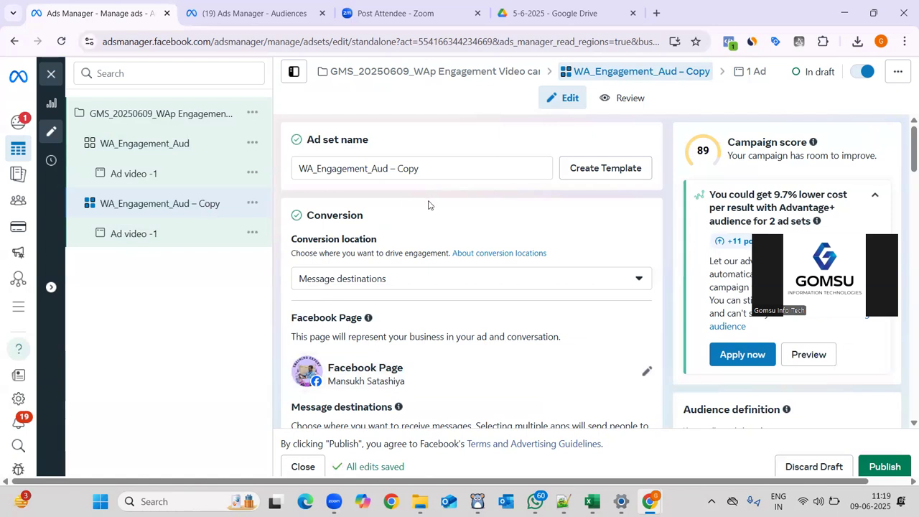
# Rename the duplicated ad set as WA_Engagement_Aud2.
pyautogui.click(483, 169)
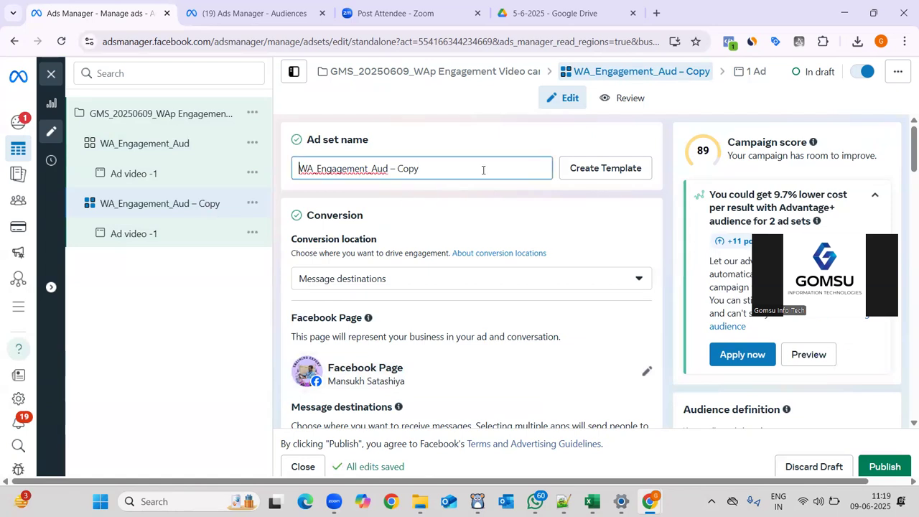
pyautogui.press('BackSpace')
pyautogui.press('BackSpace')
pyautogui.press('BackSpace')
pyautogui.press('BackSpace')
pyautogui.press('BackSpace')
pyautogui.press('BackSpace')
pyautogui.press('BackSpace')
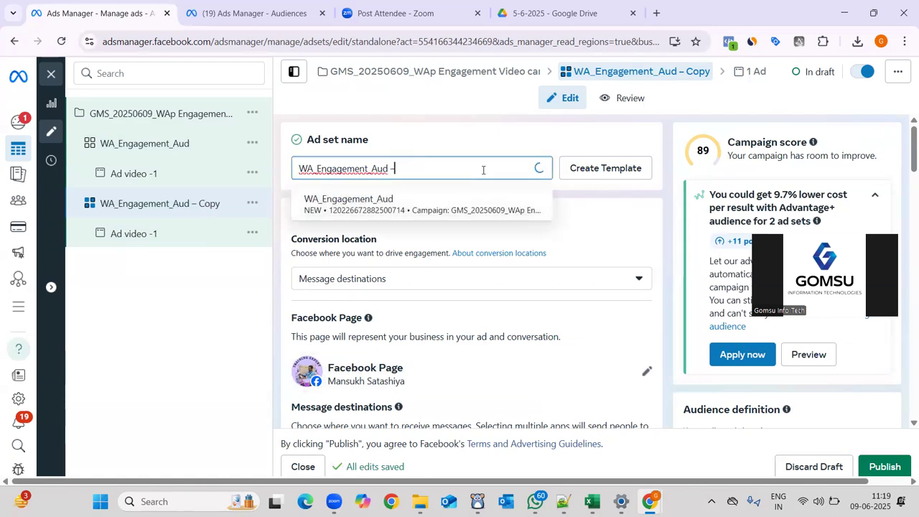
pyautogui.write('2')
pyautogui.press('Tab')
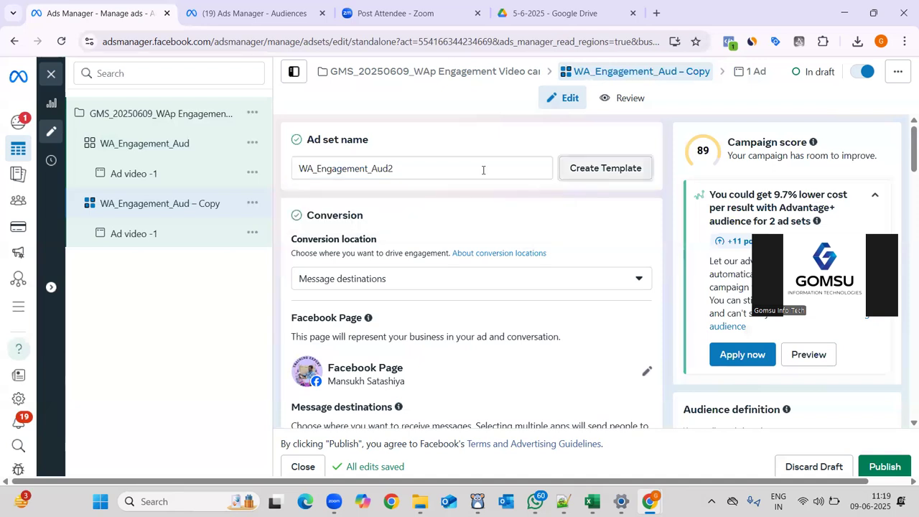
# Check WA_Engagement_Aud2's performance goal, schedule and saved audience, and open its Ad video -1.
pyautogui.scroll(-4, 492, 267)
pyautogui.scroll(-8, 493, 268)
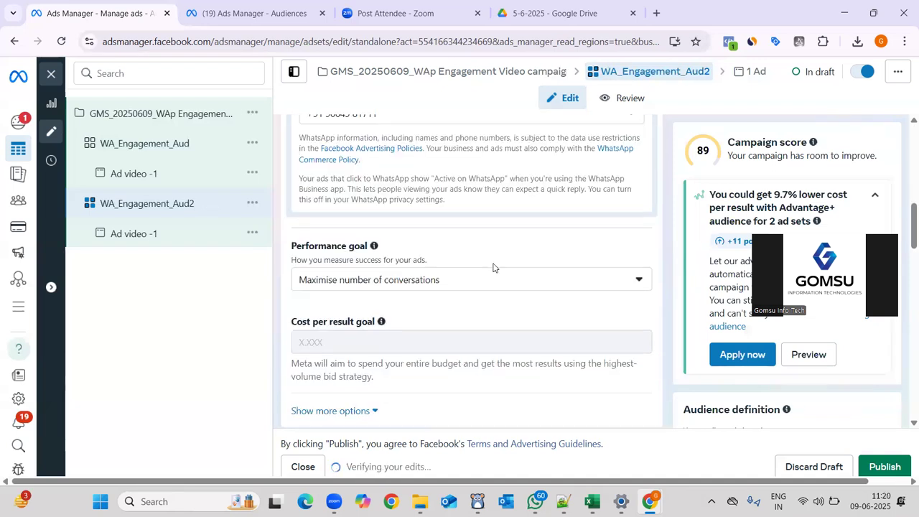
pyautogui.scroll(-6, 493, 267)
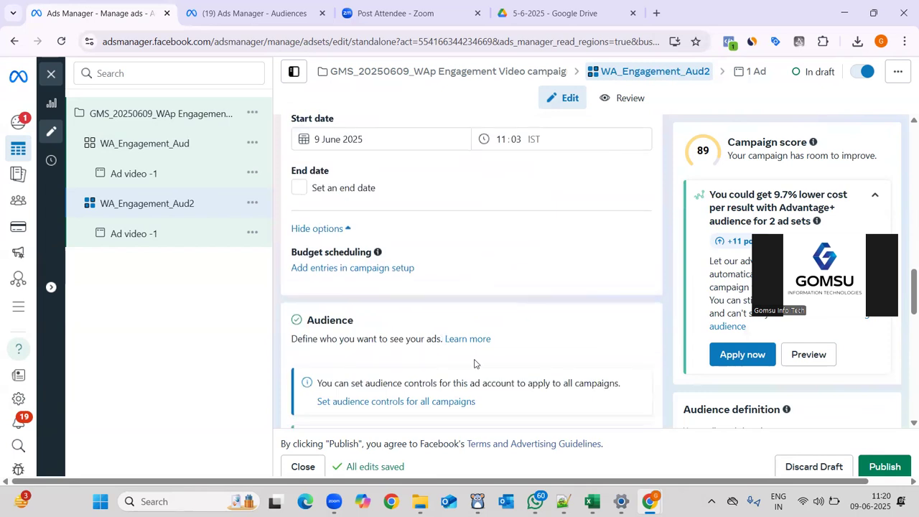
pyautogui.scroll(-2, 485, 310)
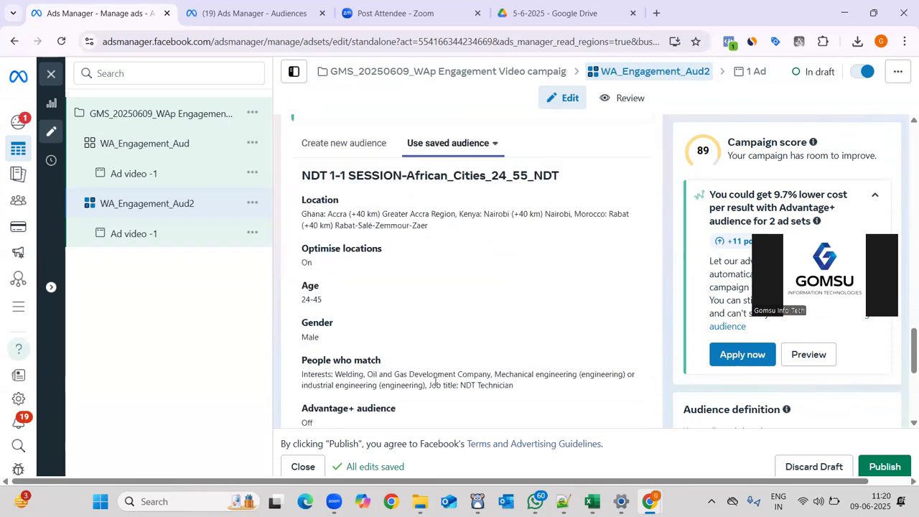
pyautogui.click(147, 239)
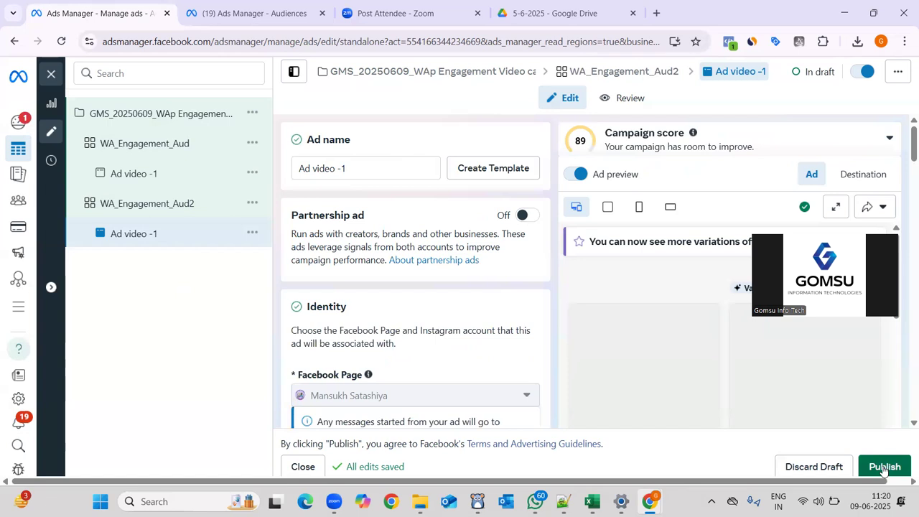
# Publish the GMS_20250609_WAp Engagement Video campaign with both of its ad sets and their ads.
pyautogui.hotkey('alt', 'Tab')
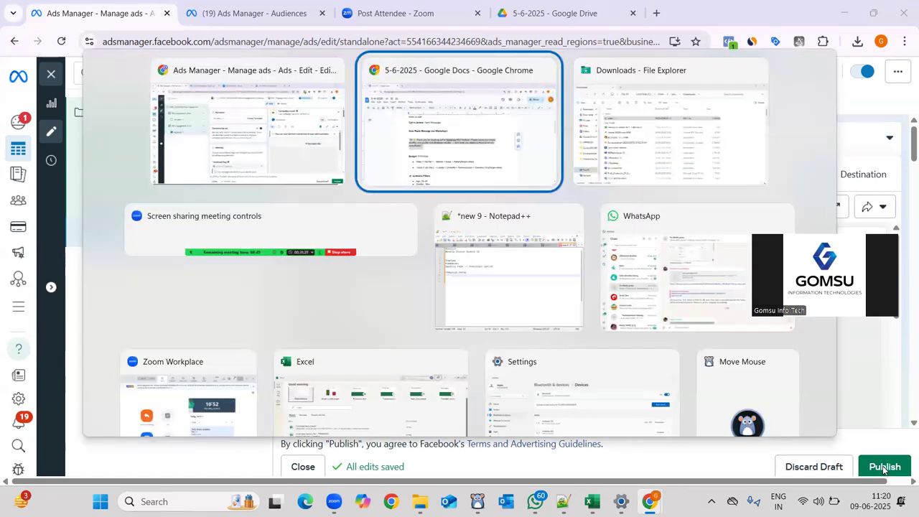
pyautogui.hotkey('alt', 'Tab')
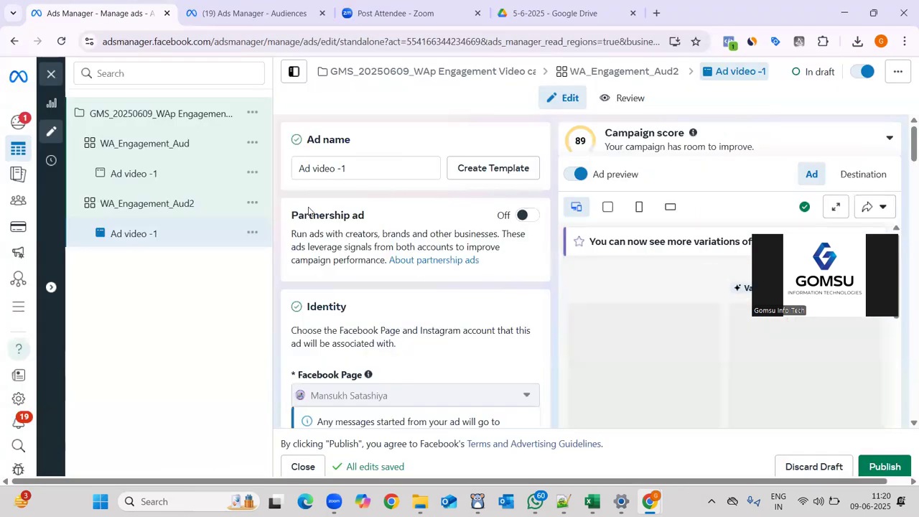
pyautogui.click(201, 119)
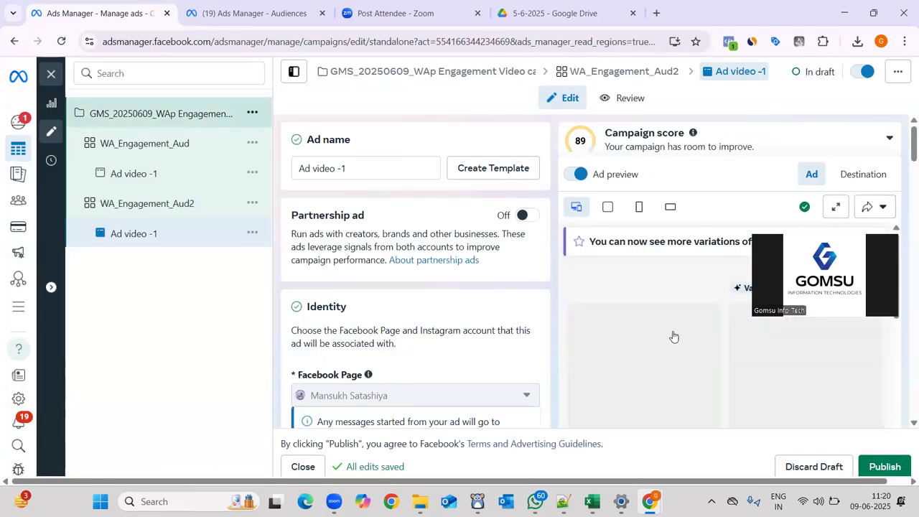
pyautogui.click(884, 467)
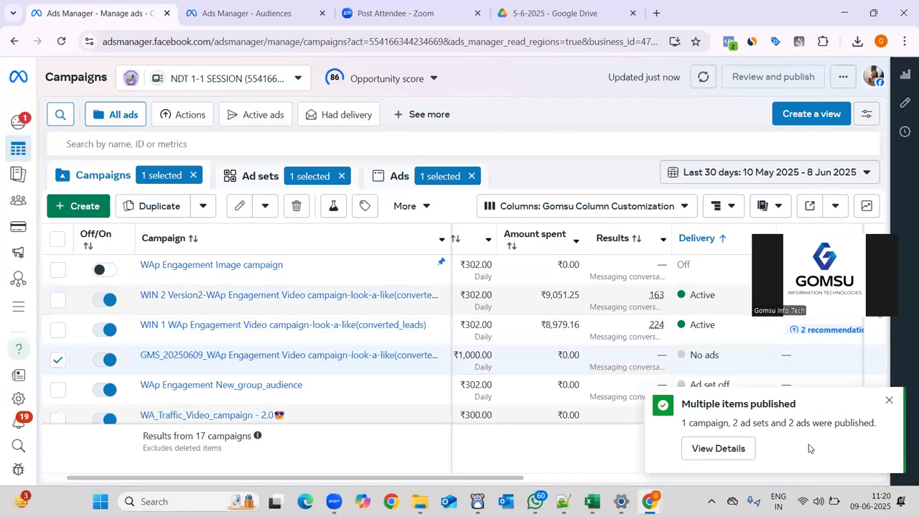
# Rename the published GMS_20250609 campaign as GMS_20250609_WAp Engagement Video campaign_African, copying the new name before publishing the change.
pyautogui.click(889, 400)
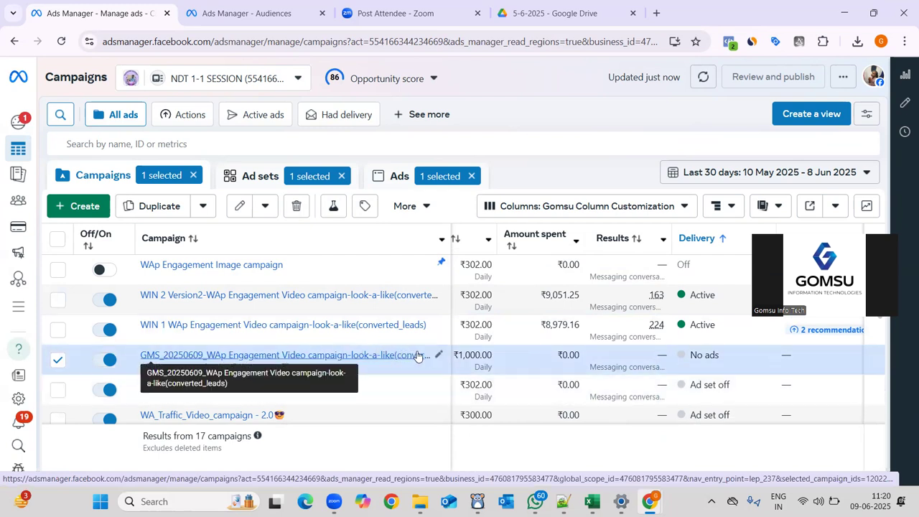
pyautogui.click(439, 356)
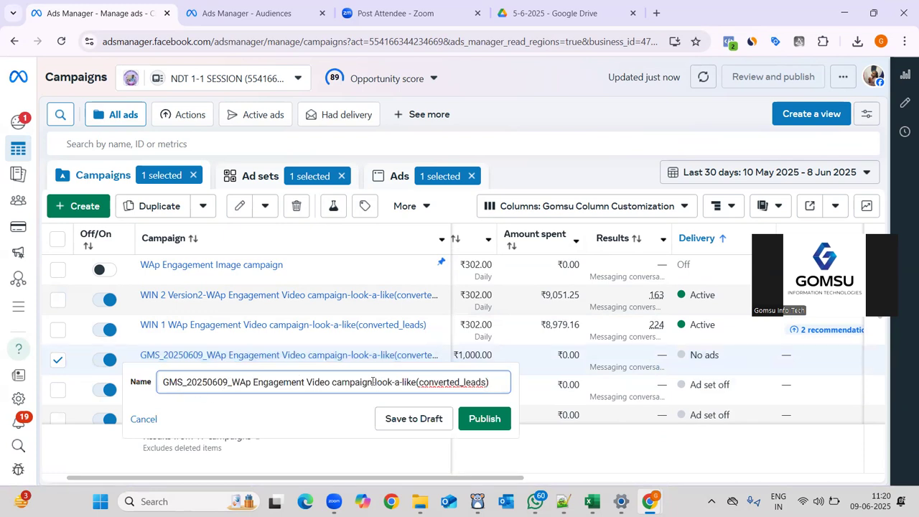
pyautogui.hotkey('shift', 'Right')
pyautogui.hotkey('shift', 'Right')
pyautogui.hotkey('shift', 'Right')
pyautogui.hotkey('shift', 'Right')
pyautogui.hotkey('shift', 'Right')
pyautogui.hotkey('shift', 'Right')
pyautogui.hotkey('shift', 'Right')
pyautogui.hotkey('shift', 'Right')
pyautogui.hotkey('shift', 'Right')
pyautogui.hotkey('shift', 'Right')
pyautogui.hotkey('shift', 'Right')
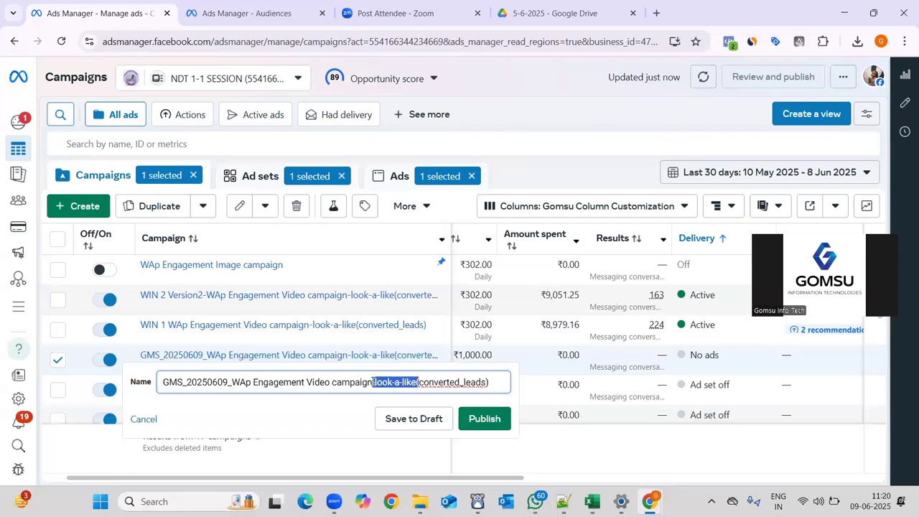
pyautogui.hotkey('shift', 'End')
pyautogui.press('BackSpace')
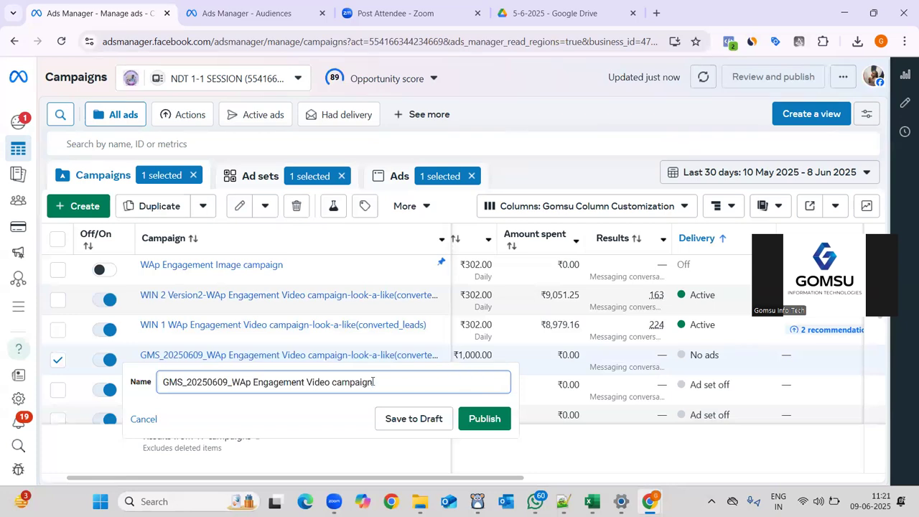
pyautogui.write('_African')
pyautogui.hotkey('ctrl', 'a')
pyautogui.hotkey('ctrl', 'c')
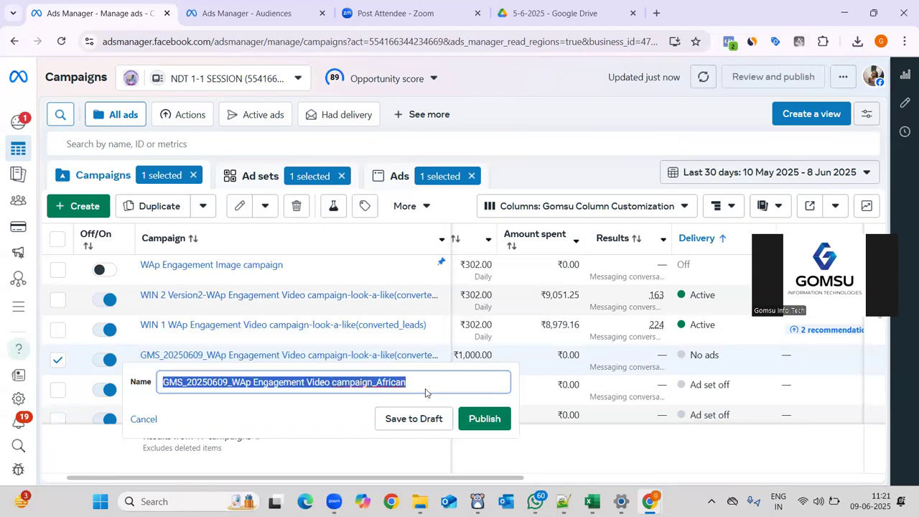
pyautogui.press('Return')
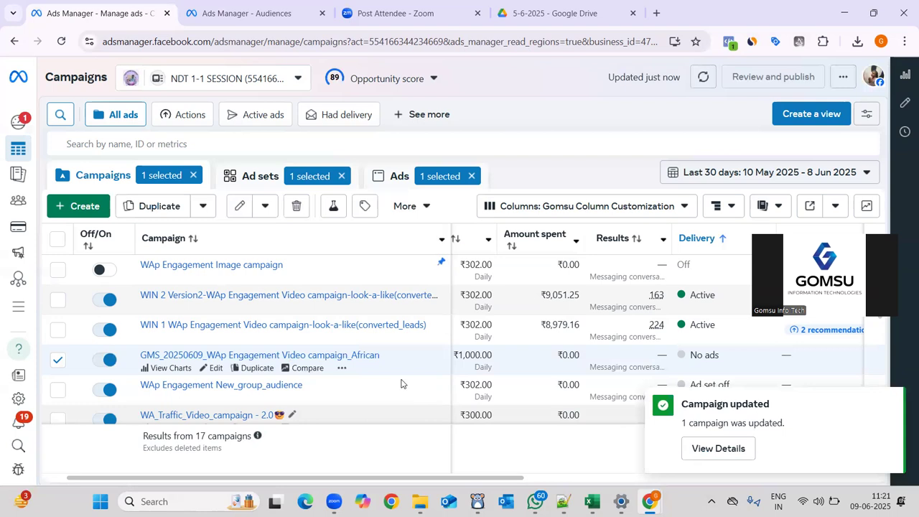
# Open the FM Ad_Manager Google Sheets file in a new browser tab.
pyautogui.hotkey('ctrl', 't')
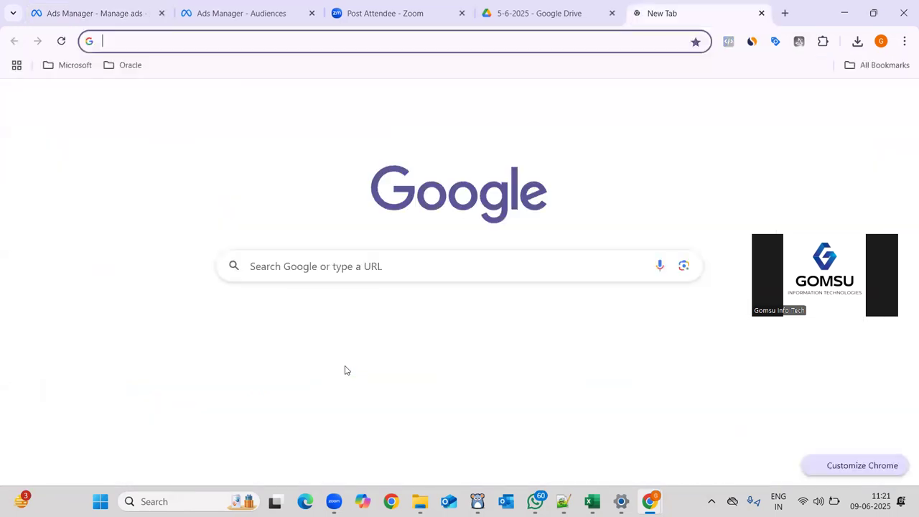
pyautogui.write('fm')
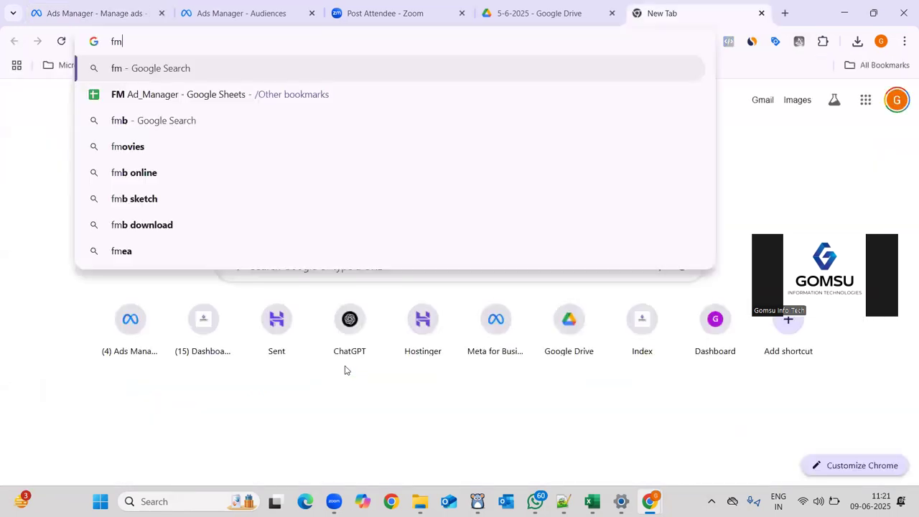
pyautogui.press('Down')
pyautogui.press('Return')
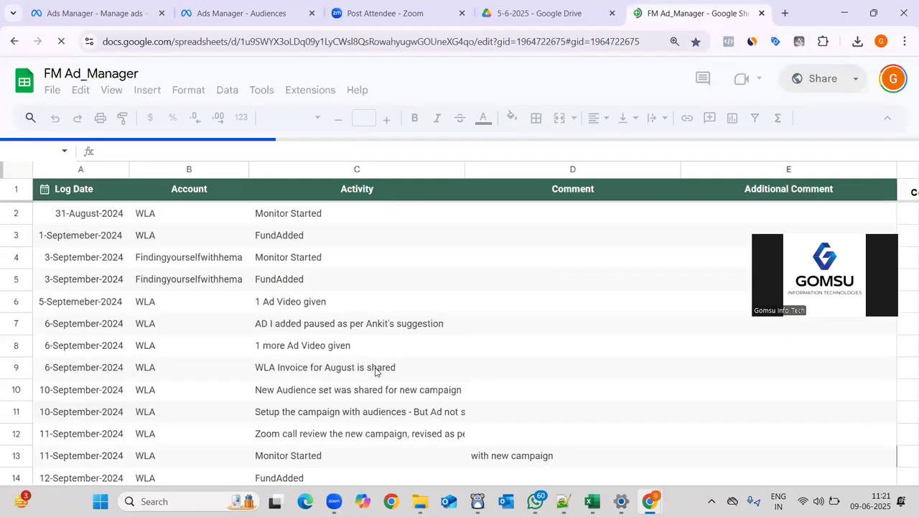
# Start a new entry in row 140 of the Task Tracking sheet with the log date 6/9/2025.
pyautogui.scroll(-2, 288, 368)
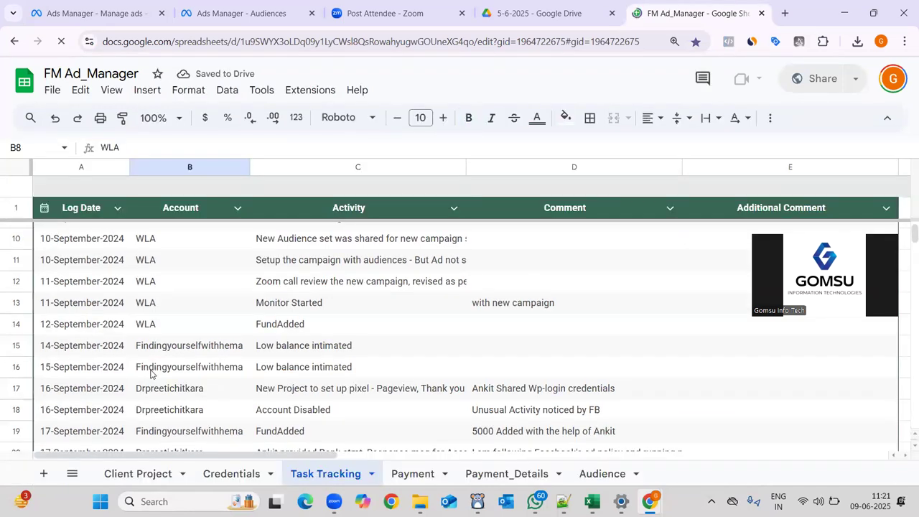
pyautogui.click(151, 373)
pyautogui.hotkey('ctrl', 'Down')
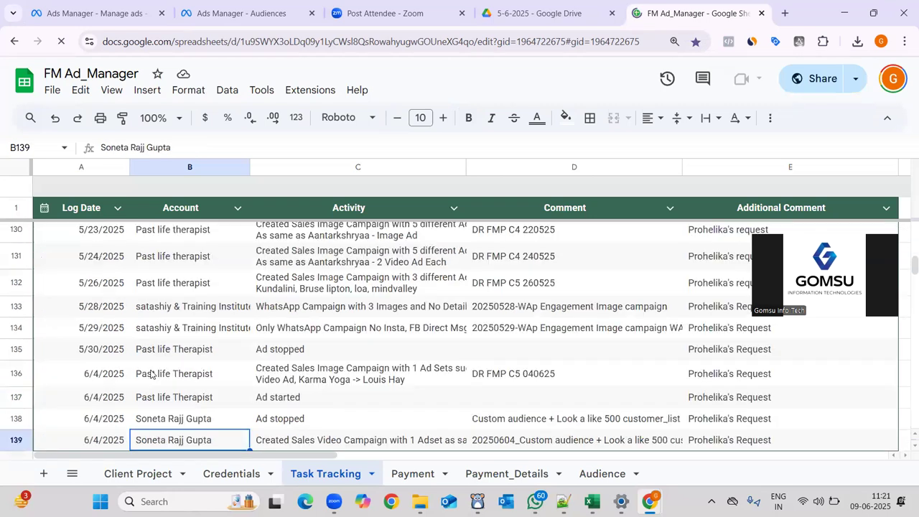
pyautogui.press('Left')
pyautogui.press('Down')
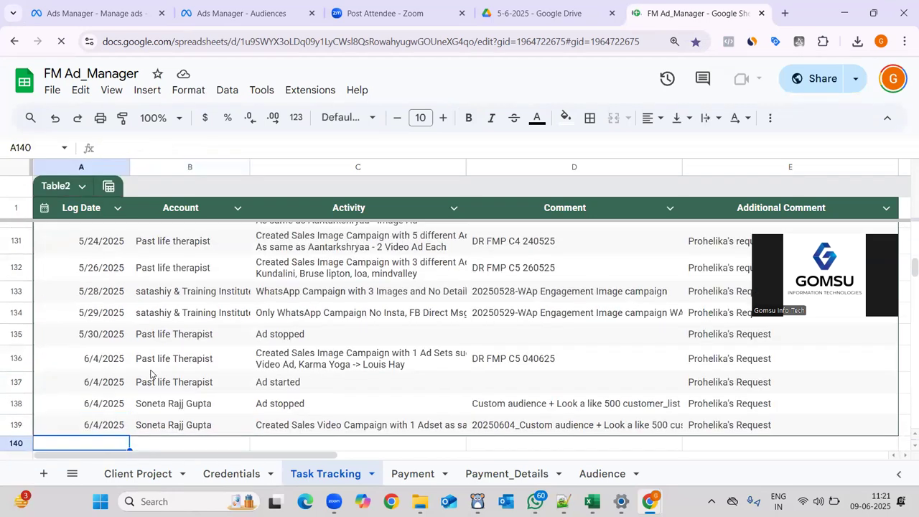
pyautogui.hotkey('ctrl', 'd')
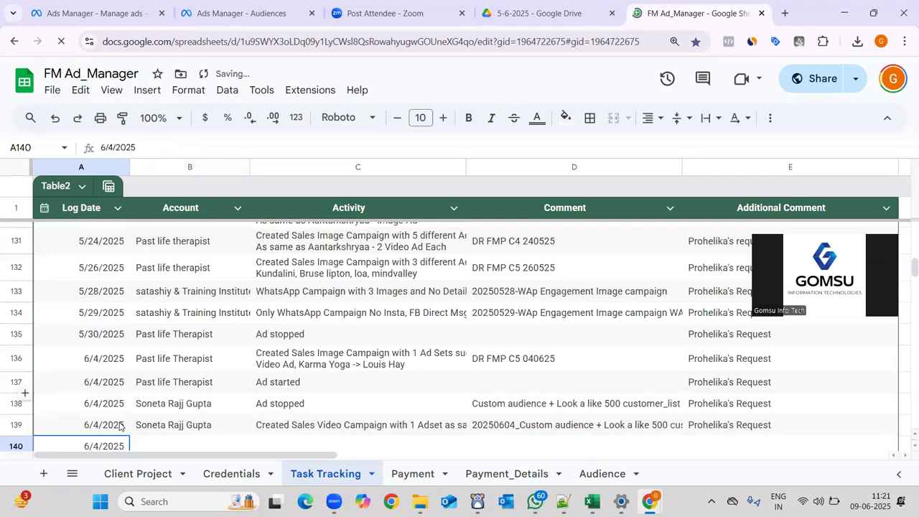
pyautogui.doubleClick(115, 446)
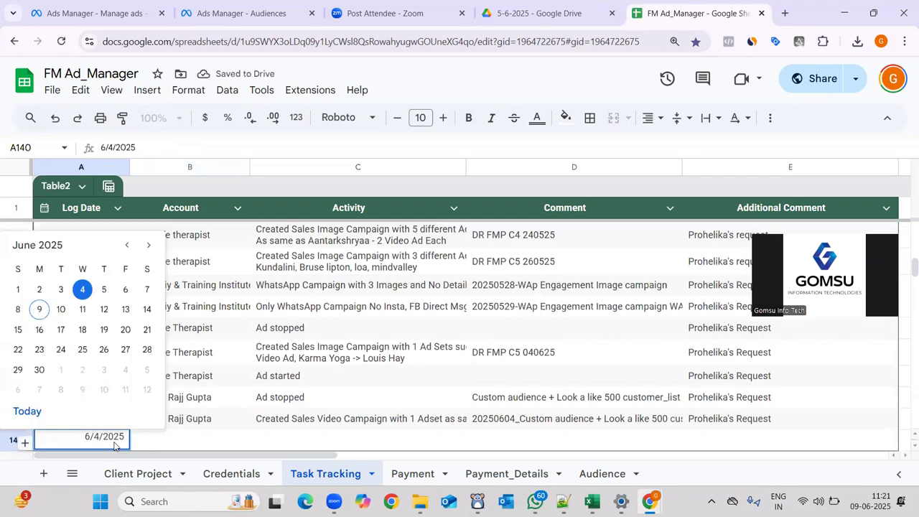
pyautogui.click(39, 310)
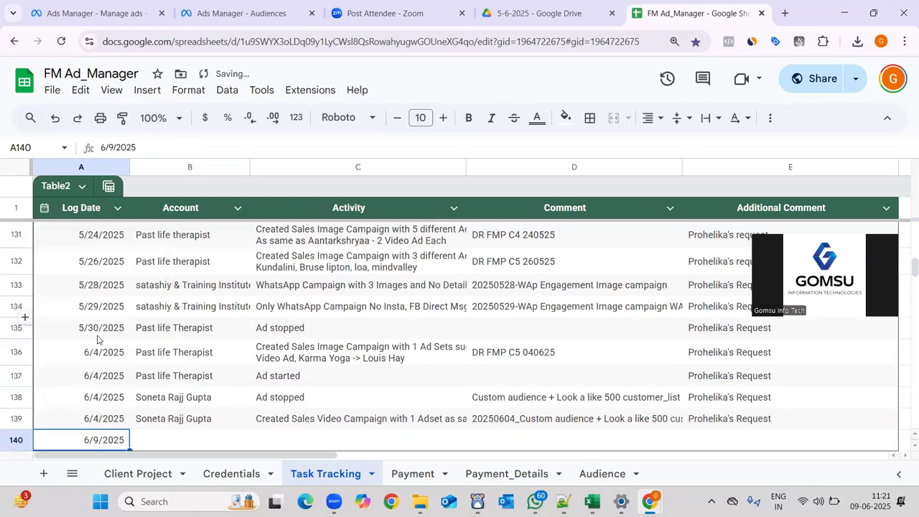
# Fill in the satashiy & Training Institute account for the new row 140 entry.
pyautogui.press('Up')
pyautogui.press('Right')
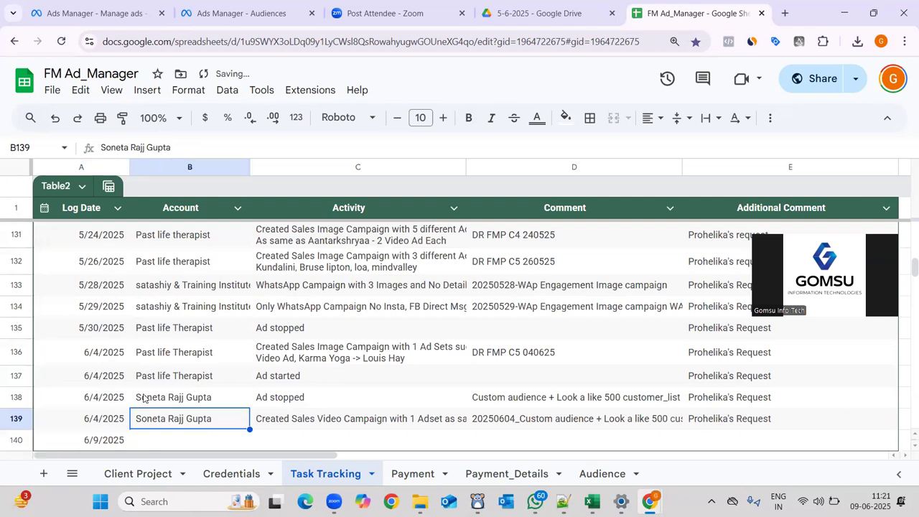
pyautogui.press('Down')
pyautogui.write('sa')
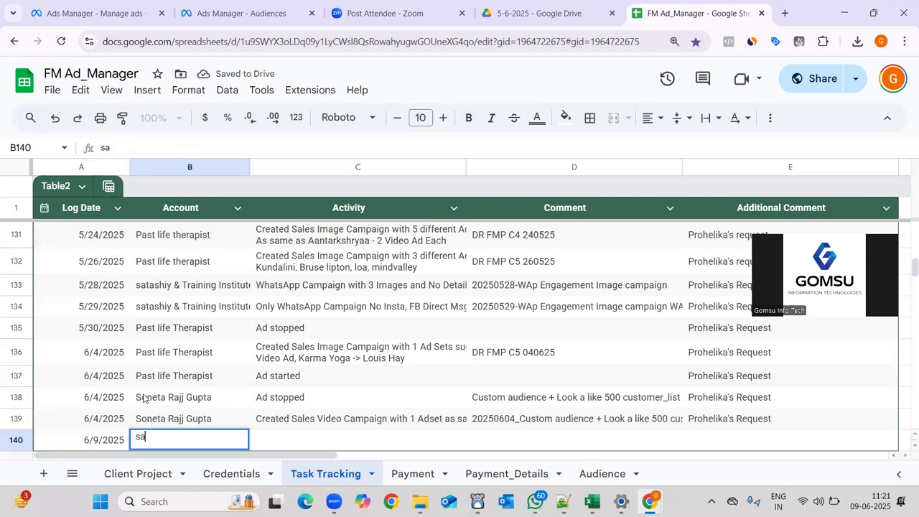
pyautogui.press('Tab')
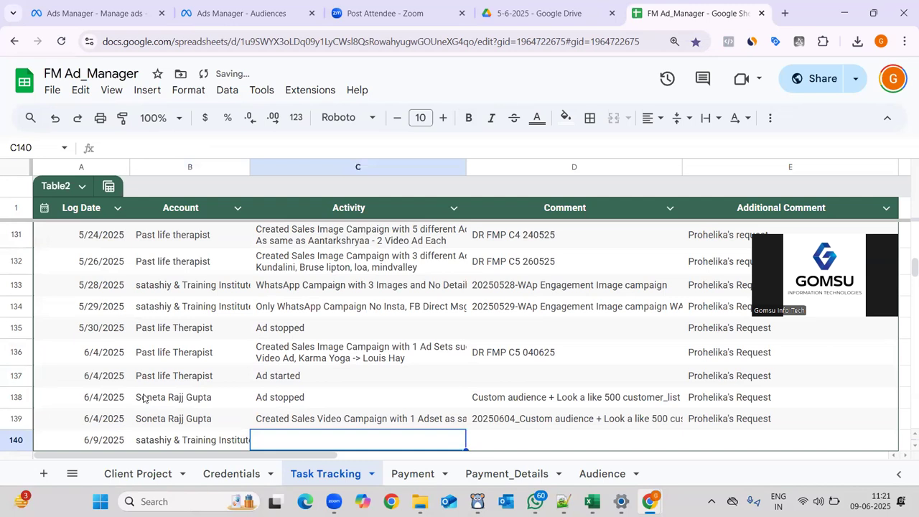
# Paste the copied campaign name GMS_20250609_WAp Engagement Video campaign_African into row 140's Comment cell.
pyautogui.write('C')
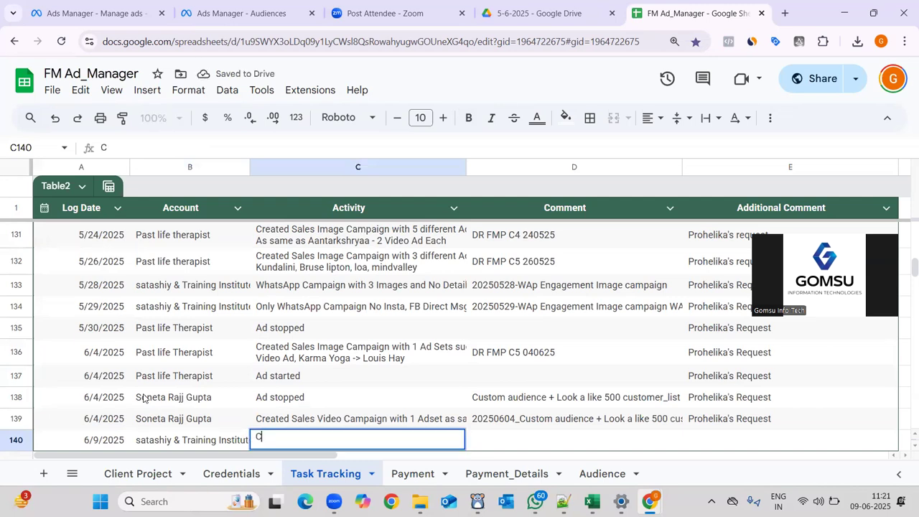
pyautogui.press('BackSpace')
pyautogui.click(354, 290)
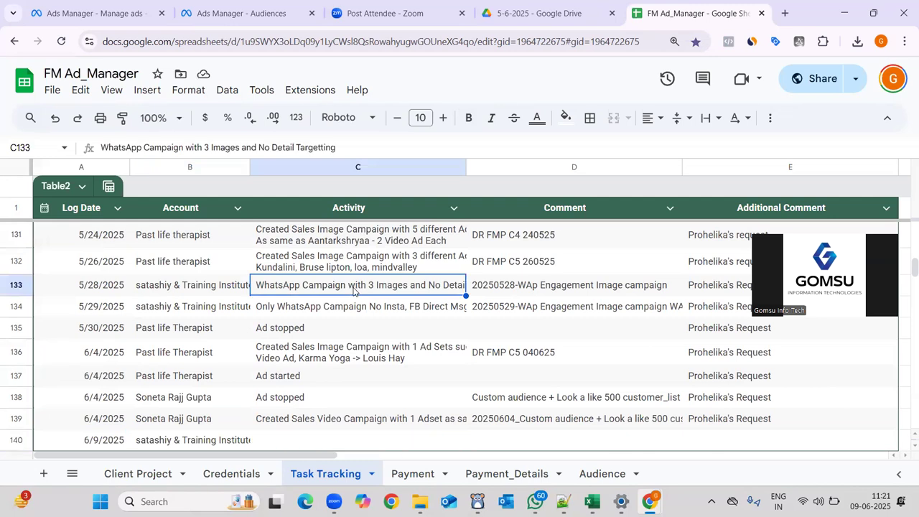
pyautogui.press('Down')
pyautogui.press('Down')
pyautogui.press('Down')
pyautogui.press('Down')
pyautogui.press('Down')
pyautogui.press('Down')
pyautogui.press('Right')
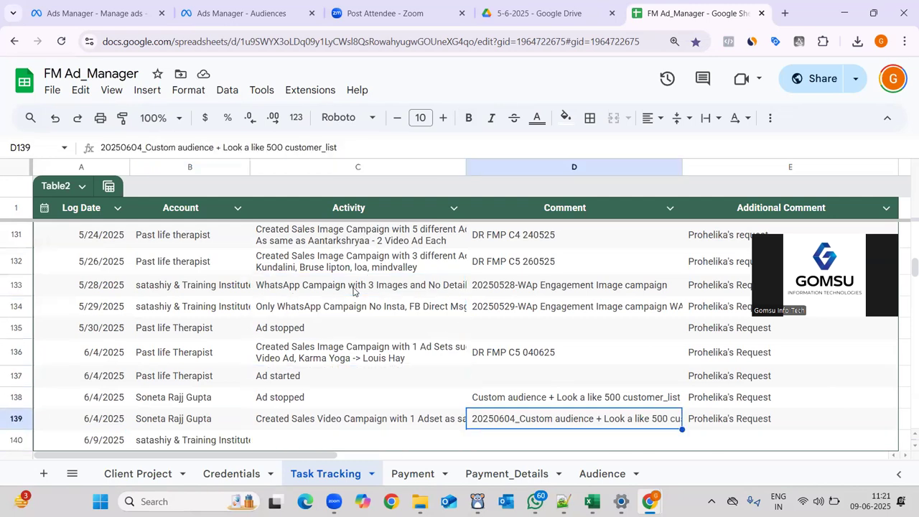
pyautogui.press('Down')
pyautogui.hotkey('ctrl', 'v')
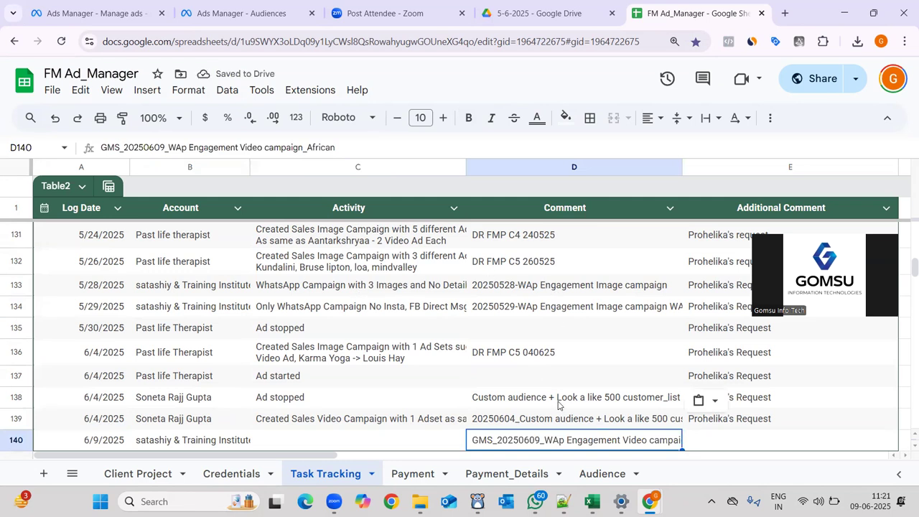
# Fill row 140's Additional Comment with the same request note as the row above.
pyautogui.press('Right')
pyautogui.press('Up')
pyautogui.press('Down')
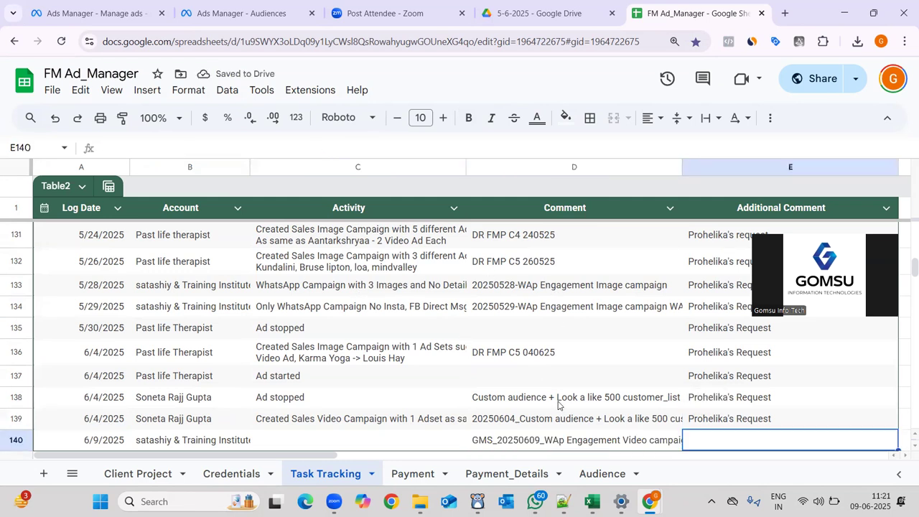
pyautogui.write("Prohelika's Request")
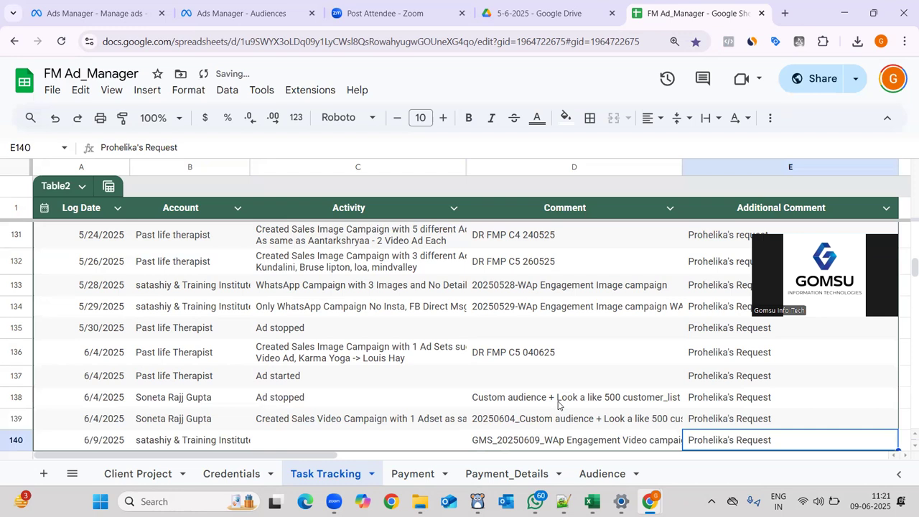
# Copy the activity text "WhatsApp Campaign with 3 Images and No Detail Targetting" from row 133 into row 140.
pyautogui.press('Left')
pyautogui.press('Left')
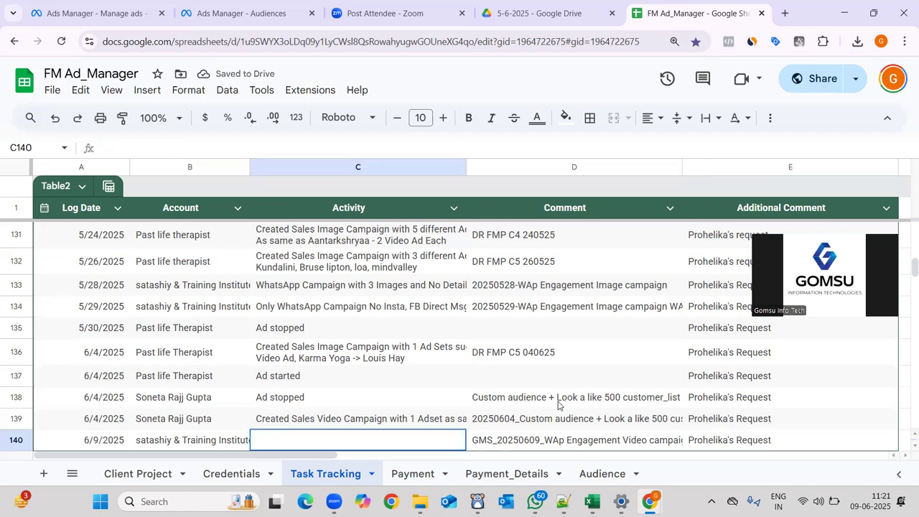
pyautogui.click(321, 292)
pyautogui.hotkey('ctrl', 'c')
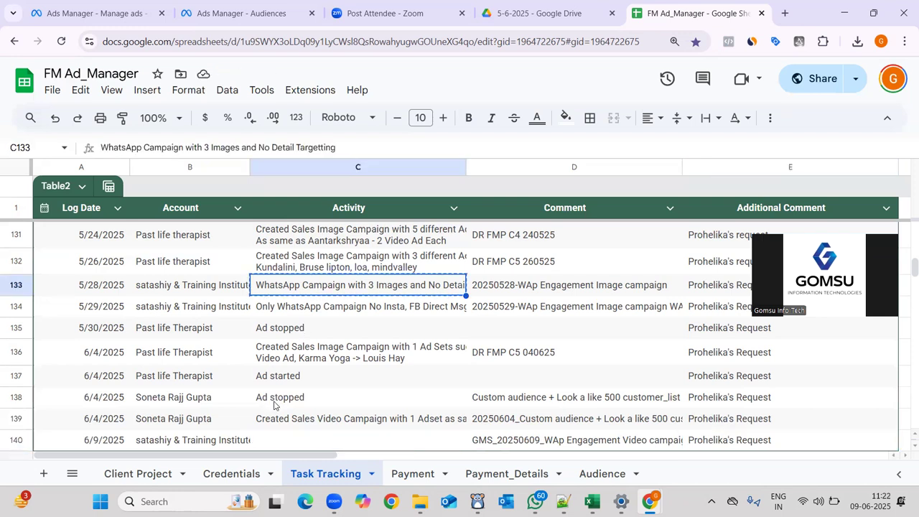
pyautogui.press('Down')
pyautogui.press('Down')
pyautogui.press('Down')
pyautogui.press('Down')
pyautogui.press('Down')
pyautogui.press('Down')
pyautogui.press('Down')
pyautogui.hotkey('ctrl', 'v')
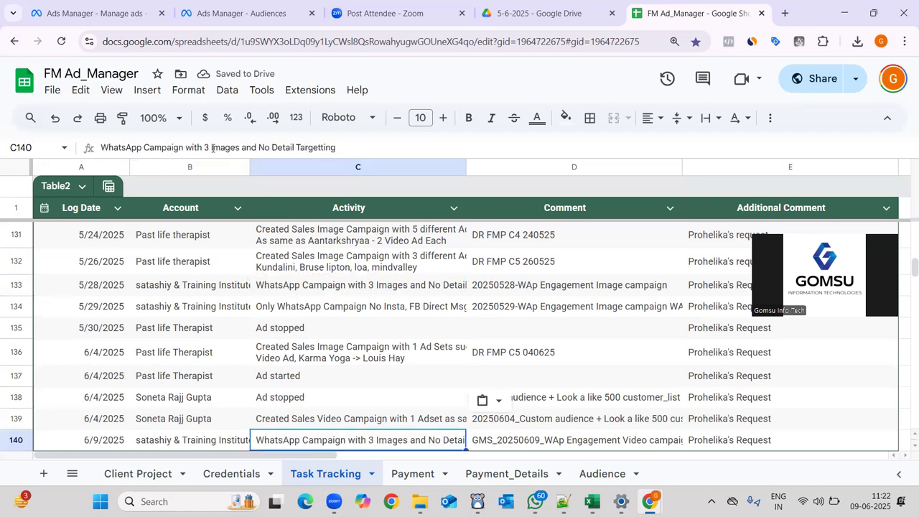
# Edit row 140's activity to read "WhatsApp Campaign with 2Vid Adset _and African Men 24-55".
pyautogui.moveTo(204, 147); pyautogui.dragTo(240, 148)
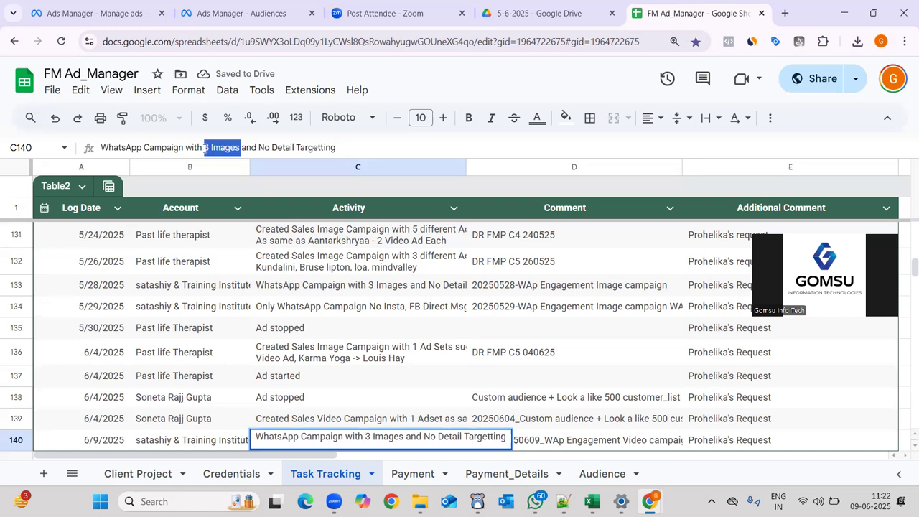
pyautogui.write('2Vid Adset _')
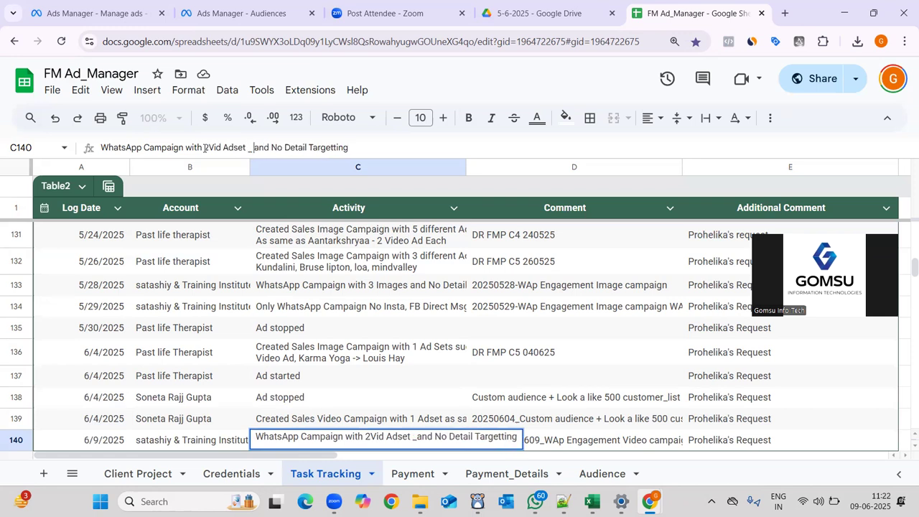
pyautogui.press('End')
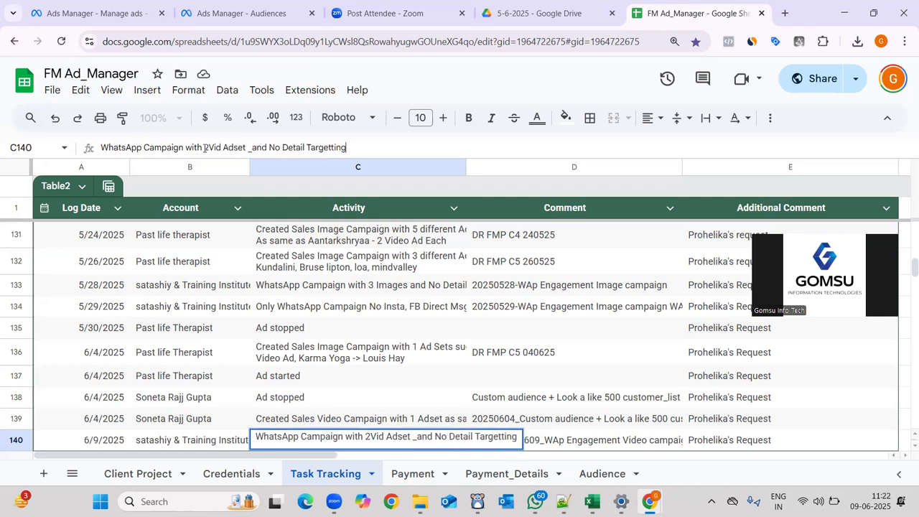
pyautogui.hotkey('ctrl', 'shift', 'Left')
pyautogui.hotkey('ctrl', 'shift', 'Left')
pyautogui.hotkey('ctrl', 'shift', 'Left')
pyautogui.write('Africna')
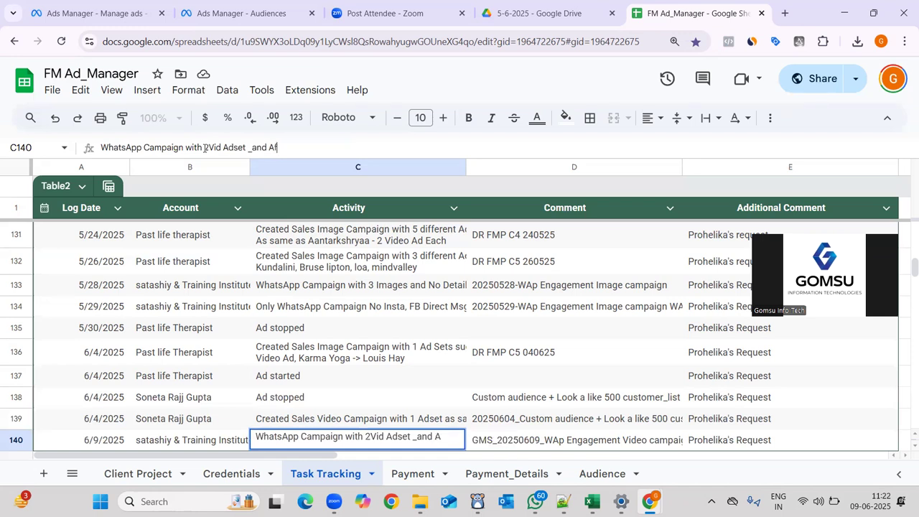
pyautogui.press('BackSpace')
pyautogui.press('BackSpace')
pyautogui.write('an Men 2-55')
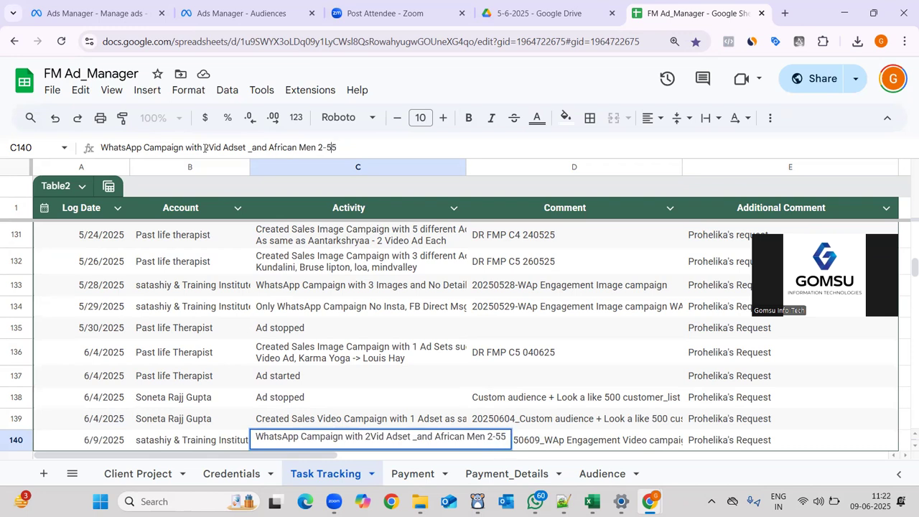
pyautogui.write('4')
pyautogui.press('Return')
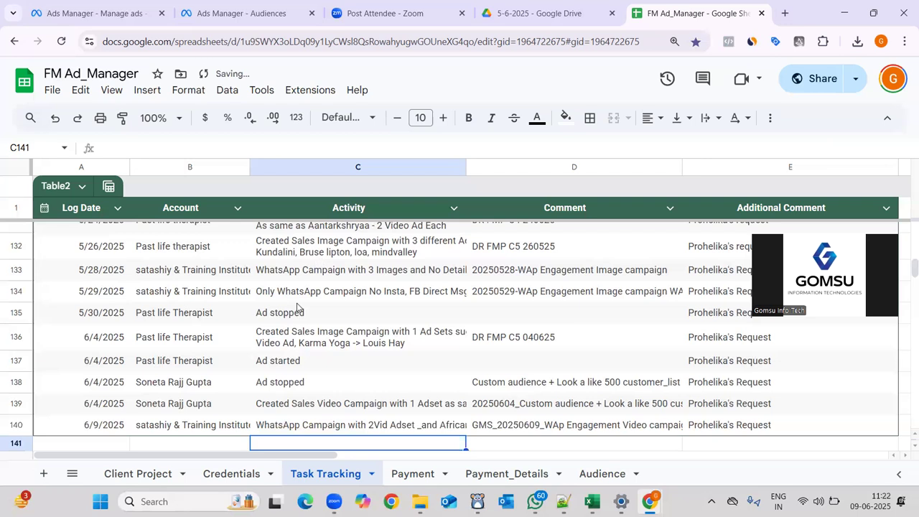
pyautogui.scroll(-2, 298, 307)
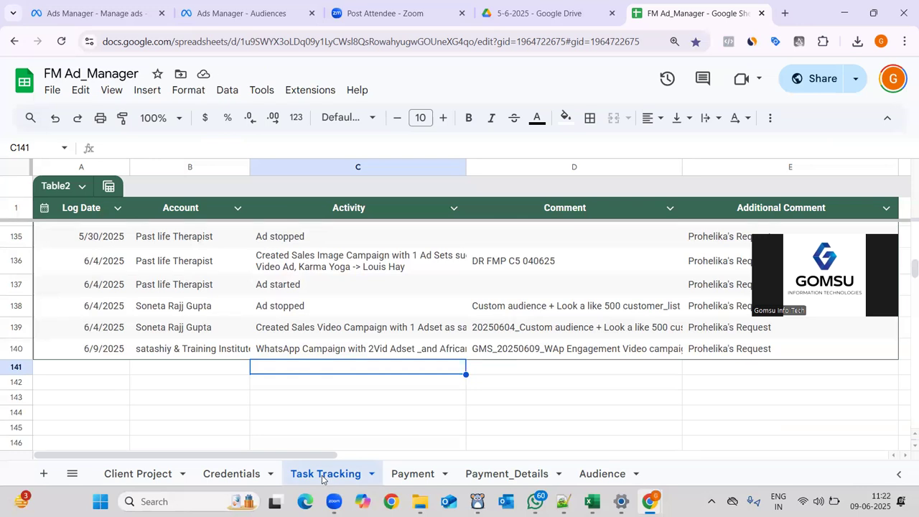
pyautogui.scroll(2, 442, 321)
pyautogui.scroll(9, 442, 321)
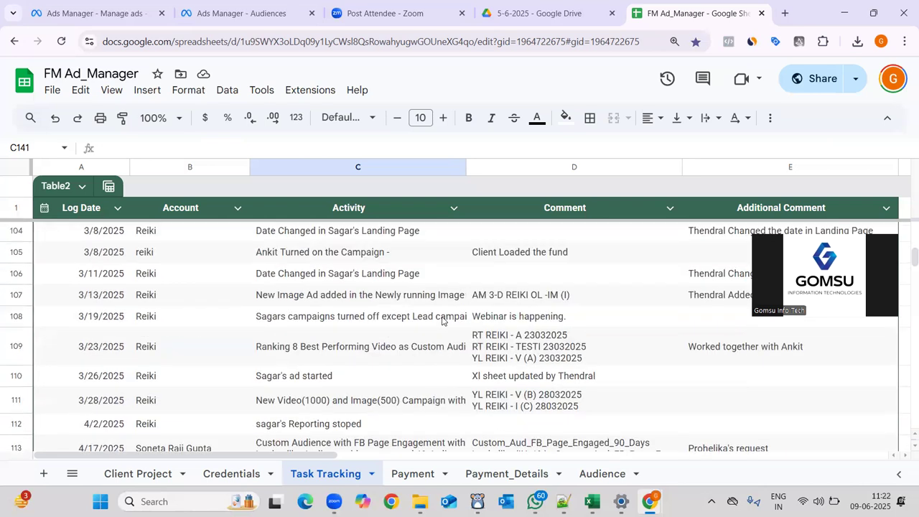
# Switch to Ads Manager and open the GMS_20250609_WAp Engagement Video campaign_African ad sets to review their delivery and performance columns.
pyautogui.scroll(1, 443, 321)
pyautogui.click(115, 13)
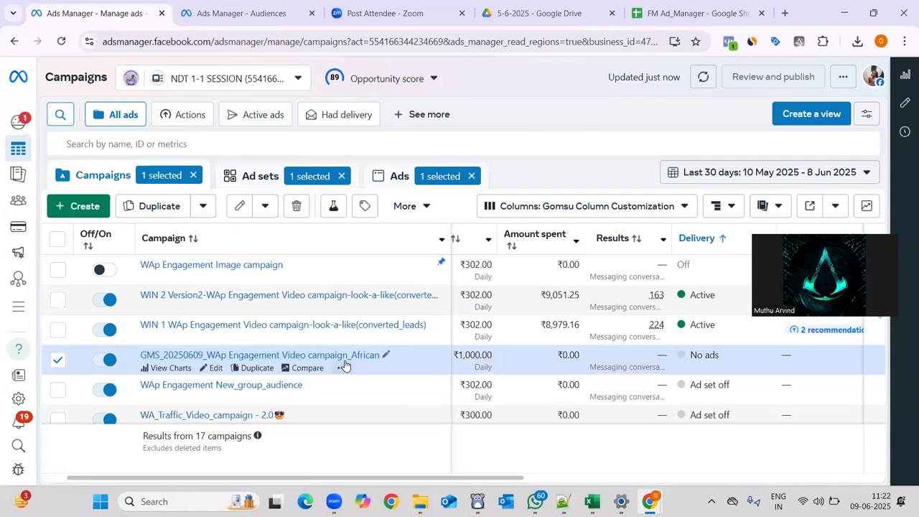
pyautogui.click(280, 363)
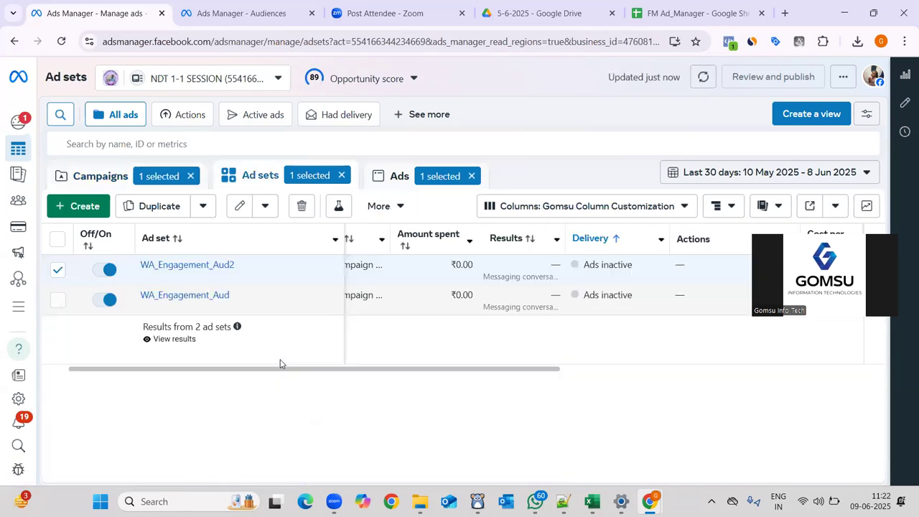
pyautogui.moveTo(206, 267)
pyautogui.hscroll(5, 471, 328)
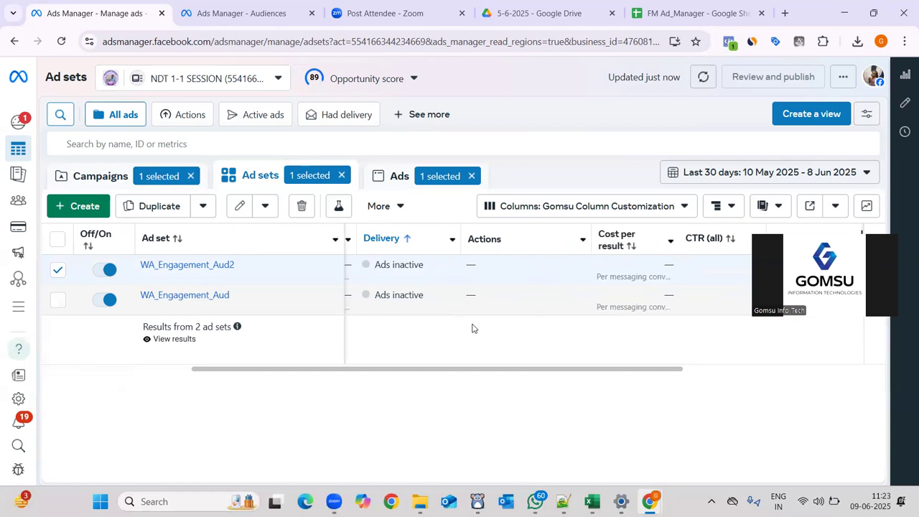
pyautogui.hscroll(2, 471, 328)
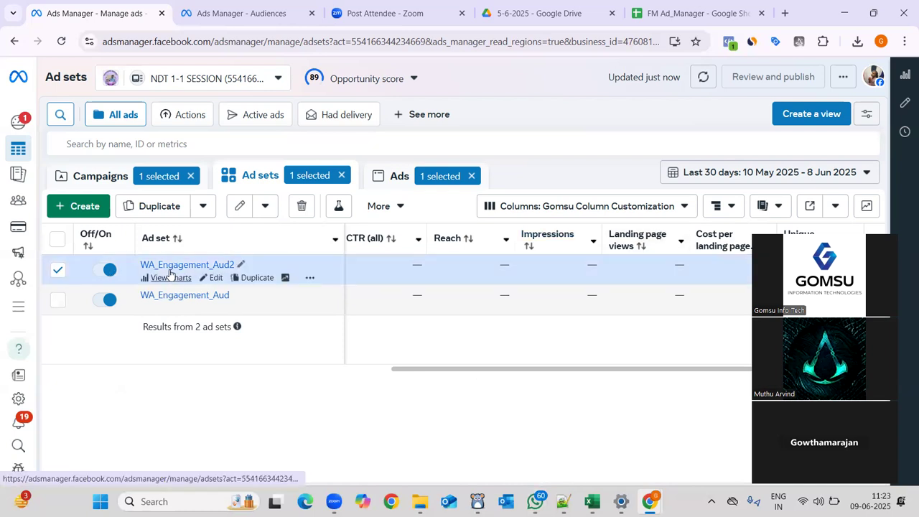
# Open Ad video -1 of ad set WA_Engagement_Aud2 for editing and copy its share link for people logging in with Facebook.
pyautogui.click(184, 271)
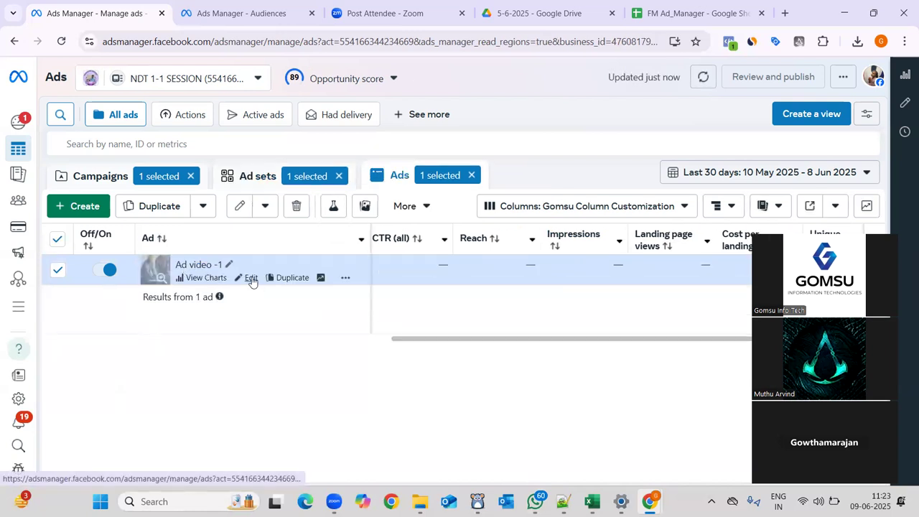
pyautogui.click(251, 278)
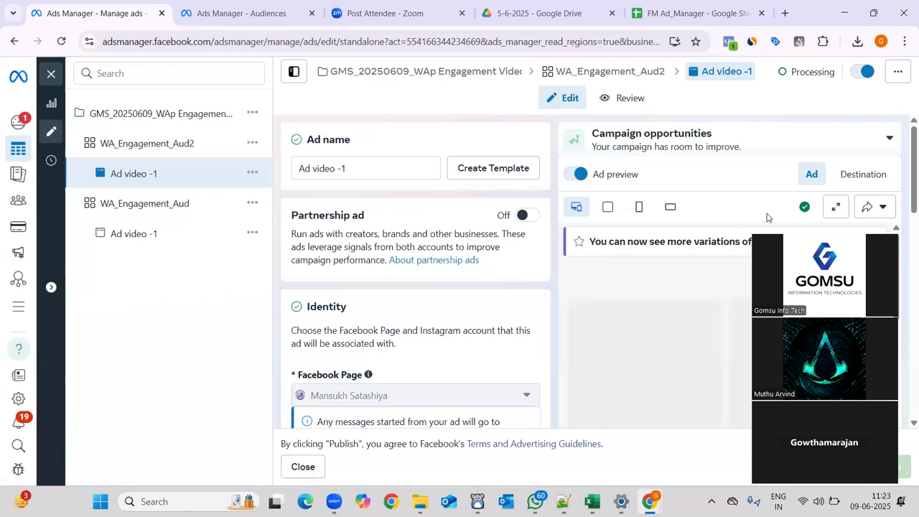
pyautogui.click(874, 209)
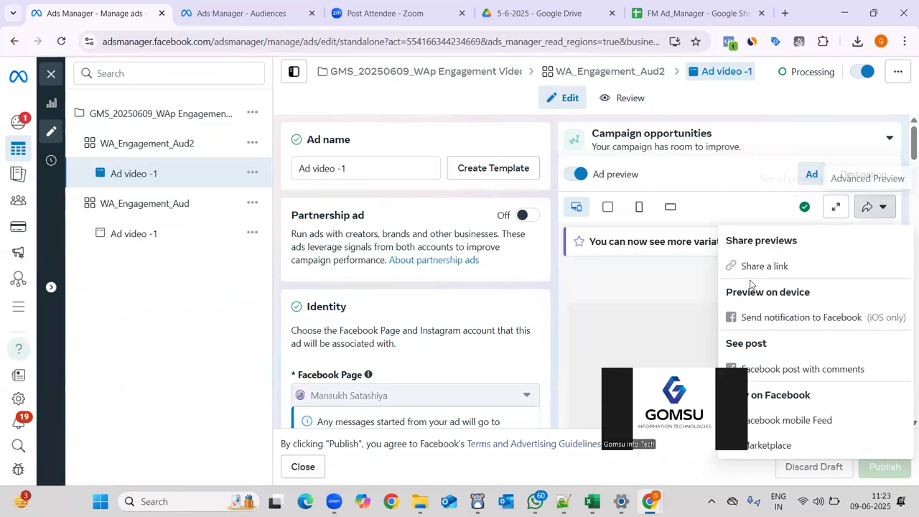
pyautogui.click(765, 267)
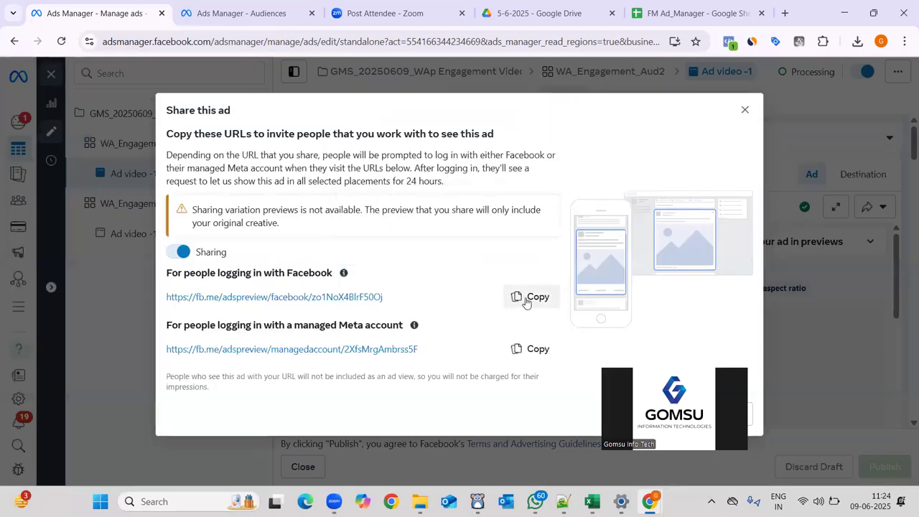
pyautogui.click(530, 298)
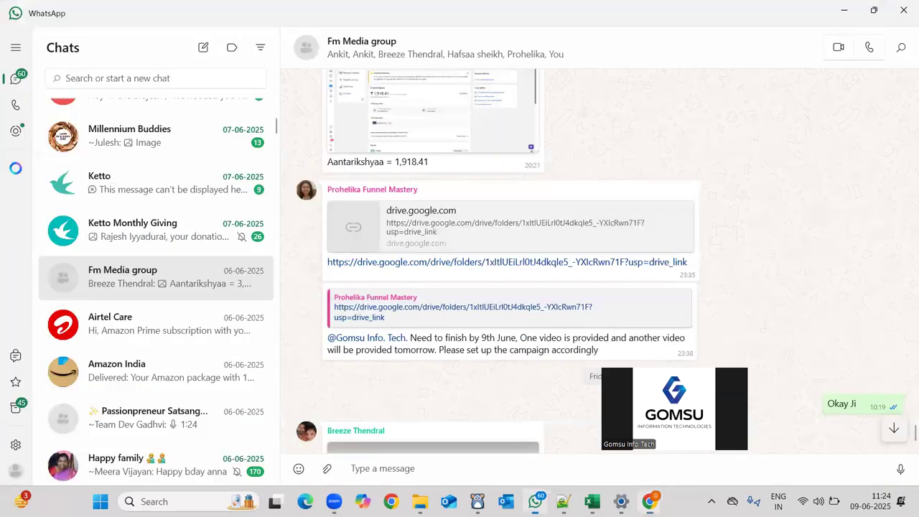
# Switch to WhatsApp and send the copied ad preview link to the Internal to Biz Number chat.
pyautogui.click(535, 501)
pyautogui.scroll(10, 131, 287)
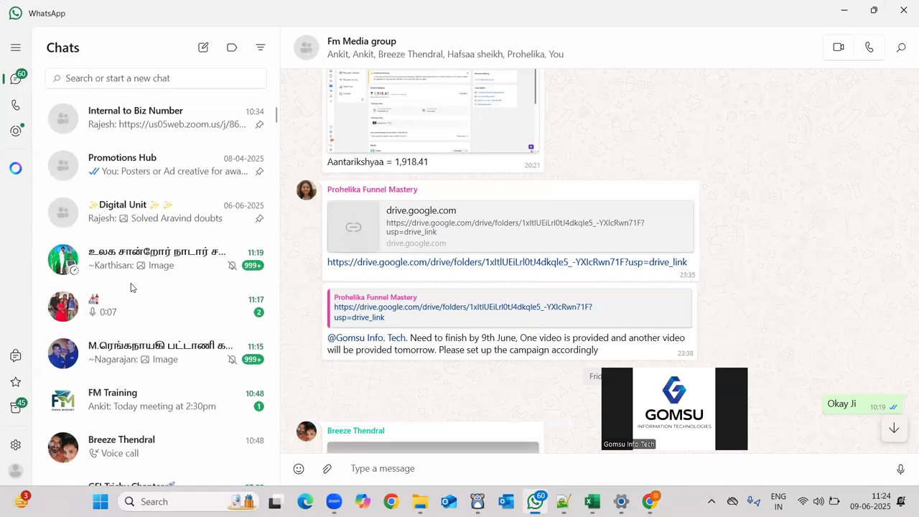
pyautogui.scroll(1, 131, 287)
pyautogui.scroll(-3, 131, 287)
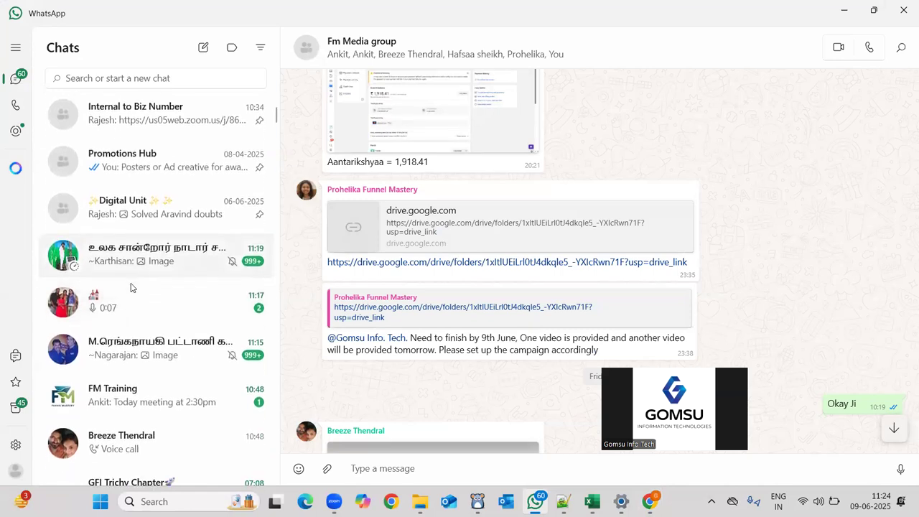
pyautogui.scroll(-1, 132, 287)
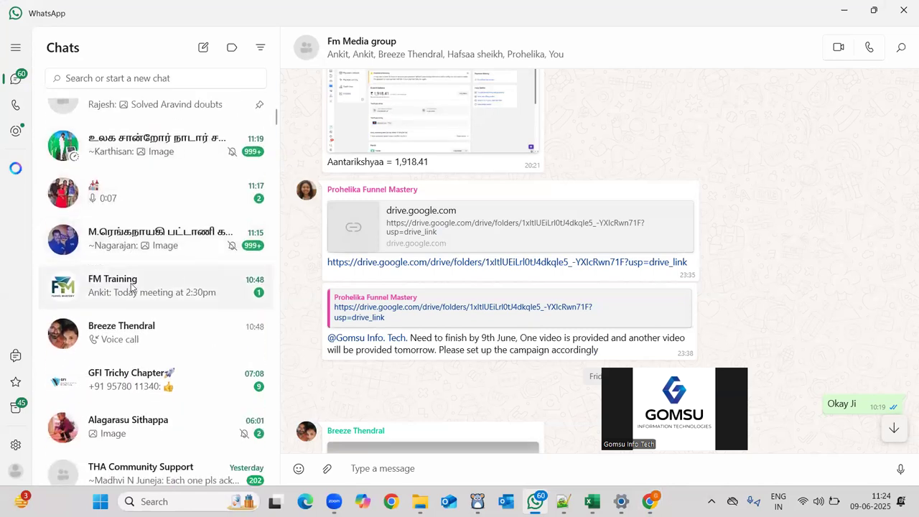
pyautogui.scroll(4, 131, 288)
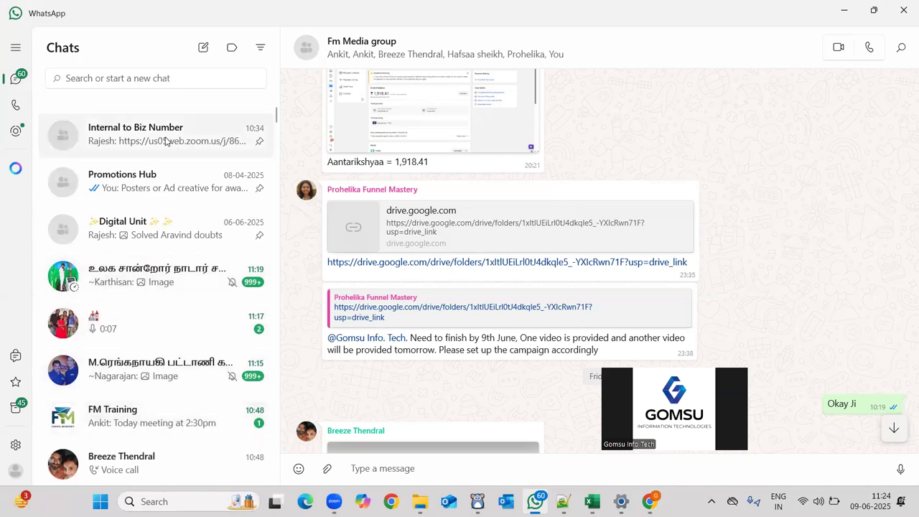
pyautogui.click(165, 141)
pyautogui.hotkey('ctrl', 'v')
pyautogui.press('Return')
# Return to Ads Manager, open the ad's Facebook preview link, play the video briefly and expand the full ad text.
pyautogui.hotkey('alt', 'Tab')
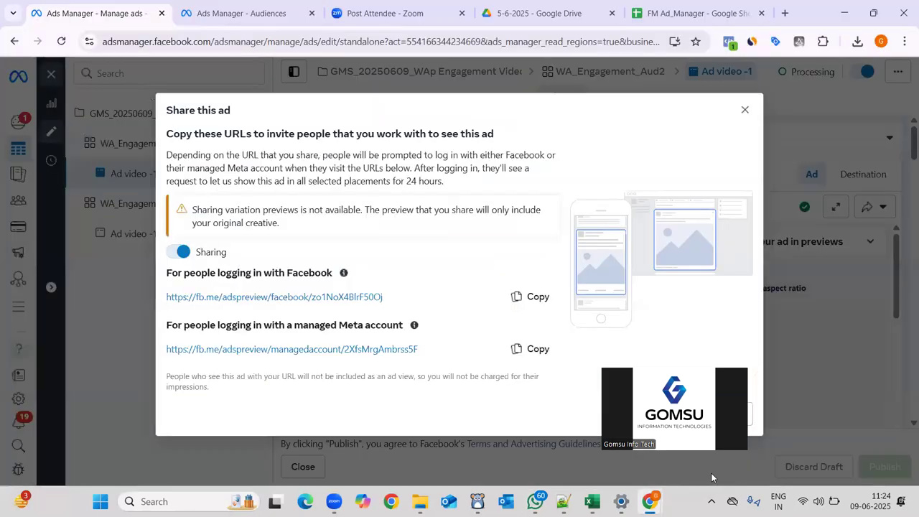
pyautogui.click(354, 299)
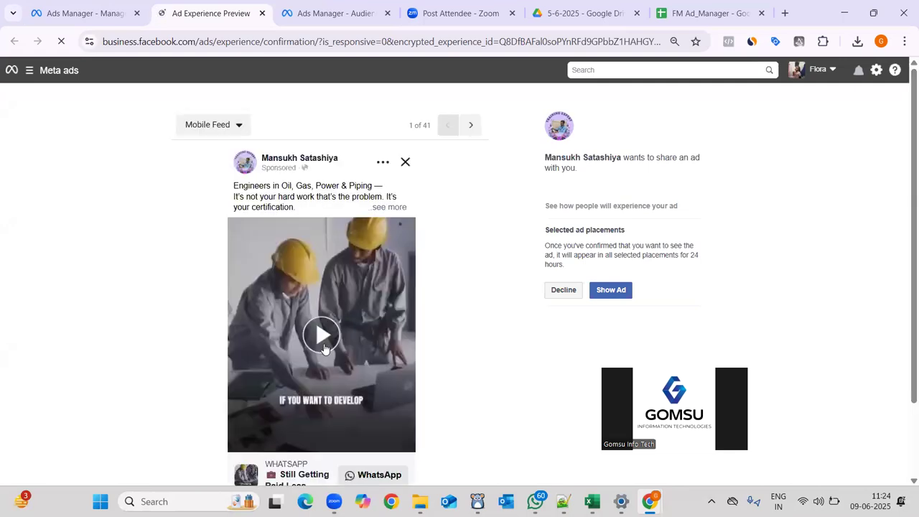
pyautogui.click(322, 350)
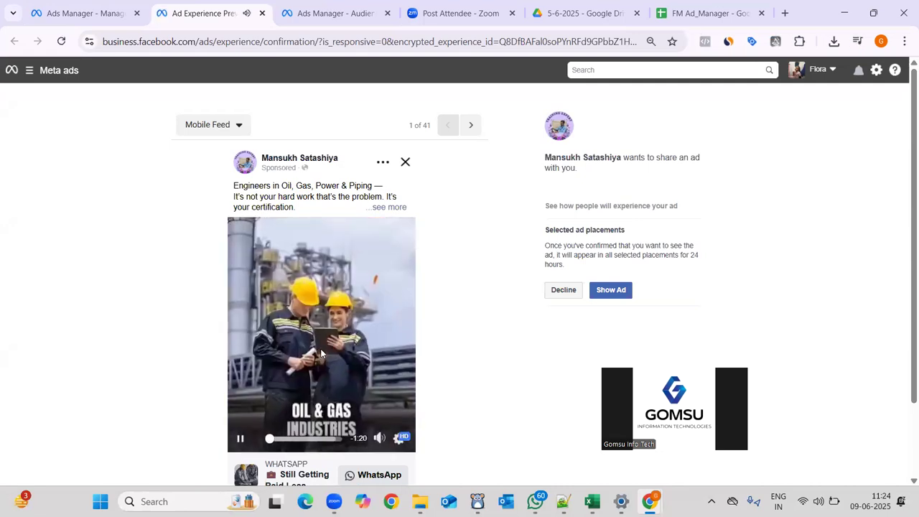
pyautogui.click(354, 351)
pyautogui.scroll(-2, 354, 350)
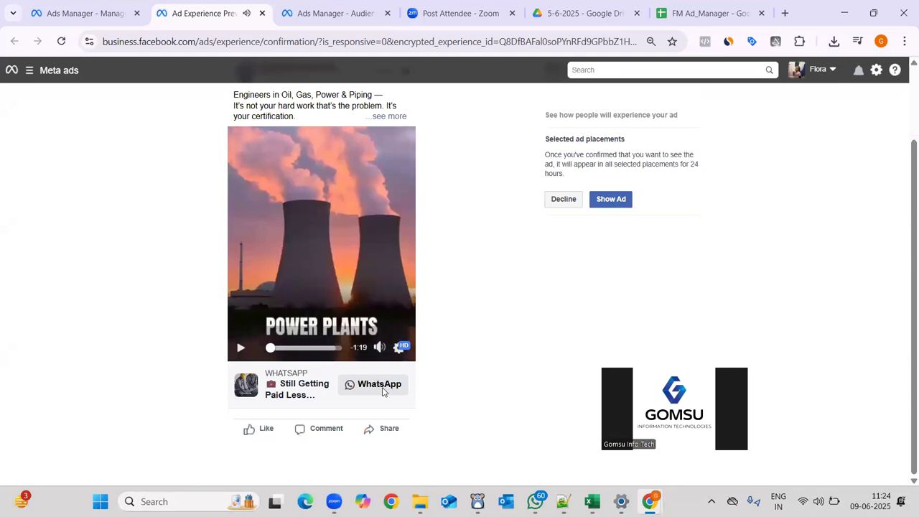
pyautogui.scroll(1, 208, 157)
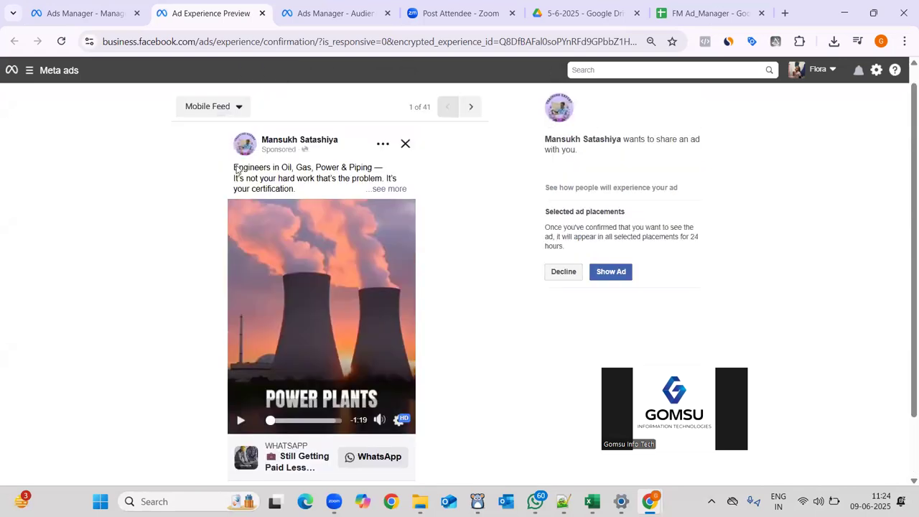
pyautogui.click(383, 190)
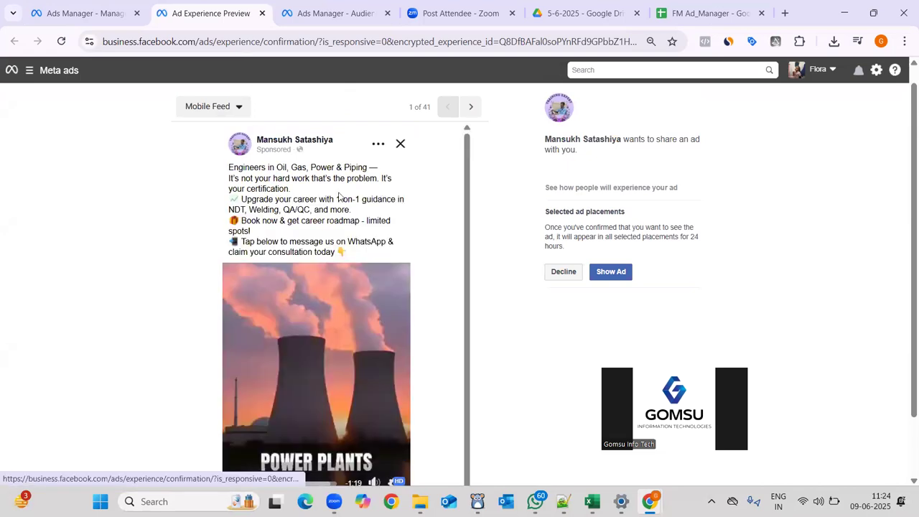
pyautogui.scroll(-1, 316, 248)
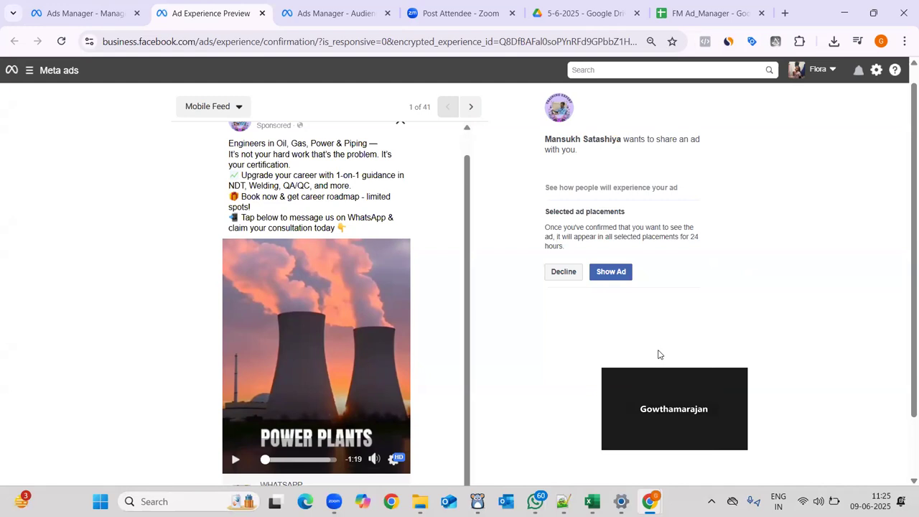
# Go back to the ad editor, close the share dialog and examine the ad's primary text and headline.
pyautogui.click(91, 23)
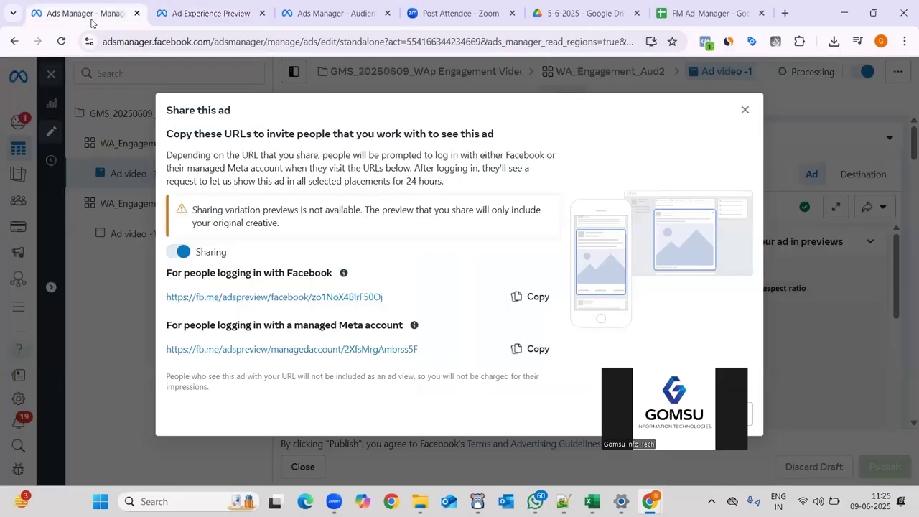
pyautogui.click(749, 110)
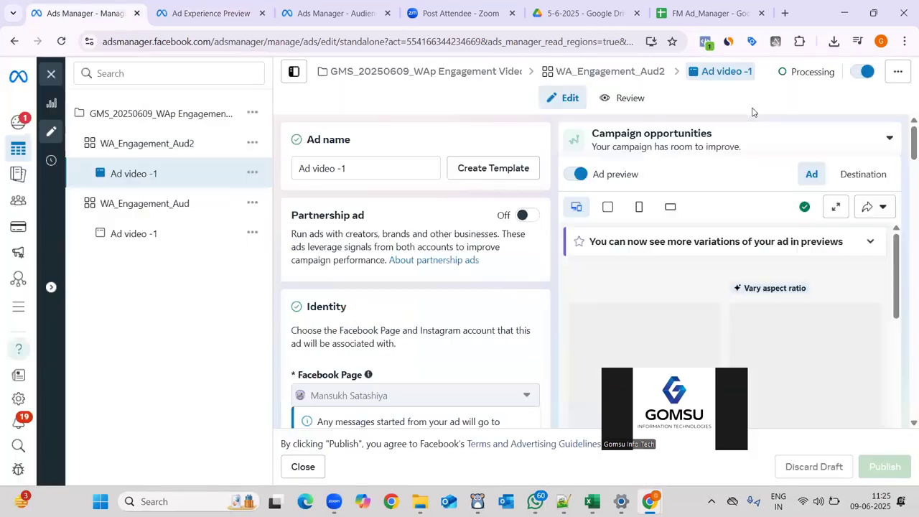
pyautogui.scroll(-5, 507, 293)
pyautogui.scroll(-15, 505, 294)
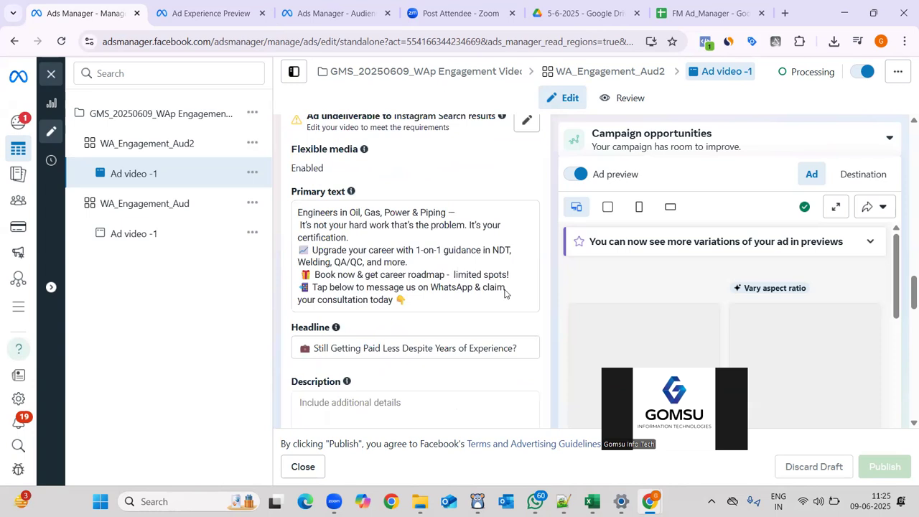
pyautogui.scroll(-1, 505, 294)
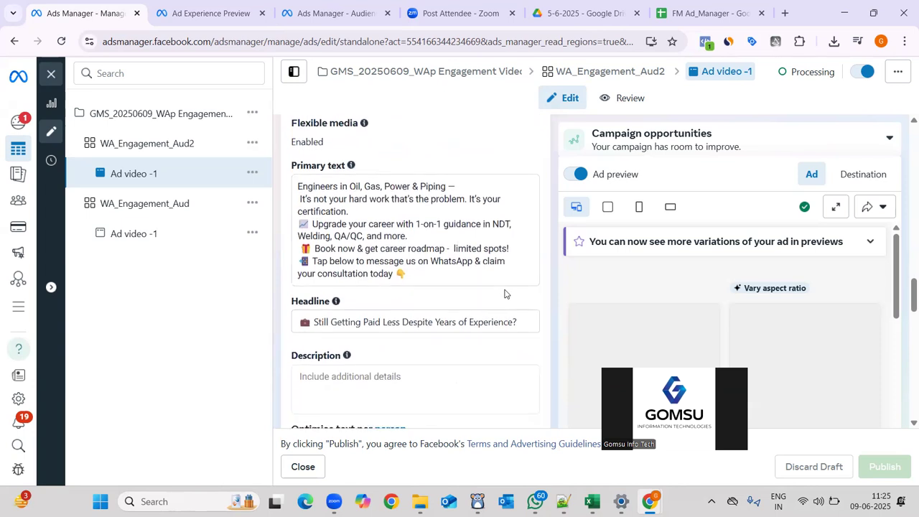